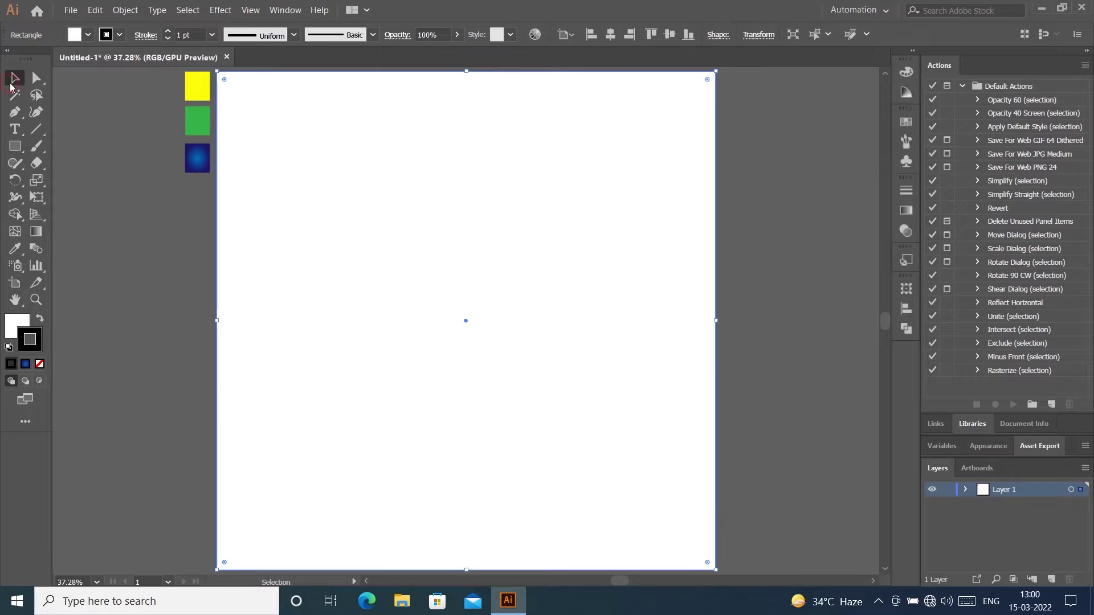
Step: Copy the blue gradient swatch onto the background rectangle with the Eyedropper
{"action": "left_click", "coordinate": [765, 224]}
{"action": "left_click", "coordinate": [399, 208]}
{"action": "left_click", "coordinate": [15, 248]}
{"action": "left_click", "coordinate": [197, 159]}
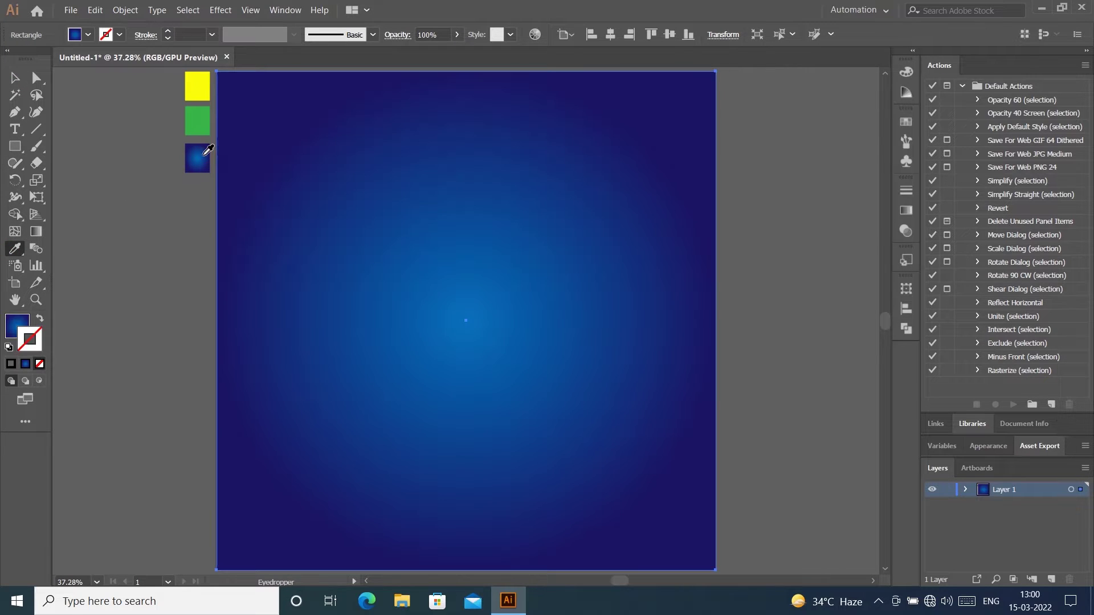
{"action": "left_click", "coordinate": [15, 78]}
{"action": "left_click", "coordinate": [788, 202]}
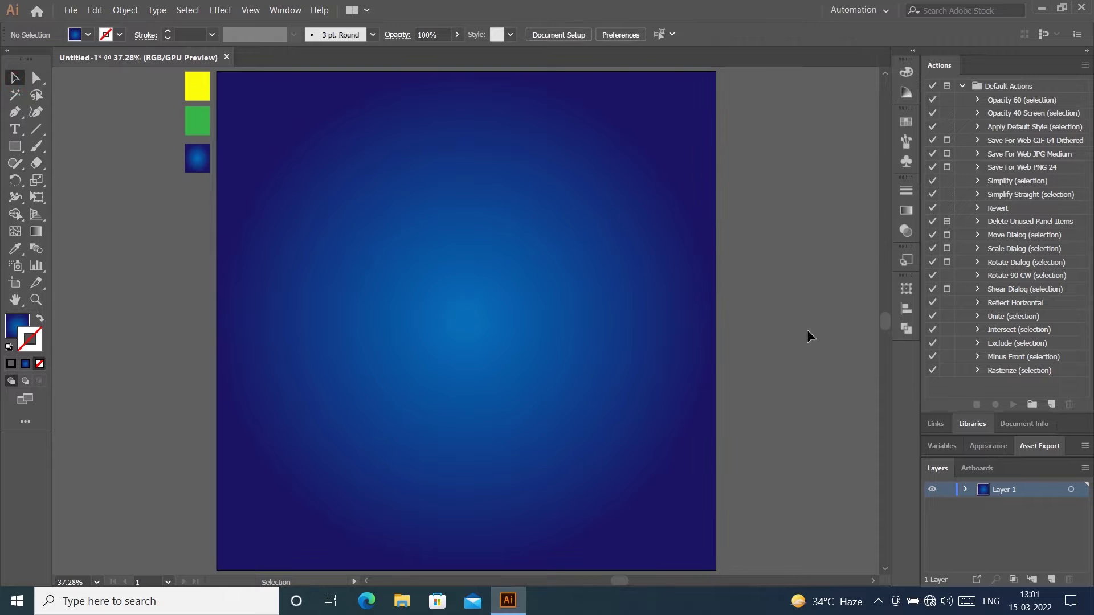
{"action": "left_click", "coordinate": [678, 362]}
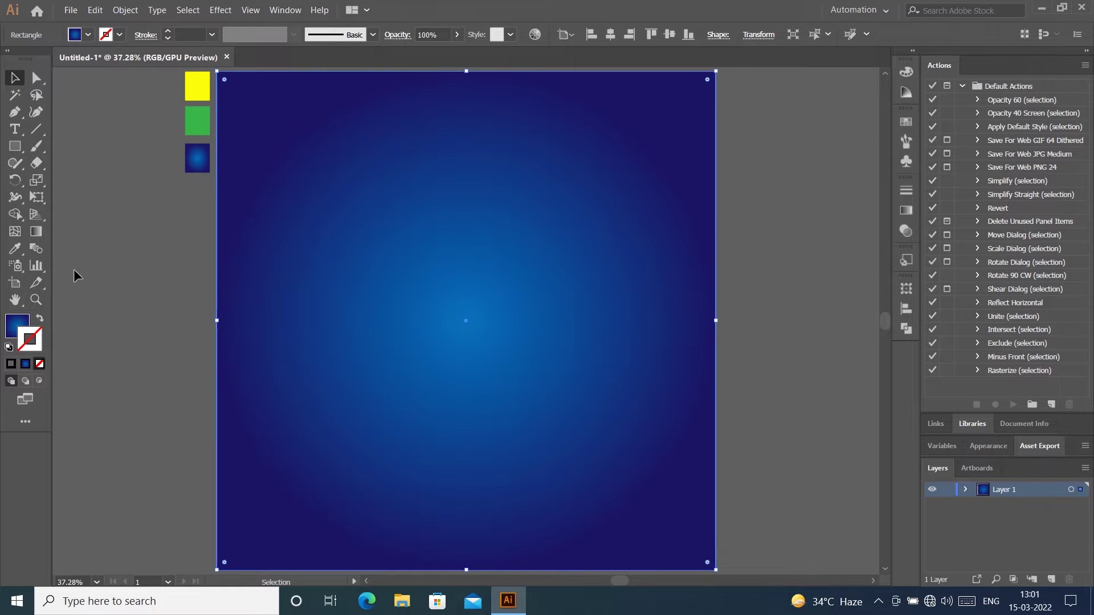
Step: Make the rectangle's gradient radial and set its stroke to None
{"action": "left_click", "coordinate": [31, 231]}
{"action": "left_click", "coordinate": [387, 36]}
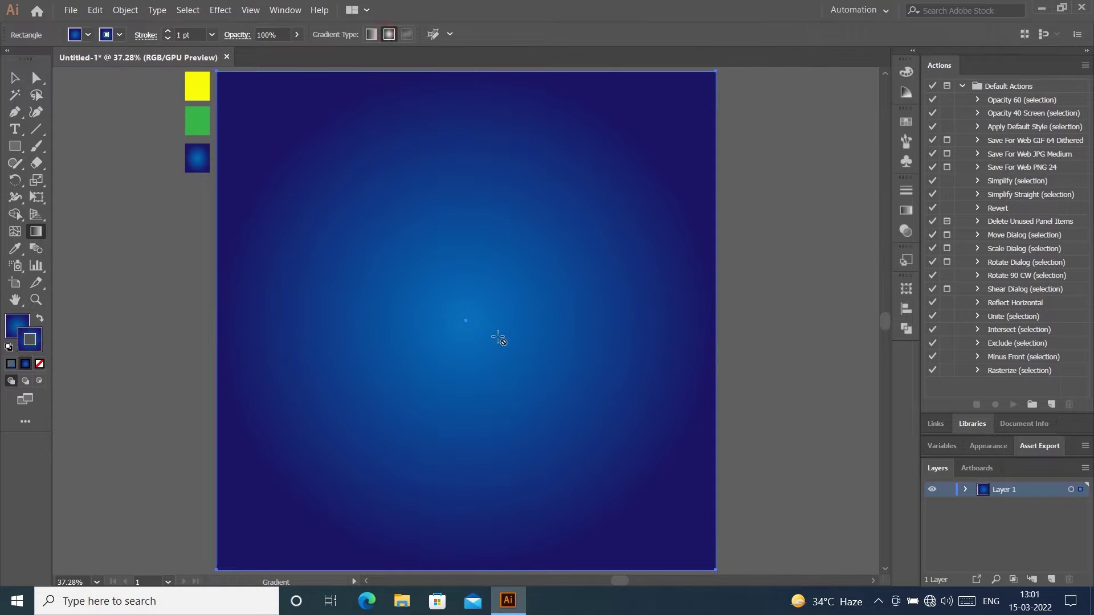
{"action": "scroll", "coordinate": [705, 371], "scroll_direction": "down", "scroll_amount": 1}
{"action": "scroll", "coordinate": [704, 371], "scroll_direction": "up", "scroll_amount": 2}
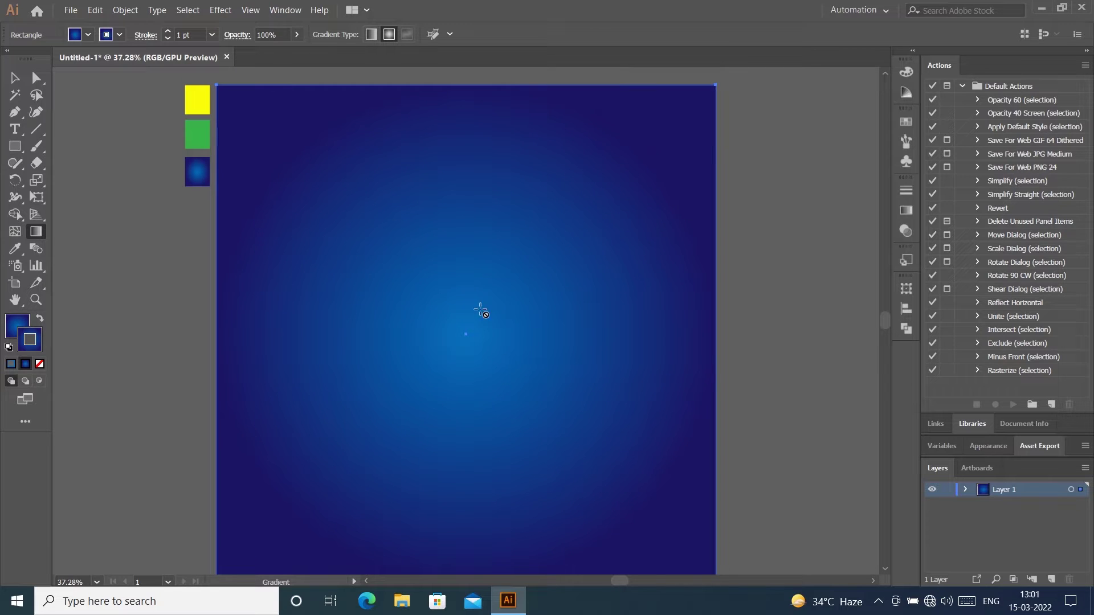
{"action": "left_click", "coordinate": [39, 363]}
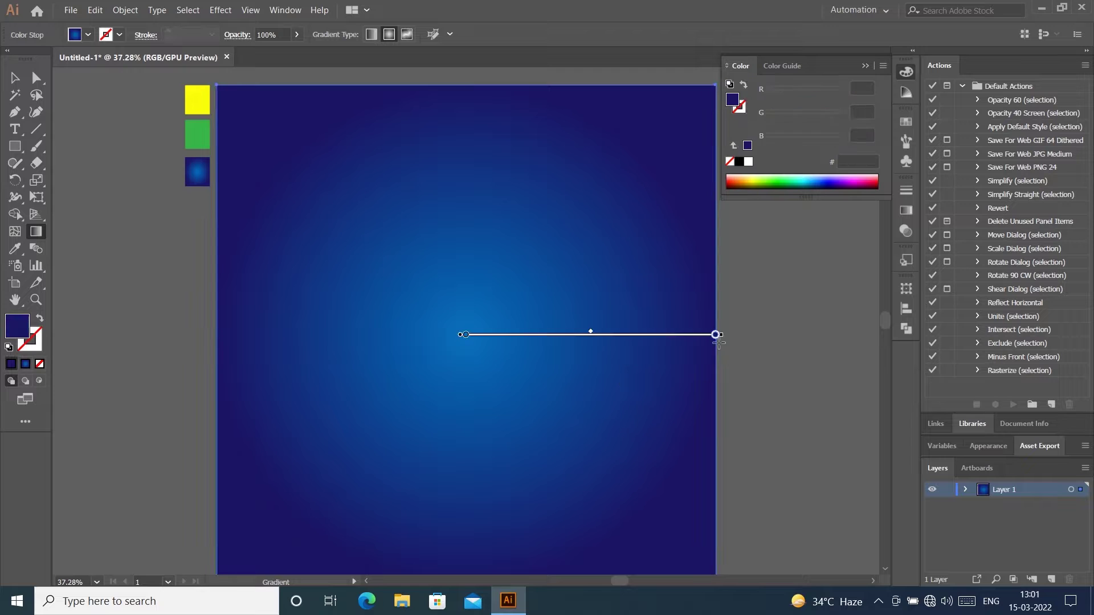
Step: Spread the radial gradient outward toward the artboard edges, leaving dark navy corners
{"action": "mouse_move", "coordinate": [717, 336]}
{"action": "left_mouse_down"}
{"action": "mouse_move", "coordinate": [835, 335]}
{"action": "mouse_move", "coordinate": [874, 346]}
{"action": "mouse_move", "coordinate": [846, 336]}
{"action": "mouse_move", "coordinate": [869, 336]}
{"action": "left_mouse_up"}
{"action": "key", "text": "g"}
{"action": "key", "text": "ctrl+z"}
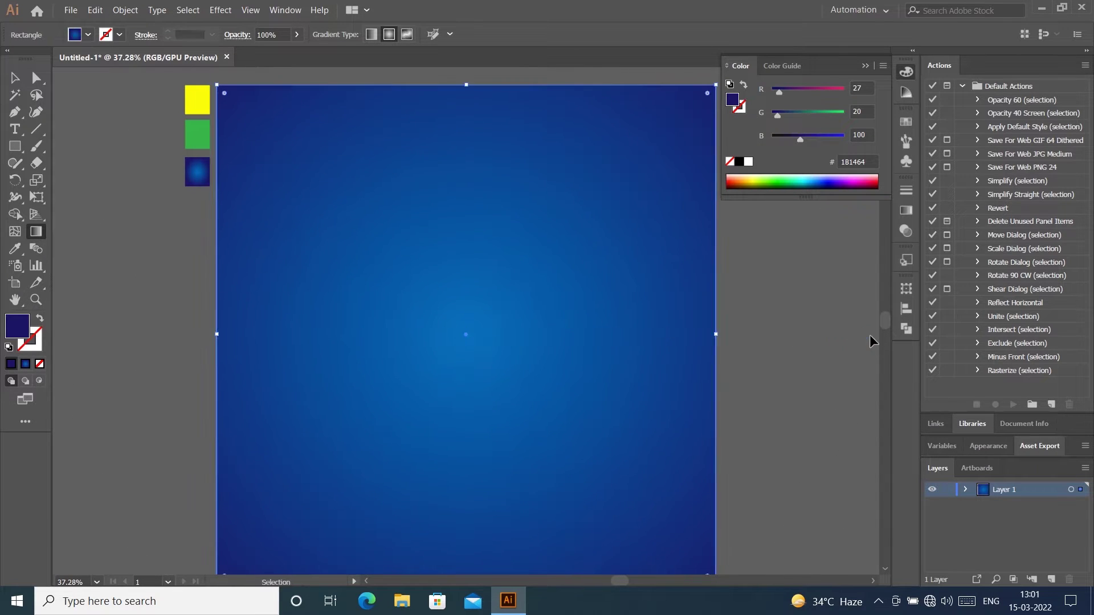
{"action": "key", "text": "ctrl+0"}
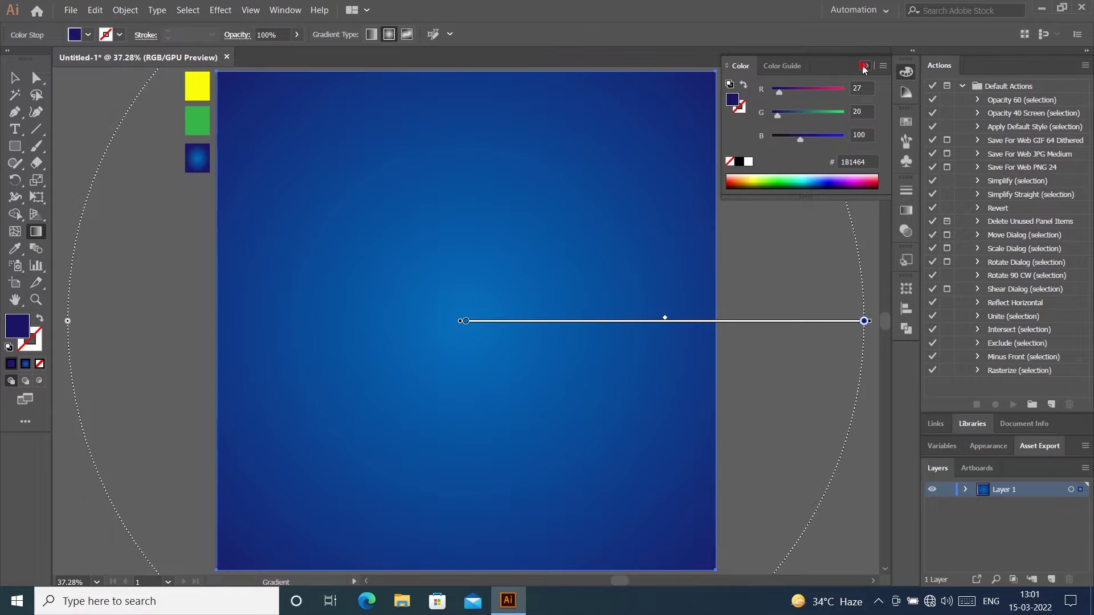
{"action": "left_click", "coordinate": [864, 66]}
{"action": "key", "text": "v"}
{"action": "left_click", "coordinate": [803, 296]}
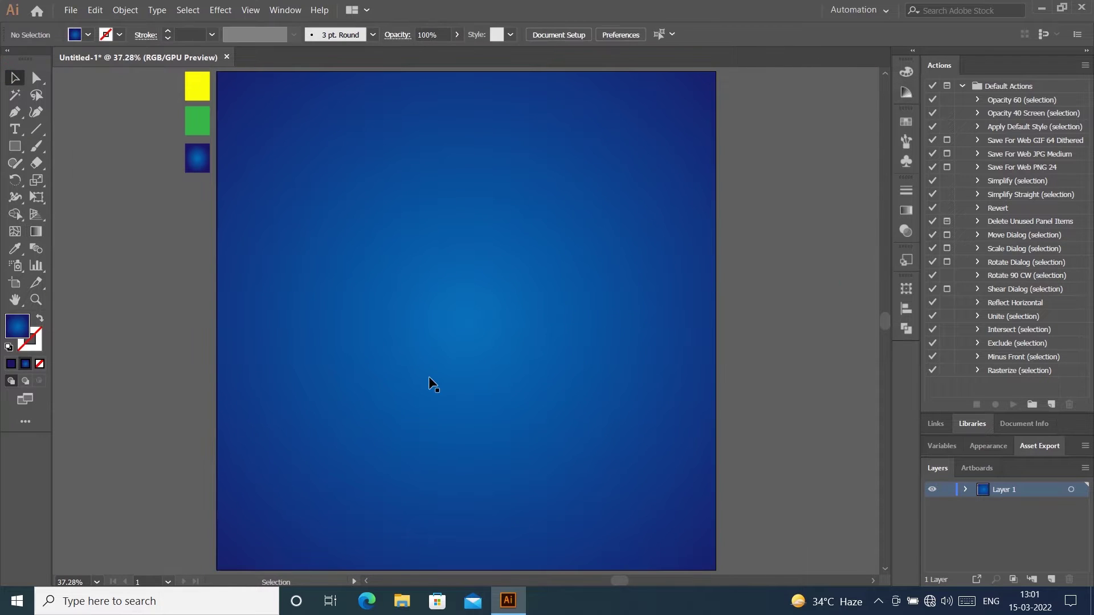
{"action": "left_click", "coordinate": [776, 362]}
Step: Draw a tall narrow bar near the upper left and fill it white
{"action": "key", "text": "m"}
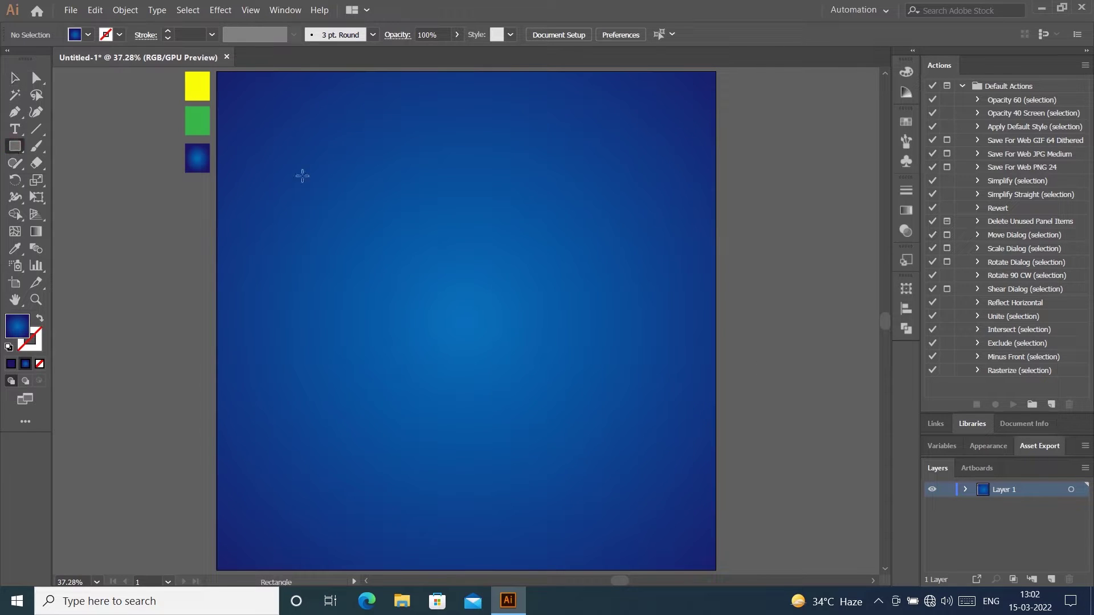
{"action": "left_click", "coordinate": [306, 170]}
{"action": "left_click_drag", "start_coordinate": [314, 221], "coordinate": [333, 370]}
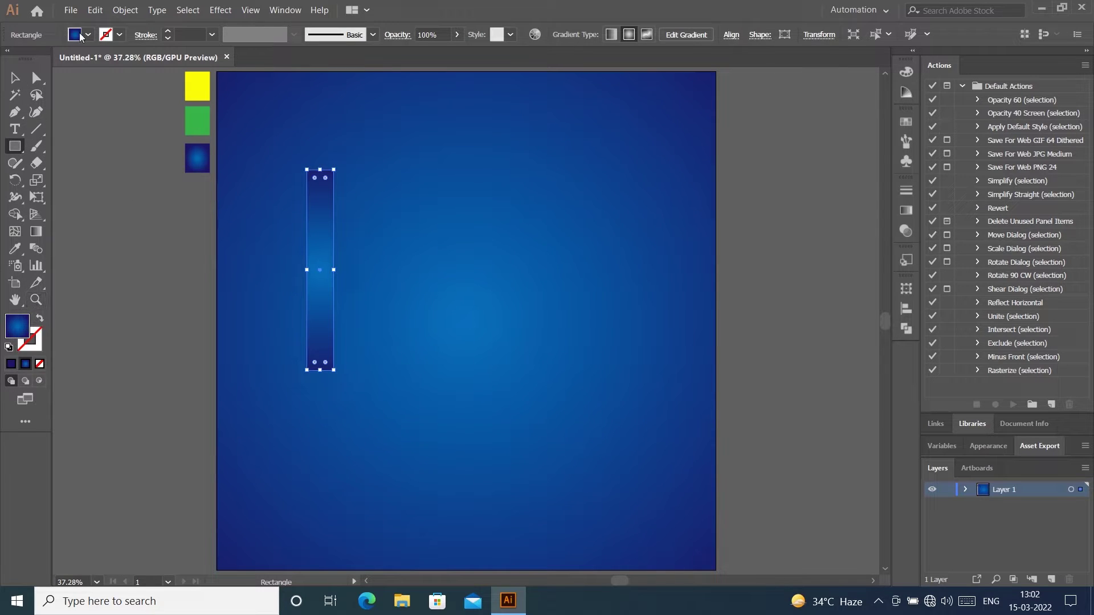
{"action": "left_click", "coordinate": [88, 35]}
{"action": "left_click", "coordinate": [30, 59]}
{"action": "key", "text": "Escape"}
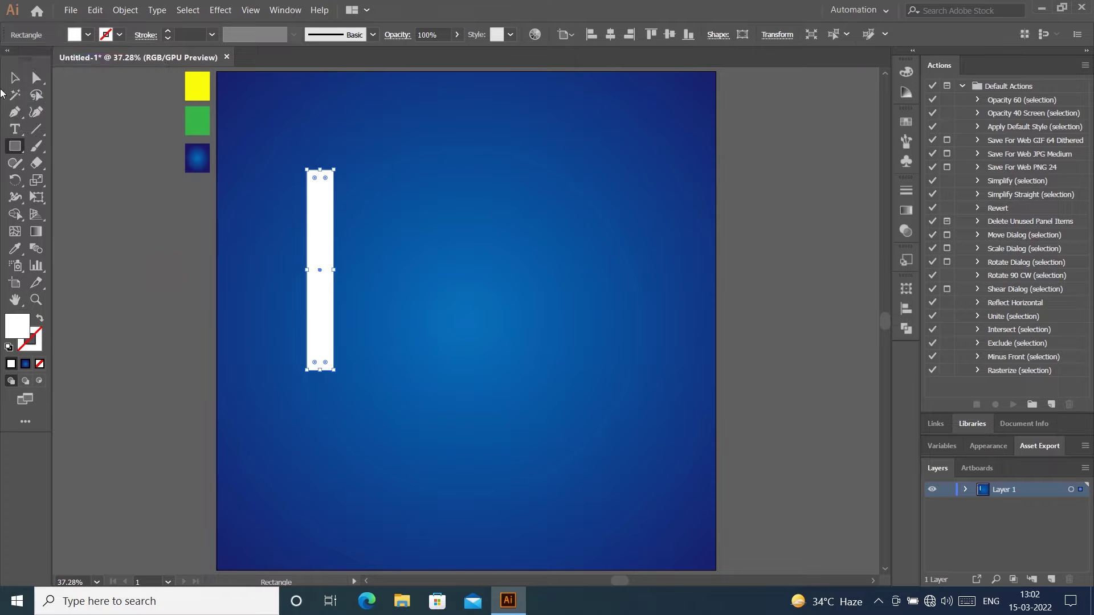
{"action": "key", "text": "v"}
Step: Copy the bar one width to the right and repeat with Ctrl+D for five bars
{"action": "left_click", "coordinate": [750, 171]}
{"action": "left_click", "coordinate": [323, 276]}
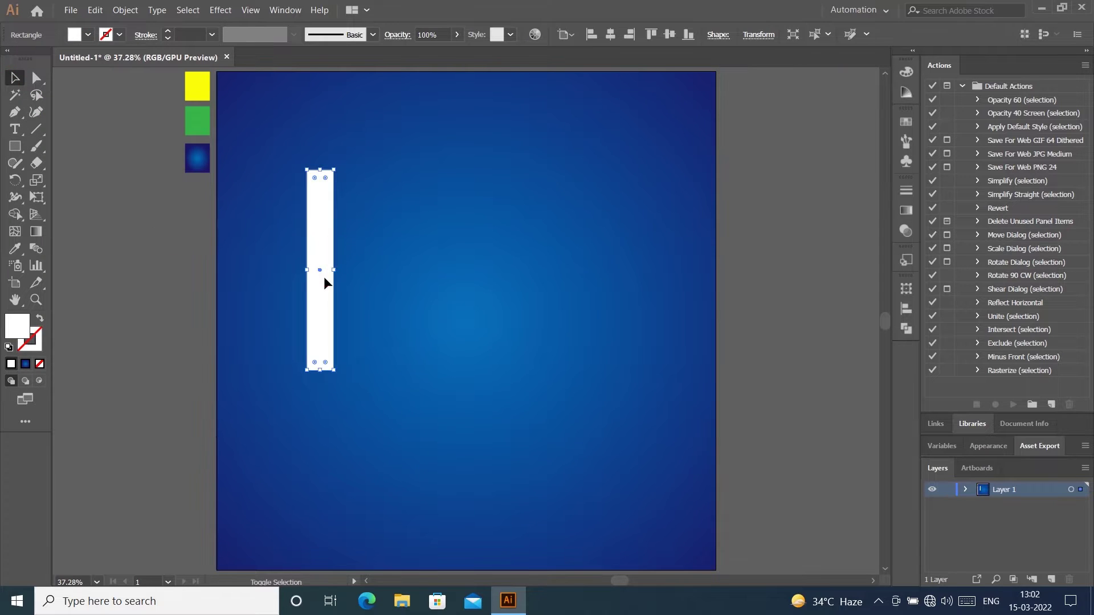
{"action": "left_click_drag", "start_coordinate": [325, 279], "coordinate": [356, 285]}
{"action": "key", "text": "ctrl+d"}
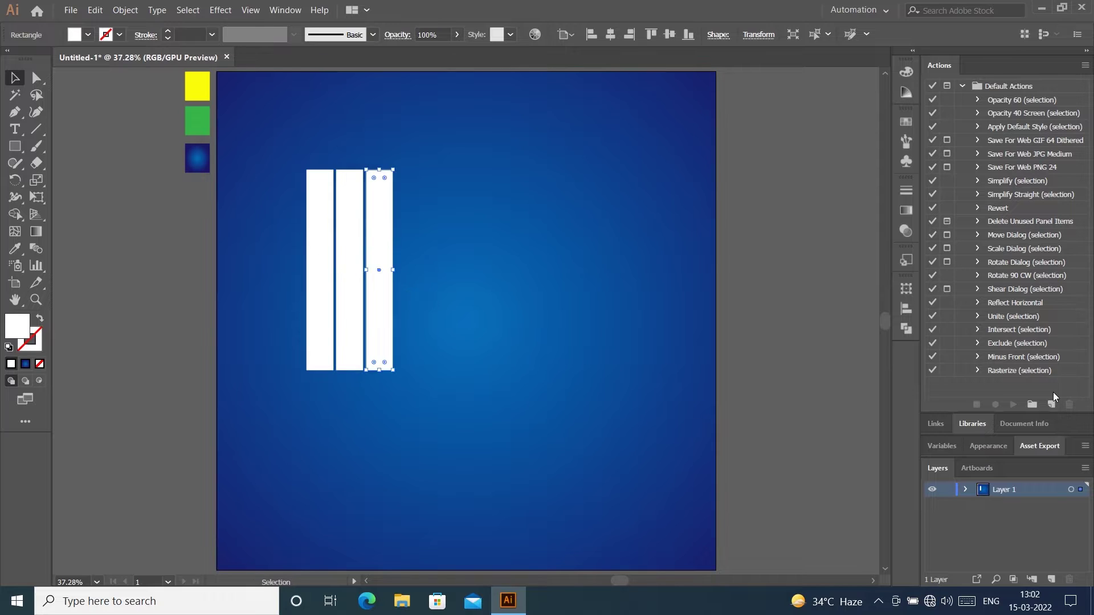
{"action": "key", "text": "ctrl+d"}
{"action": "key", "text": "ctrl+d"}
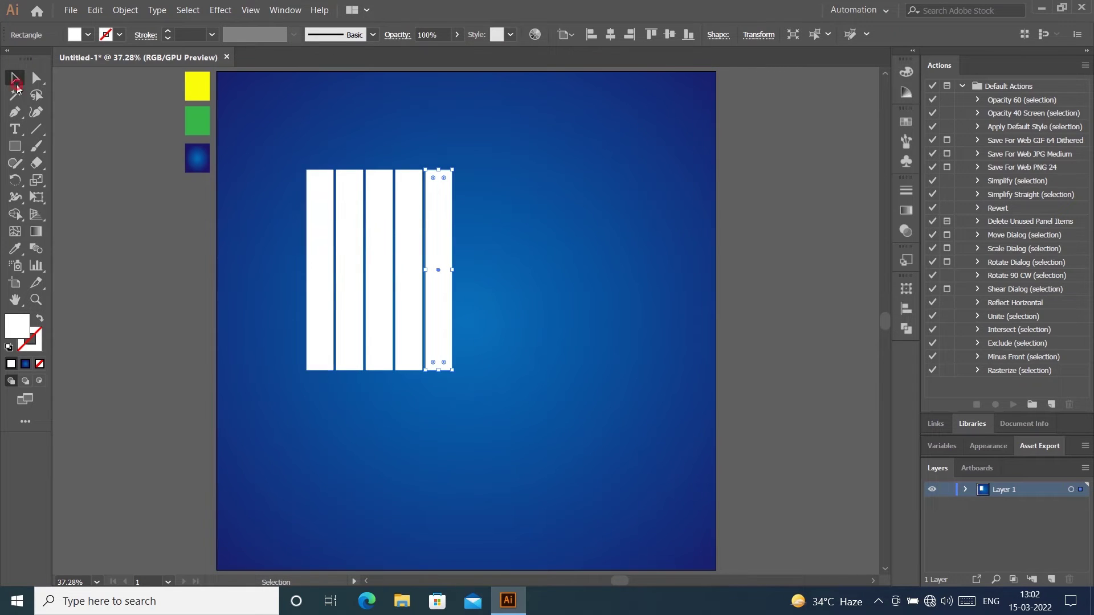
Step: Raise the second and fourth bars two nudges upward
{"action": "left_click", "coordinate": [730, 230]}
{"action": "left_click", "coordinate": [352, 227]}
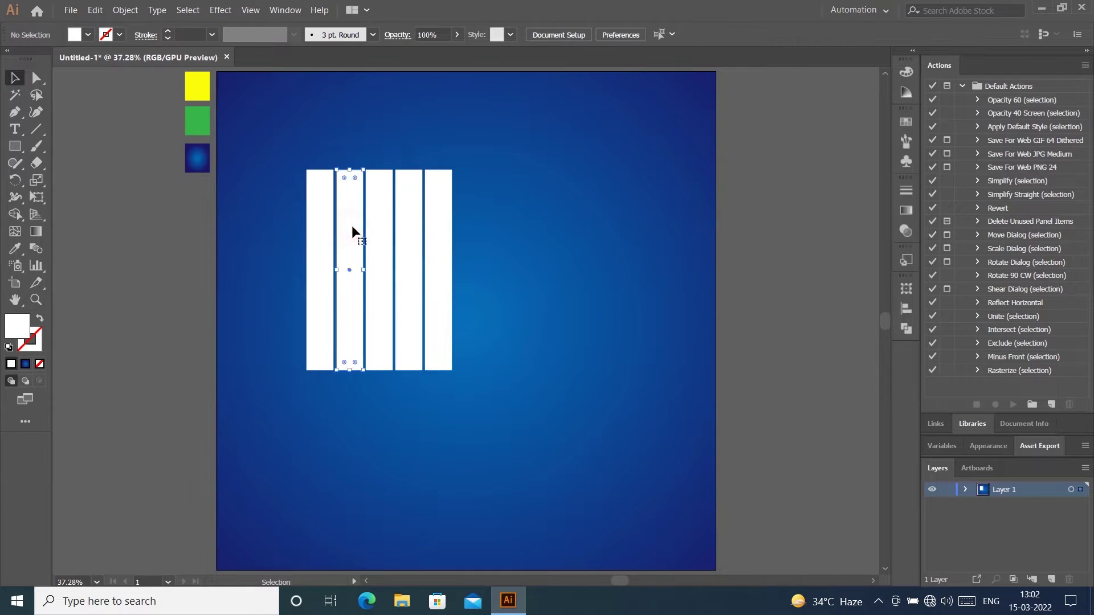
{"action": "left_click", "coordinate": [404, 246], "text": "shift"}
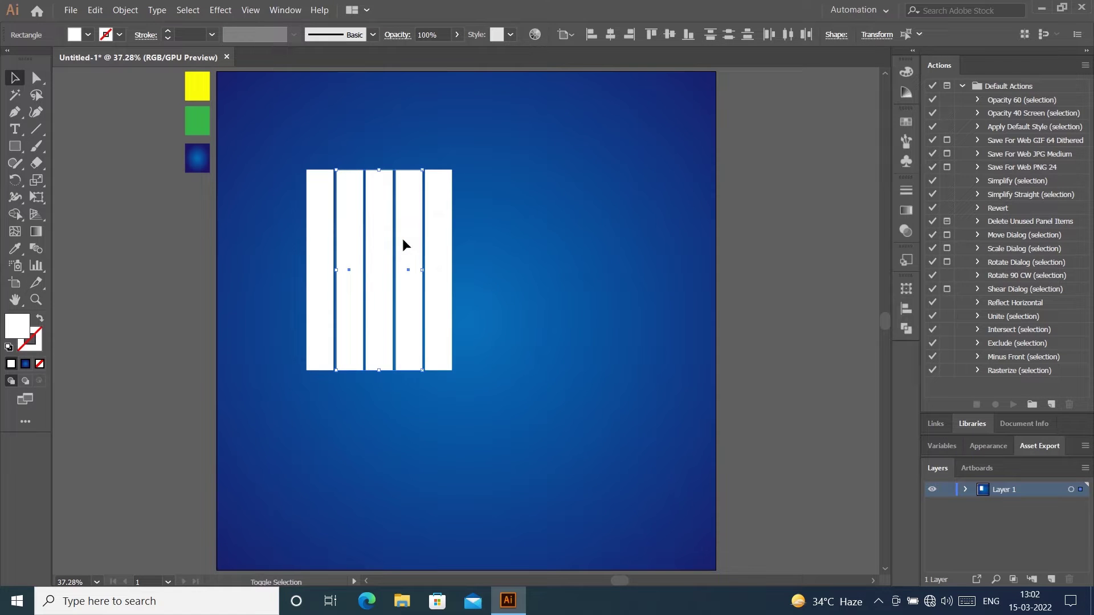
{"action": "key", "text": "Up"}
{"action": "key", "text": "Up"}
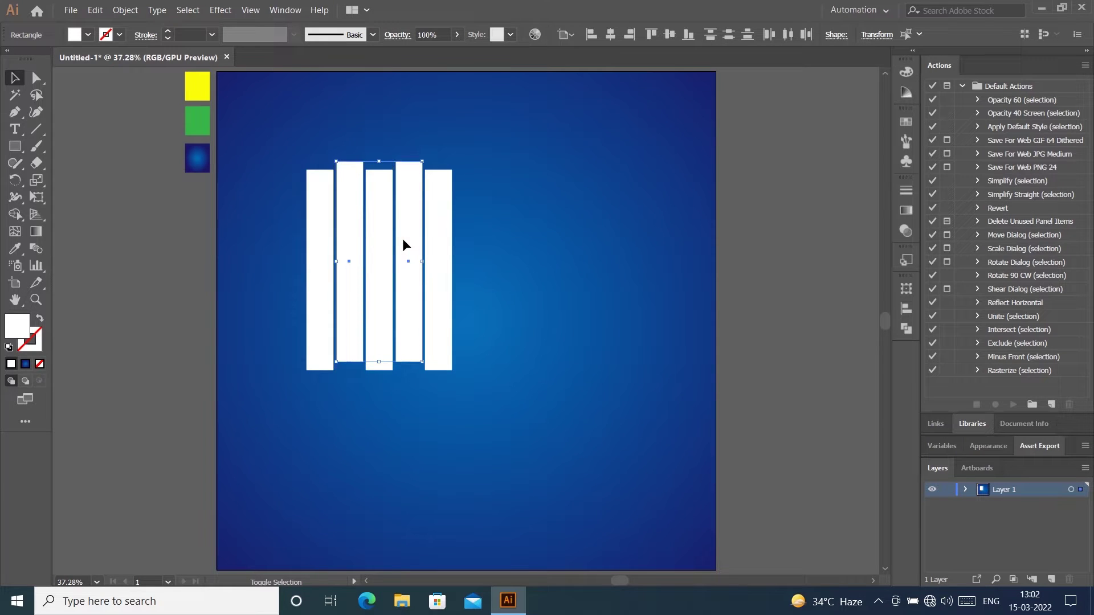
{"action": "key", "text": "Up"}
{"action": "key", "text": "Up"}
{"action": "key", "text": "Up"}
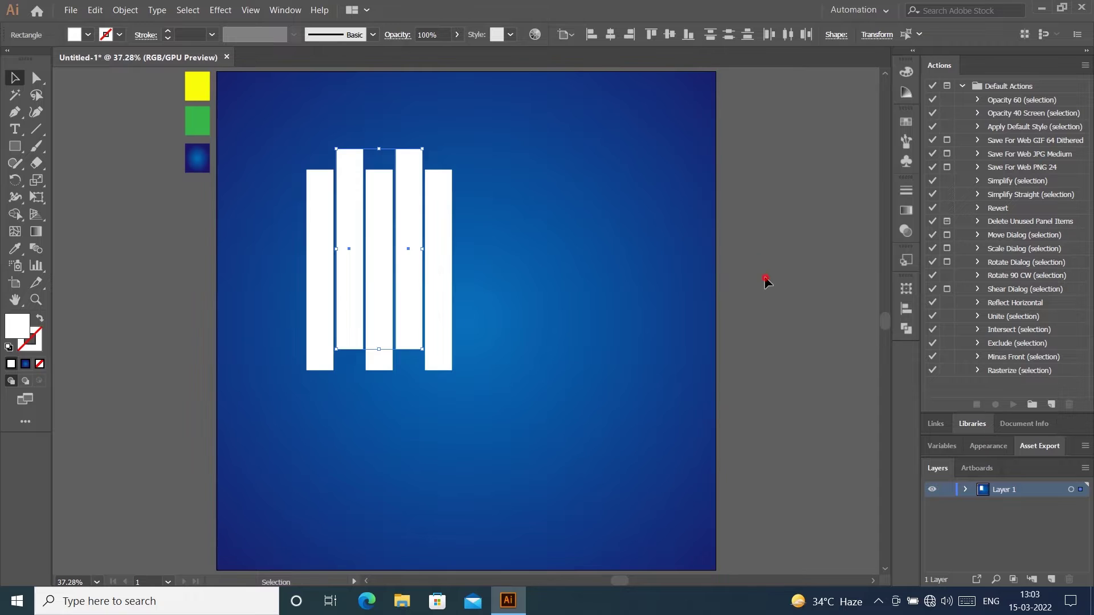
{"action": "left_click", "coordinate": [765, 281]}
Step: Lock the blue background rectangle with Object > Lock > Selection
{"action": "left_click", "coordinate": [238, 226]}
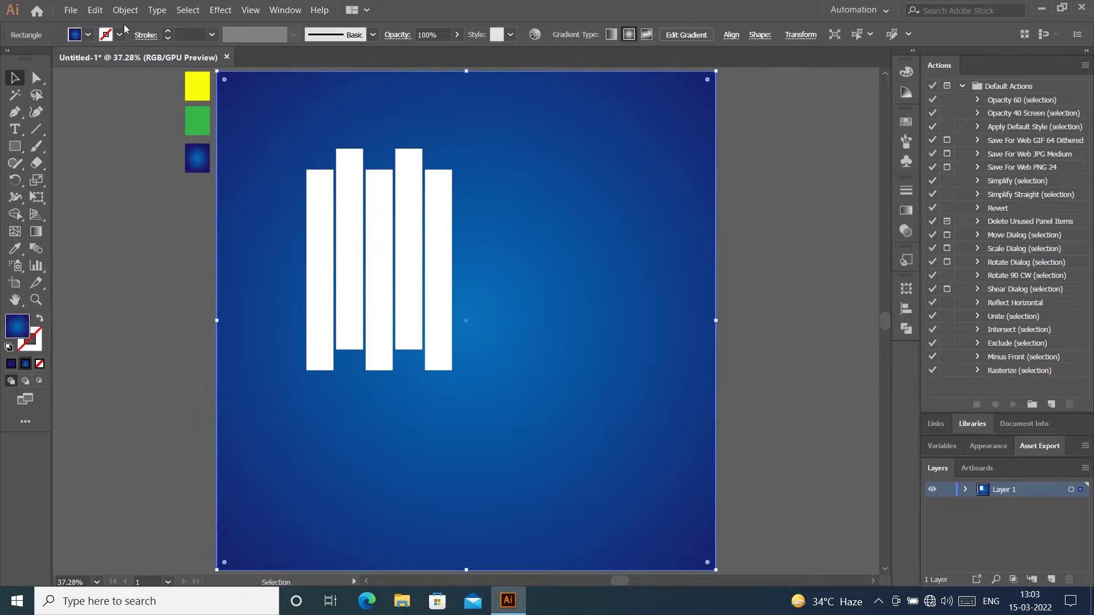
{"action": "left_click", "coordinate": [125, 10]}
{"action": "mouse_move", "coordinate": [123, 84]}
{"action": "left_click", "coordinate": [328, 84]}
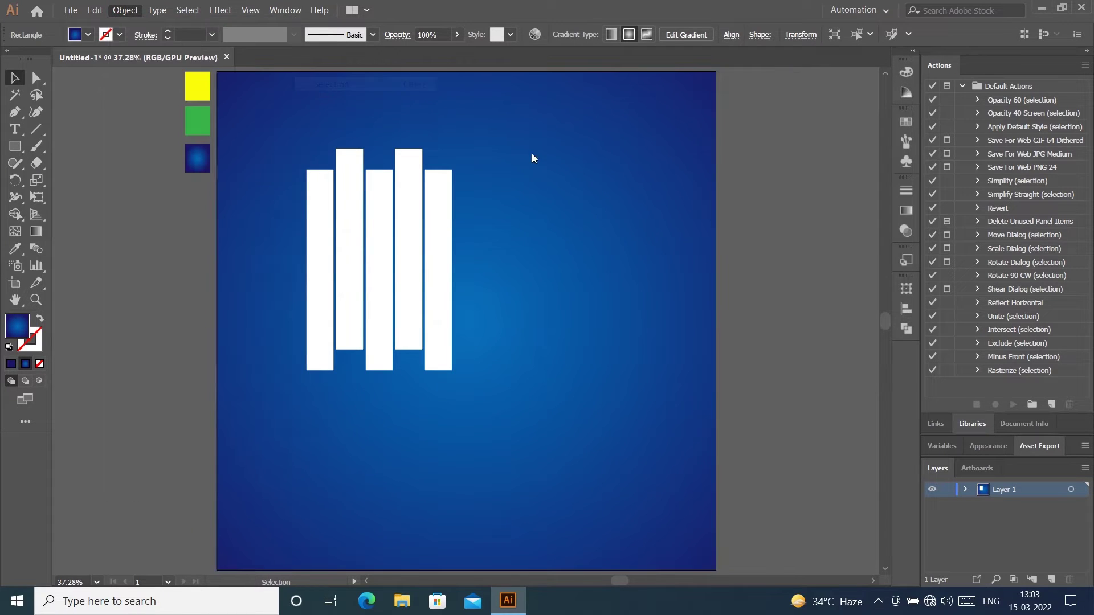
Step: Join the five white bars into one compound path
{"action": "left_click_drag", "start_coordinate": [287, 127], "coordinate": [440, 247]}
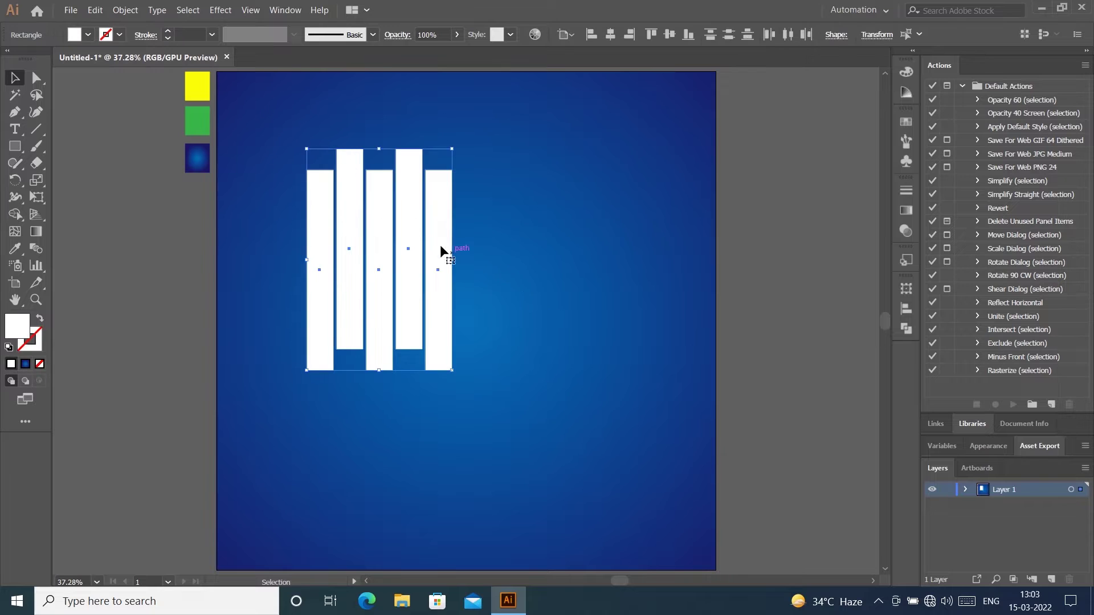
{"action": "right_click", "coordinate": [440, 247]}
{"action": "left_click", "coordinate": [522, 375]}
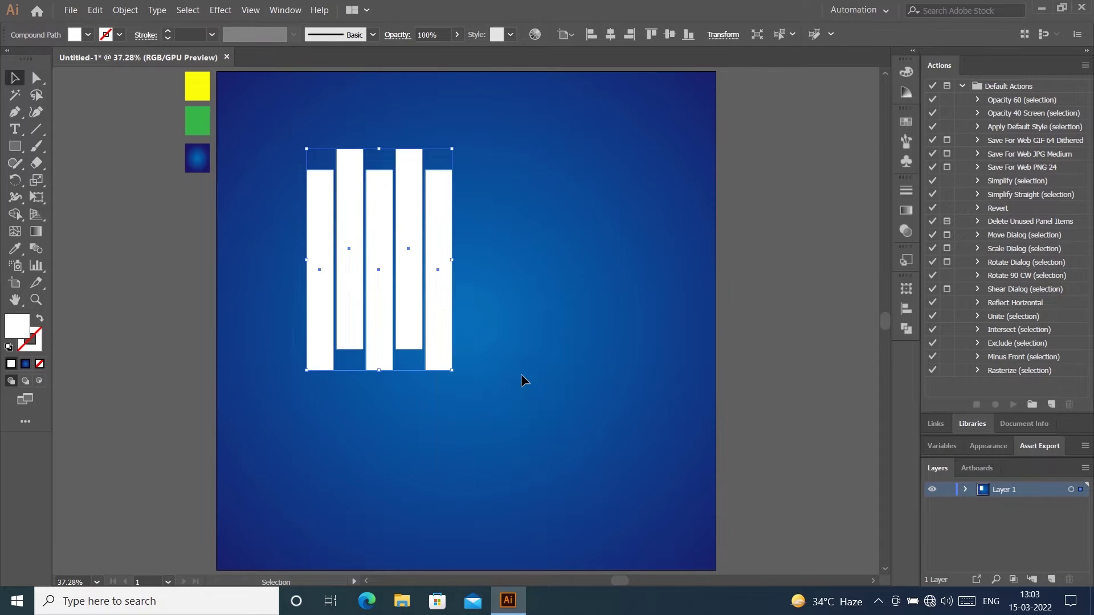
{"action": "left_click", "coordinate": [521, 375]}
{"action": "left_click", "coordinate": [374, 295]}
{"action": "left_click", "coordinate": [776, 214]}
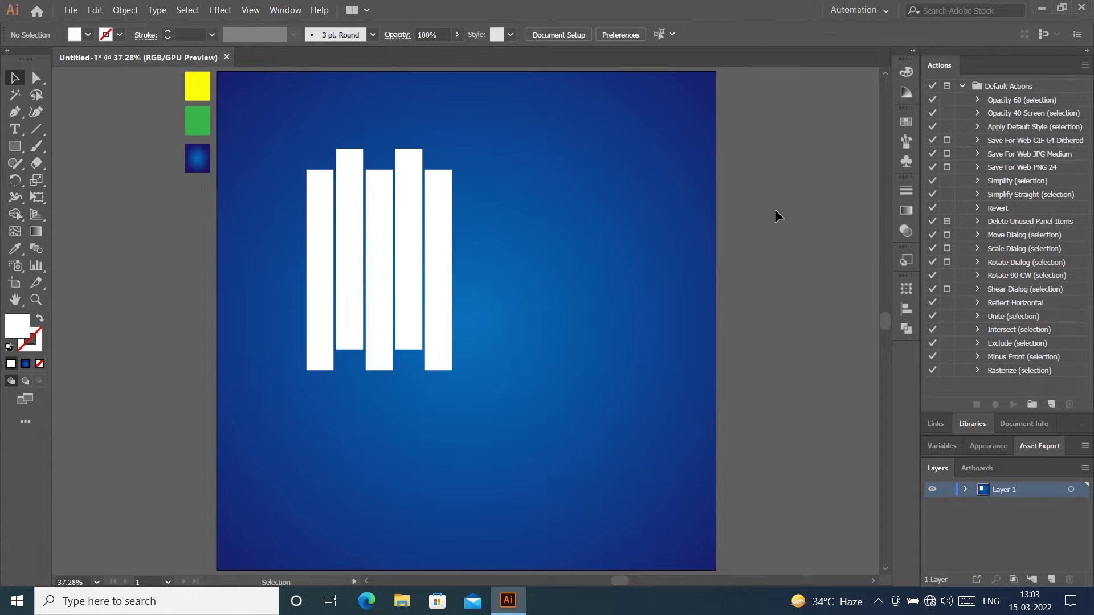
Step: Open model.jpg, pants.jpg, shirt.jpg and tshirts.jpg together from the fashion folder
{"action": "key", "text": "ctrl+o"}
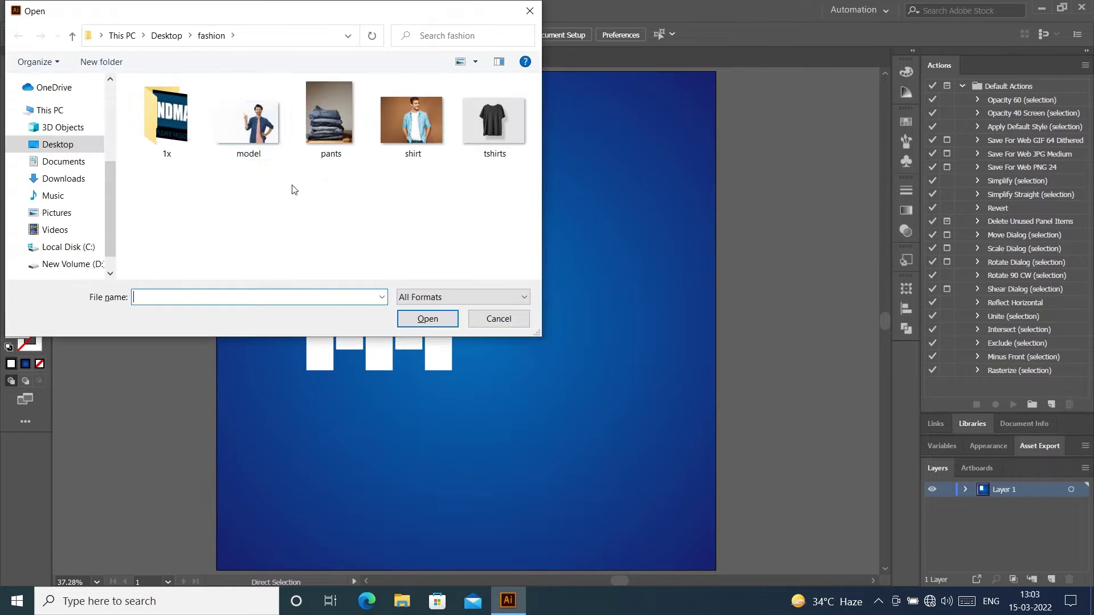
{"action": "left_click", "coordinate": [259, 140]}
{"action": "left_click", "coordinate": [321, 135], "text": "ctrl"}
{"action": "left_click", "coordinate": [416, 137], "text": "ctrl"}
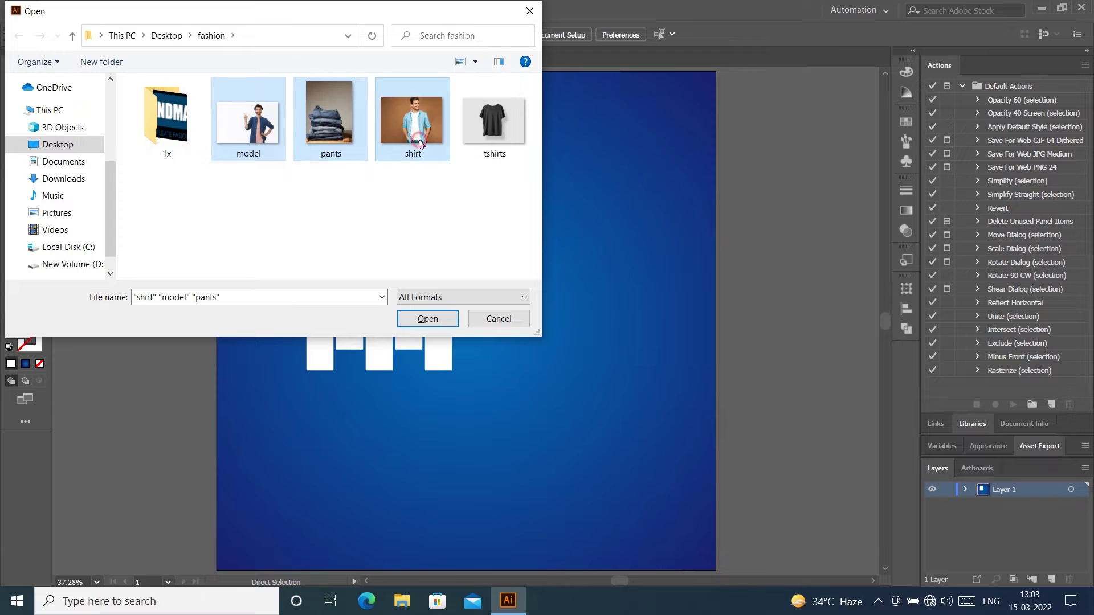
{"action": "left_click", "coordinate": [481, 131], "text": "ctrl"}
{"action": "left_click", "coordinate": [433, 319]}
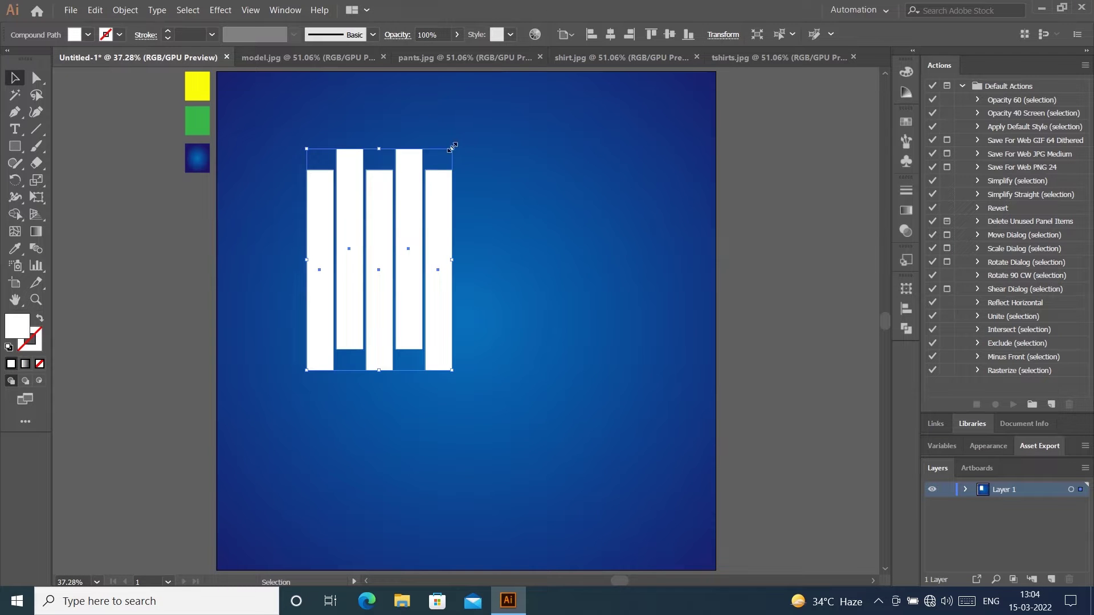
Step: Tilt the five-bar compound path about 25°, widen it, and nudge it into place
{"action": "left_click_drag", "start_coordinate": [457, 142], "coordinate": [497, 181]}
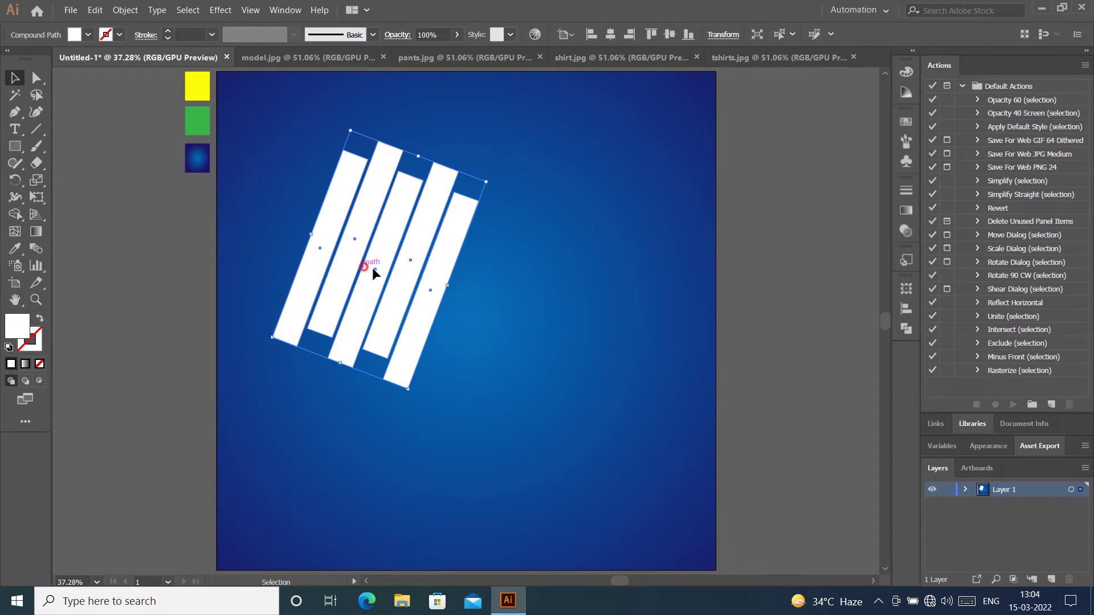
{"action": "left_click_drag", "start_coordinate": [373, 268], "coordinate": [401, 279]}
{"action": "mouse_move", "coordinate": [477, 297]}
{"action": "left_mouse_down"}
{"action": "mouse_move", "coordinate": [514, 307]}
{"action": "mouse_move", "coordinate": [496, 304]}
{"action": "left_mouse_up"}
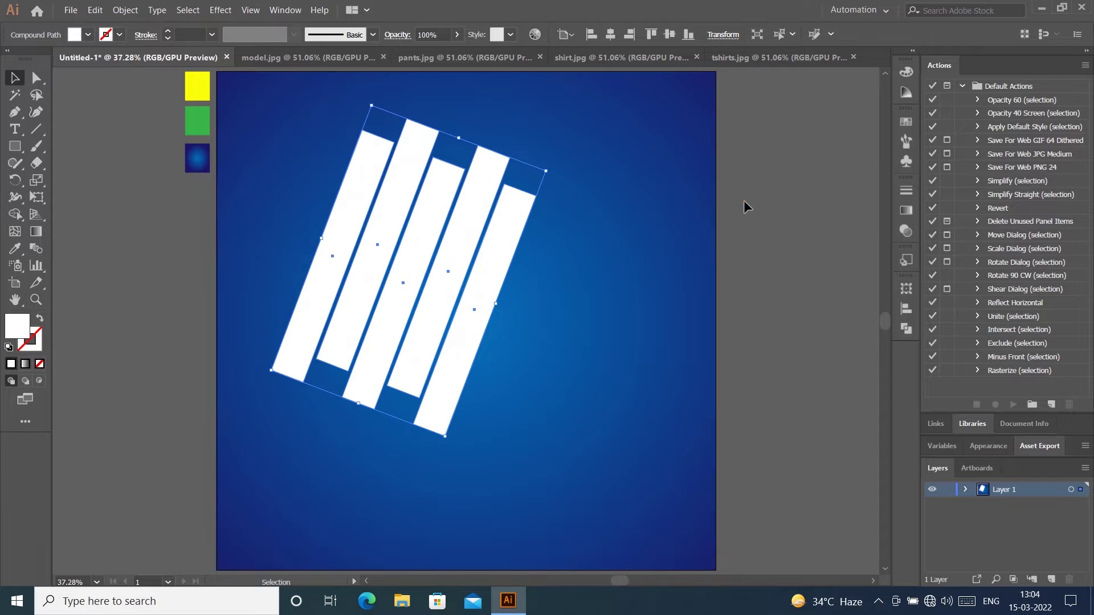
{"action": "left_click", "coordinate": [745, 204]}
{"action": "left_click_drag", "start_coordinate": [421, 288], "coordinate": [415, 286]}
{"action": "left_click", "coordinate": [794, 228]}
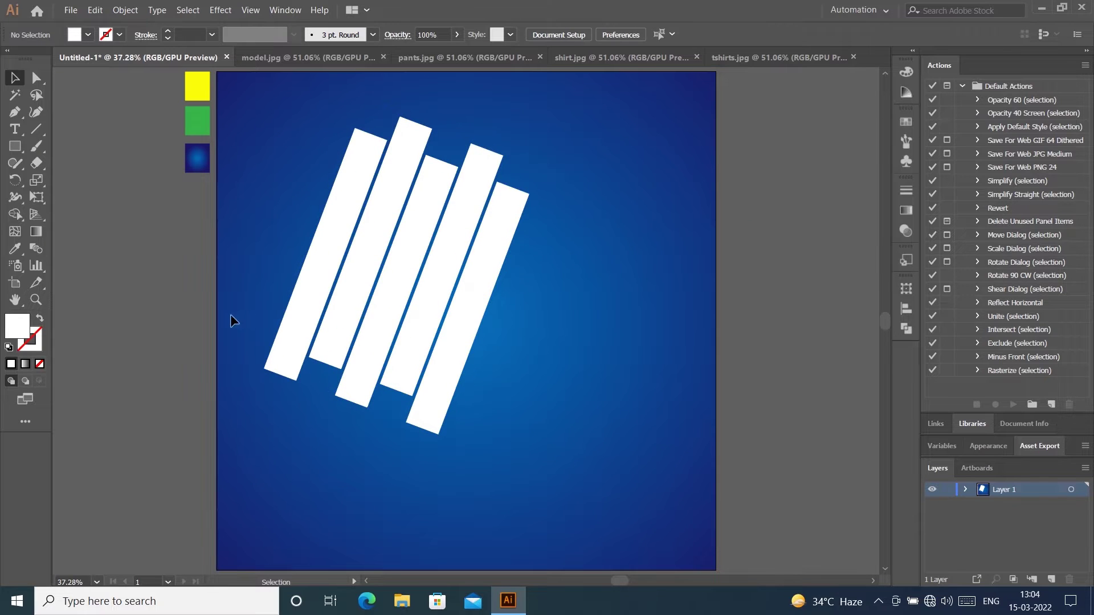
Step: Bring the model photo into the banner, size it over the bars, and send it behind them
{"action": "left_click", "coordinate": [307, 57]}
{"action": "left_click_drag", "start_coordinate": [189, 164], "coordinate": [391, 226]}
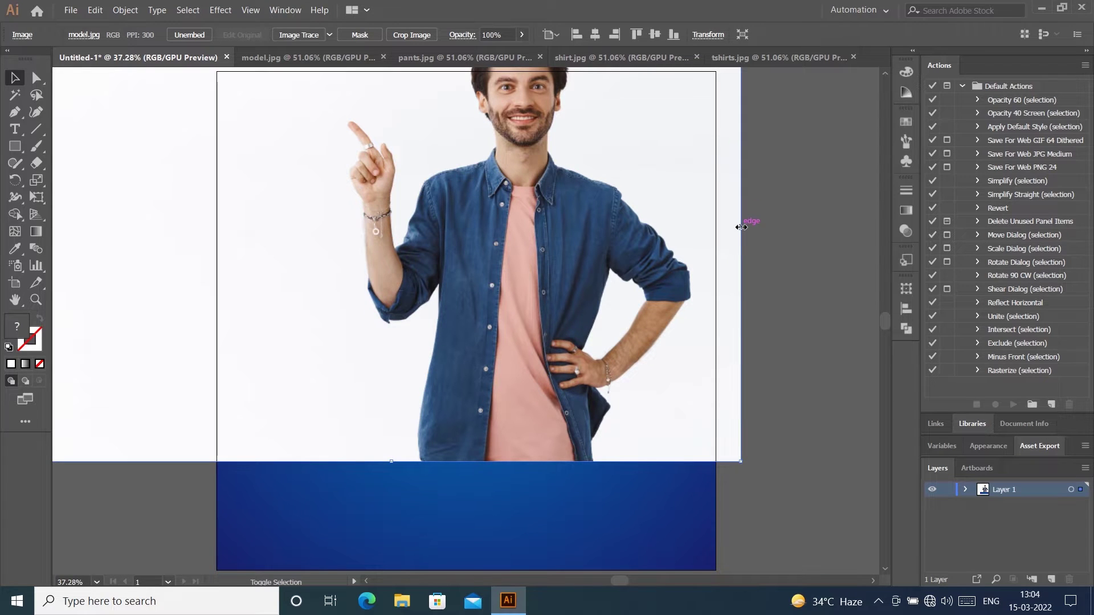
{"action": "left_click_drag", "start_coordinate": [744, 224], "coordinate": [489, 297]}
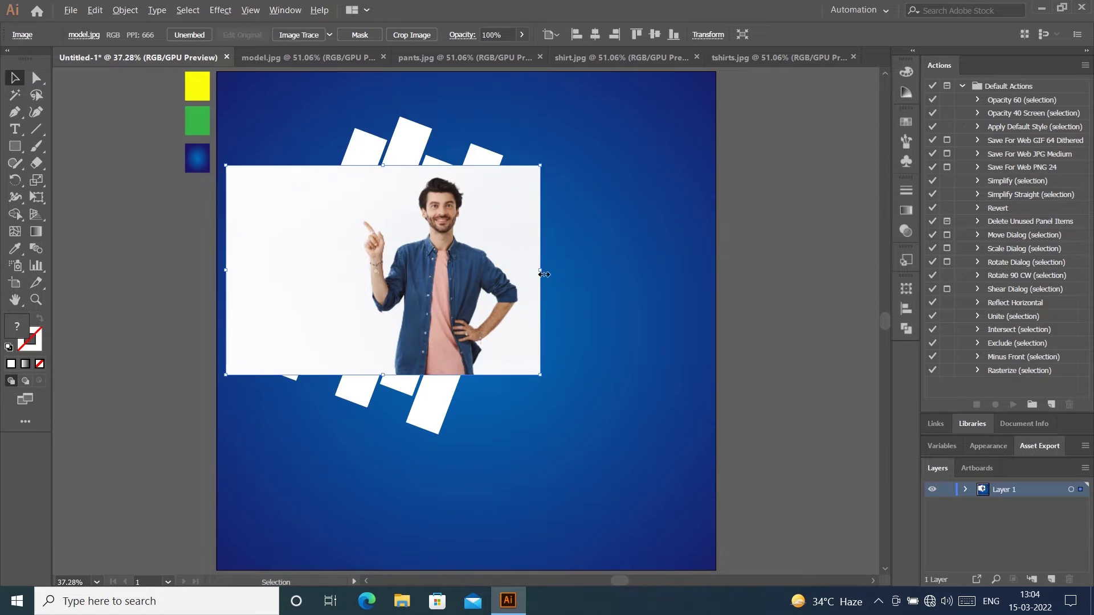
{"action": "left_click_drag", "start_coordinate": [537, 269], "coordinate": [591, 269]}
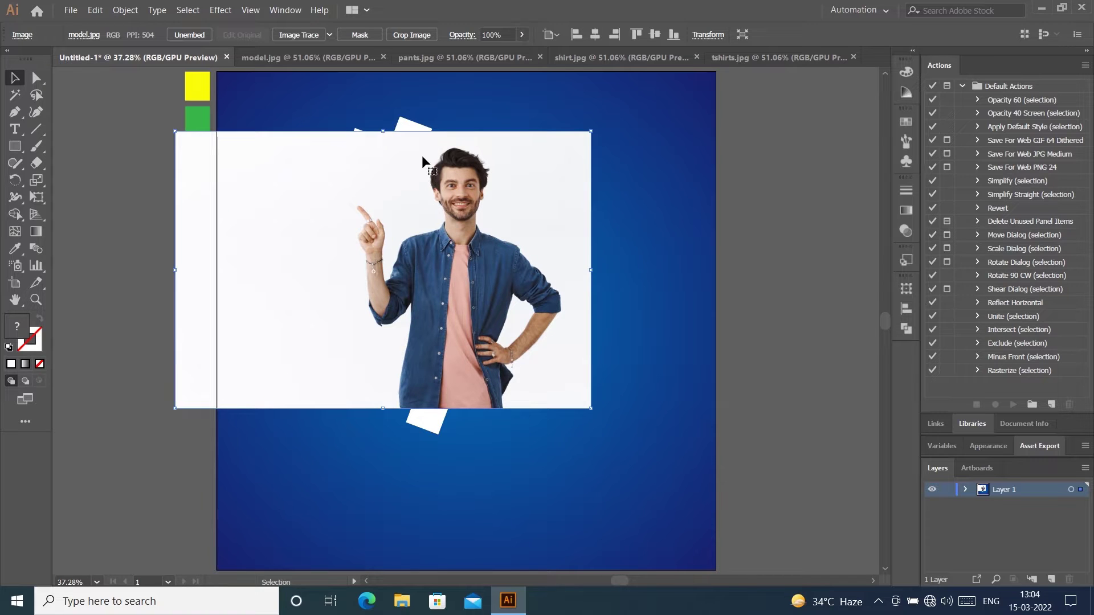
{"action": "key", "text": "ctrl+bracketleft"}
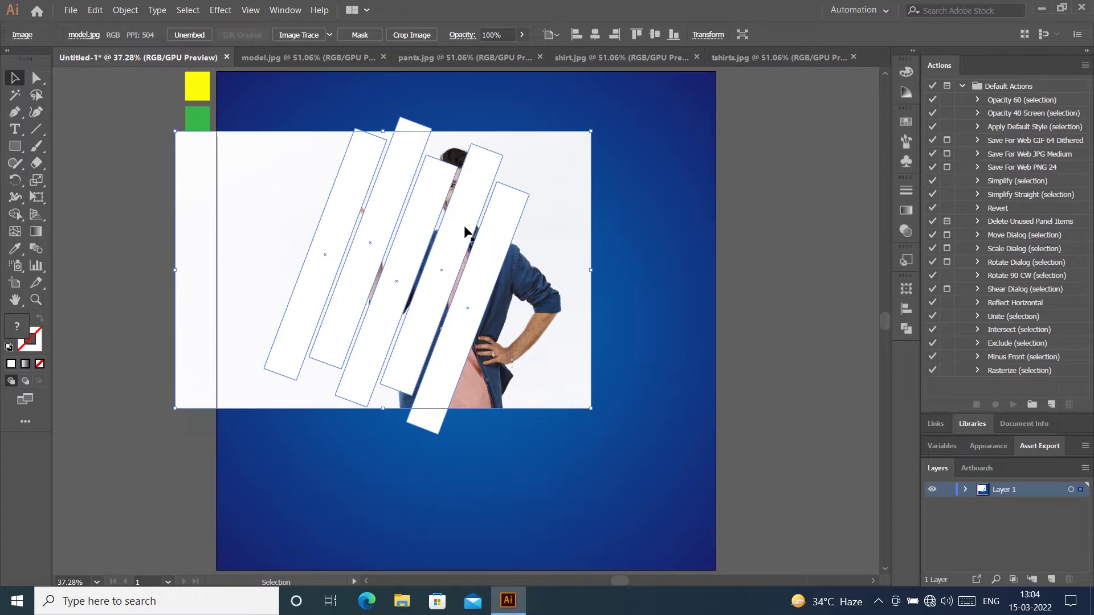
Step: Make a clipping mask of the model photo with the white bars
{"action": "right_click", "coordinate": [465, 226]}
{"action": "left_click", "coordinate": [681, 340]}
{"action": "left_click", "coordinate": [681, 340]}
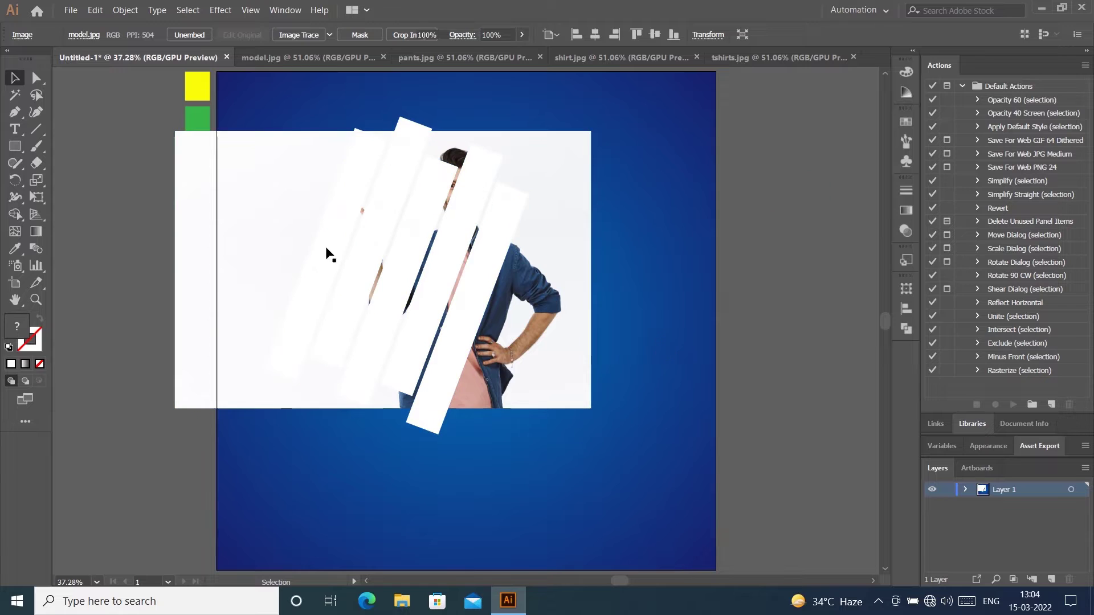
{"action": "left_click_drag", "start_coordinate": [648, 420], "coordinate": [295, 191]}
{"action": "right_click", "coordinate": [484, 268]}
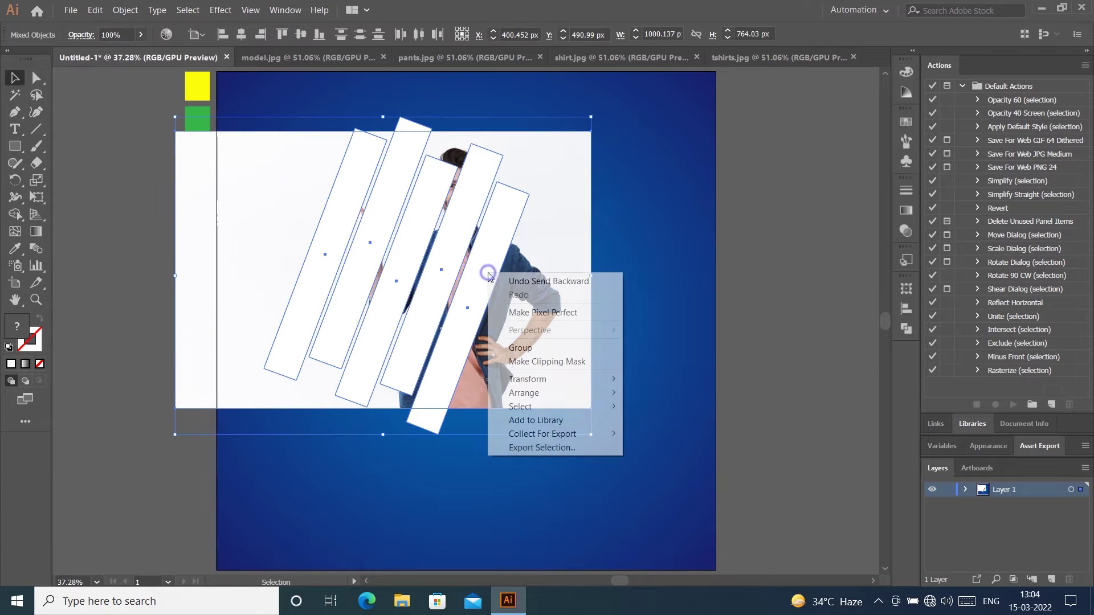
{"action": "left_click", "coordinate": [538, 362]}
Step: Move the model photo up and left within the clipped bars
{"action": "left_click", "coordinate": [789, 264]}
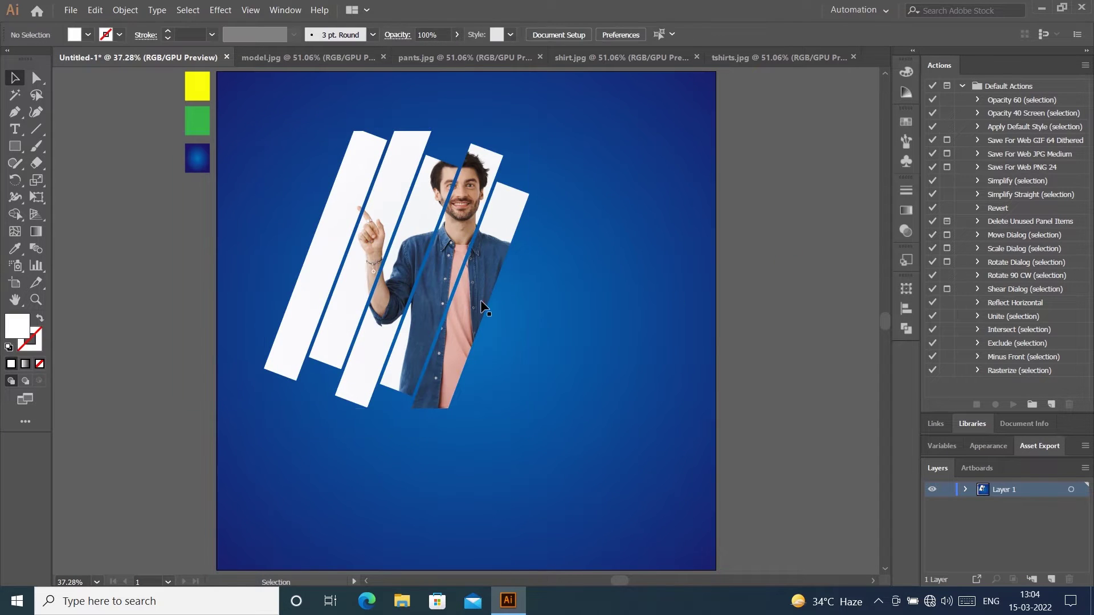
{"action": "double_click", "coordinate": [481, 300]}
{"action": "left_click", "coordinate": [585, 248]}
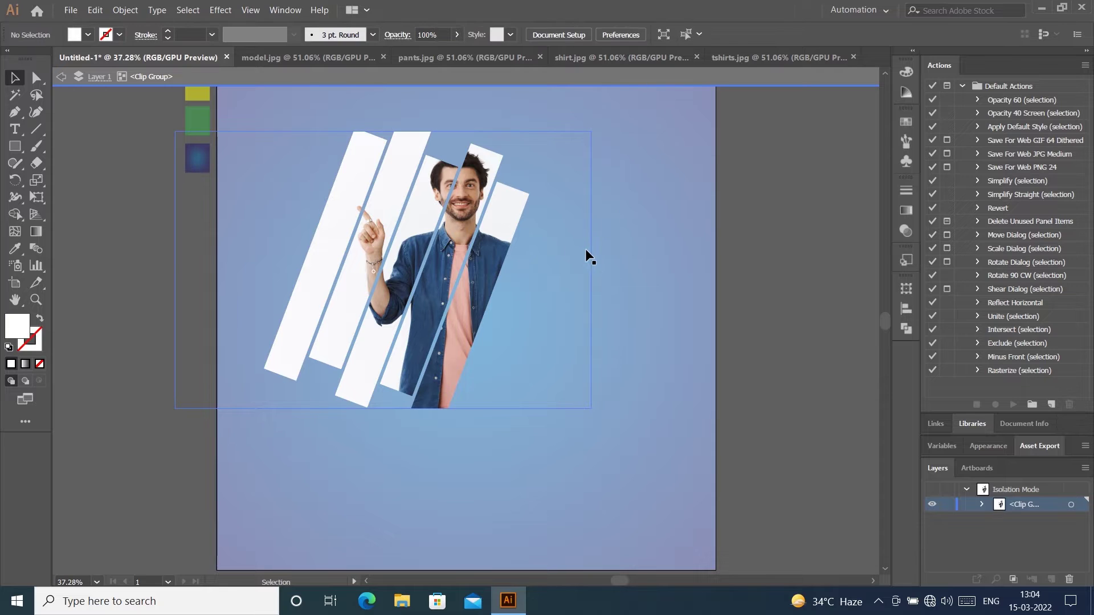
{"action": "left_click_drag", "start_coordinate": [464, 271], "coordinate": [435, 237]}
{"action": "left_click", "coordinate": [771, 217]}
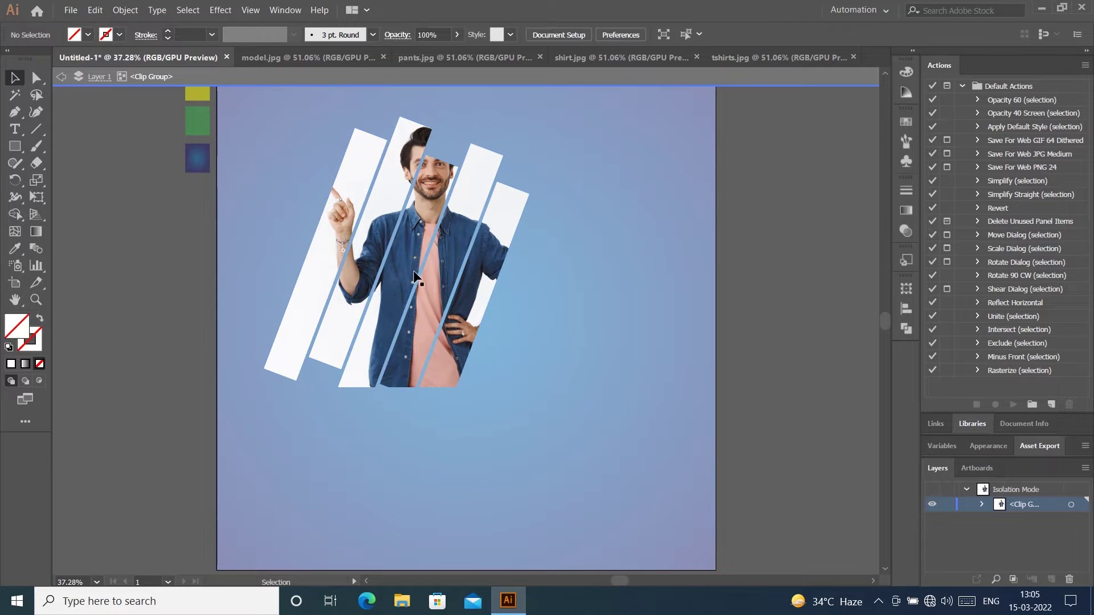
{"action": "left_click", "coordinate": [536, 257]}
{"action": "left_click", "coordinate": [571, 274]}
Step: Enlarge the model photo inside the bars and shift it left to frame the man
{"action": "left_click", "coordinate": [558, 270]}
{"action": "mouse_move", "coordinate": [525, 279]}
{"action": "left_mouse_down"}
{"action": "mouse_move", "coordinate": [536, 289]}
{"action": "mouse_move", "coordinate": [511, 300]}
{"action": "mouse_move", "coordinate": [505, 282]}
{"action": "left_mouse_up"}
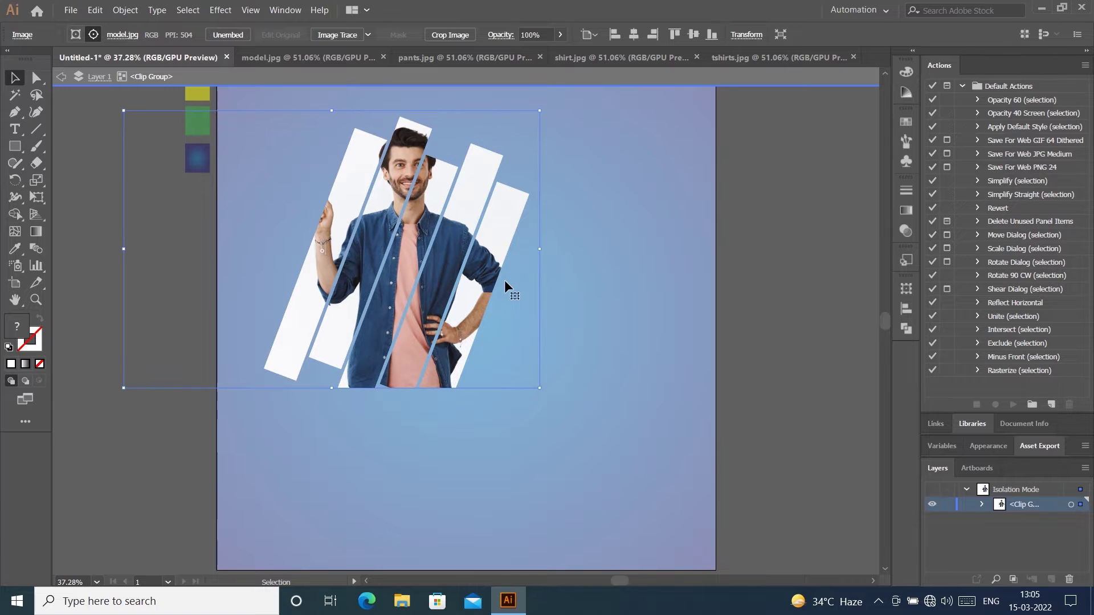
{"action": "left_click_drag", "start_coordinate": [539, 388], "coordinate": [613, 444]}
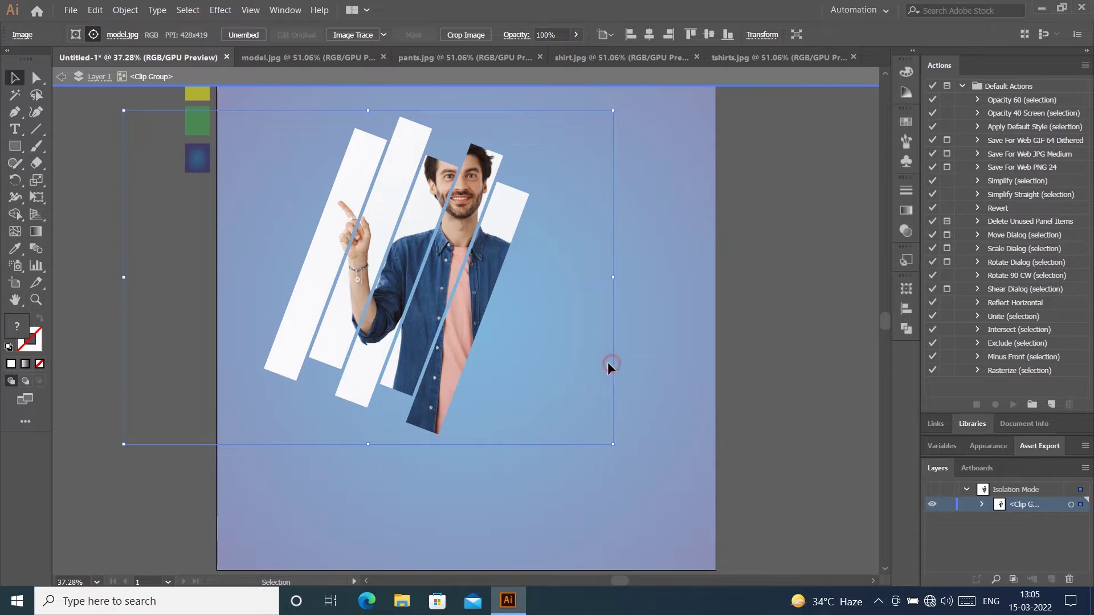
{"action": "left_click_drag", "start_coordinate": [608, 361], "coordinate": [551, 354]}
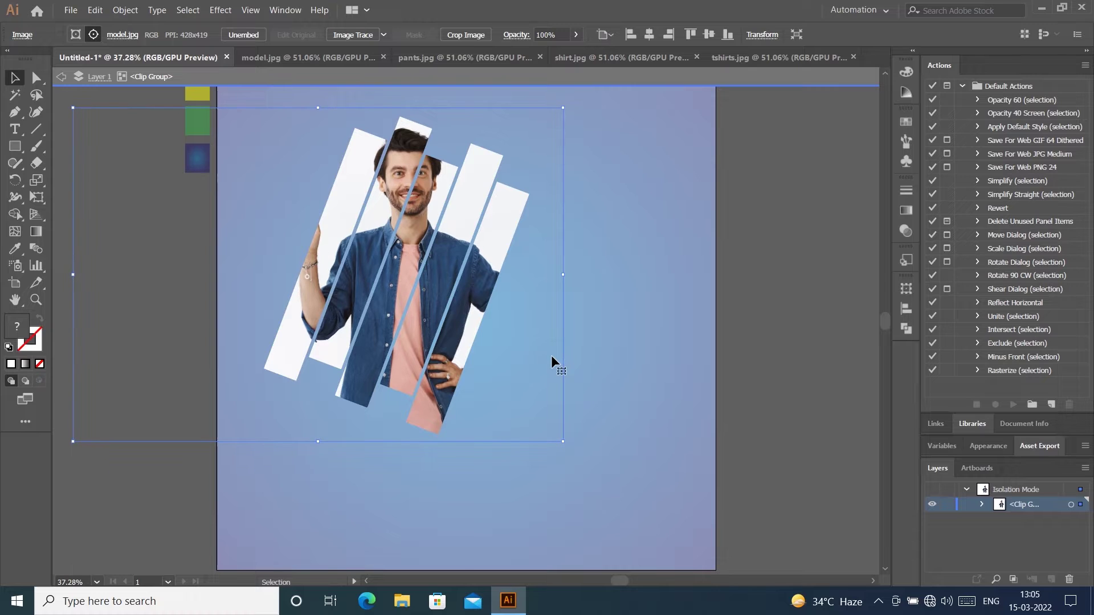
{"action": "left_click", "coordinate": [814, 271]}
{"action": "double_click", "coordinate": [805, 258]}
{"action": "left_click", "coordinate": [447, 267]}
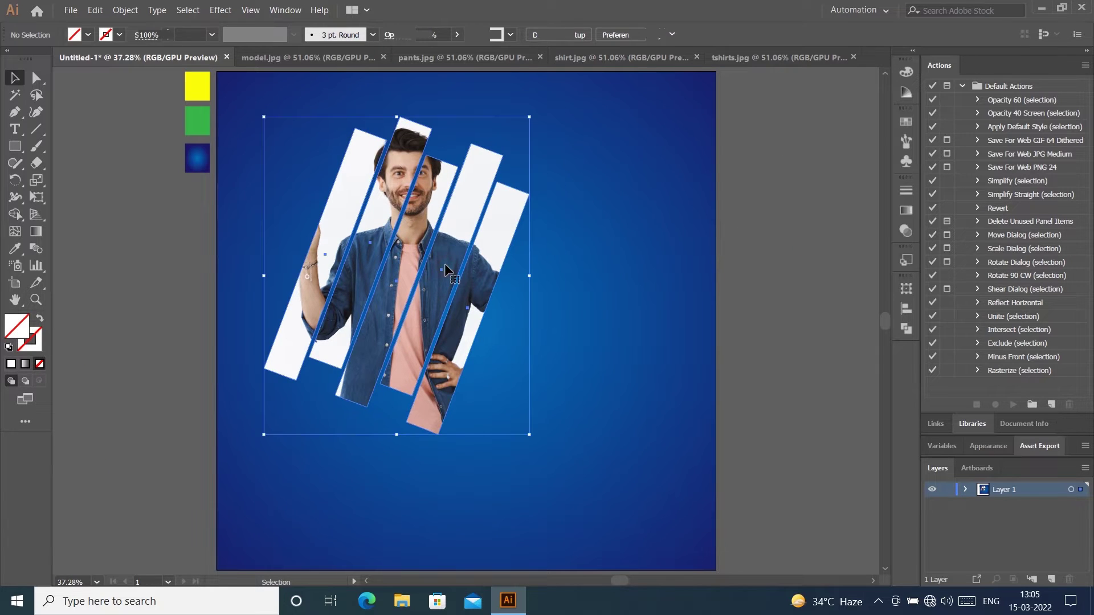
Step: Draw a slanted four-sided shape with the Pen tool to the right of the model
{"action": "key", "text": "a"}
{"action": "key", "text": "v"}
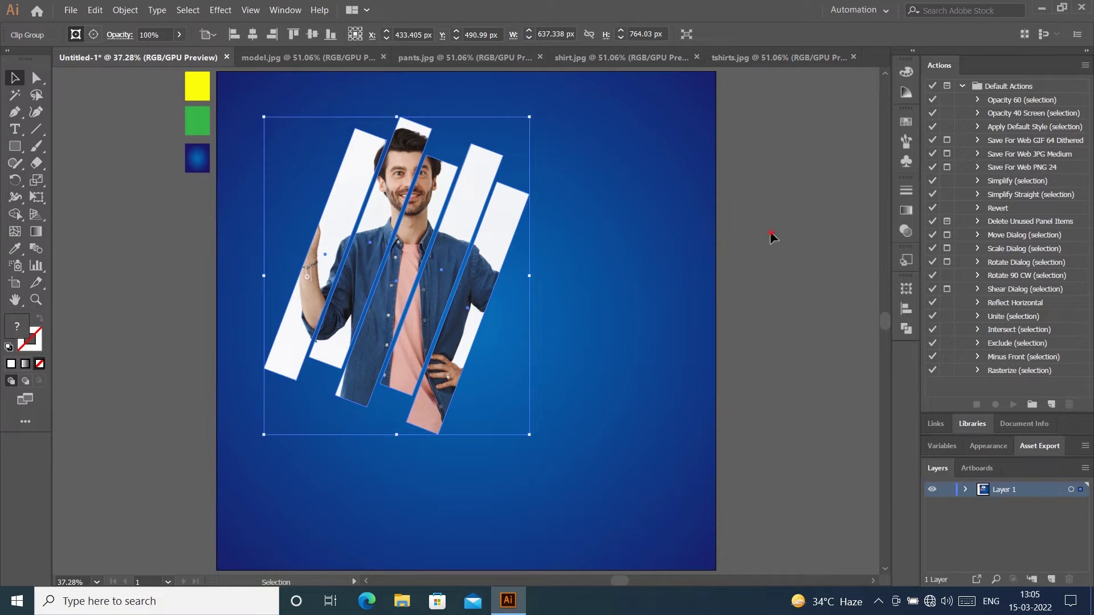
{"action": "left_click", "coordinate": [772, 237]}
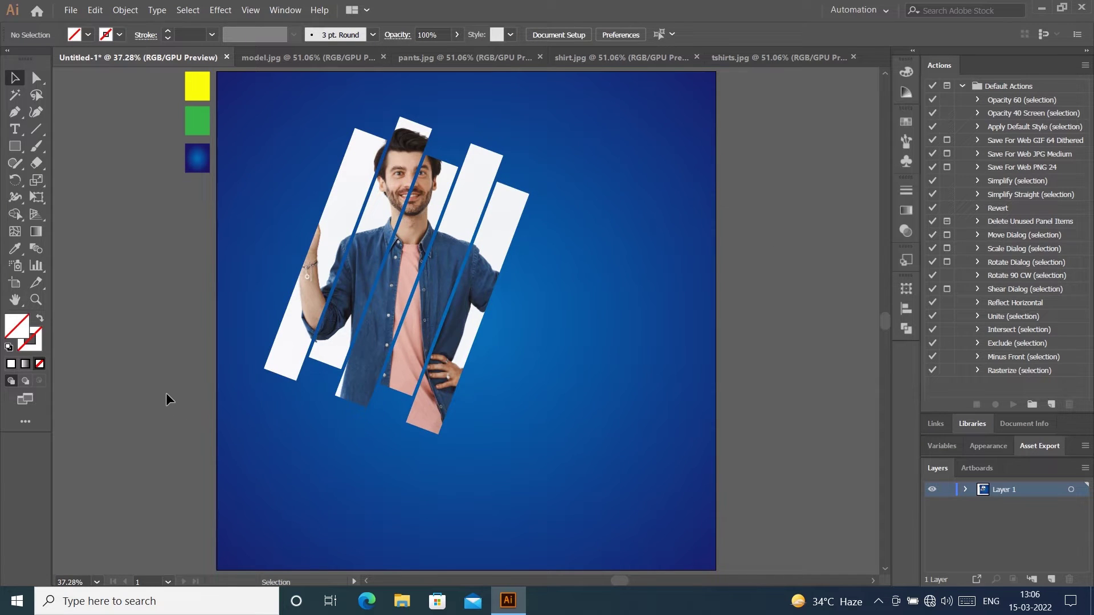
{"action": "left_click", "coordinate": [14, 114]}
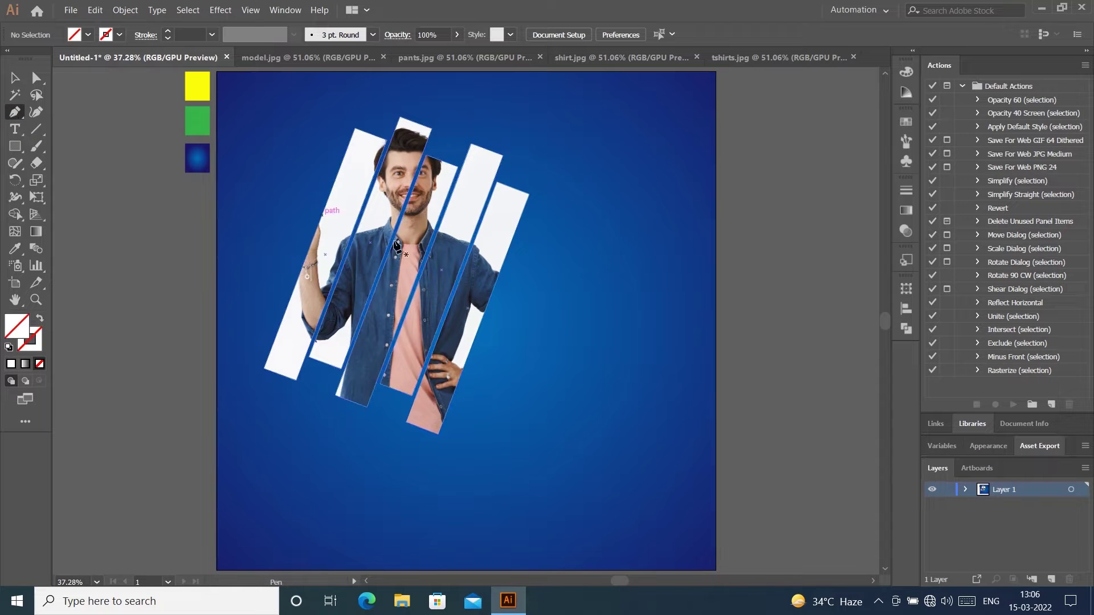
{"action": "left_click", "coordinate": [487, 369]}
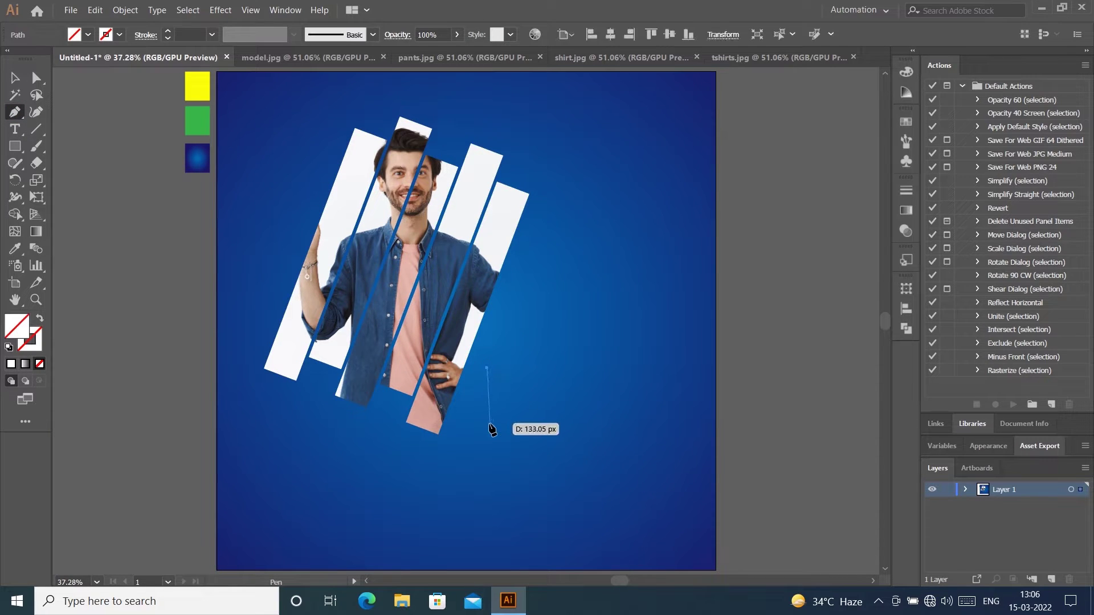
{"action": "left_click", "coordinate": [487, 423]}
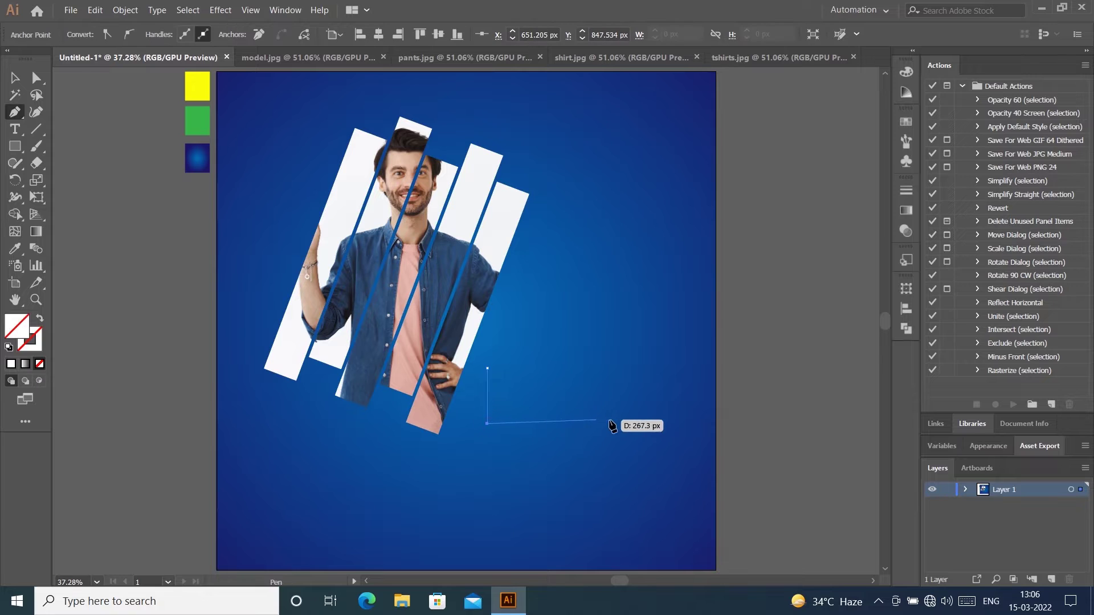
{"action": "left_click", "coordinate": [646, 411]}
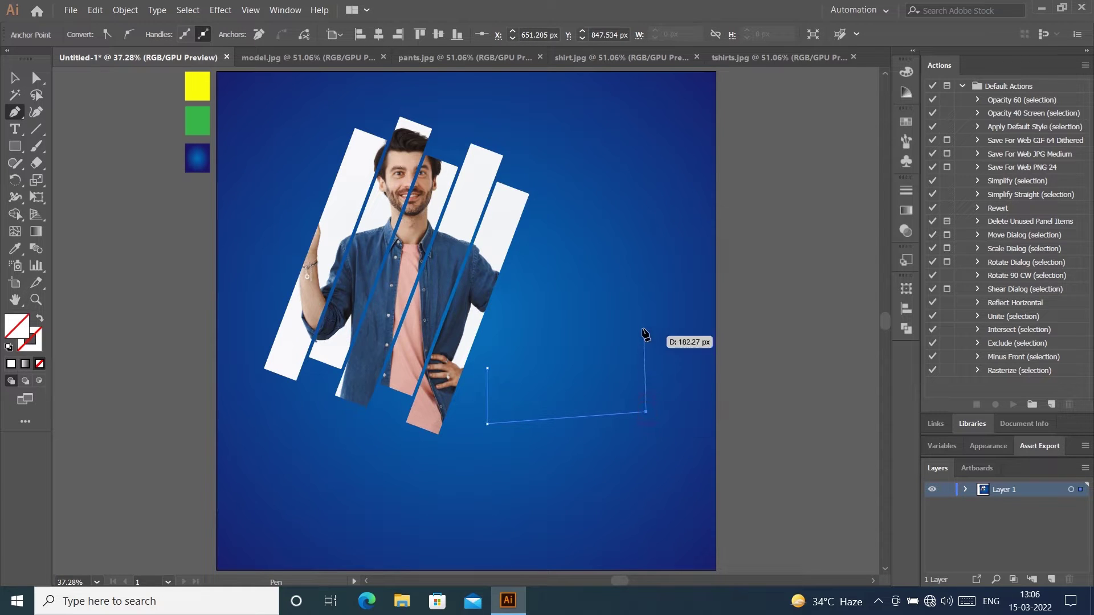
{"action": "left_click", "coordinate": [642, 325]}
{"action": "left_click", "coordinate": [487, 369]}
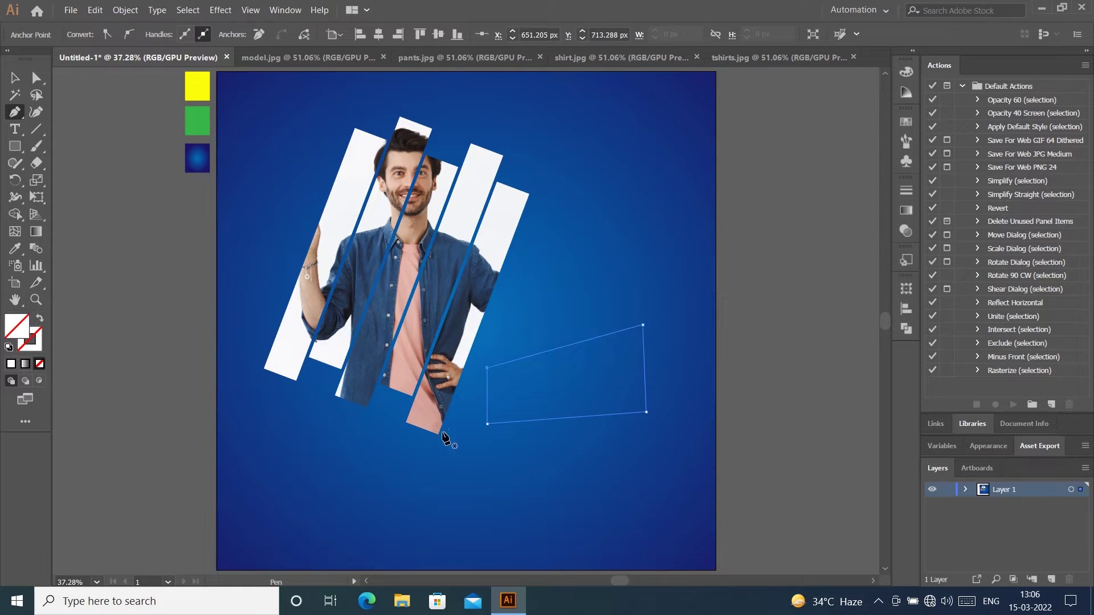
{"action": "key", "text": "v"}
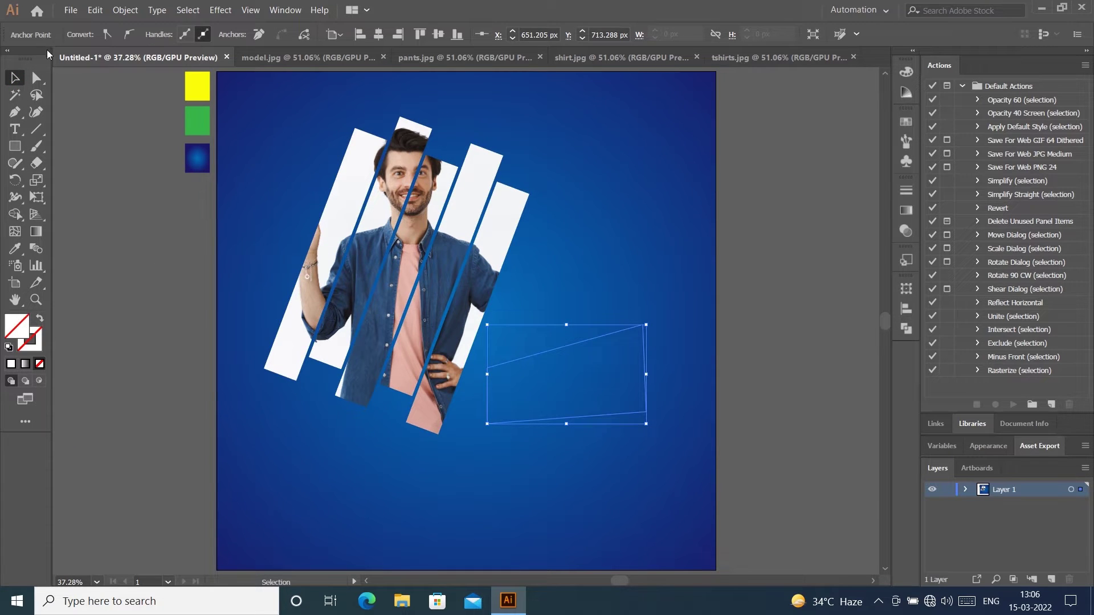
Step: Fill the new quadrilateral with white
{"action": "left_click", "coordinate": [766, 287]}
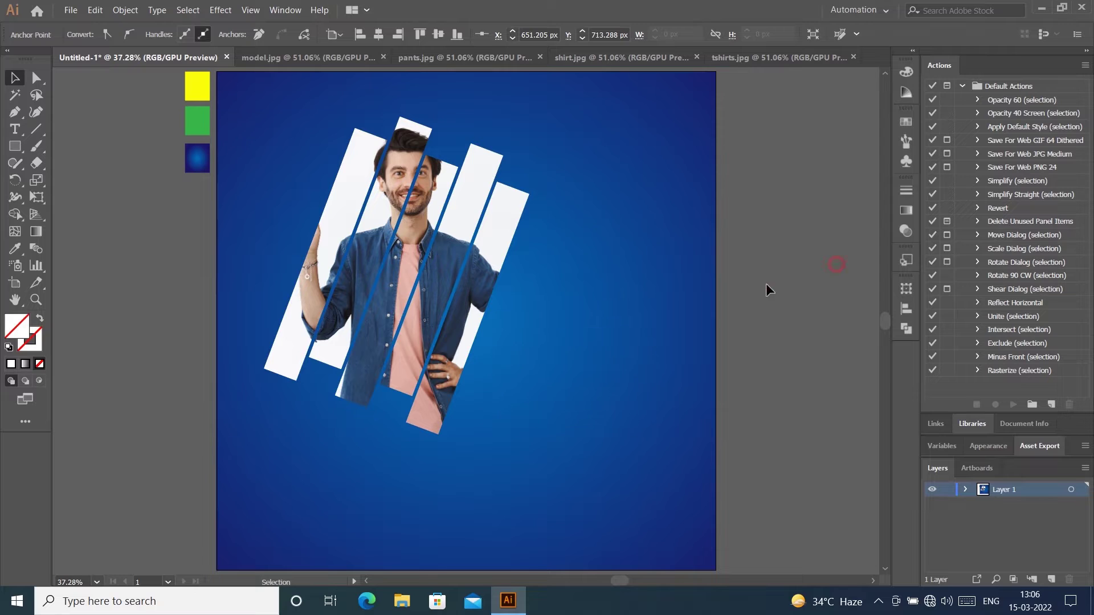
{"action": "left_click", "coordinate": [556, 376]}
{"action": "left_click", "coordinate": [87, 35]}
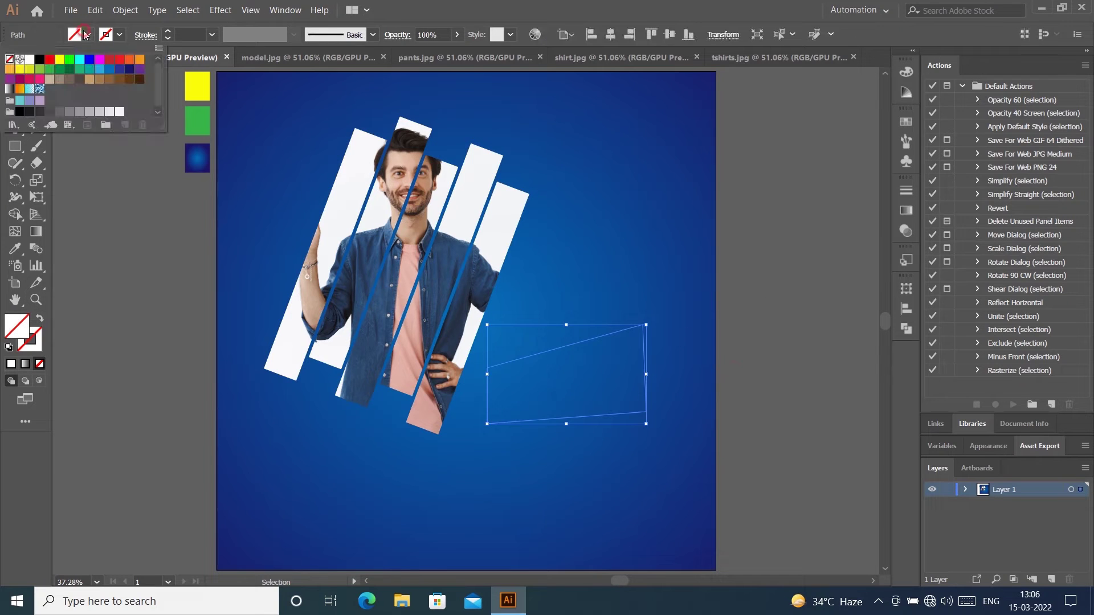
{"action": "left_click", "coordinate": [30, 59]}
{"action": "left_click", "coordinate": [786, 216]}
{"action": "left_click", "coordinate": [787, 215]}
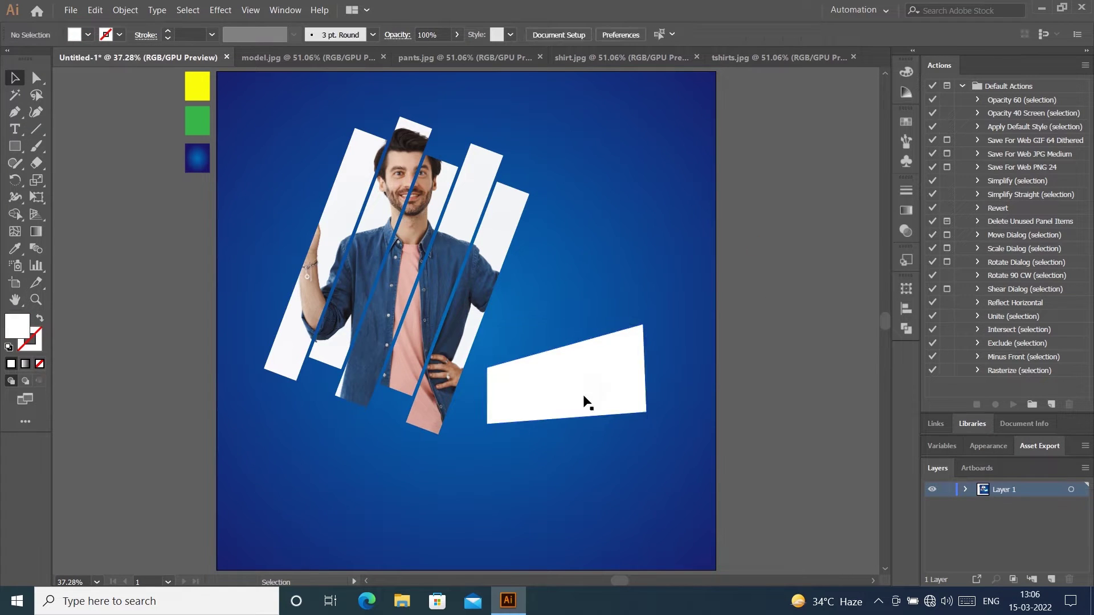
{"action": "left_click", "coordinate": [583, 394]}
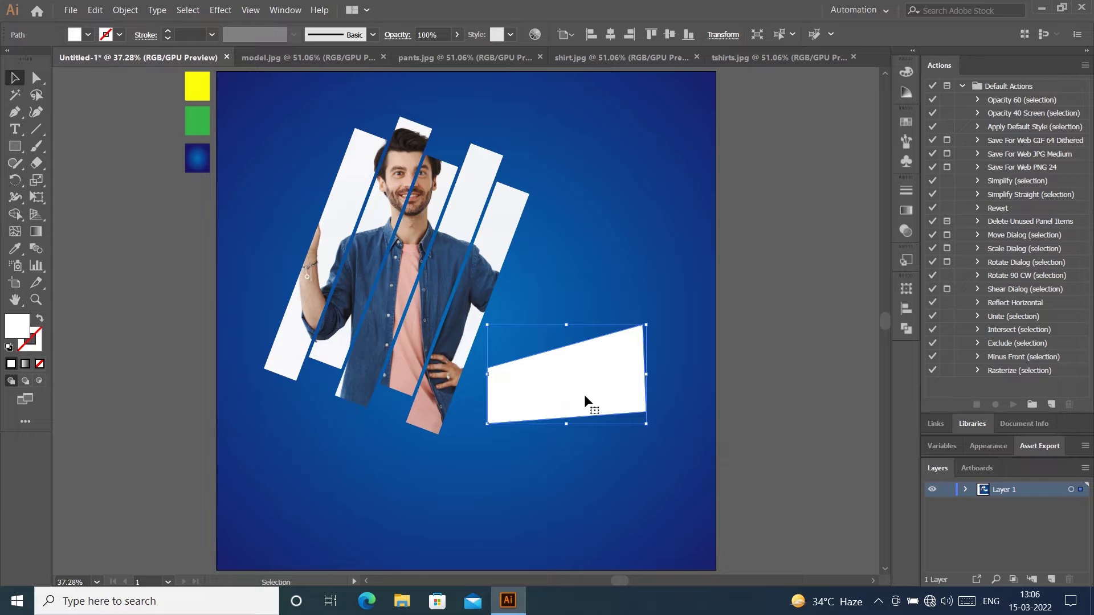
Step: Fill the quadrilateral with the yellow swatch colour using the Eyedropper
{"action": "left_click", "coordinate": [15, 248]}
{"action": "left_click", "coordinate": [197, 86]}
{"action": "left_click", "coordinate": [37, 78]}
{"action": "left_click", "coordinate": [15, 82]}
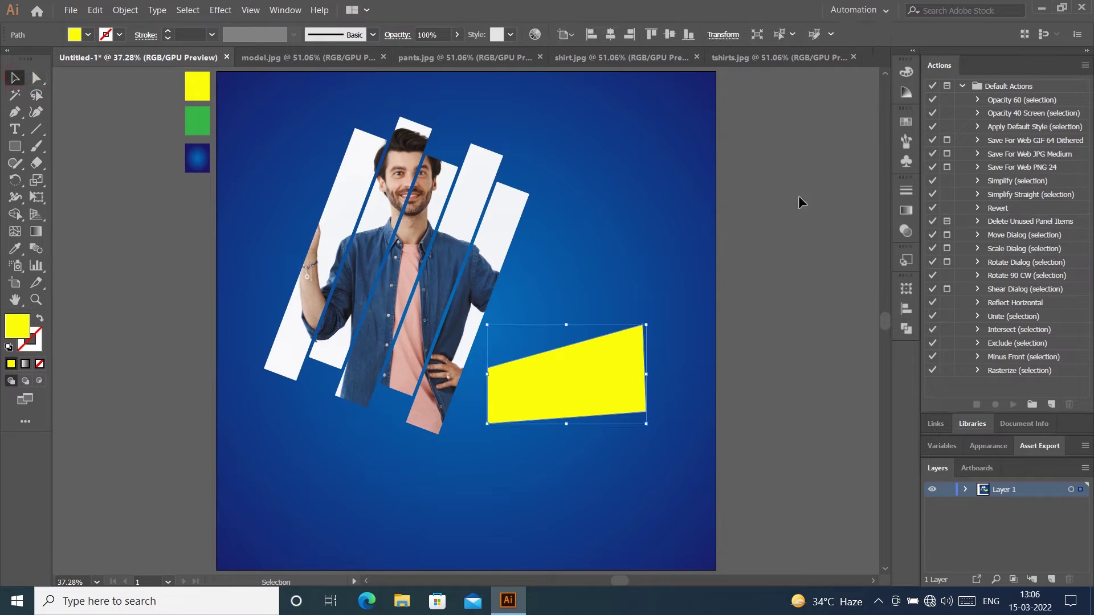
{"action": "left_click", "coordinate": [803, 199]}
Step: Move the yellow shape higher, beside the model's bars
{"action": "left_click_drag", "start_coordinate": [642, 364], "coordinate": [653, 312]}
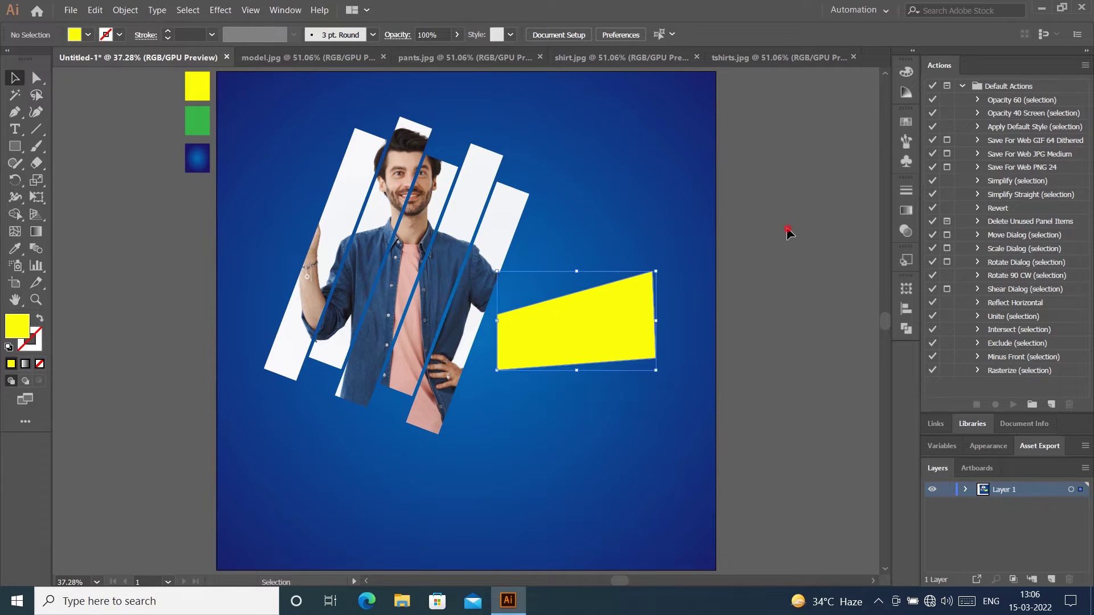
{"action": "left_click", "coordinate": [787, 226]}
{"action": "left_click", "coordinate": [555, 315]}
{"action": "left_click", "coordinate": [700, 309]}
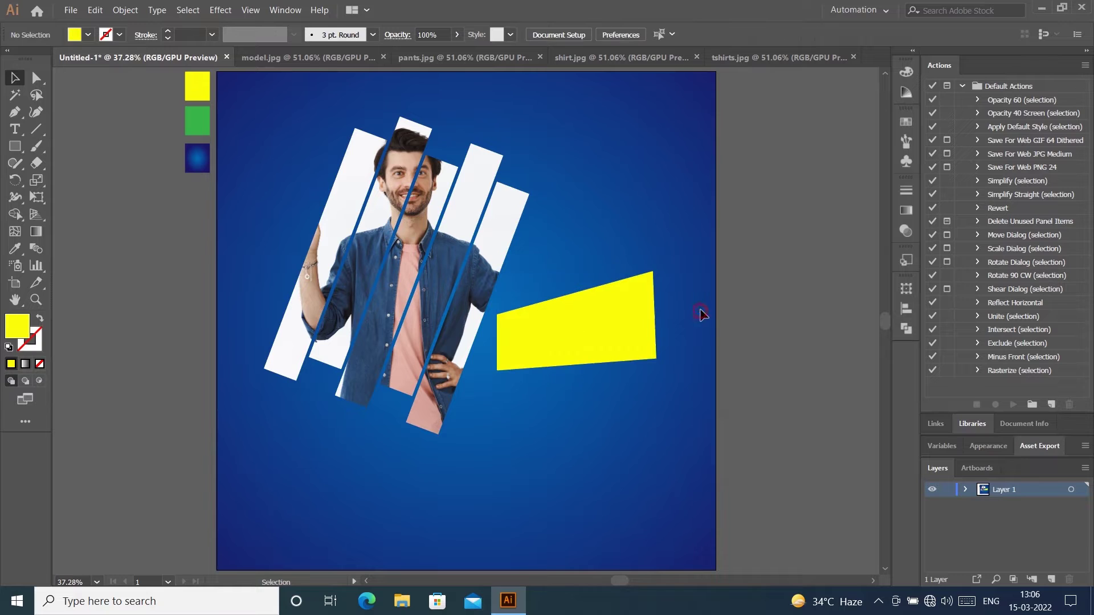
{"action": "left_click", "coordinate": [602, 324]}
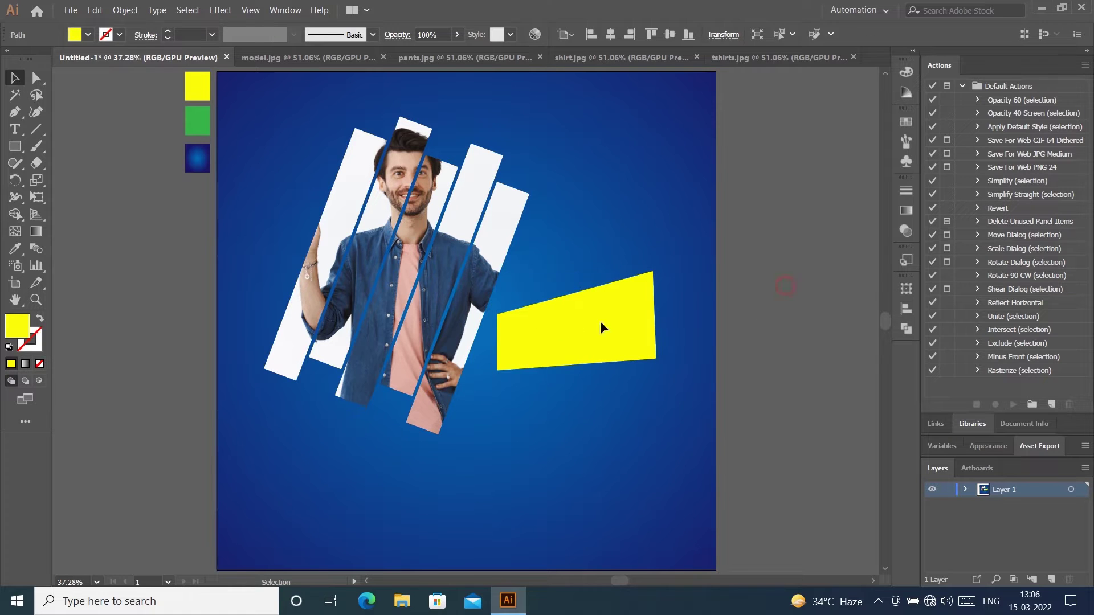
Step: Add 64 pt text reading MONTH END below the model
{"action": "left_click", "coordinate": [17, 132]}
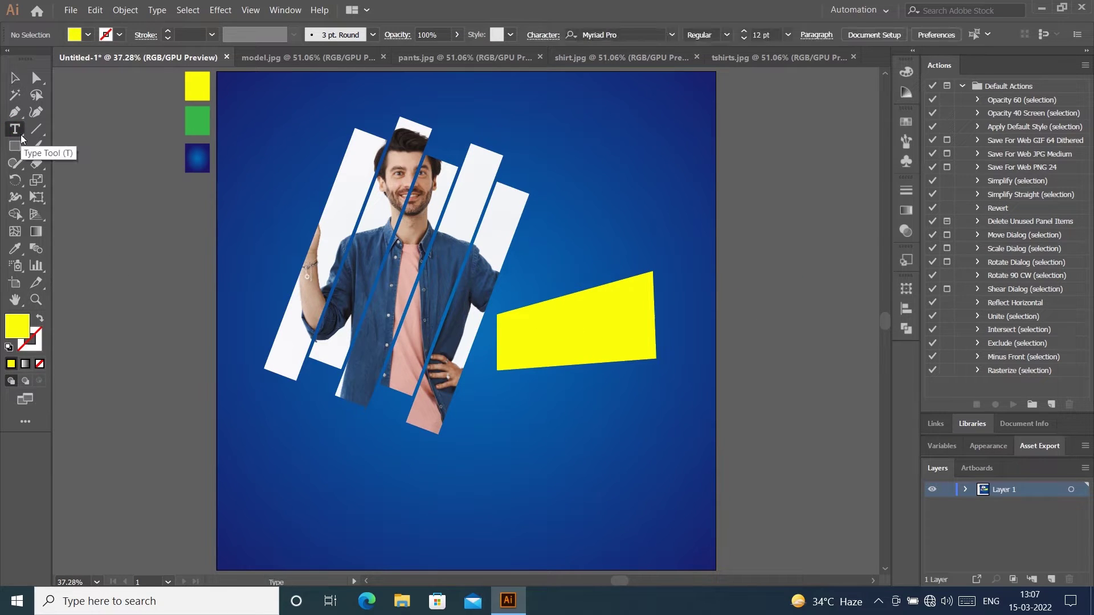
{"action": "left_click", "coordinate": [271, 492]}
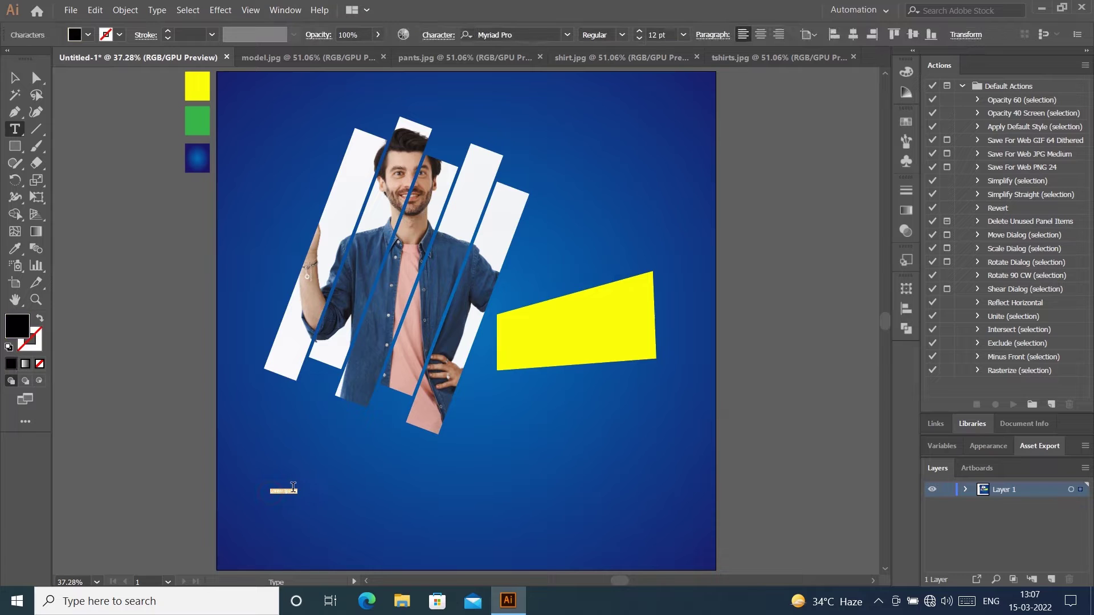
{"action": "key", "text": "ctrl"}
{"action": "key", "text": "ctrl+shift+period"}
{"action": "key", "text": "ctrl+shift+period"}
{"action": "key", "text": "ctrl+shift+period"}
{"action": "key", "text": "ctrl+shift+period"}
{"action": "key", "text": "ctrl+shift+period"}
{"action": "key", "text": "ctrl+shift+period"}
{"action": "key", "text": "ctrl+shift+period"}
{"action": "key", "text": "ctrl+shift+period"}
{"action": "key", "text": "ctrl+shift+period"}
{"action": "key", "text": "ctrl+shift+period"}
{"action": "key", "text": "ctrl+shift+period"}
{"action": "key", "text": "ctrl+shift+period"}
{"action": "key", "text": "ctrl+shift+period"}
{"action": "key", "text": "ctrl+shift+period"}
{"action": "key", "text": "ctrl+shift+period"}
{"action": "key", "text": "ctrl+shift+period"}
{"action": "key", "text": "ctrl+shift+period"}
{"action": "key", "text": "ctrl+shift+period"}
{"action": "key", "text": "ctrl+shift+period"}
{"action": "key", "text": "ctrl+shift+period"}
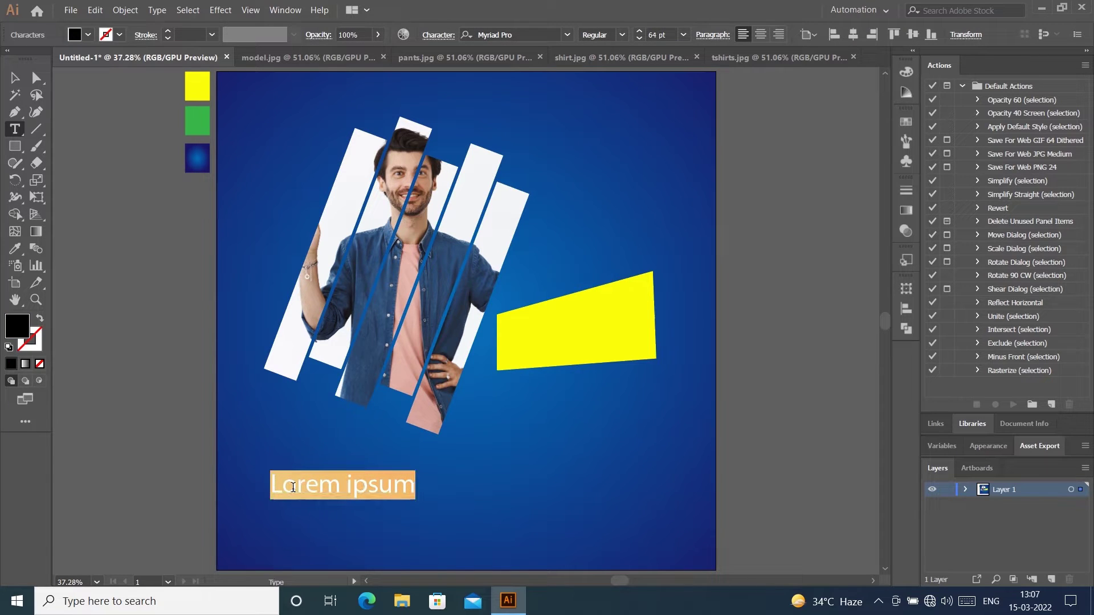
{"action": "type", "text": "MONTH END"}
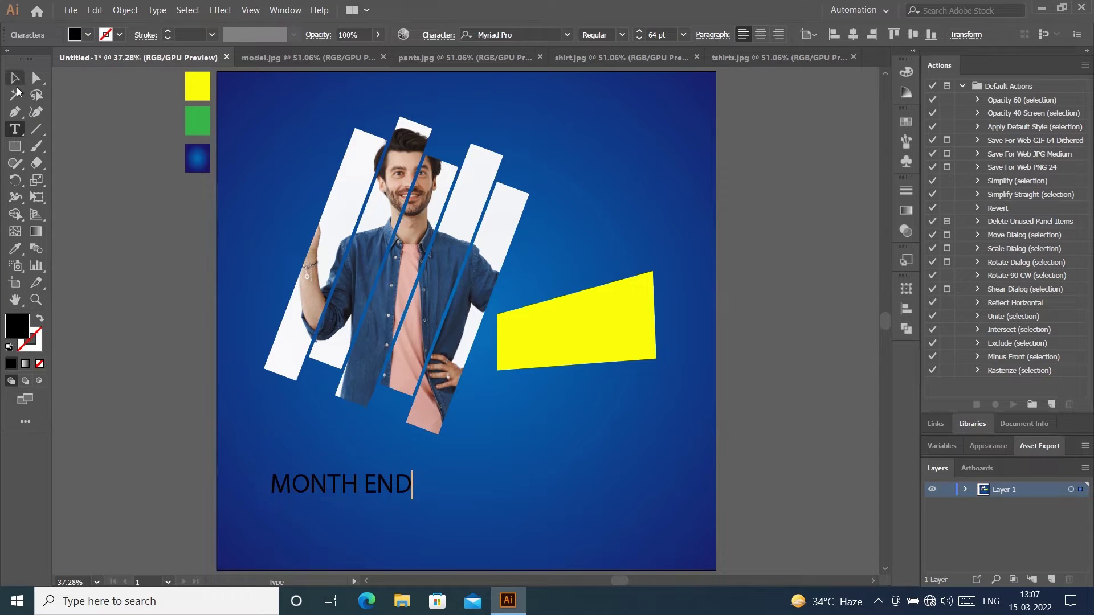
{"action": "left_click", "coordinate": [16, 81]}
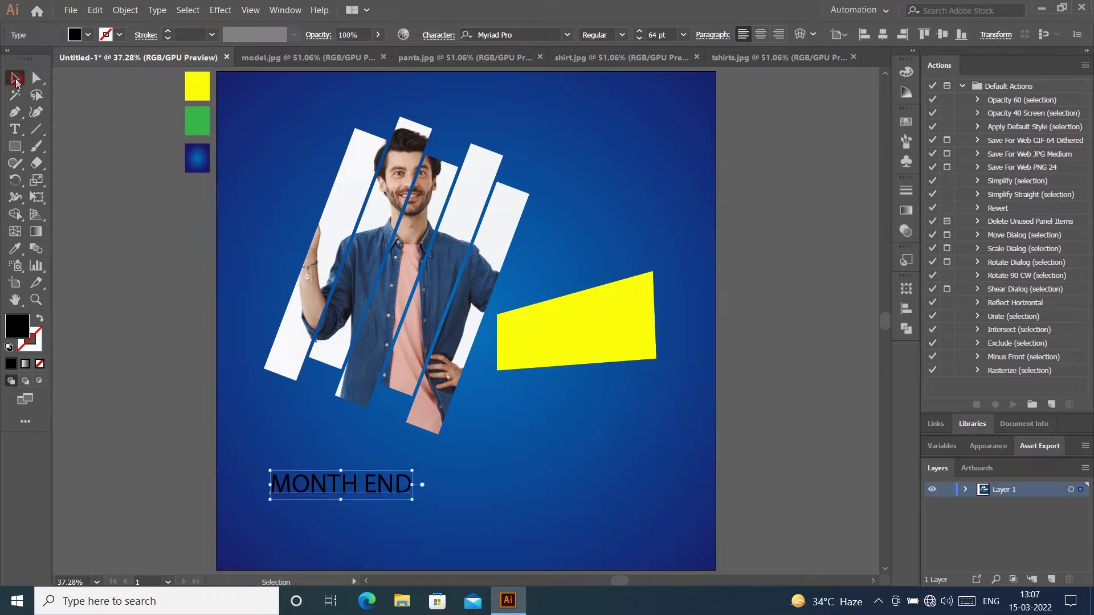
Step: Set the MONTH END text in Bahnschrift Bold
{"action": "double_click", "coordinate": [354, 496]}
{"action": "double_click", "coordinate": [364, 495]}
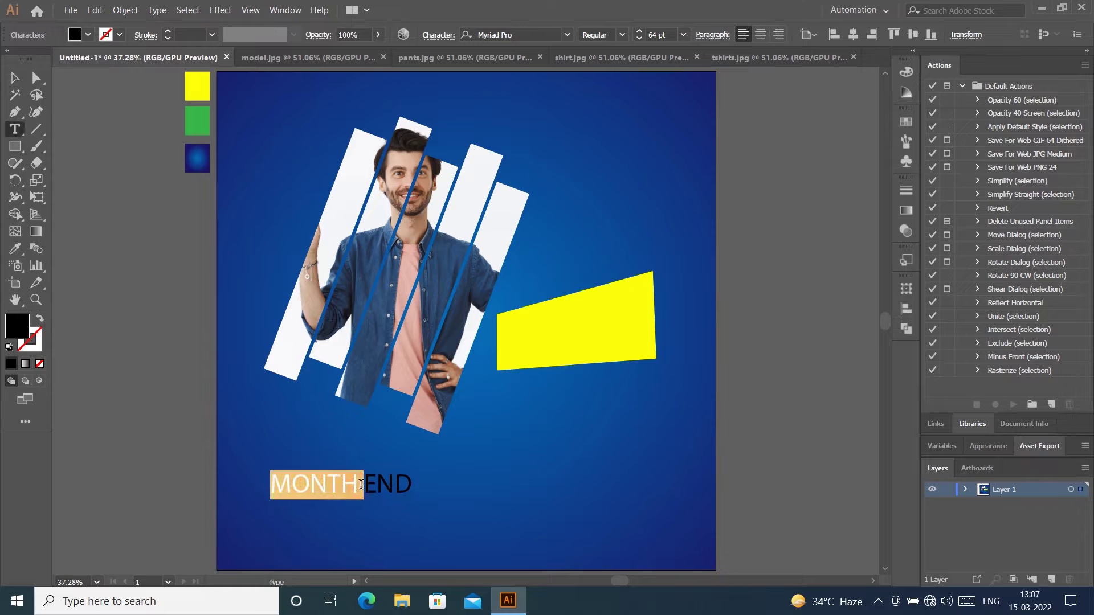
{"action": "triple_click", "coordinate": [362, 490]}
{"action": "left_click", "coordinate": [566, 35]}
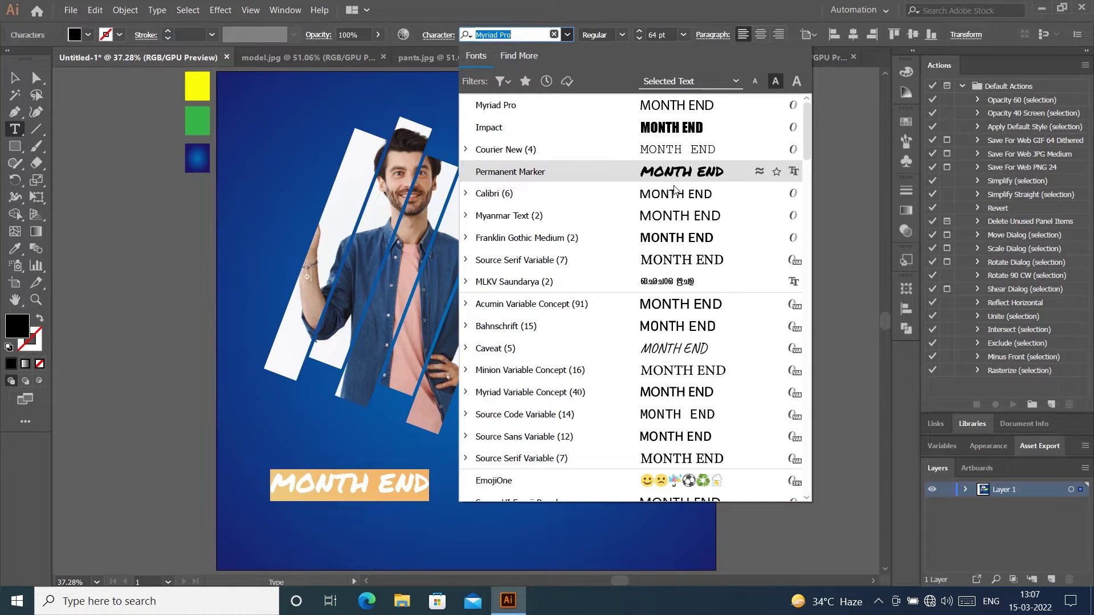
{"action": "left_click", "coordinate": [466, 327]}
{"action": "scroll", "coordinate": [519, 452], "scroll_direction": "down", "scroll_amount": 3}
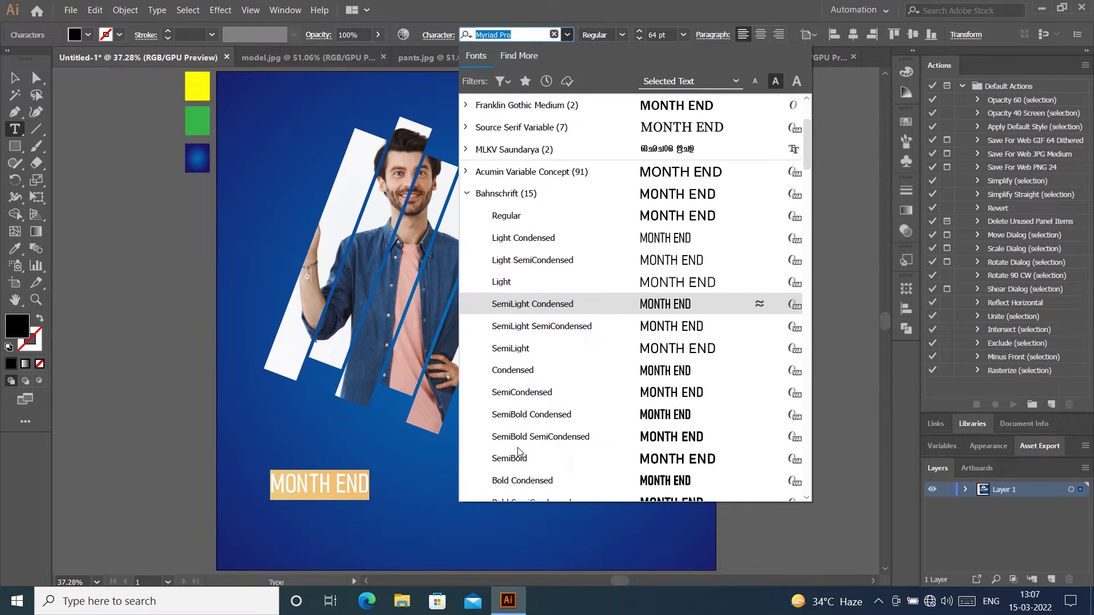
{"action": "scroll", "coordinate": [519, 451], "scroll_direction": "down", "scroll_amount": 3}
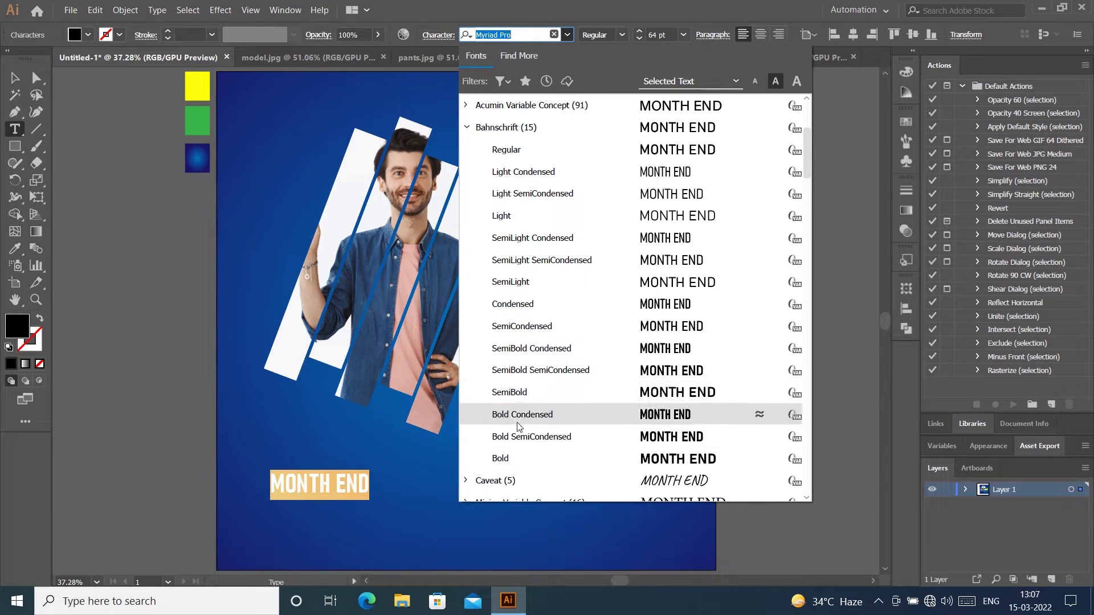
{"action": "left_click", "coordinate": [514, 460]}
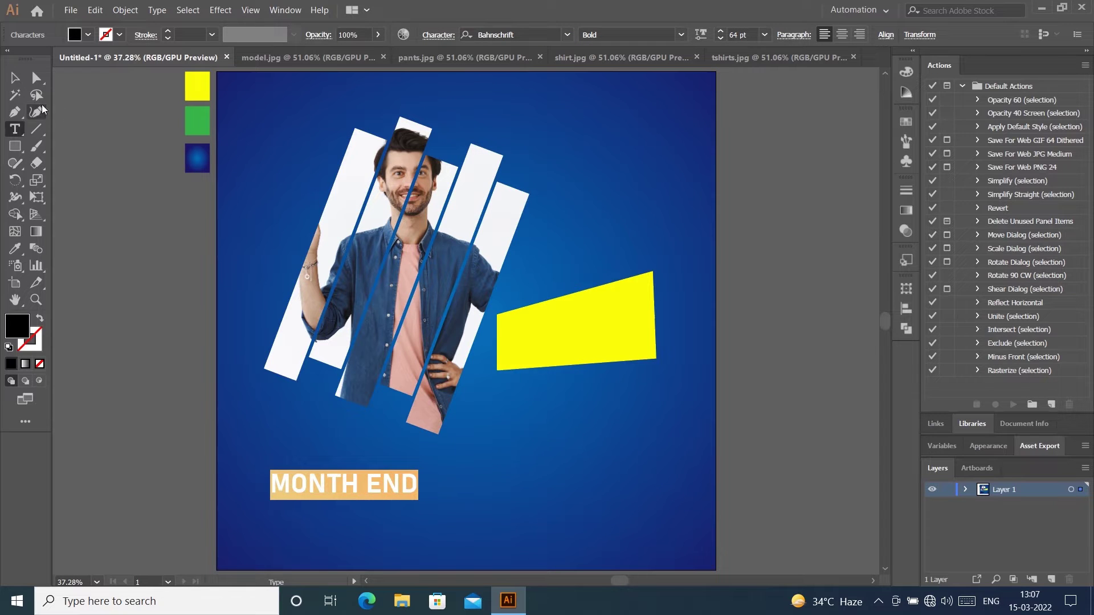
{"action": "left_click", "coordinate": [19, 78]}
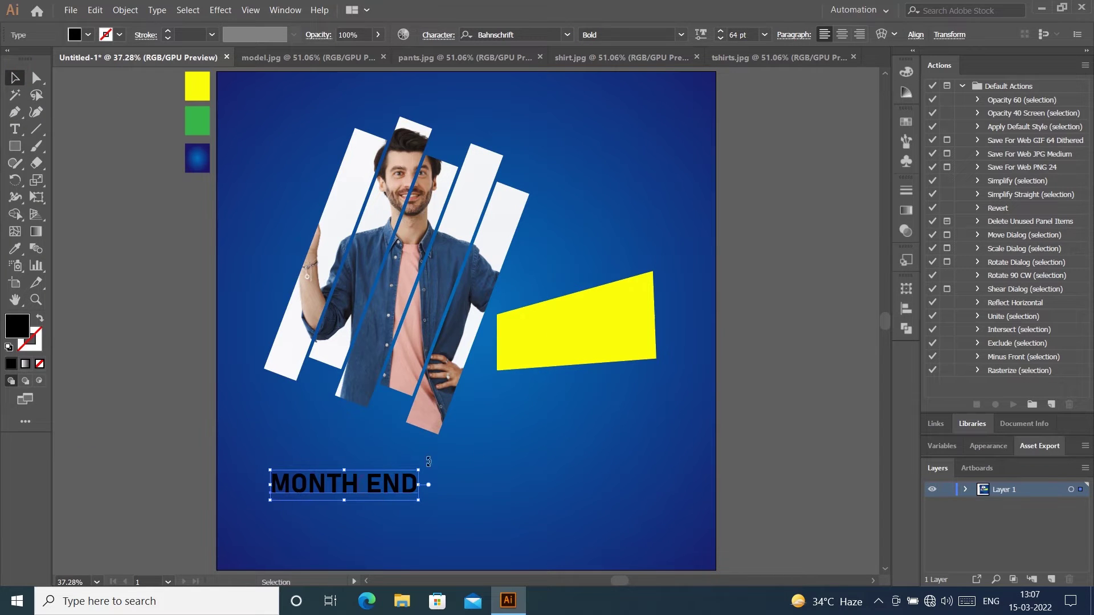
Step: Copy and paste the yellow shape in front, then delete the extra copy
{"action": "left_click", "coordinate": [638, 321]}
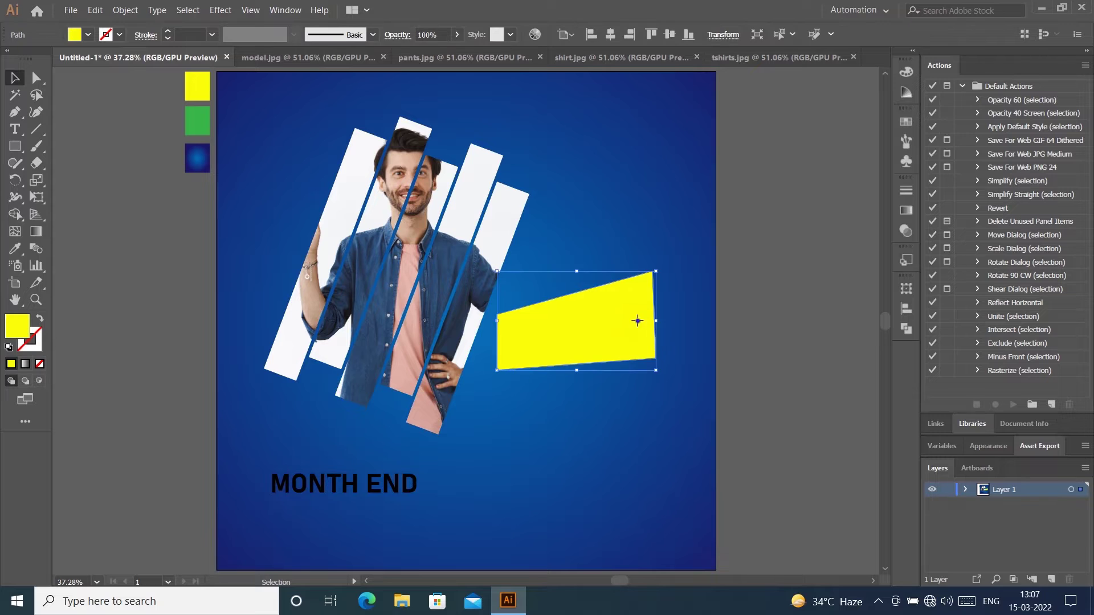
{"action": "right_click", "coordinate": [637, 321]}
{"action": "left_click", "coordinate": [766, 235]}
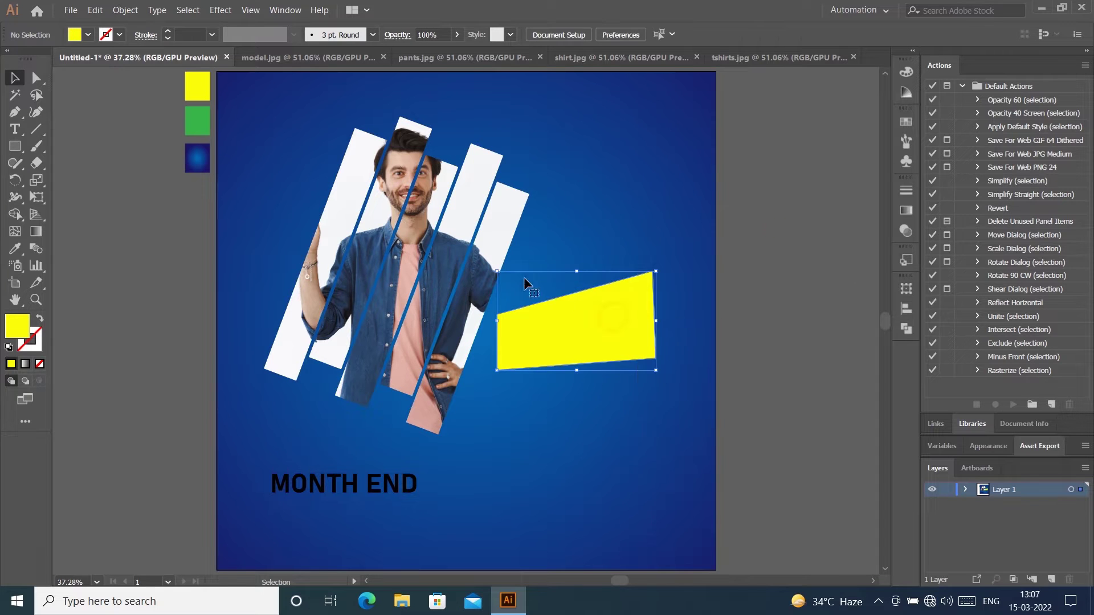
{"action": "left_click", "coordinate": [97, 11]}
{"action": "left_click", "coordinate": [113, 70]}
{"action": "left_click", "coordinate": [95, 10]}
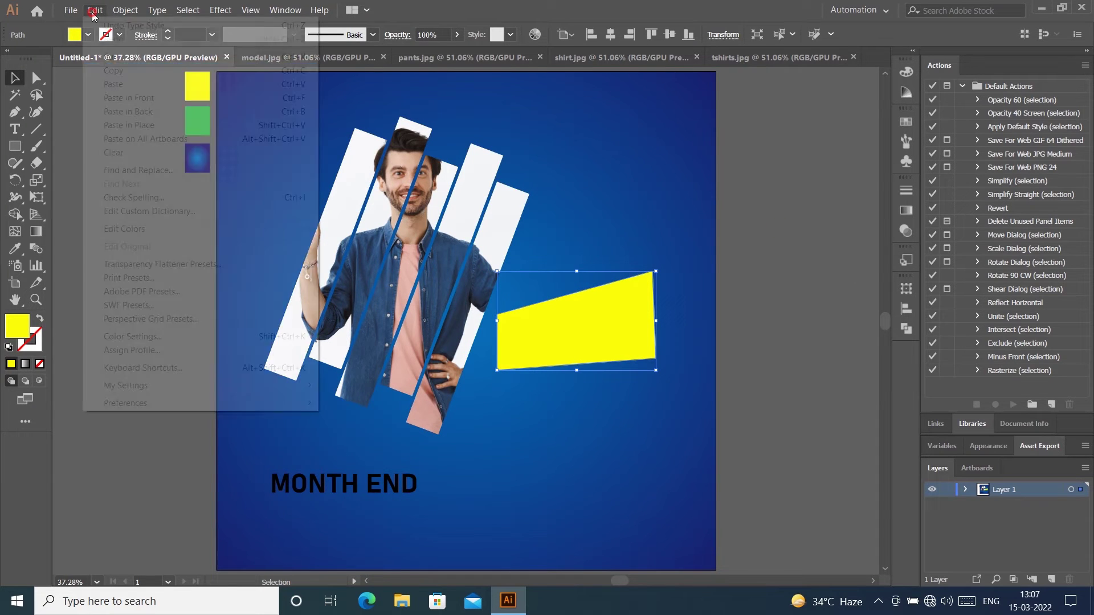
{"action": "left_click", "coordinate": [117, 98]}
{"action": "left_click", "coordinate": [813, 271]}
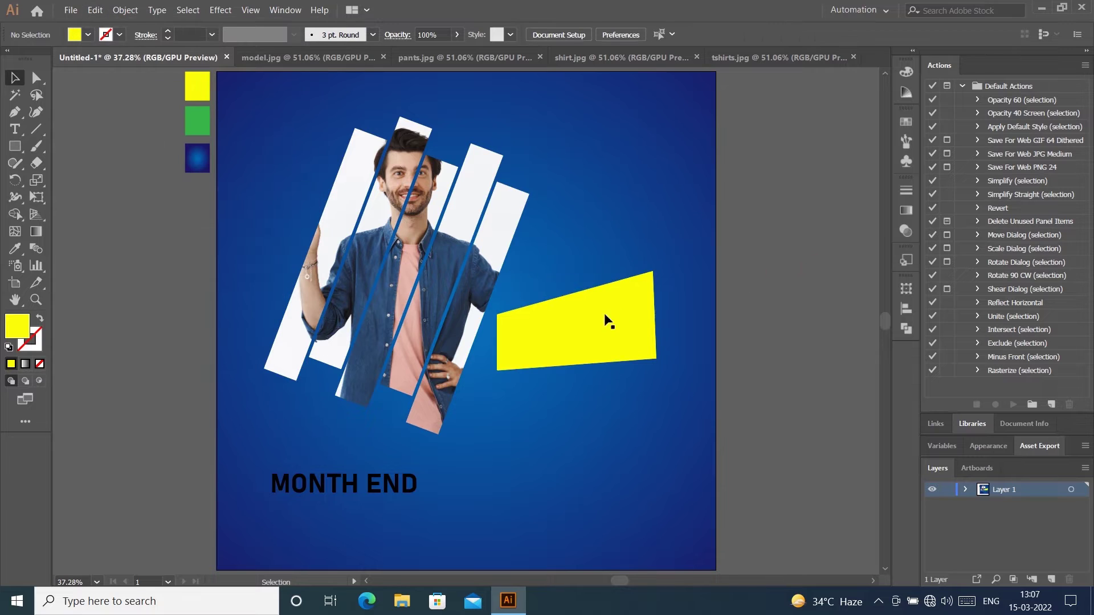
{"action": "left_click_drag", "start_coordinate": [606, 320], "coordinate": [596, 241]}
{"action": "key", "text": "Delete"}
{"action": "left_click", "coordinate": [642, 308]}
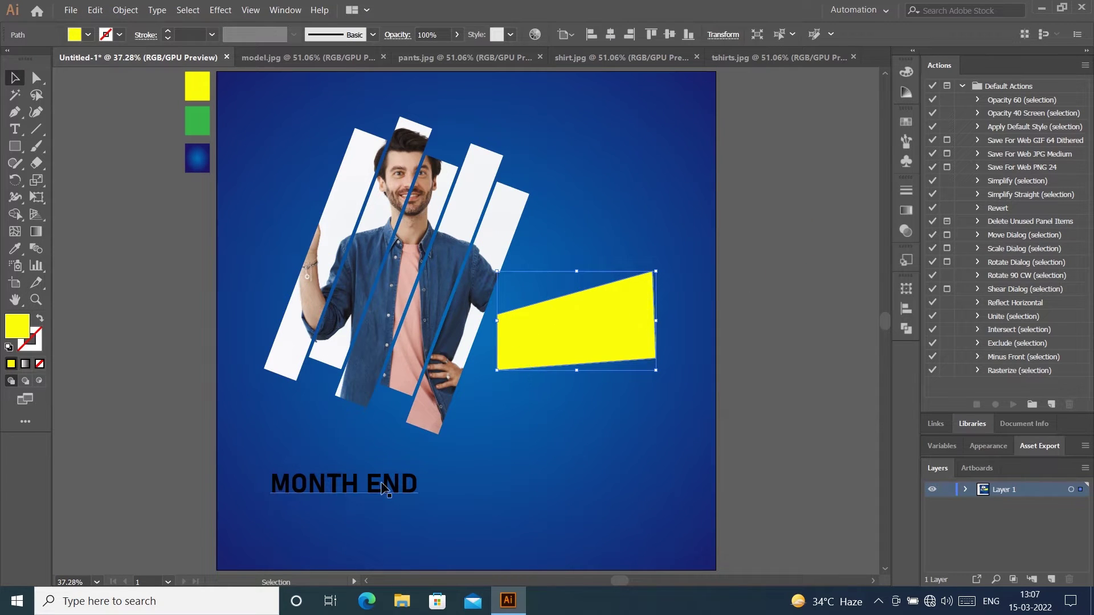
{"action": "key", "text": "a"}
{"action": "key", "text": "v"}
Step: Duplicate MONTH END below, then warp the upper copy into the yellow shape and resize it
{"action": "left_click_drag", "start_coordinate": [371, 478], "coordinate": [375, 527]}
{"action": "left_click", "coordinate": [384, 471]}
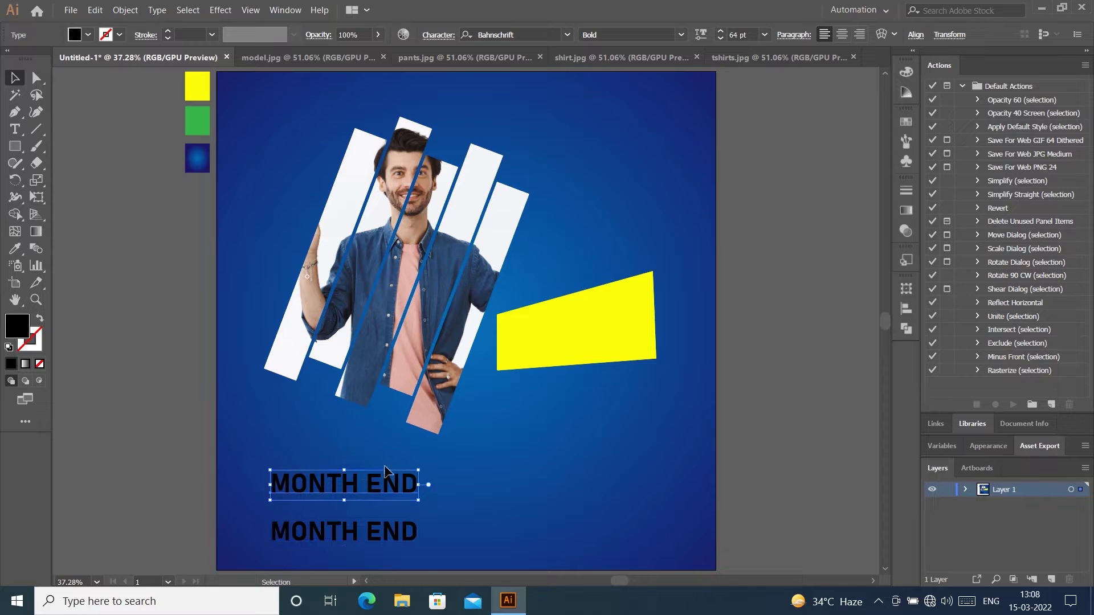
{"action": "left_click", "coordinate": [594, 330], "text": "shift"}
{"action": "key", "text": "a"}
{"action": "key", "text": "ctrl+alt+c"}
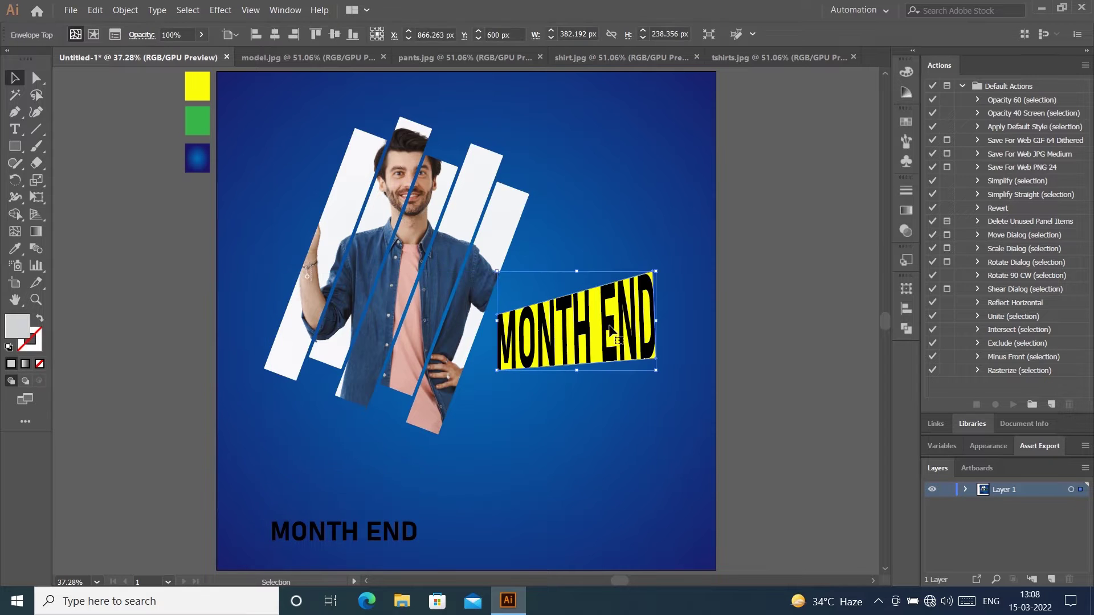
{"action": "left_click_drag", "start_coordinate": [660, 323], "coordinate": [651, 324]}
{"action": "left_click_drag", "start_coordinate": [577, 372], "coordinate": [576, 369]}
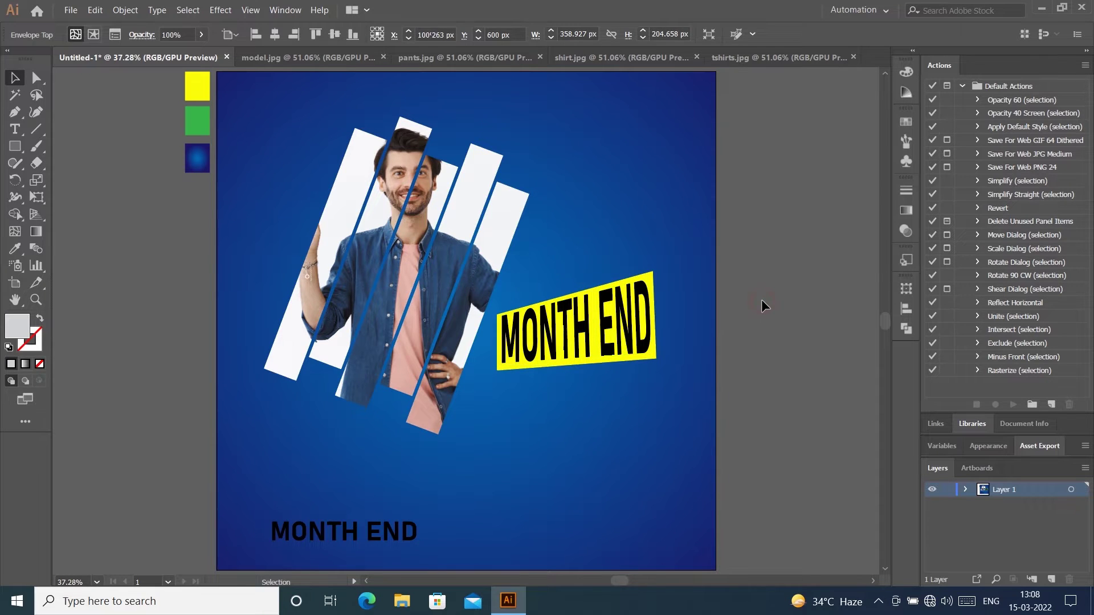
Step: Centre the warped MONTH END horizontally on the yellow shape
{"action": "left_click", "coordinate": [761, 299]}
{"action": "left_click", "coordinate": [546, 326]}
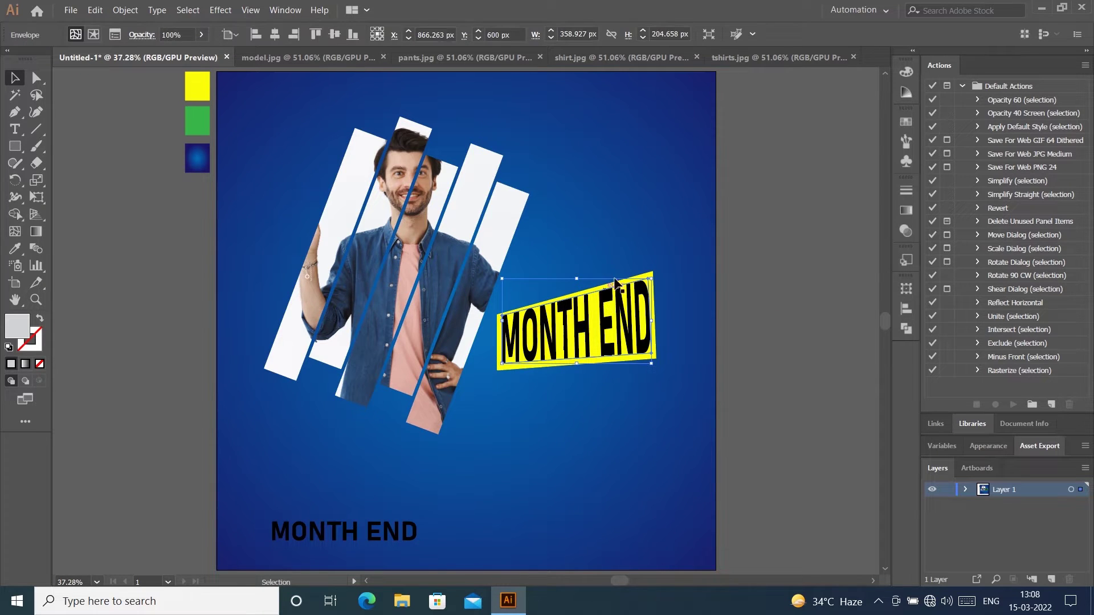
{"action": "left_click_drag", "start_coordinate": [611, 261], "coordinate": [668, 356]}
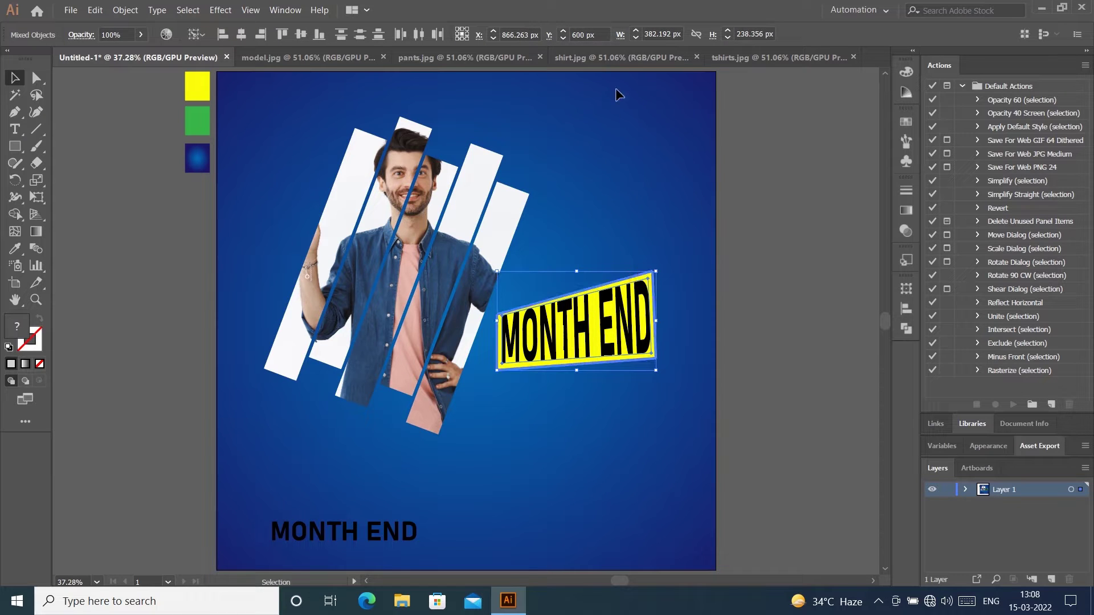
{"action": "left_click", "coordinate": [261, 34]}
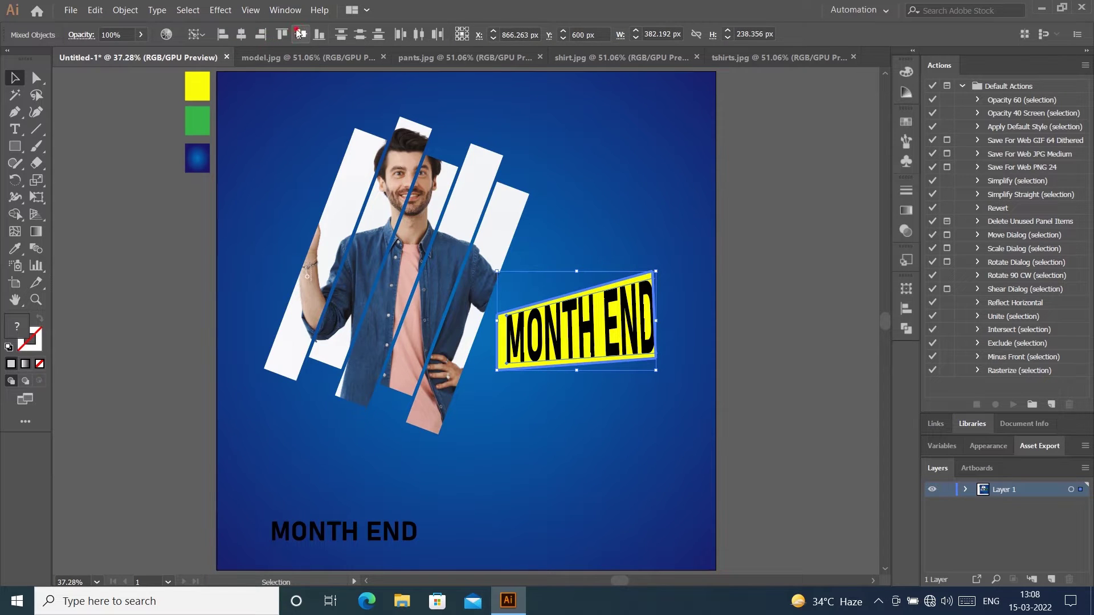
{"action": "left_click", "coordinate": [241, 35]}
{"action": "left_click", "coordinate": [799, 254]}
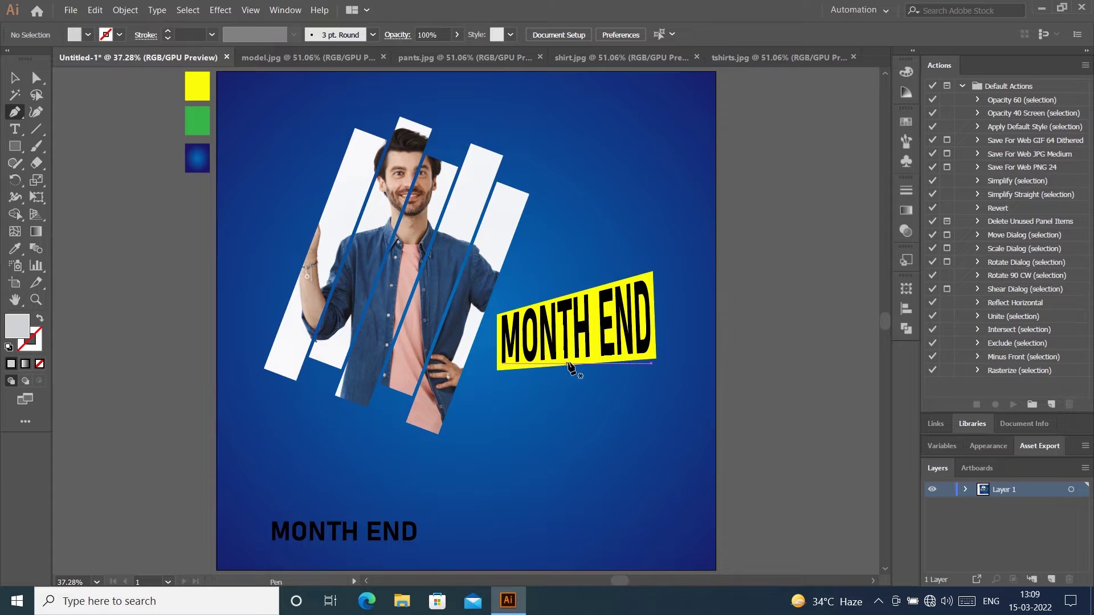
Step: Draw a trial four-cornered shape under the banner, fill it green, then delete it
{"action": "left_click", "coordinate": [537, 363]}
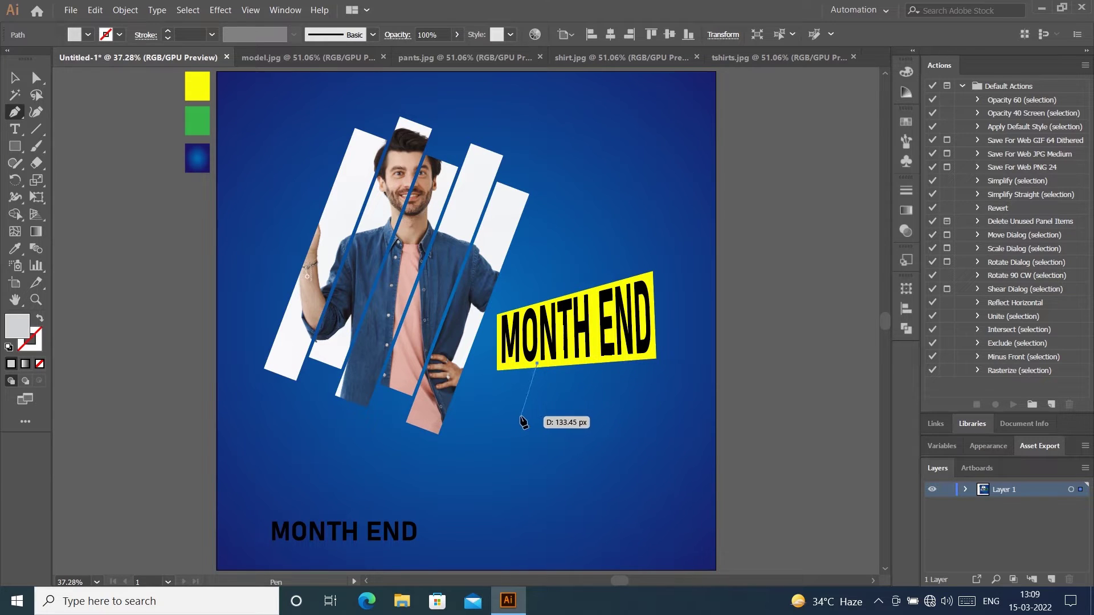
{"action": "left_click", "coordinate": [521, 415]}
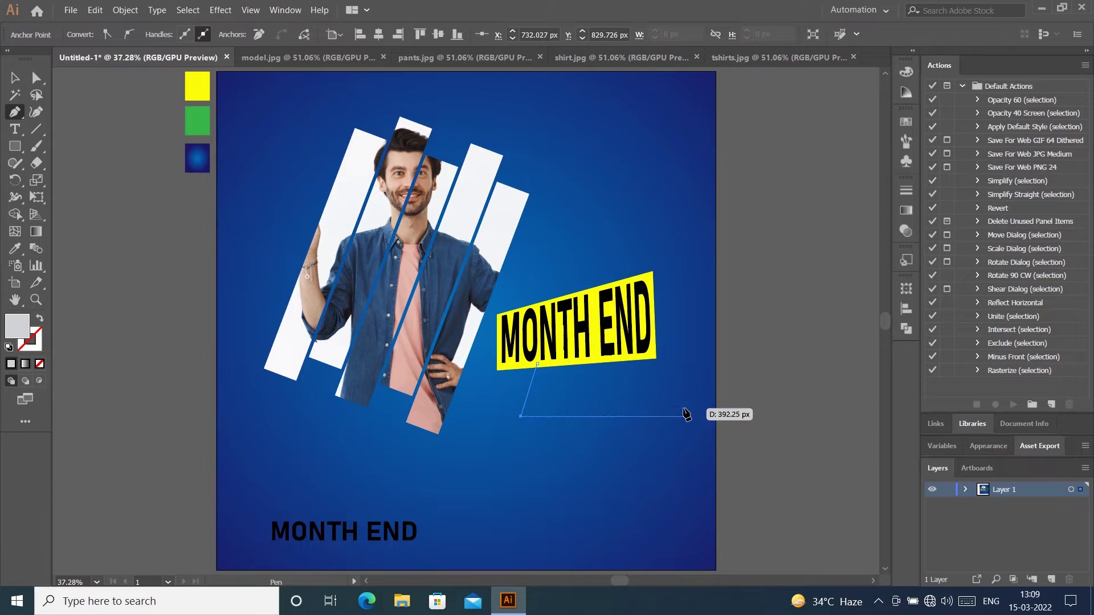
{"action": "left_click", "coordinate": [693, 412]}
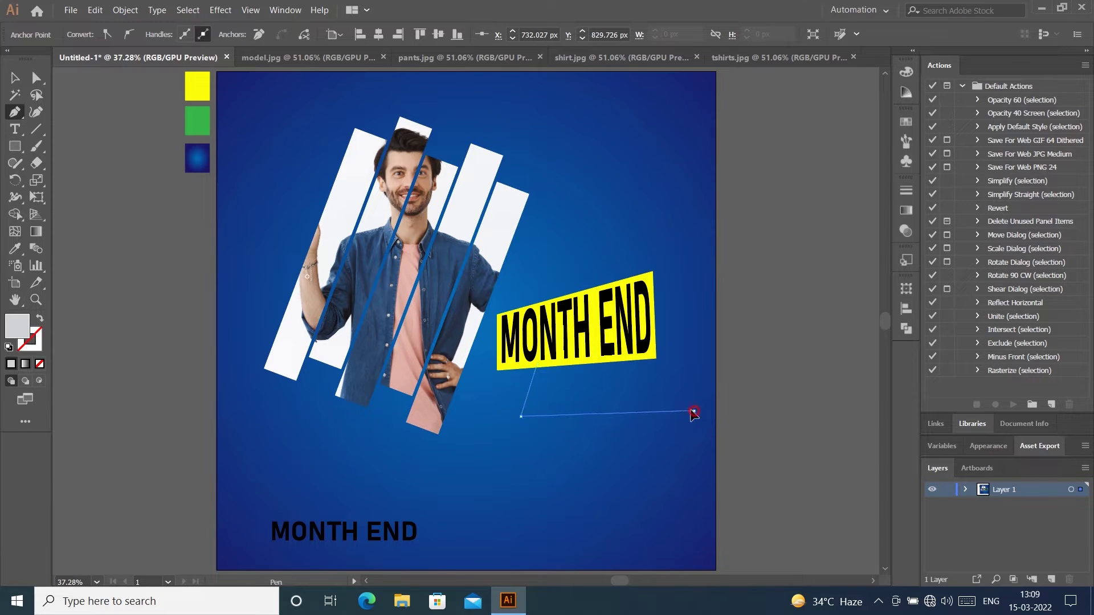
{"action": "left_click", "coordinate": [678, 346]}
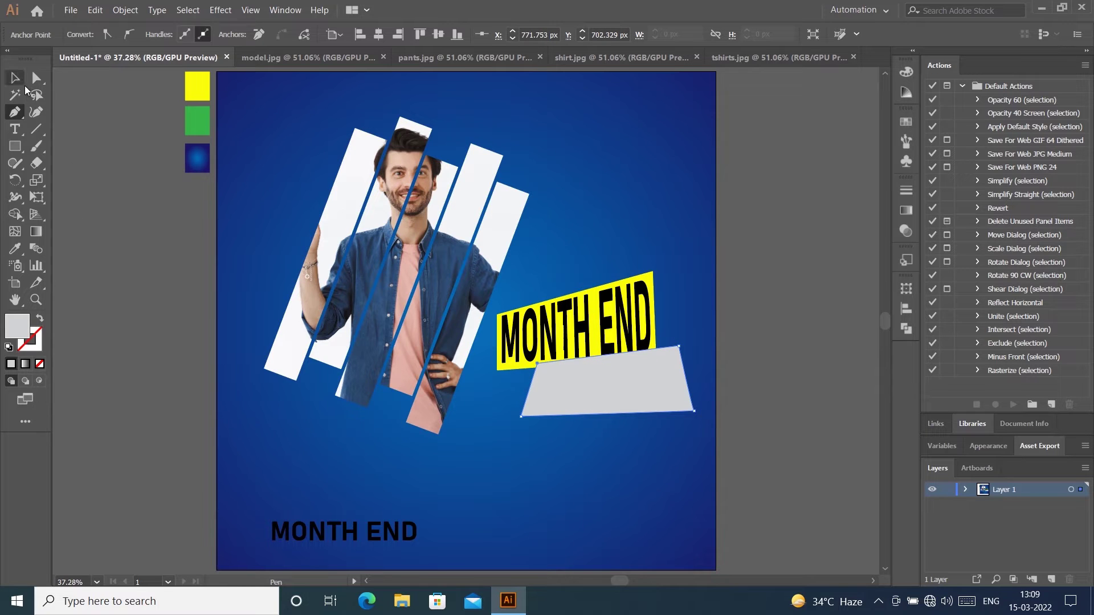
{"action": "left_click", "coordinate": [15, 248]}
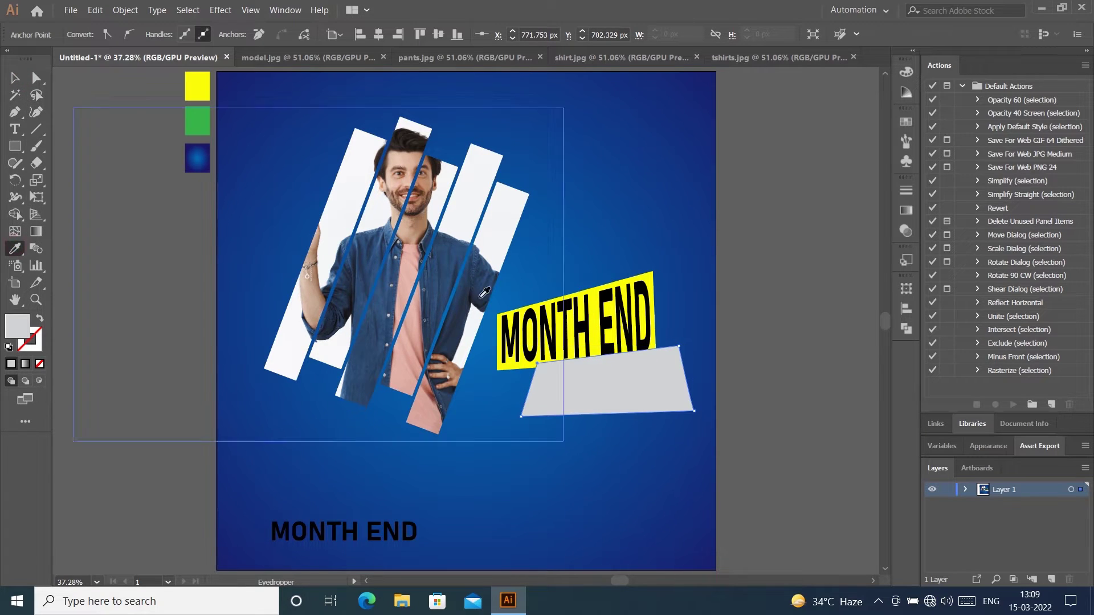
{"action": "left_click", "coordinate": [198, 123]}
{"action": "left_click", "coordinate": [15, 78]}
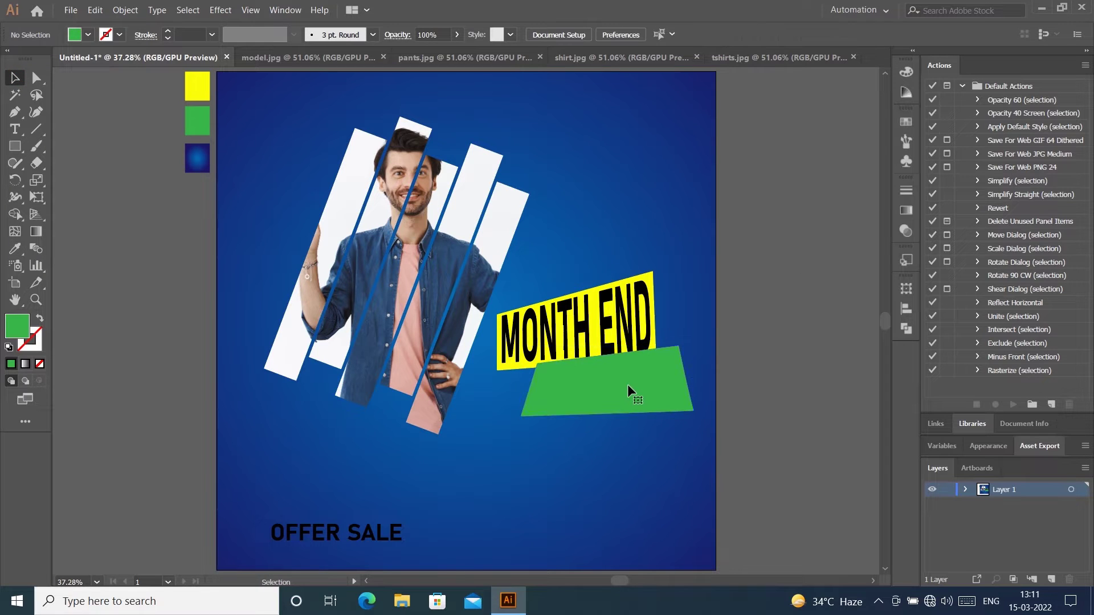
{"action": "left_click", "coordinate": [628, 384]}
{"action": "key", "text": "Delete"}
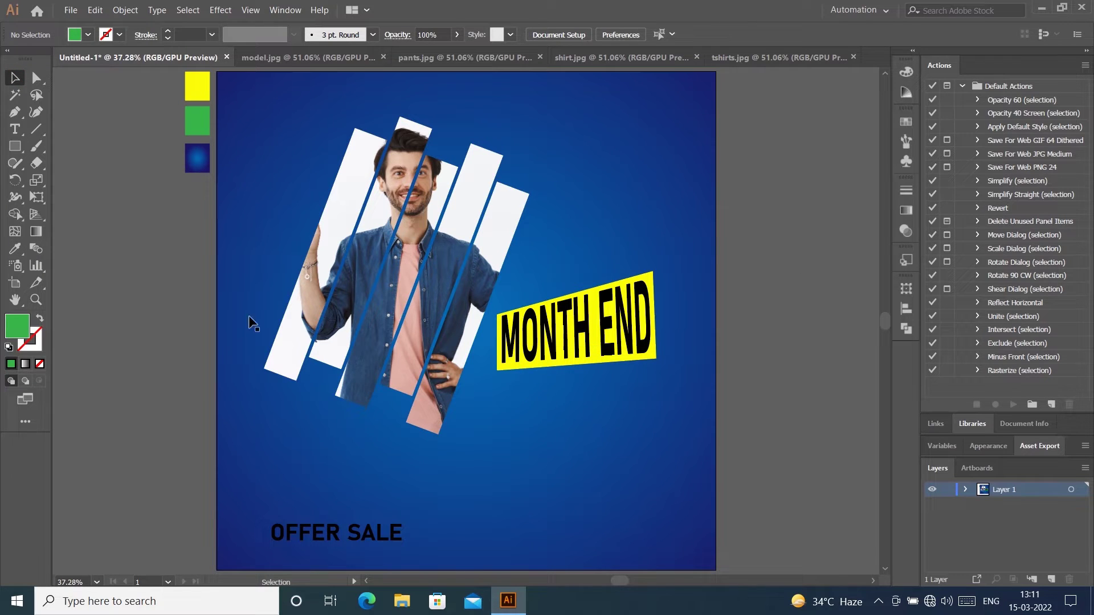
Step: Redraw a closed slanted quadrilateral with the Pen tool beneath the yellow banner
{"action": "left_click", "coordinate": [15, 112]}
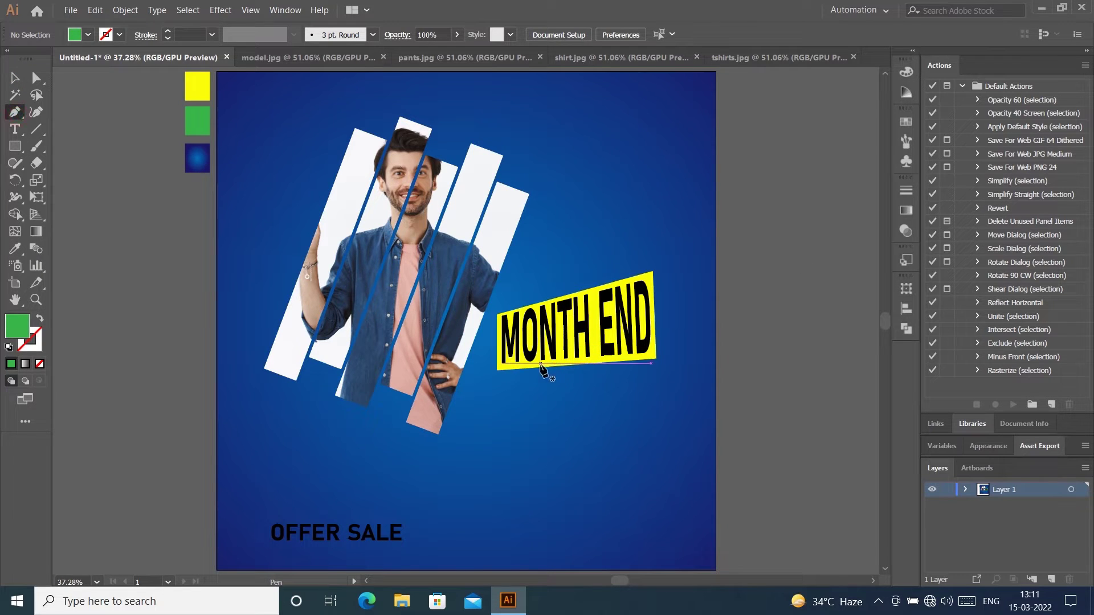
{"action": "left_click", "coordinate": [534, 363]}
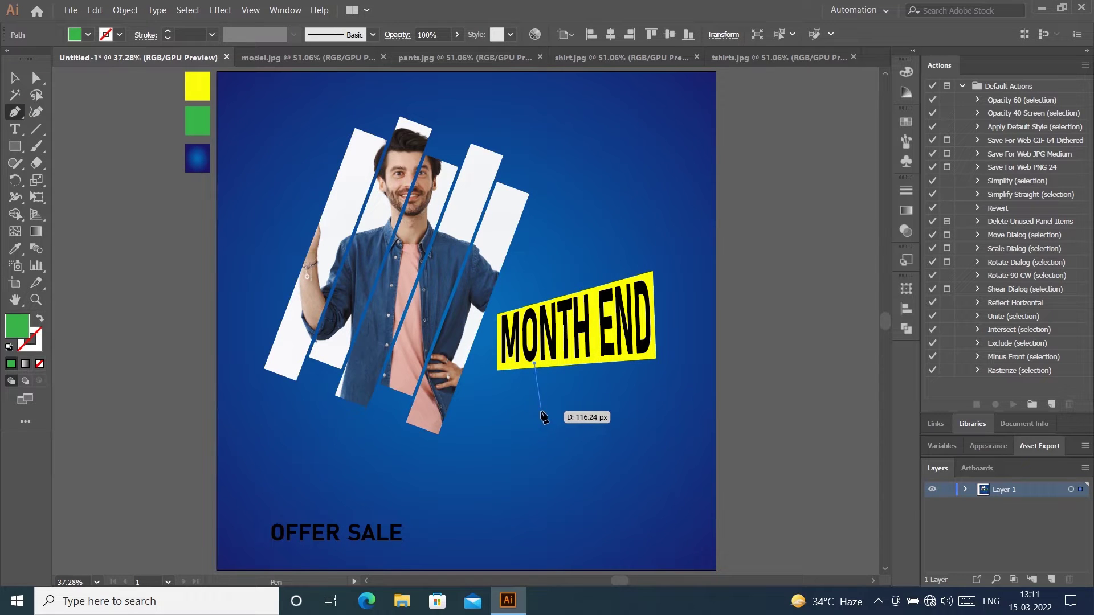
{"action": "left_click", "coordinate": [541, 412]}
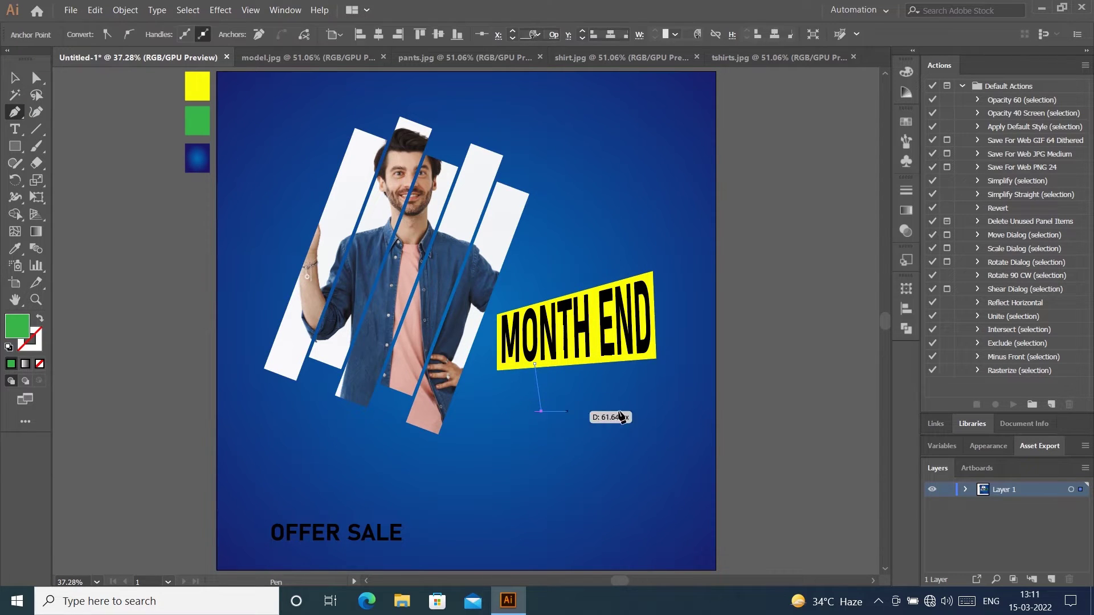
{"action": "left_click", "coordinate": [680, 414]}
{"action": "left_click", "coordinate": [680, 348]}
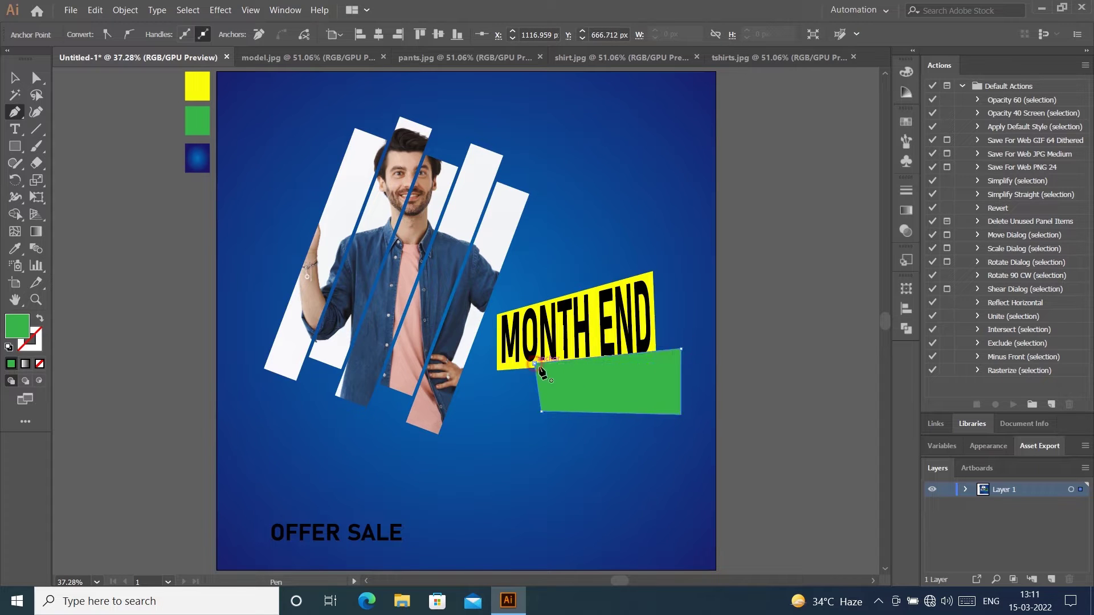
{"action": "left_click", "coordinate": [535, 363]}
{"action": "left_click", "coordinate": [15, 77]}
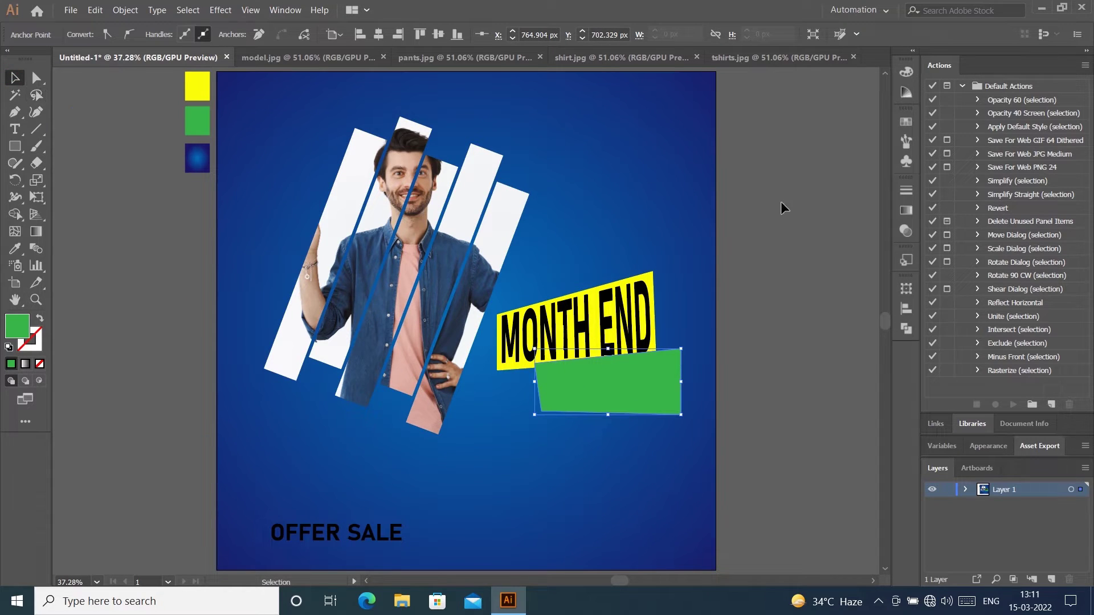
{"action": "left_click", "coordinate": [572, 352]}
Step: Copy and paste the green shape, then select the OFFER SALE text and the shape
{"action": "left_click", "coordinate": [95, 10]}
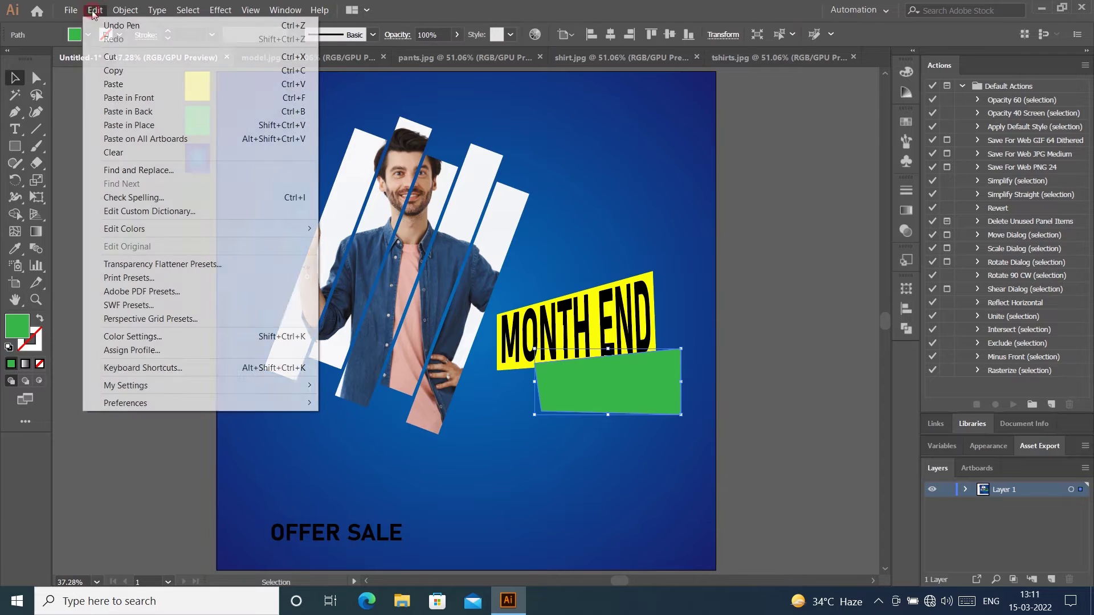
{"action": "left_click", "coordinate": [114, 70]}
{"action": "left_click", "coordinate": [95, 10]}
{"action": "left_click", "coordinate": [124, 84]}
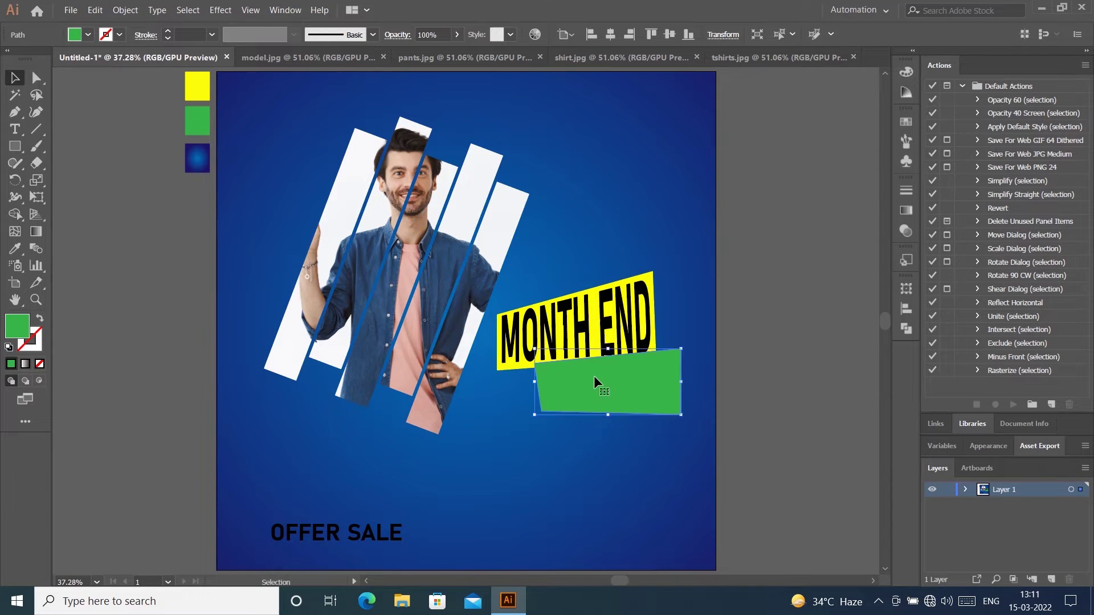
{"action": "left_click", "coordinate": [367, 535]}
{"action": "left_click", "coordinate": [570, 399]}
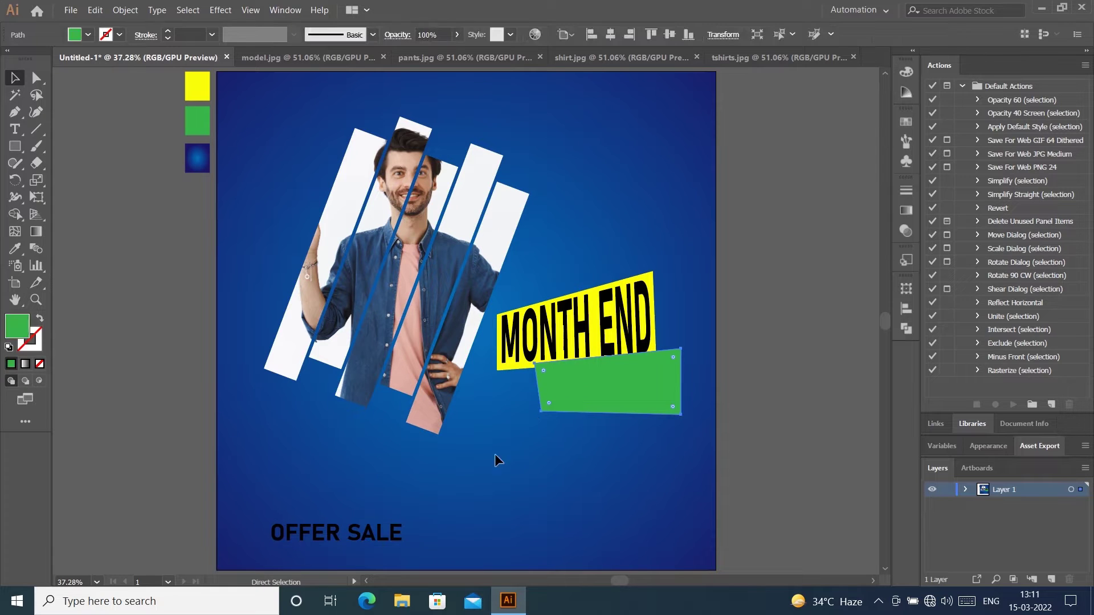
Step: Select the green shape with OFFER SALE and apply Make with Top Object (Ctrl+Alt+C)
{"action": "left_click", "coordinate": [386, 541], "text": "shift"}
{"action": "right_click", "coordinate": [572, 391]}
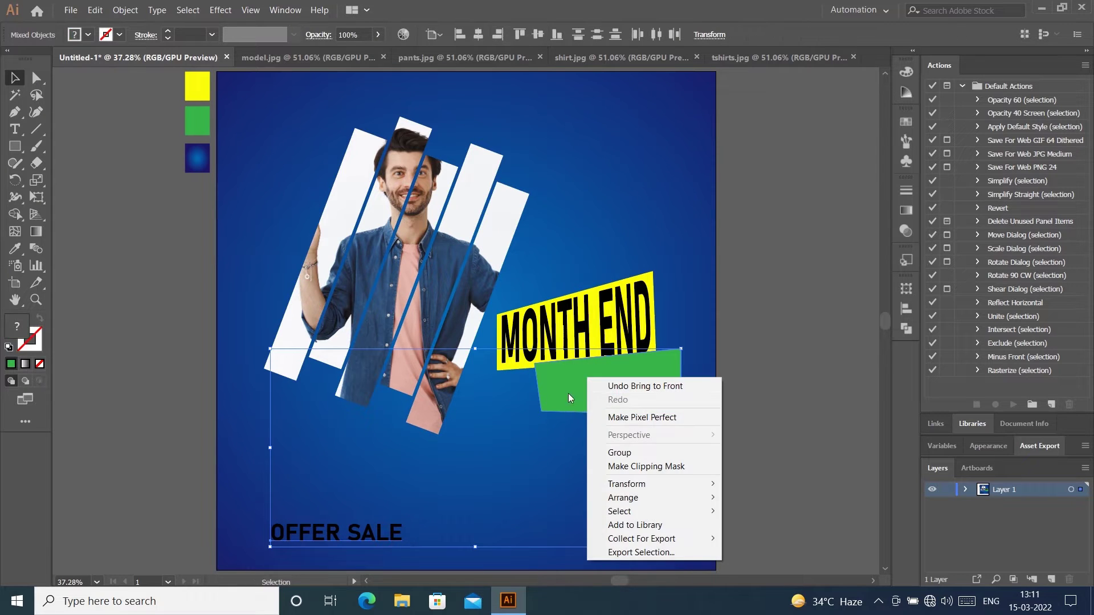
{"action": "left_click", "coordinate": [567, 392]}
{"action": "left_click", "coordinate": [712, 363]}
{"action": "left_click", "coordinate": [611, 388]}
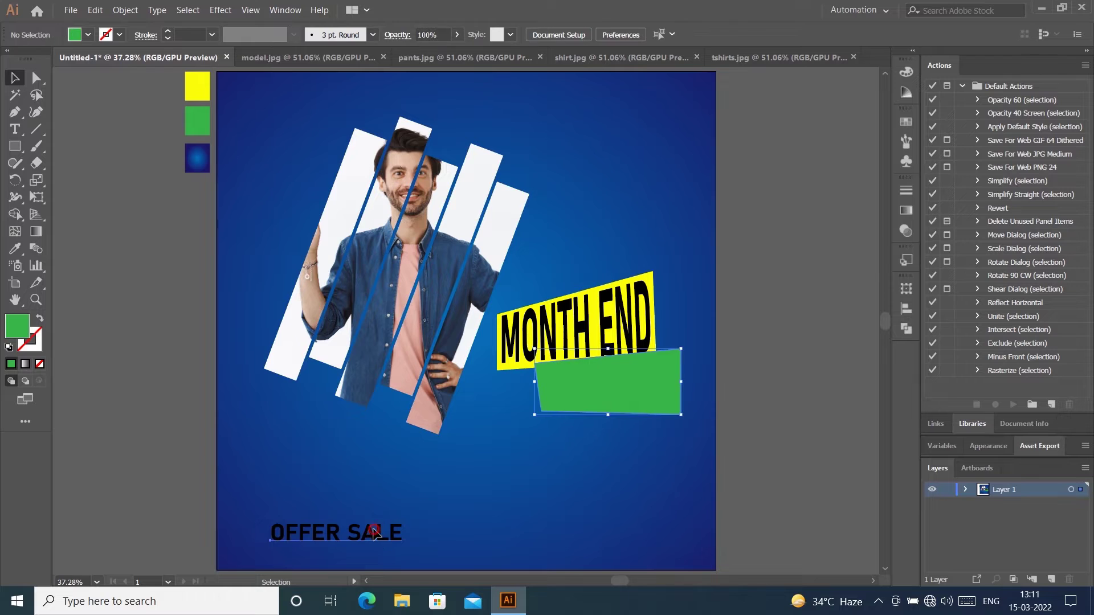
{"action": "left_click", "coordinate": [374, 533], "text": "shift"}
{"action": "key", "text": "ctrl+alt+c"}
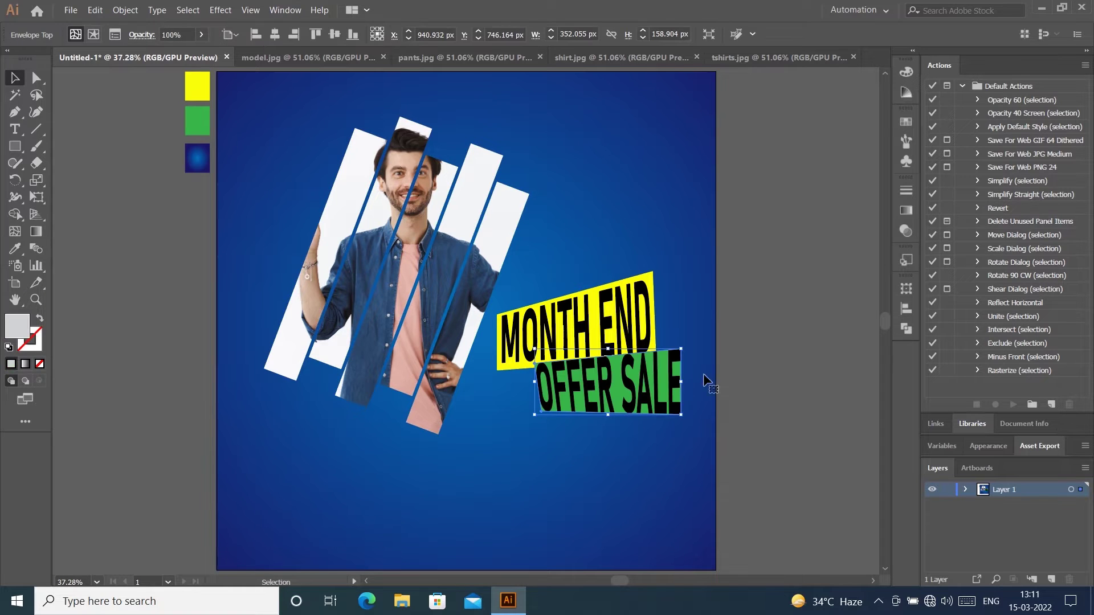
Step: Narrow the warped OFFER SALE label slightly and adjust its height
{"action": "left_click", "coordinate": [777, 342]}
{"action": "left_click_drag", "start_coordinate": [681, 386], "coordinate": [677, 386]}
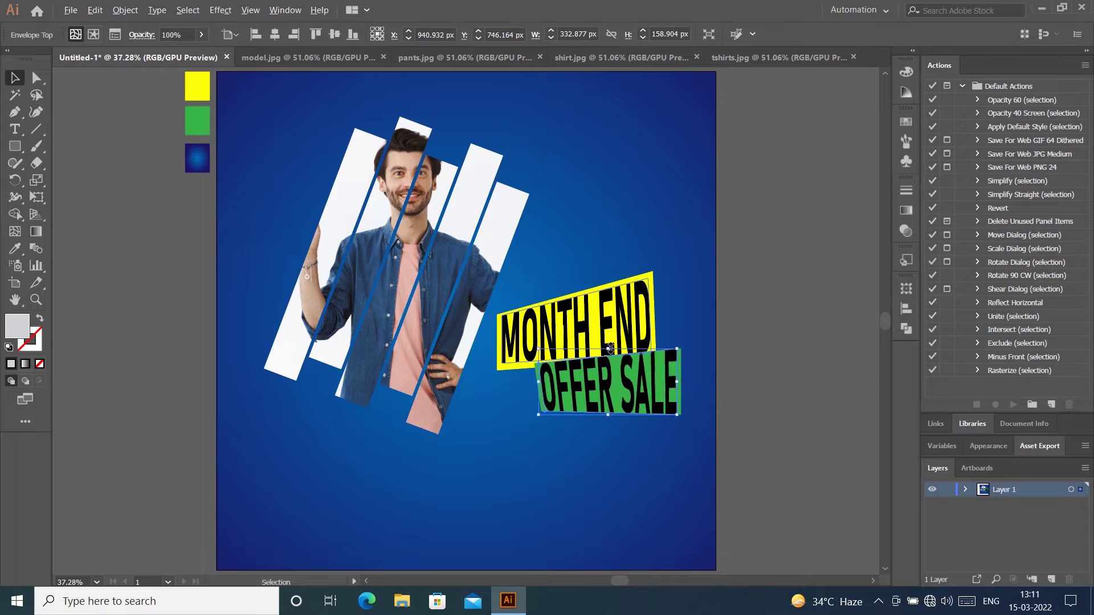
{"action": "left_click_drag", "start_coordinate": [610, 349], "coordinate": [604, 354]}
{"action": "left_click_drag", "start_coordinate": [703, 417], "coordinate": [618, 373]}
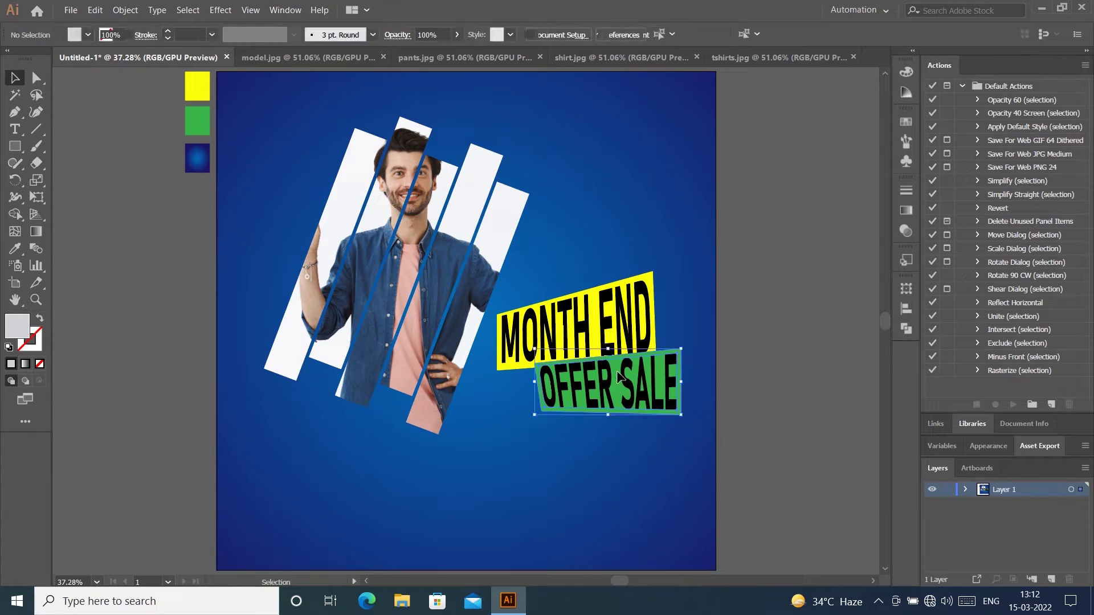
{"action": "left_click", "coordinate": [691, 431]}
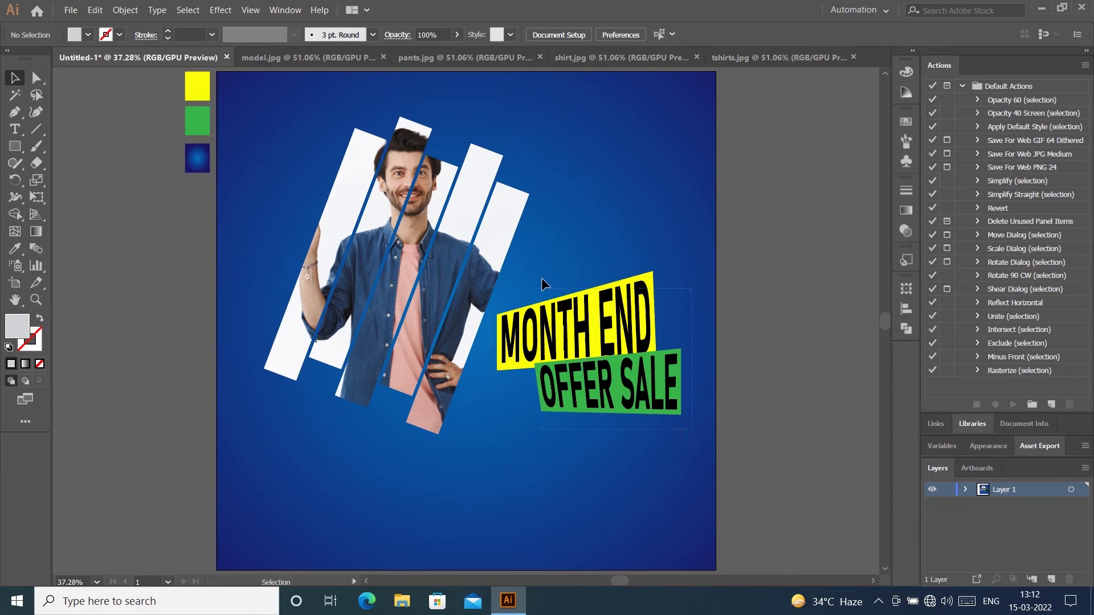
Step: Group the MONTH END and OFFER SALE labels together
{"action": "left_click_drag", "start_coordinate": [541, 279], "coordinate": [541, 278]}
{"action": "right_click", "coordinate": [625, 330]}
{"action": "left_click", "coordinate": [658, 406]}
{"action": "left_click", "coordinate": [751, 333]}
Step: Move the label group over the model's lower left and scale it down
{"action": "left_click_drag", "start_coordinate": [636, 345], "coordinate": [396, 409]}
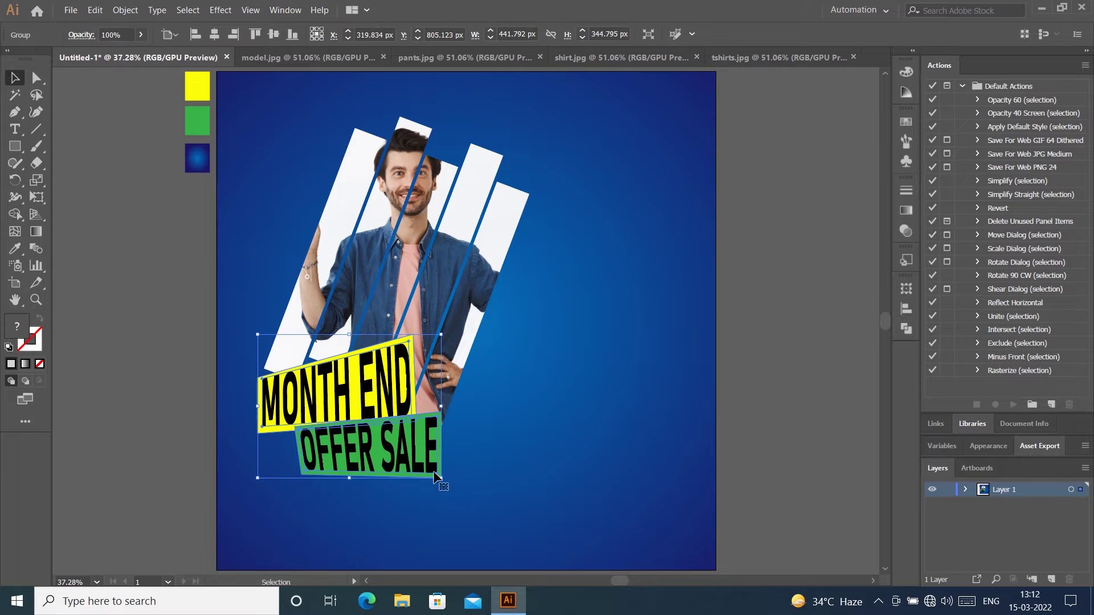
{"action": "left_click_drag", "start_coordinate": [434, 476], "coordinate": [419, 461]}
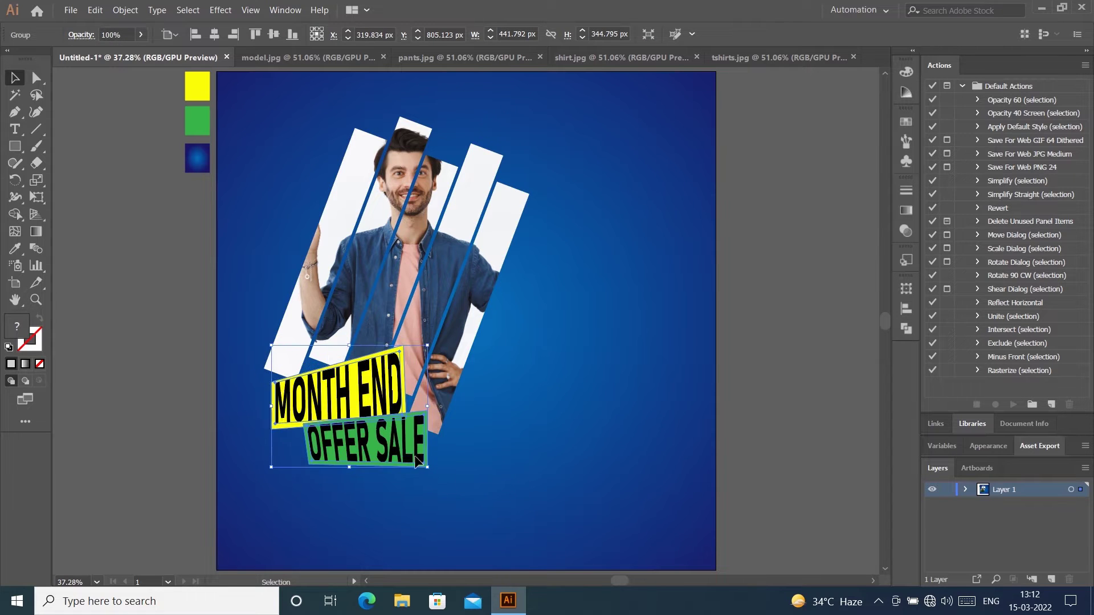
{"action": "mouse_move", "coordinate": [377, 388]}
{"action": "left_mouse_down"}
{"action": "mouse_move", "coordinate": [389, 405]}
{"action": "mouse_move", "coordinate": [382, 384]}
{"action": "left_mouse_up"}
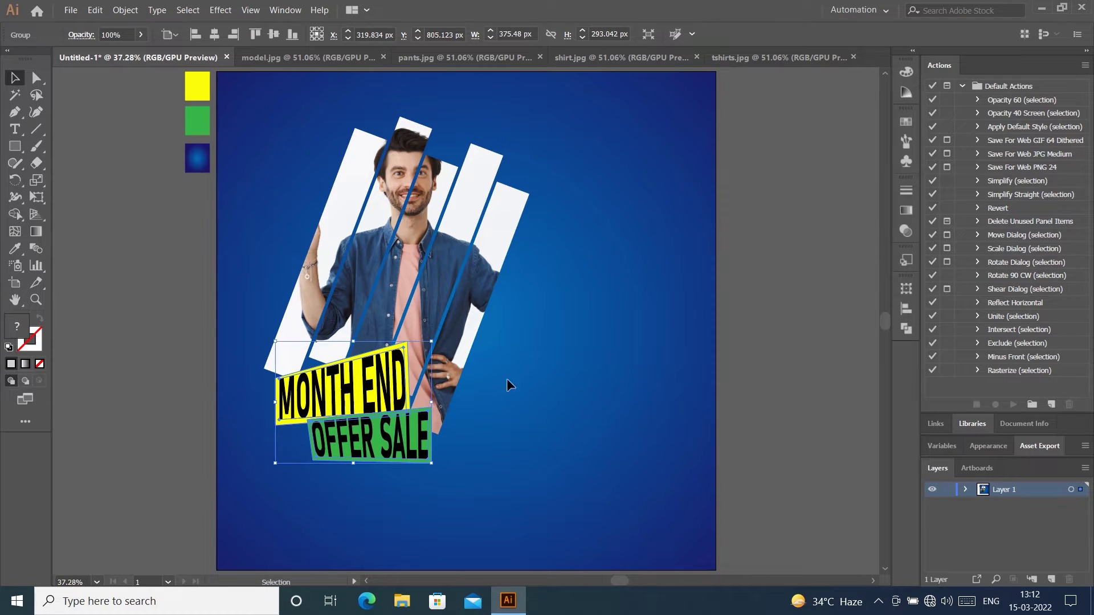
{"action": "left_click", "coordinate": [820, 352]}
{"action": "scroll", "coordinate": [820, 353], "scroll_direction": "up", "scroll_amount": 1}
{"action": "left_click_drag", "start_coordinate": [14, 147], "coordinate": [63, 197]}
Step: Create a small three-sided triangle with a white 3 pt outline
{"action": "left_click", "coordinate": [591, 247]}
{"action": "key", "text": "Return"}
{"action": "key", "text": "shift+x"}
{"action": "left_click", "coordinate": [167, 31]}
{"action": "left_click", "coordinate": [167, 31]}
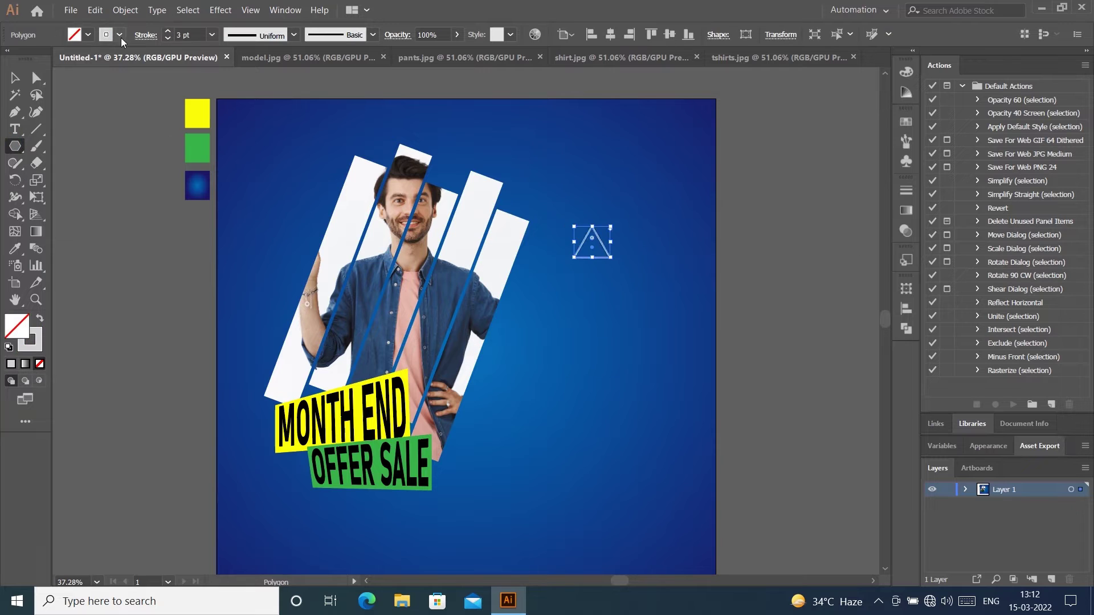
{"action": "left_click", "coordinate": [120, 35]}
{"action": "left_click", "coordinate": [126, 56]}
{"action": "left_click", "coordinate": [15, 78]}
{"action": "left_click_drag", "start_coordinate": [611, 257], "coordinate": [603, 254]}
Step: Place several copies of the triangle around the artboard
{"action": "left_click_drag", "start_coordinate": [592, 253], "coordinate": [447, 396]}
{"action": "left_click_drag", "start_coordinate": [447, 396], "coordinate": [272, 168]}
{"action": "left_click_drag", "start_coordinate": [272, 169], "coordinate": [259, 325]}
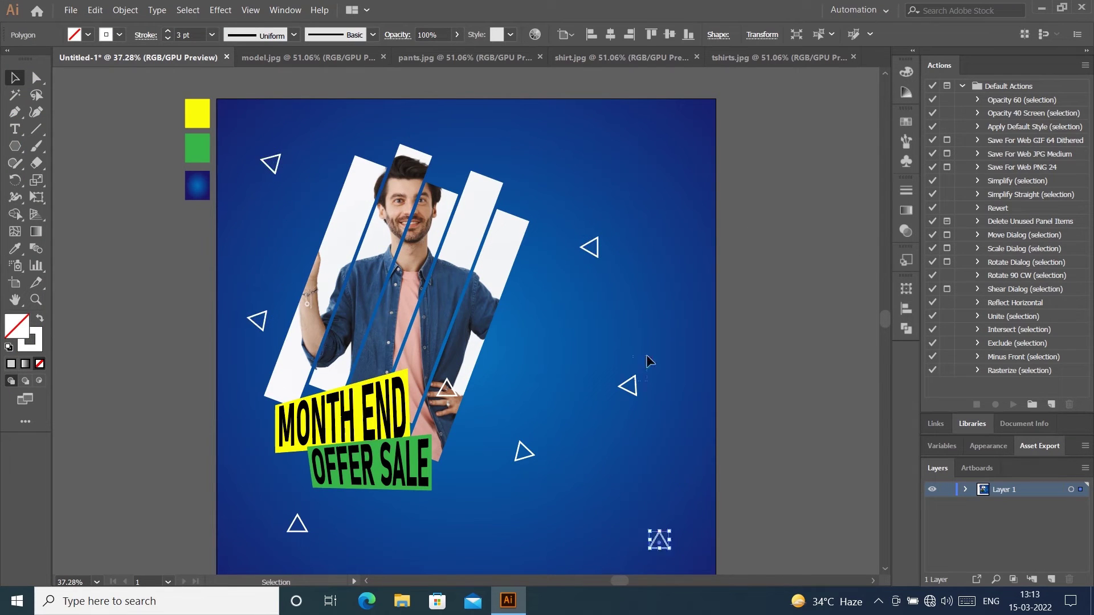
{"action": "left_click_drag", "start_coordinate": [636, 386], "coordinate": [648, 365]}
{"action": "left_click_drag", "start_coordinate": [597, 248], "coordinate": [615, 210]}
{"action": "left_click_drag", "start_coordinate": [524, 456], "coordinate": [539, 489]}
{"action": "left_click", "coordinate": [752, 484]}
{"action": "scroll", "coordinate": [752, 484], "scroll_direction": "down", "scroll_amount": 1}
Step: Select all eight triangles and group them
{"action": "left_click", "coordinate": [410, 319]}
{"action": "left_click", "coordinate": [752, 360]}
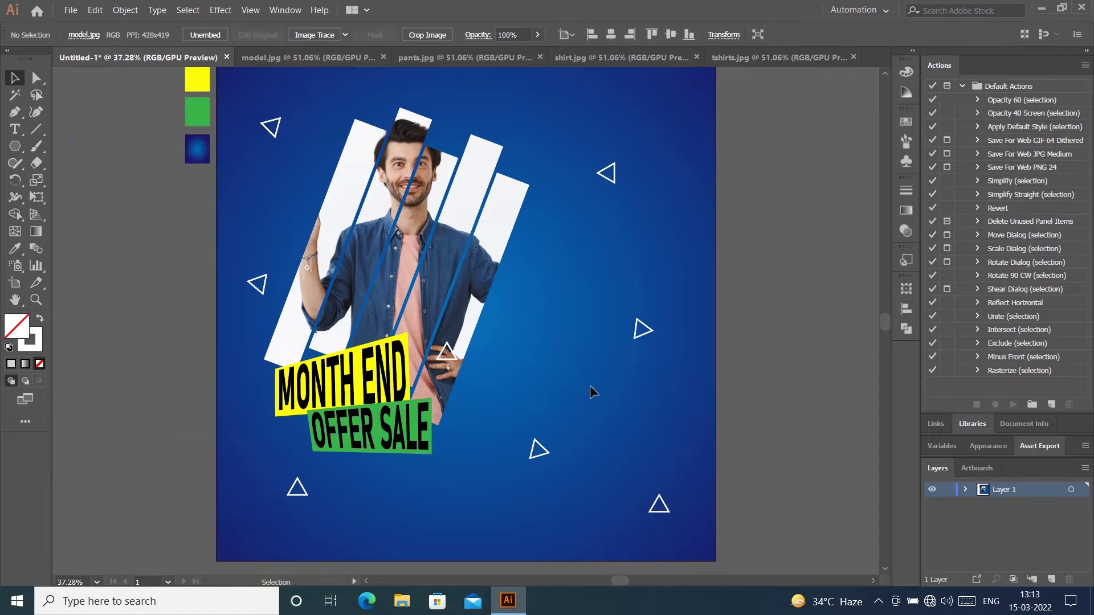
{"action": "left_click", "coordinate": [399, 243]}
{"action": "left_click", "coordinate": [542, 134]}
{"action": "left_click", "coordinate": [614, 173]}
{"action": "left_click", "coordinate": [636, 330], "text": "shift"}
{"action": "left_click", "coordinate": [533, 450], "text": "shift"}
{"action": "left_click", "coordinate": [659, 510], "text": "shift"}
{"action": "left_click", "coordinate": [297, 495], "text": "shift"}
{"action": "left_click", "coordinate": [264, 284], "text": "shift"}
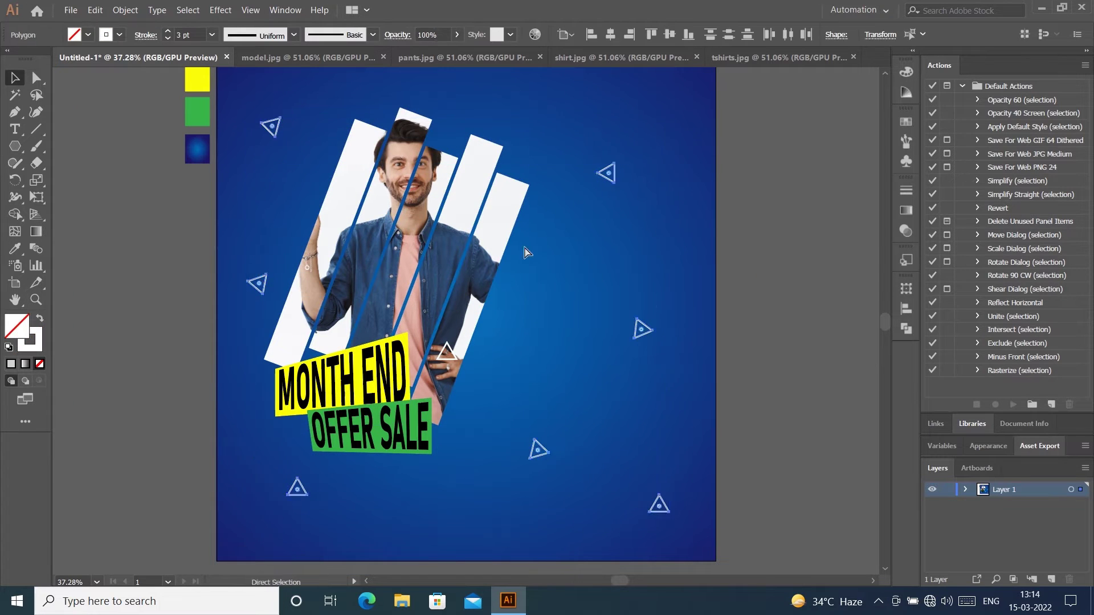
{"action": "key", "text": "ctrl+g"}
Step: Thin the triangle outlines to 1 pt; undo the trial group copies
{"action": "left_click_drag", "start_coordinate": [670, 512], "coordinate": [578, 427]}
{"action": "left_click", "coordinate": [752, 364]}
{"action": "left_click", "coordinate": [563, 323]}
{"action": "left_click", "coordinate": [168, 38]}
{"action": "left_click", "coordinate": [626, 393]}
{"action": "mouse_move", "coordinate": [502, 391]}
{"action": "left_mouse_down"}
{"action": "mouse_move", "coordinate": [407, 260]}
{"action": "mouse_move", "coordinate": [393, 524]}
{"action": "mouse_move", "coordinate": [380, 524]}
{"action": "left_mouse_up"}
{"action": "left_click_drag", "start_coordinate": [440, 456], "coordinate": [679, 456]}
{"action": "left_click", "coordinate": [797, 365]}
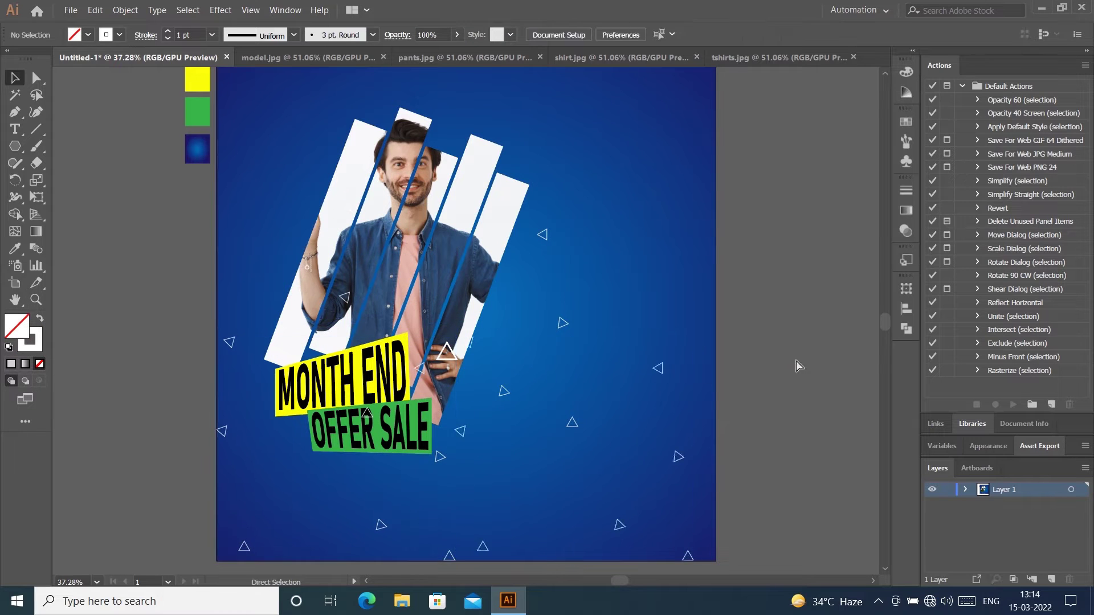
{"action": "key", "text": "ctrl+z"}
{"action": "key", "text": "ctrl+z"}
{"action": "key", "text": "ctrl+z"}
{"action": "left_click", "coordinate": [773, 316]}
Step: Draw a small outlined ellipse near the top right with the Ellipse tool
{"action": "right_click", "coordinate": [15, 146]}
{"action": "left_click", "coordinate": [82, 180]}
{"action": "left_click", "coordinate": [15, 78]}
{"action": "left_click", "coordinate": [774, 228]}
{"action": "left_click_drag", "start_coordinate": [608, 111], "coordinate": [630, 107]}
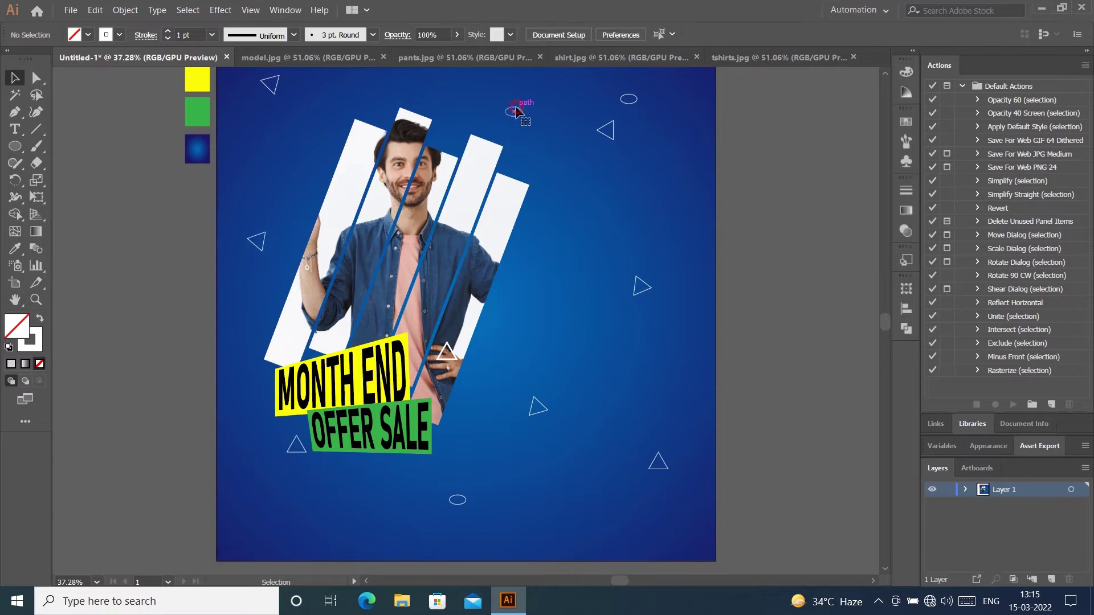
Step: Angle the thin white line across the stripes, copy it around the bars, and set opacity 70%
{"action": "key", "text": "m"}
{"action": "left_click_drag", "start_coordinate": [658, 339], "coordinate": [586, 151]}
{"action": "key", "text": "v"}
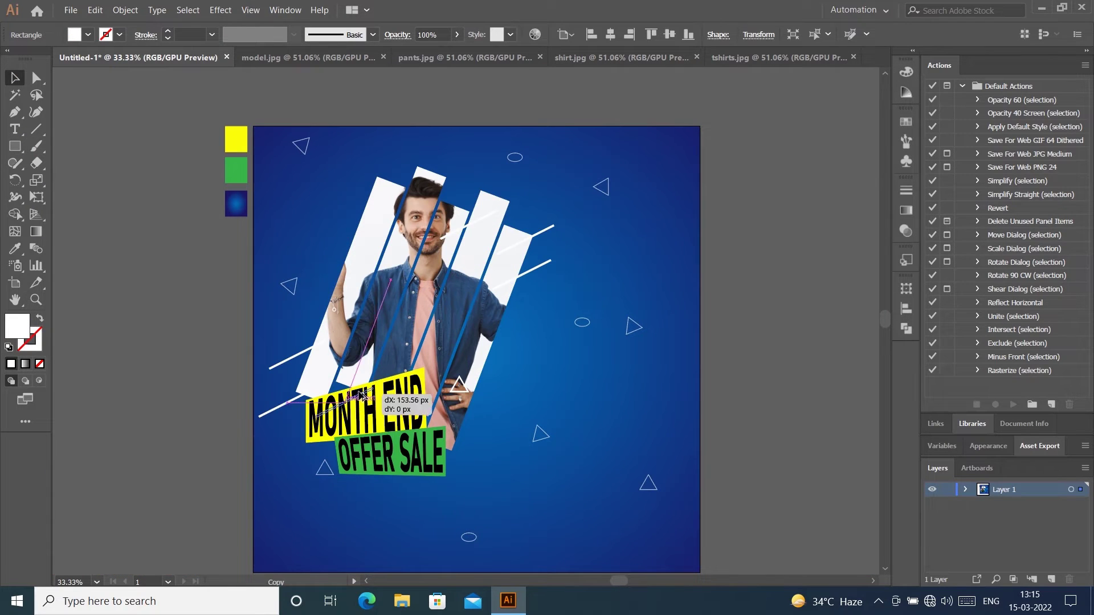
{"action": "left_click", "coordinate": [765, 359]}
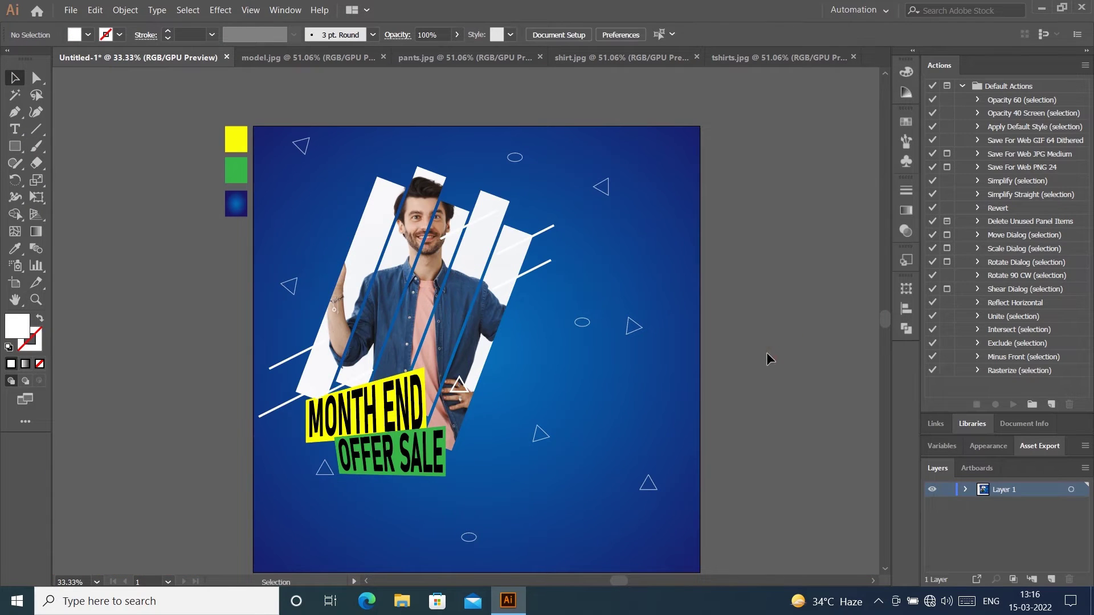
{"action": "left_click_drag", "start_coordinate": [574, 159], "coordinate": [243, 378]}
{"action": "left_click", "coordinate": [429, 35]}
{"action": "type", "text": "70"}
{"action": "key", "text": "Return"}
{"action": "left_click", "coordinate": [852, 449]}
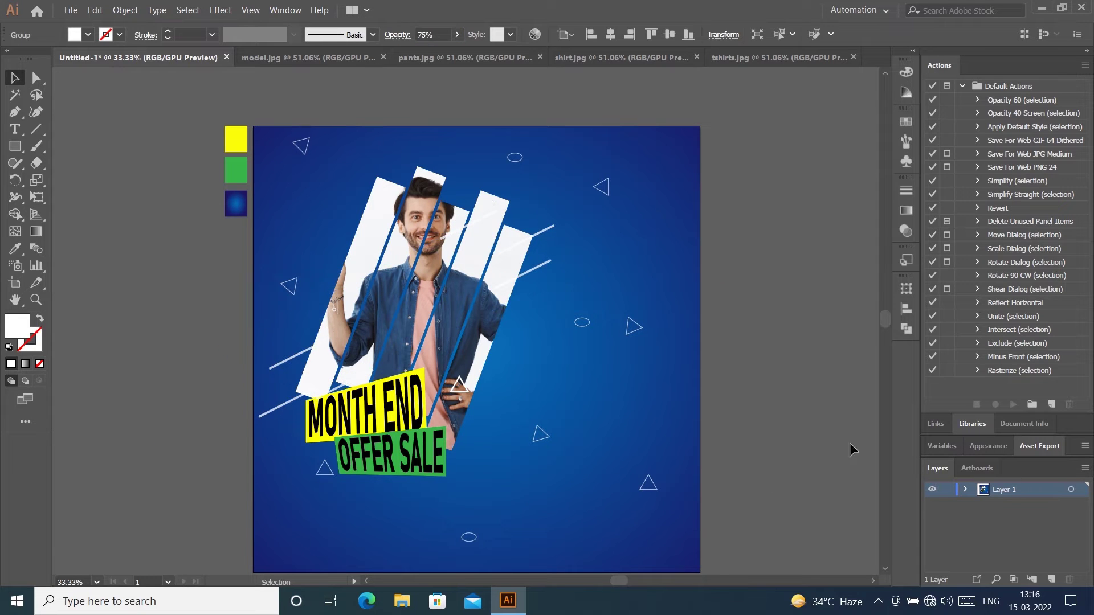
Step: Lower the small ellipse and move the first outline triangles, including the upper-right one, to new spots
{"action": "left_click_drag", "start_coordinate": [462, 537], "coordinate": [534, 481]}
{"action": "right_click", "coordinate": [601, 503]}
{"action": "left_click_drag", "start_coordinate": [657, 487], "coordinate": [488, 477]}
{"action": "left_click", "coordinate": [641, 316]}
{"action": "double_click", "coordinate": [648, 482]}
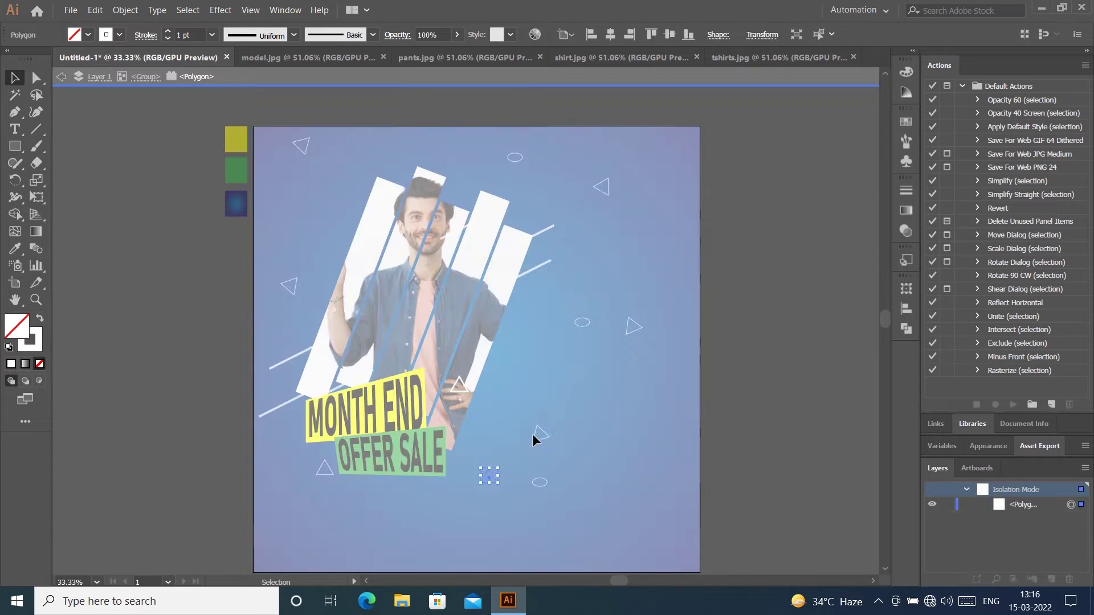
{"action": "double_click", "coordinate": [539, 429]}
{"action": "double_click", "coordinate": [608, 187]}
{"action": "left_click_drag", "start_coordinate": [608, 186], "coordinate": [577, 233]}
{"action": "left_click_drag", "start_coordinate": [627, 331], "coordinate": [547, 336]}
{"action": "double_click", "coordinate": [573, 236]}
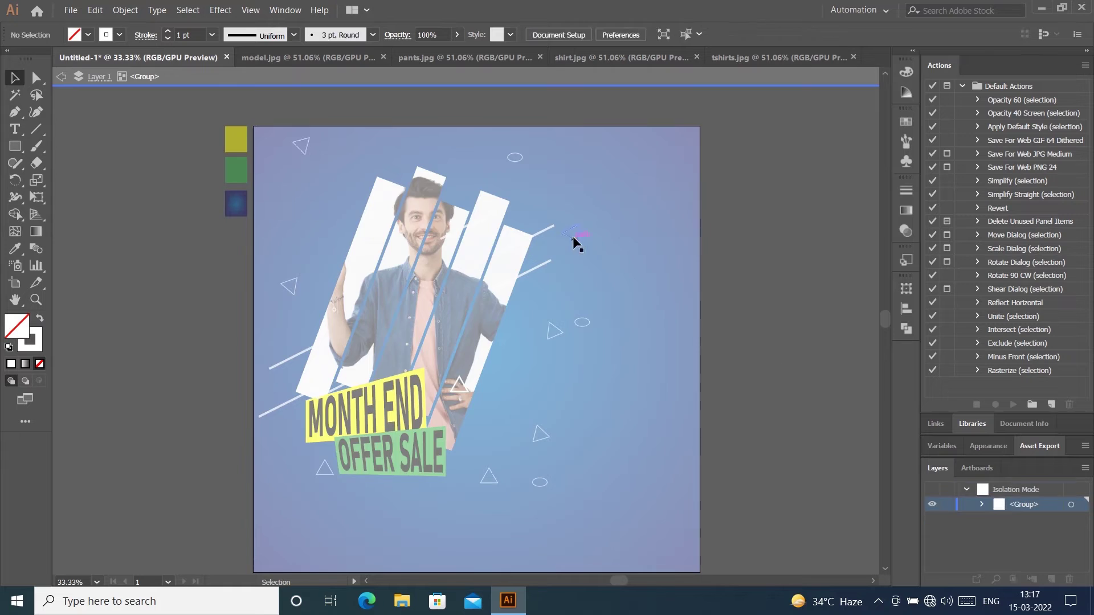
{"action": "left_click_drag", "start_coordinate": [572, 236], "coordinate": [658, 182]}
Step: Reposition the remaining outline triangles to new spots across the banner
{"action": "double_click", "coordinate": [306, 146]}
{"action": "left_click_drag", "start_coordinate": [307, 146], "coordinate": [366, 155]}
{"action": "double_click", "coordinate": [295, 279]}
{"action": "left_click_drag", "start_coordinate": [295, 280], "coordinate": [326, 239]}
{"action": "left_click_drag", "start_coordinate": [554, 330], "coordinate": [581, 374]}
{"action": "double_click", "coordinate": [538, 436]}
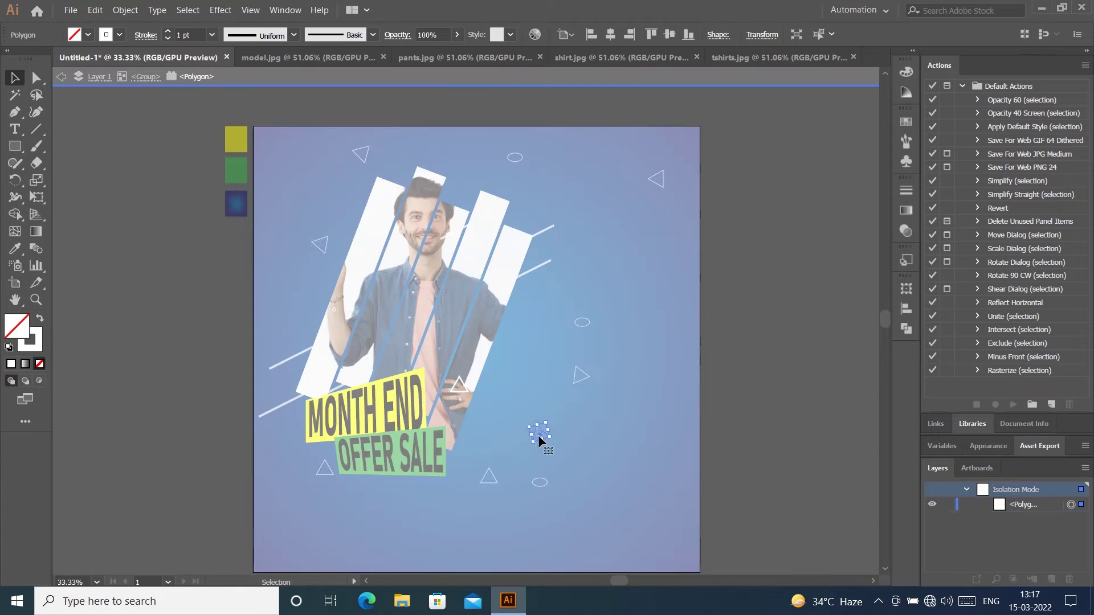
{"action": "left_click_drag", "start_coordinate": [538, 435], "coordinate": [521, 334]}
{"action": "double_click", "coordinate": [491, 475]}
{"action": "left_click_drag", "start_coordinate": [491, 475], "coordinate": [524, 403]}
{"action": "double_click", "coordinate": [526, 330]}
{"action": "left_click_drag", "start_coordinate": [527, 330], "coordinate": [579, 264]}
{"action": "double_click", "coordinate": [583, 378]}
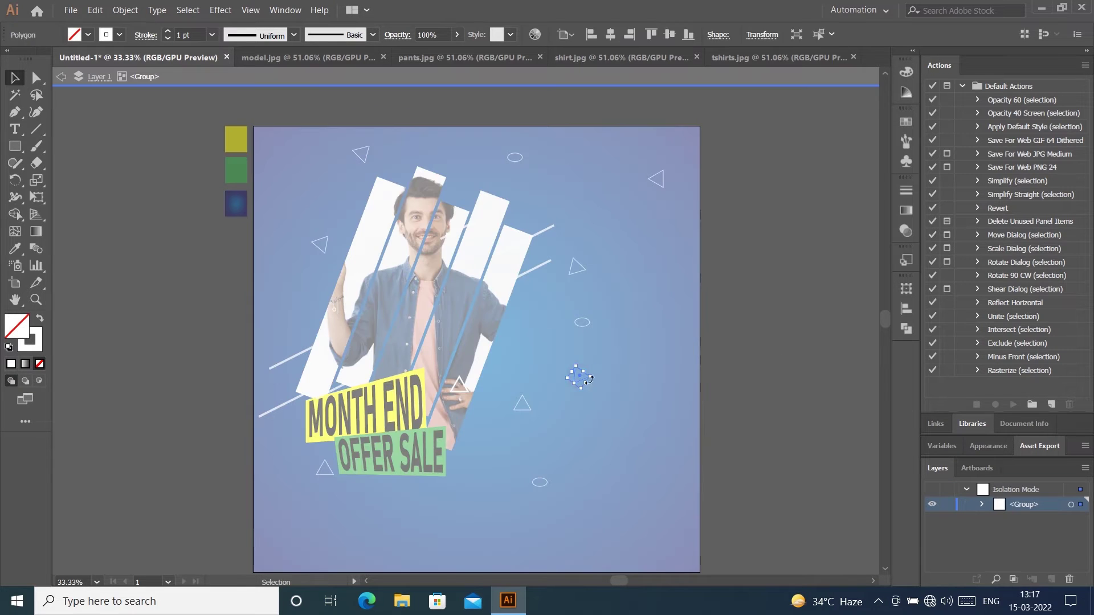
{"action": "left_click_drag", "start_coordinate": [579, 374], "coordinate": [601, 412]}
{"action": "double_click", "coordinate": [814, 352]}
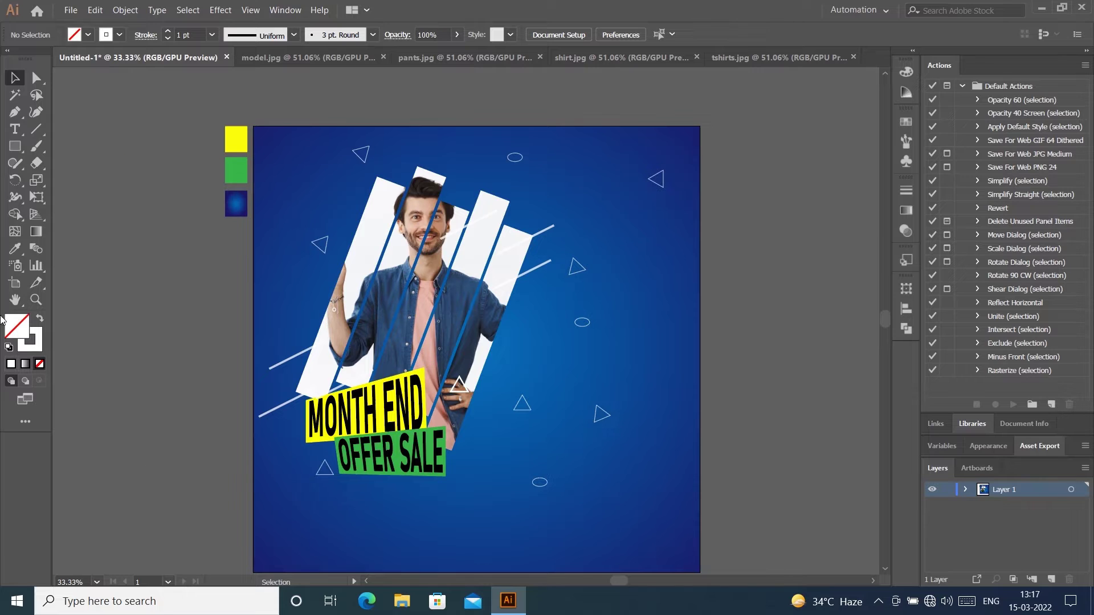
Step: Draw a wide rectangular bar to the right of the model with the Rectangle Tool
{"action": "left_click", "coordinate": [16, 146]}
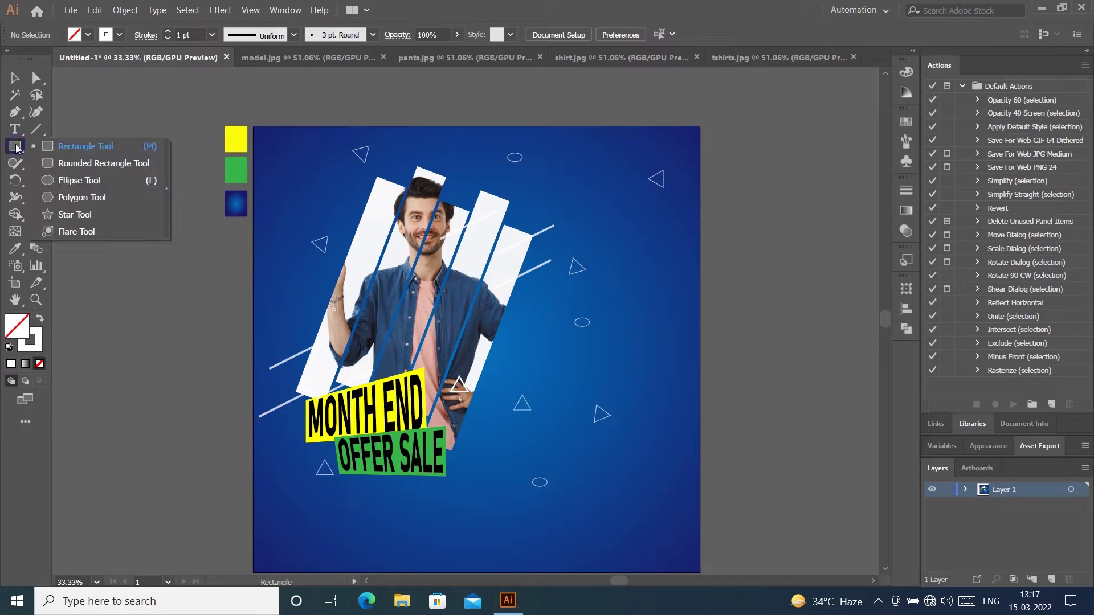
{"action": "left_click", "coordinate": [67, 147]}
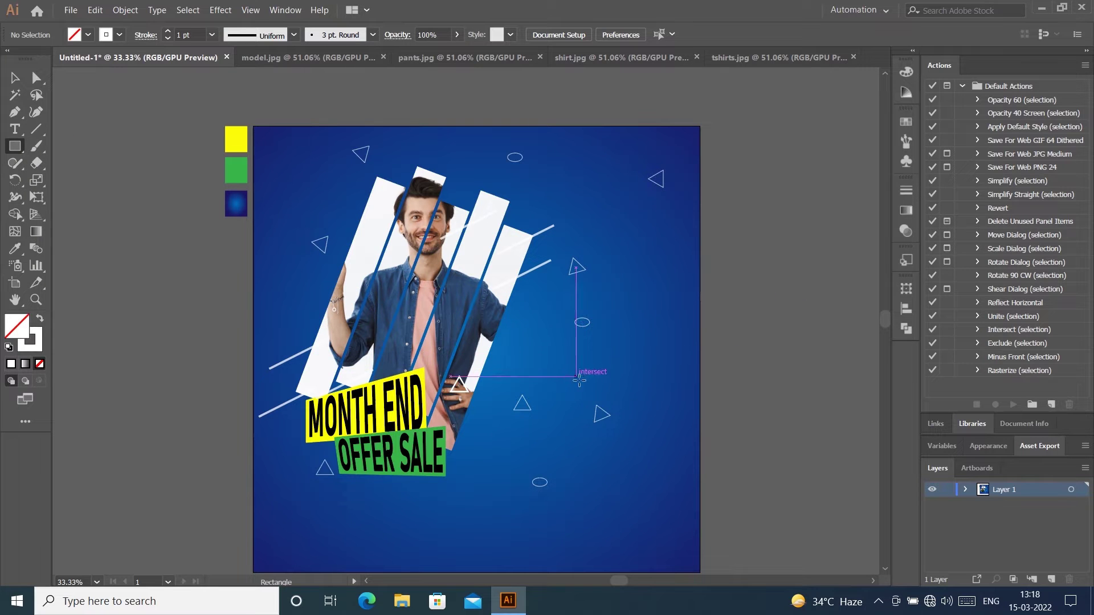
{"action": "left_click_drag", "start_coordinate": [583, 380], "coordinate": [718, 410]}
{"action": "left_click", "coordinate": [15, 77]}
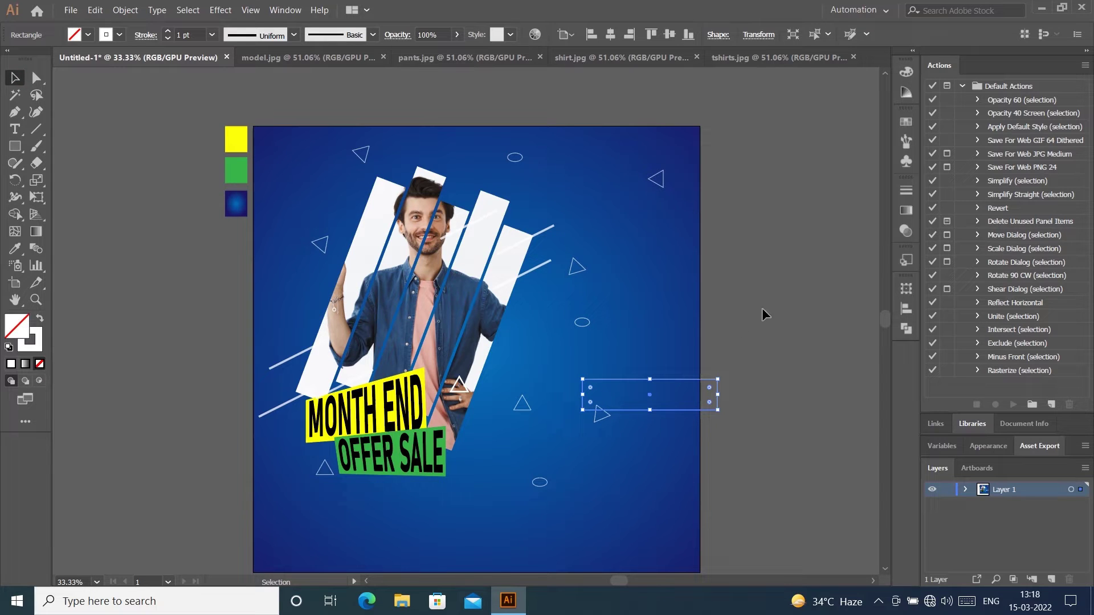
{"action": "left_click", "coordinate": [753, 336]}
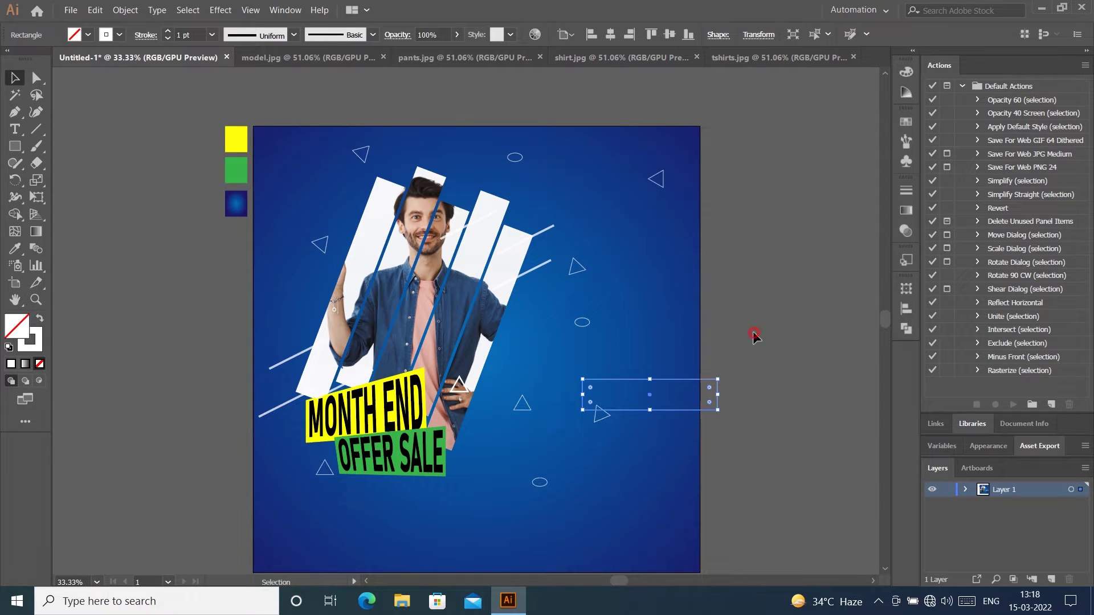
{"action": "left_click", "coordinate": [640, 386]}
Step: Try several blue Fill swatches and settle on navy for the bar
{"action": "left_click", "coordinate": [88, 35]}
{"action": "left_click", "coordinate": [123, 69]}
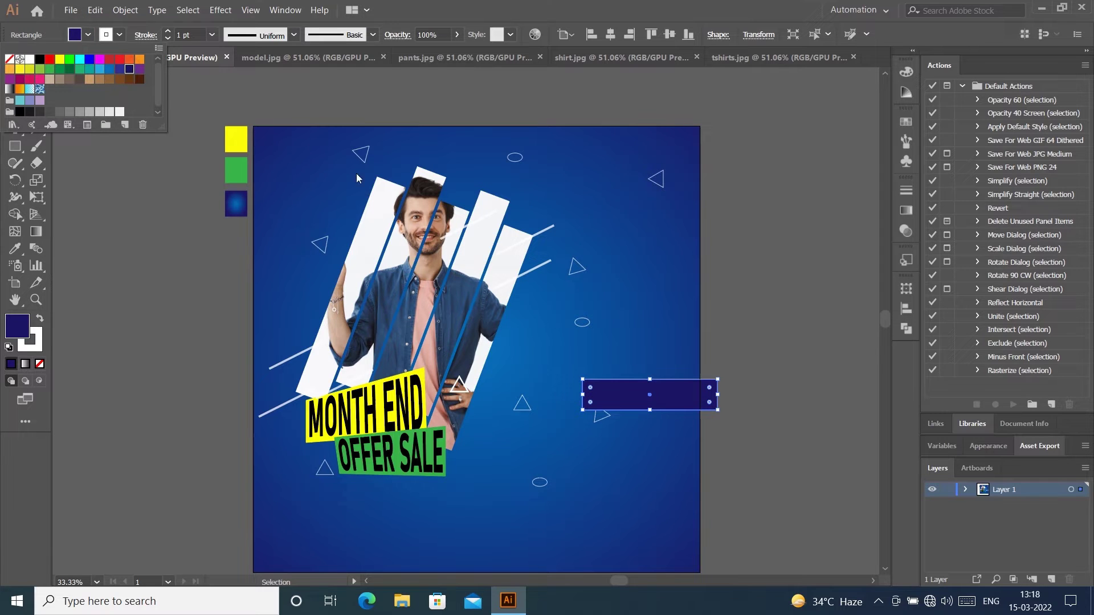
{"action": "left_click", "coordinate": [120, 70]}
{"action": "left_click", "coordinate": [109, 70]}
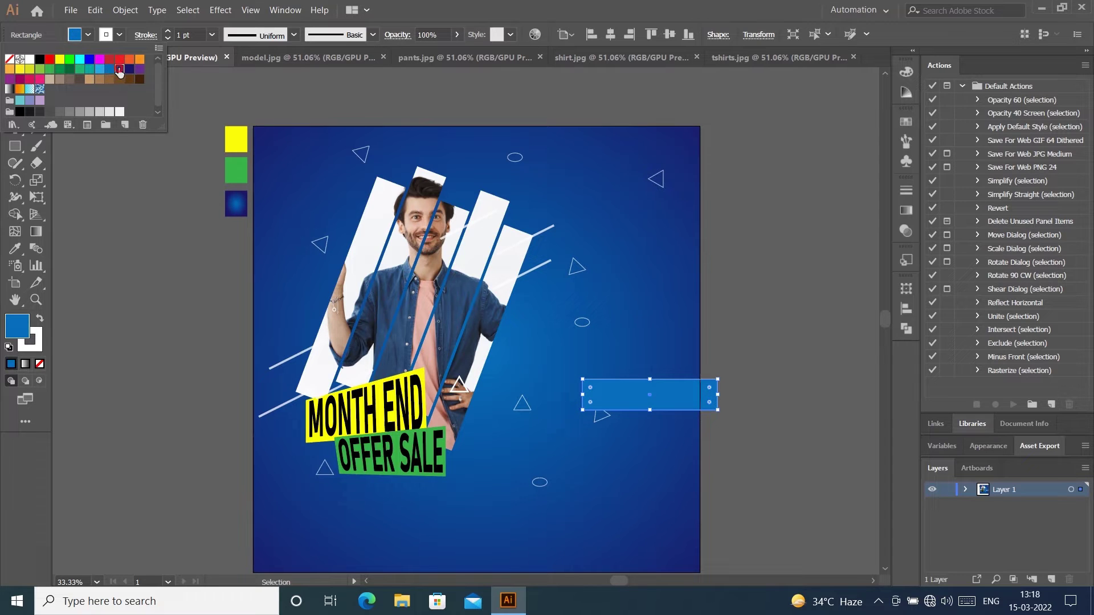
{"action": "left_click", "coordinate": [119, 70]}
{"action": "left_click", "coordinate": [729, 150]}
{"action": "left_click", "coordinate": [735, 268]}
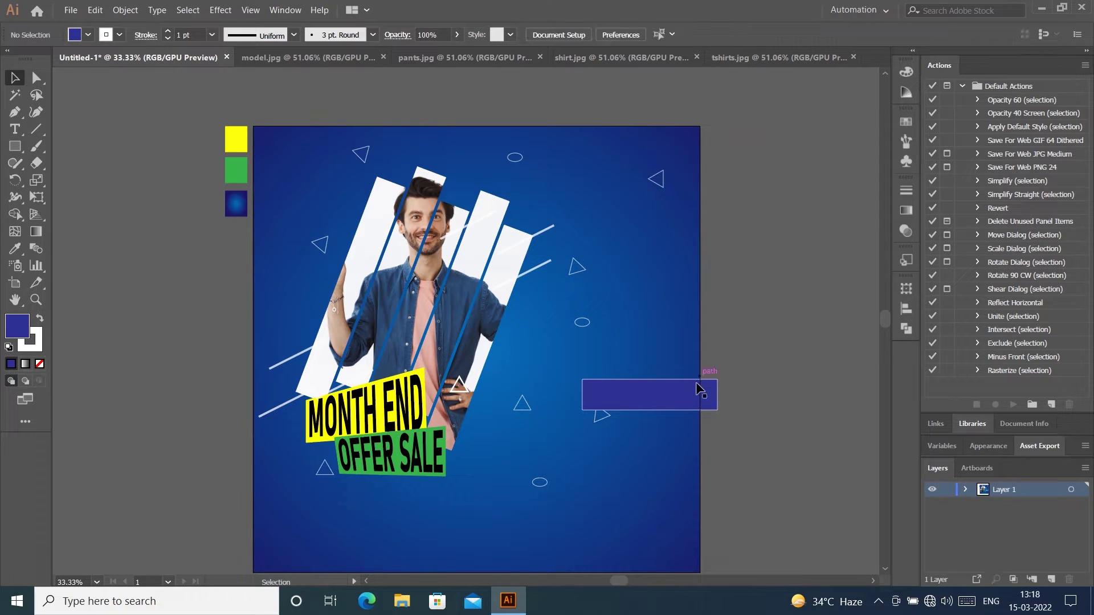
Step: Set the bar's Stroke to None and reapply the dark navy Fill swatch
{"action": "left_click", "coordinate": [29, 340]}
{"action": "left_click", "coordinate": [39, 363]}
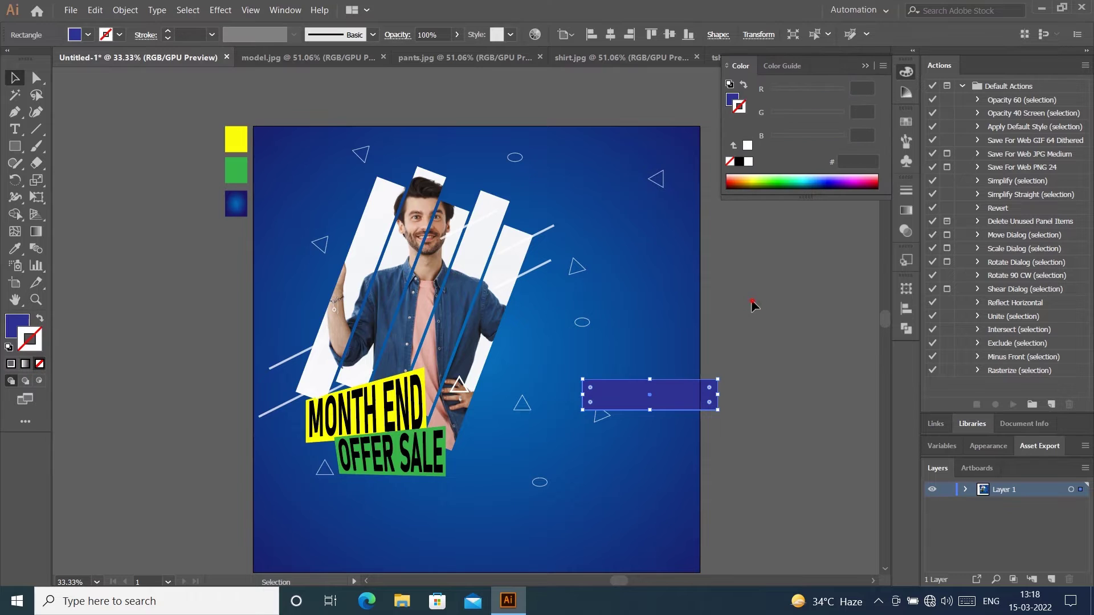
{"action": "left_click", "coordinate": [655, 397]}
{"action": "left_click", "coordinate": [88, 35]}
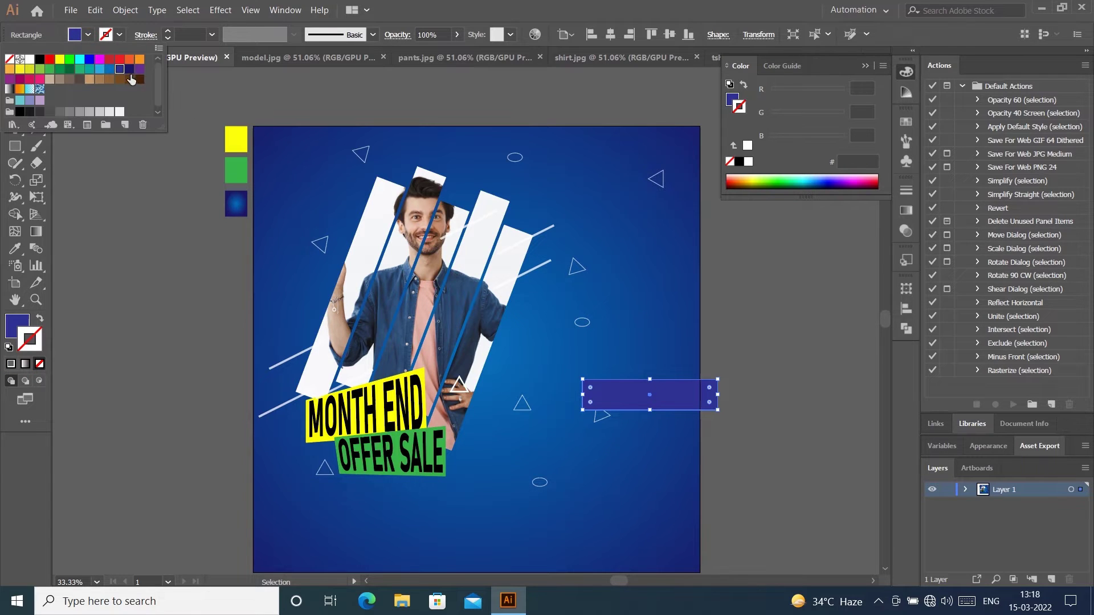
{"action": "left_click", "coordinate": [127, 73]}
{"action": "key", "text": "Escape"}
{"action": "left_click", "coordinate": [757, 338]}
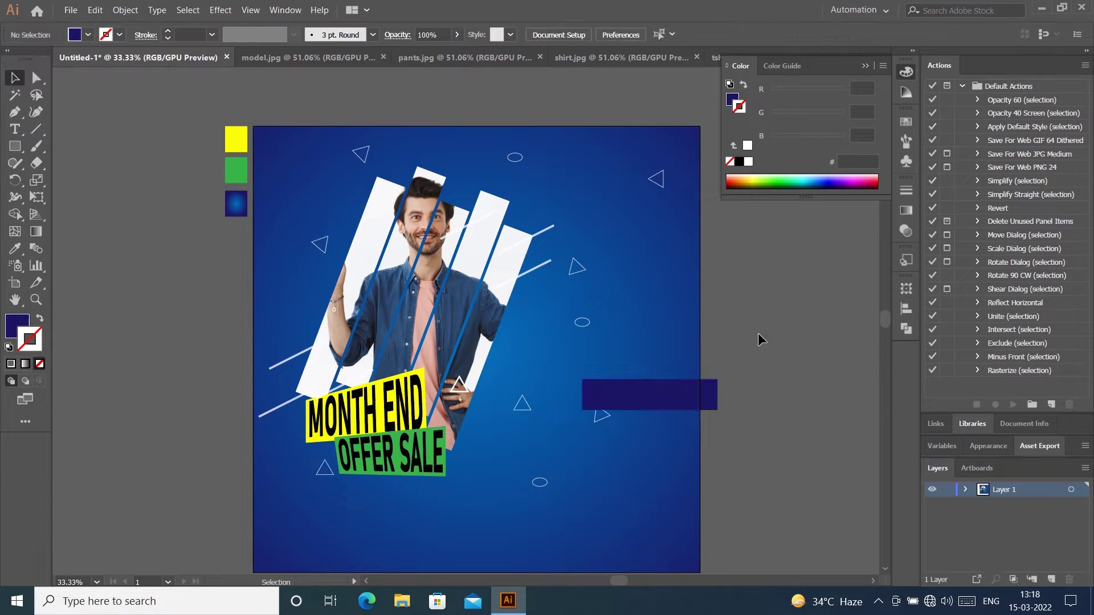
{"action": "left_click", "coordinate": [865, 66]}
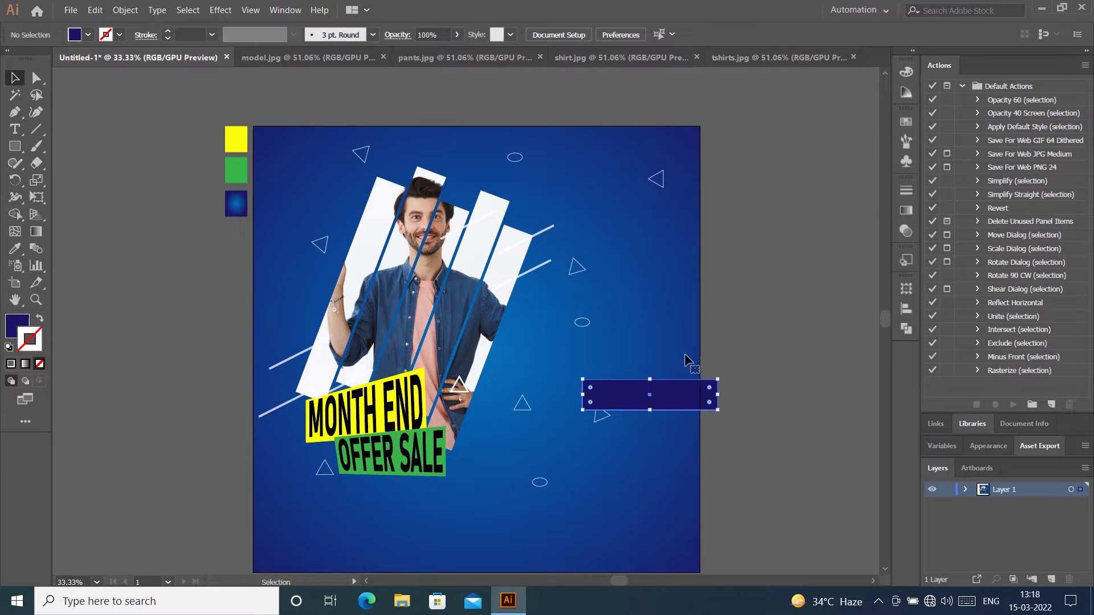
{"action": "left_click", "coordinate": [95, 10]}
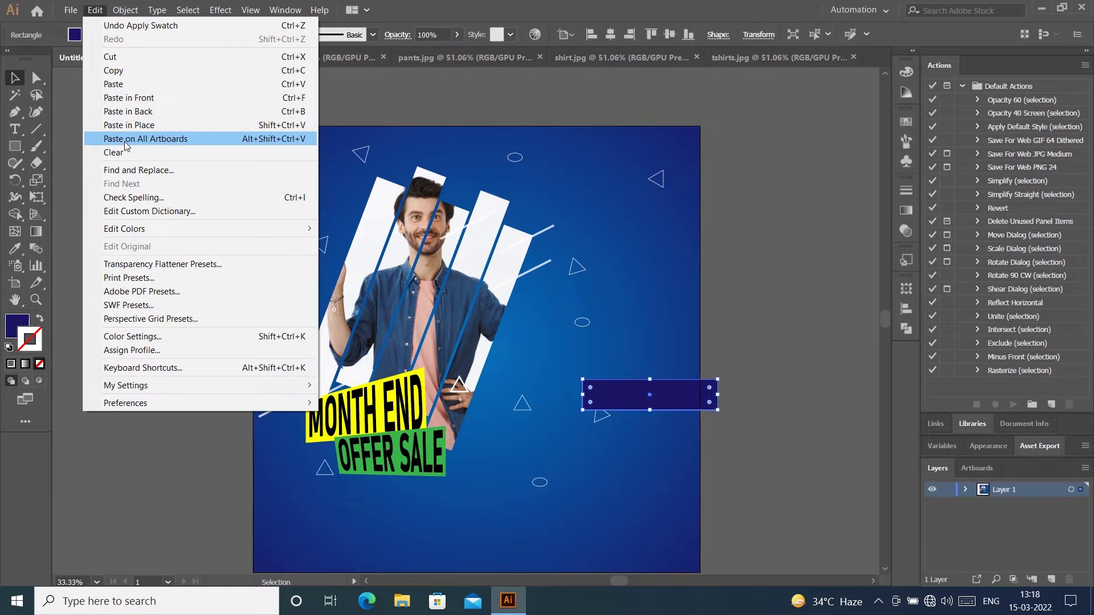
{"action": "left_click", "coordinate": [777, 300]}
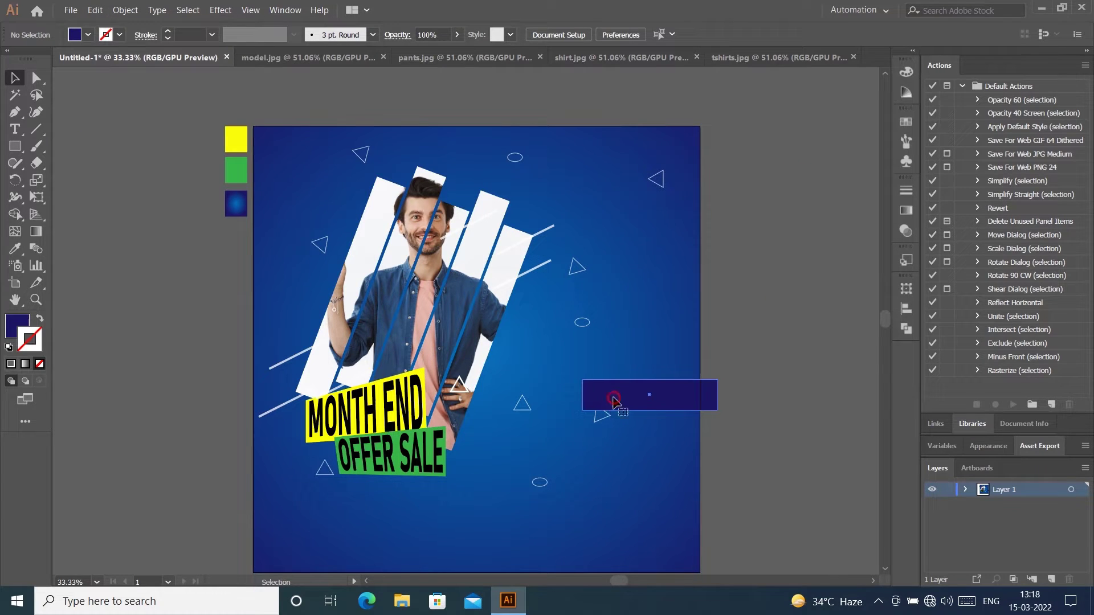
{"action": "left_click", "coordinate": [15, 145]}
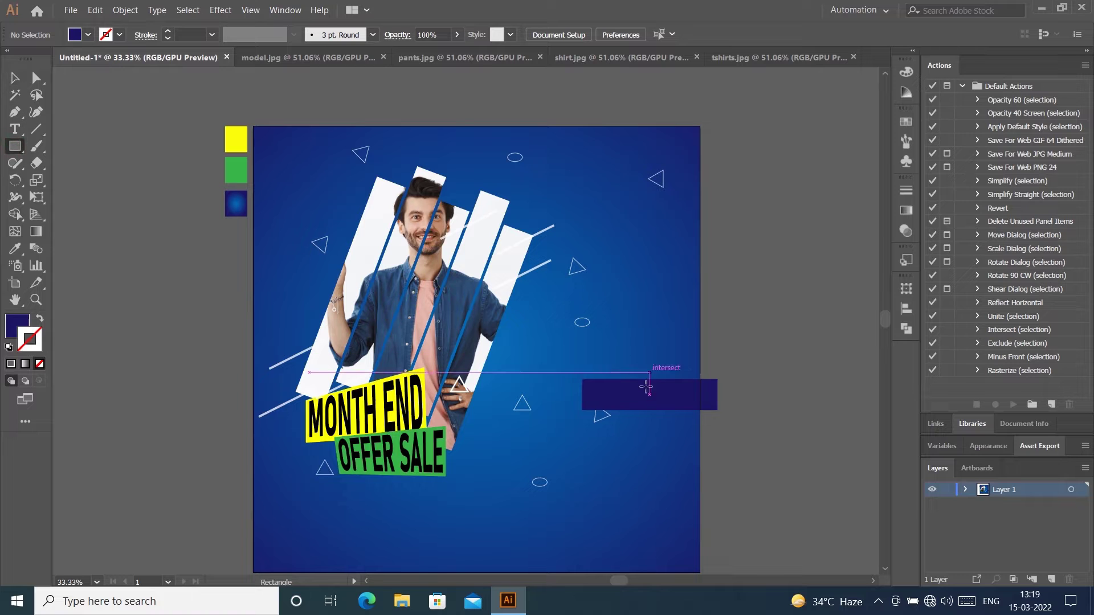
Step: Draw a white-filled circle over the navy bar's left end
{"action": "scroll", "coordinate": [605, 407], "scroll_direction": "up", "scroll_amount": 2}
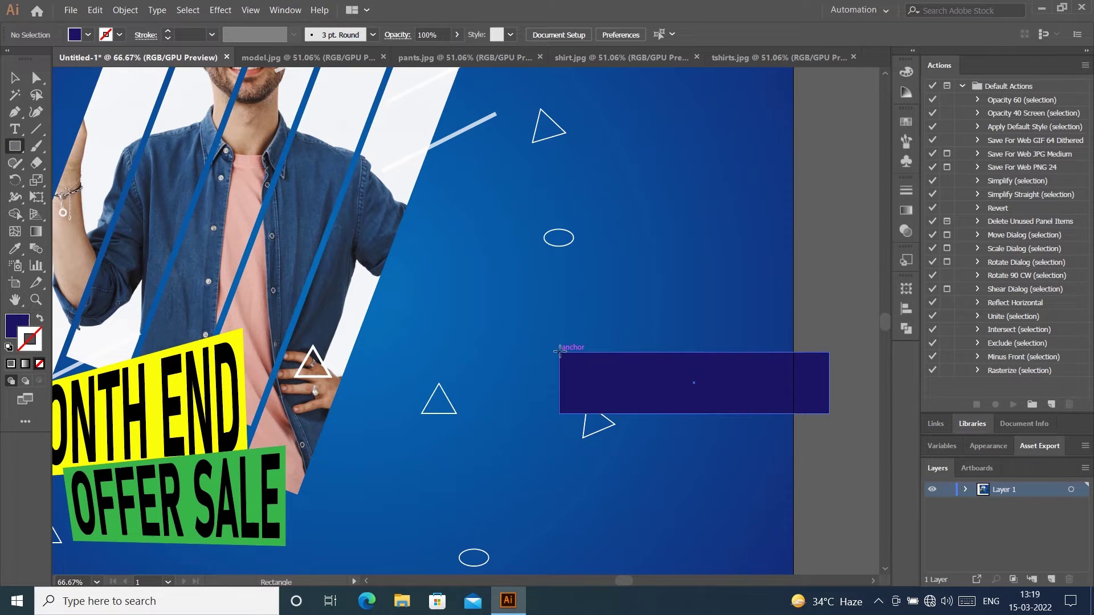
{"action": "left_click_drag", "start_coordinate": [559, 352], "coordinate": [621, 413]}
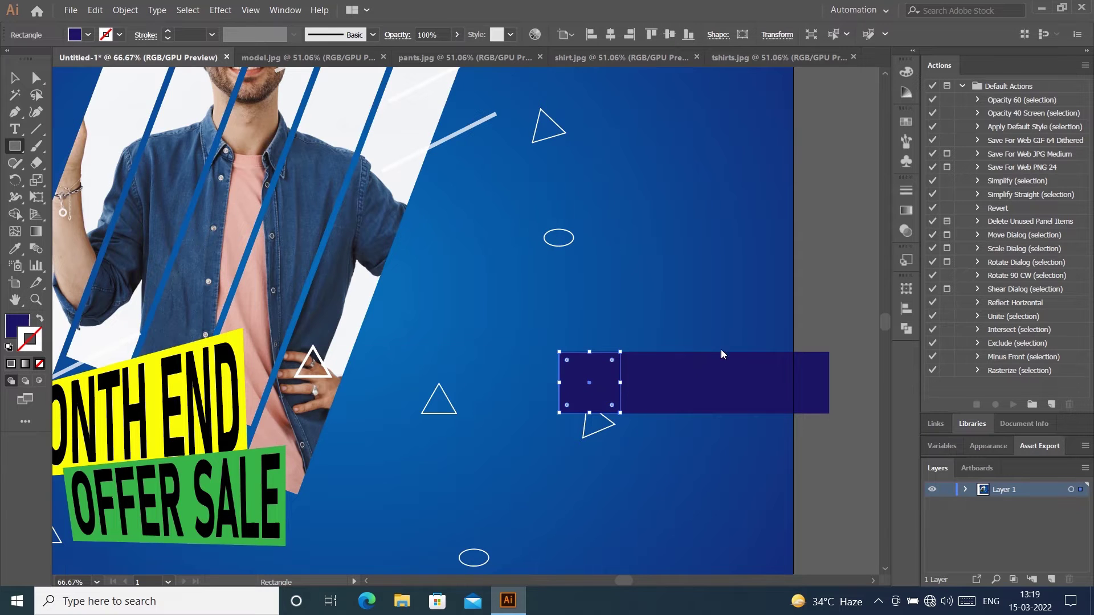
{"action": "left_click_drag", "start_coordinate": [610, 360], "coordinate": [588, 377]}
{"action": "left_click", "coordinate": [17, 78]}
{"action": "left_click", "coordinate": [88, 35]}
{"action": "left_click", "coordinate": [30, 59]}
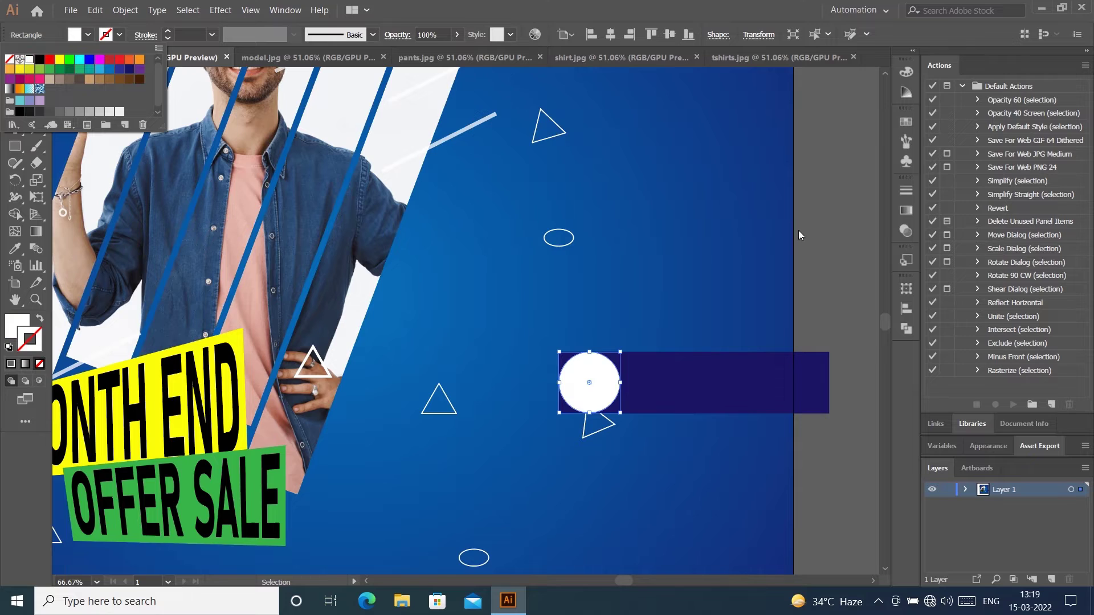
{"action": "left_click", "coordinate": [834, 211]}
{"action": "left_click", "coordinate": [833, 211]}
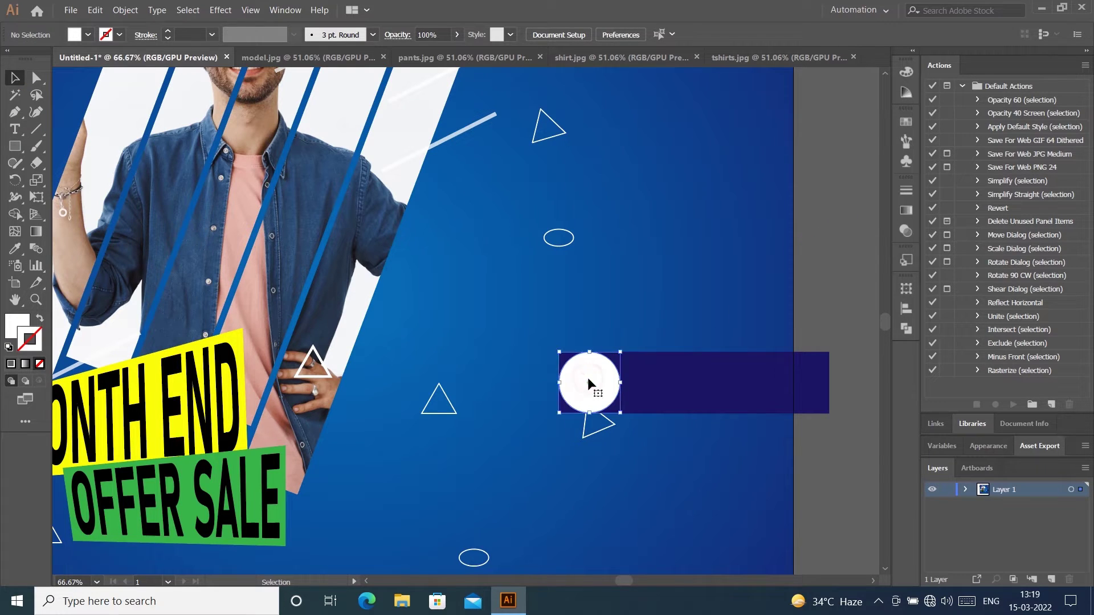
Step: Round the navy bar's left corners by dragging the live corner of its left anchors
{"action": "left_click", "coordinate": [703, 378]}
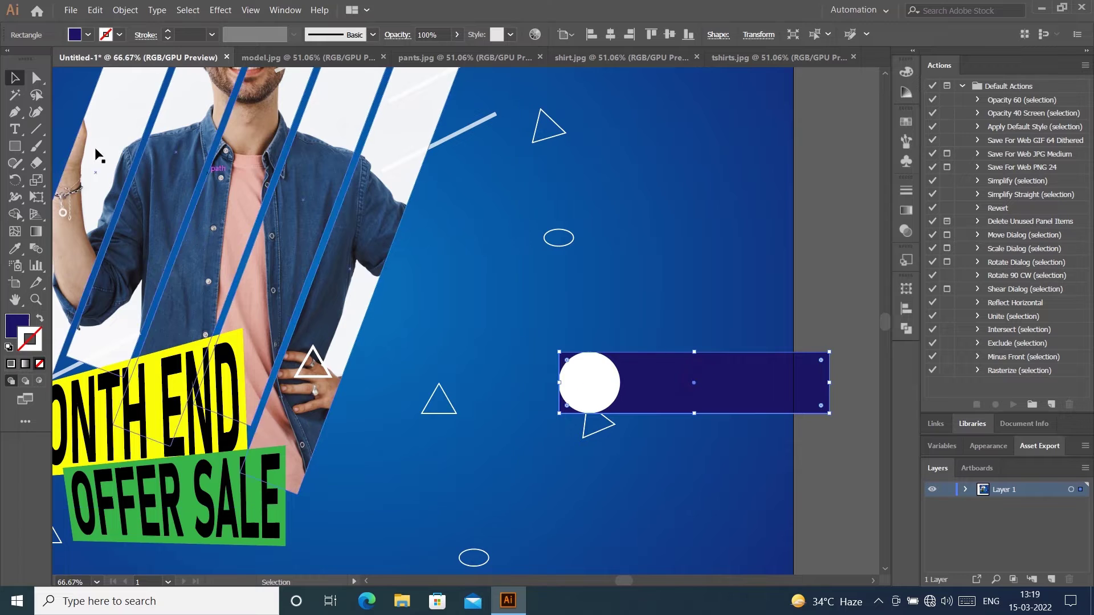
{"action": "left_click", "coordinate": [36, 77]}
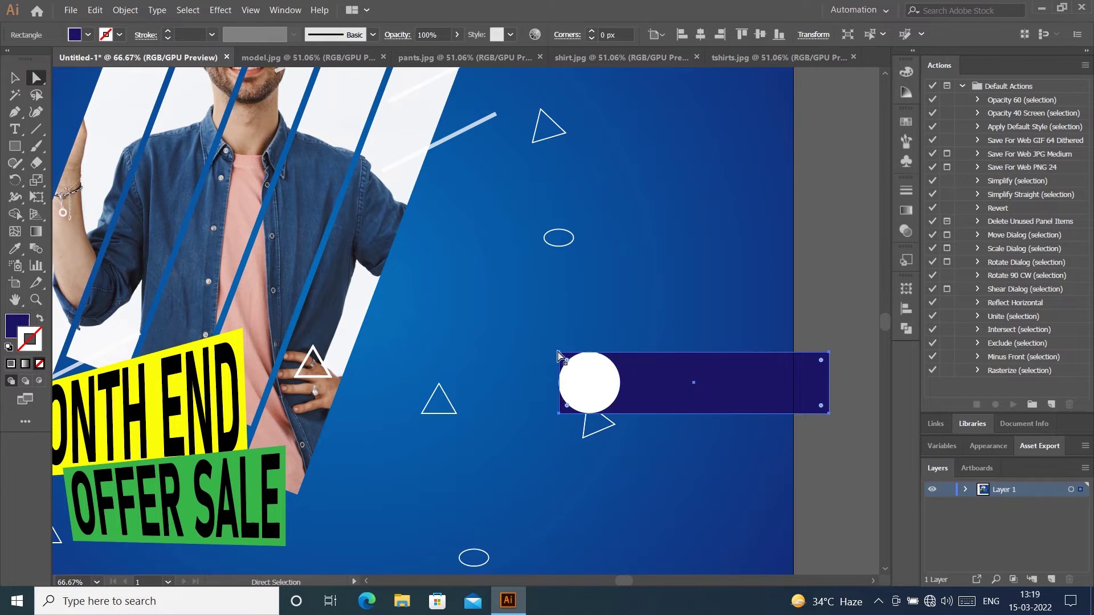
{"action": "left_click", "coordinate": [559, 383]}
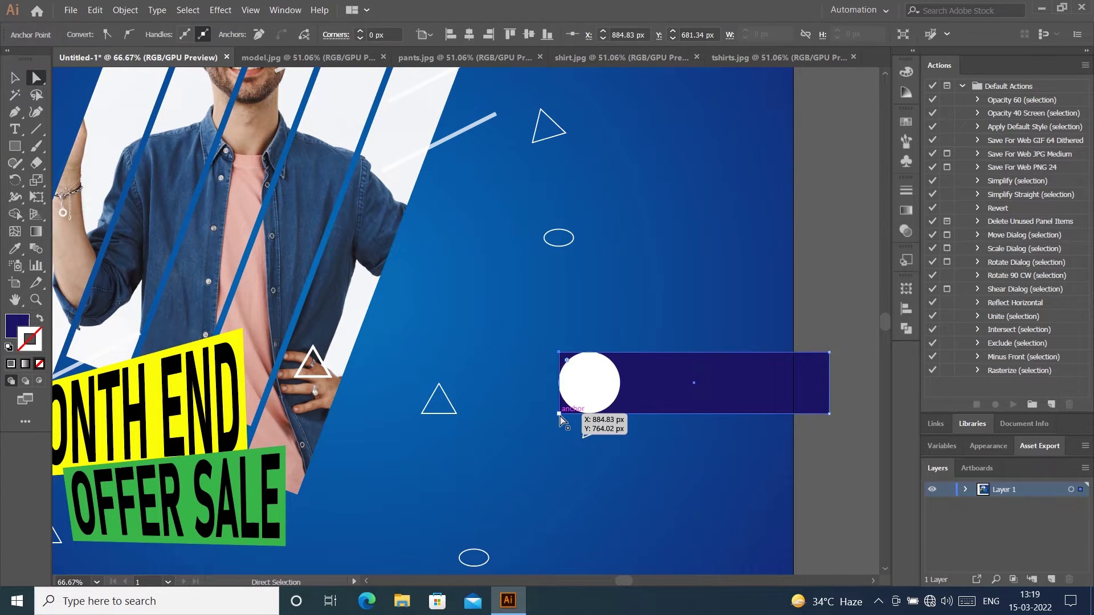
{"action": "left_click_drag", "start_coordinate": [566, 405], "coordinate": [703, 383]}
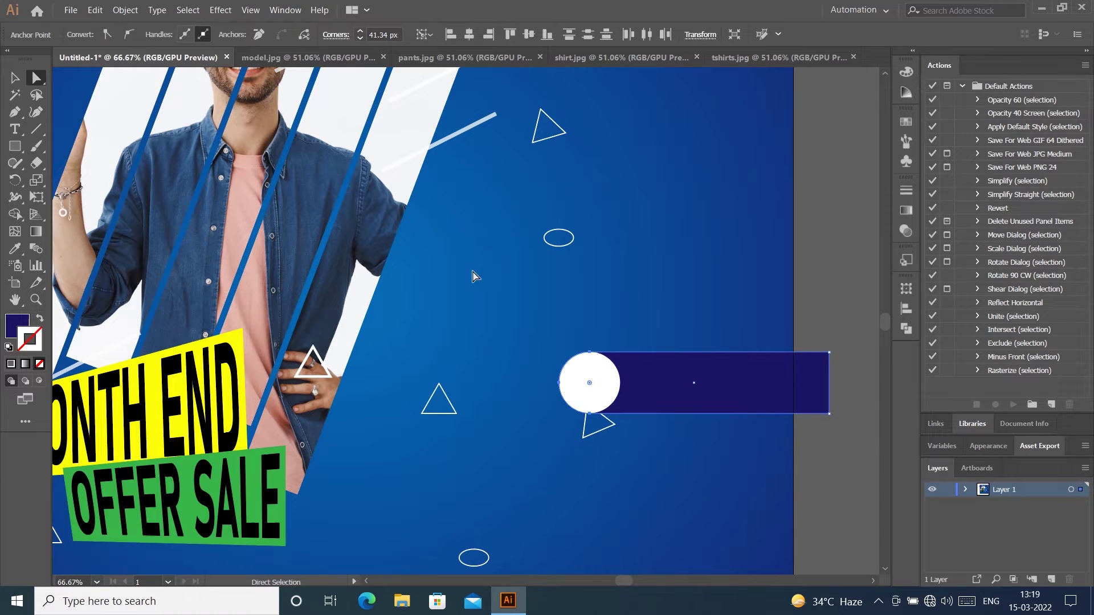
{"action": "left_click", "coordinate": [13, 80]}
Step: Nudge the rounded bar right and shorten it to end at the artboard edge
{"action": "left_click", "coordinate": [752, 333]}
{"action": "left_click", "coordinate": [707, 395]}
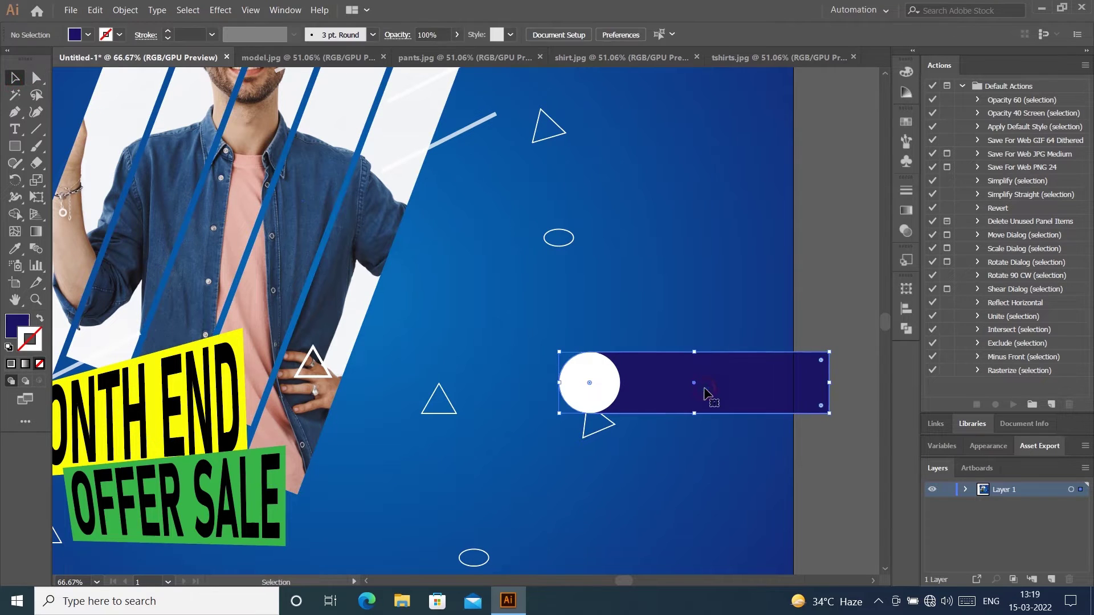
{"action": "left_click_drag", "start_coordinate": [704, 376], "coordinate": [727, 376]}
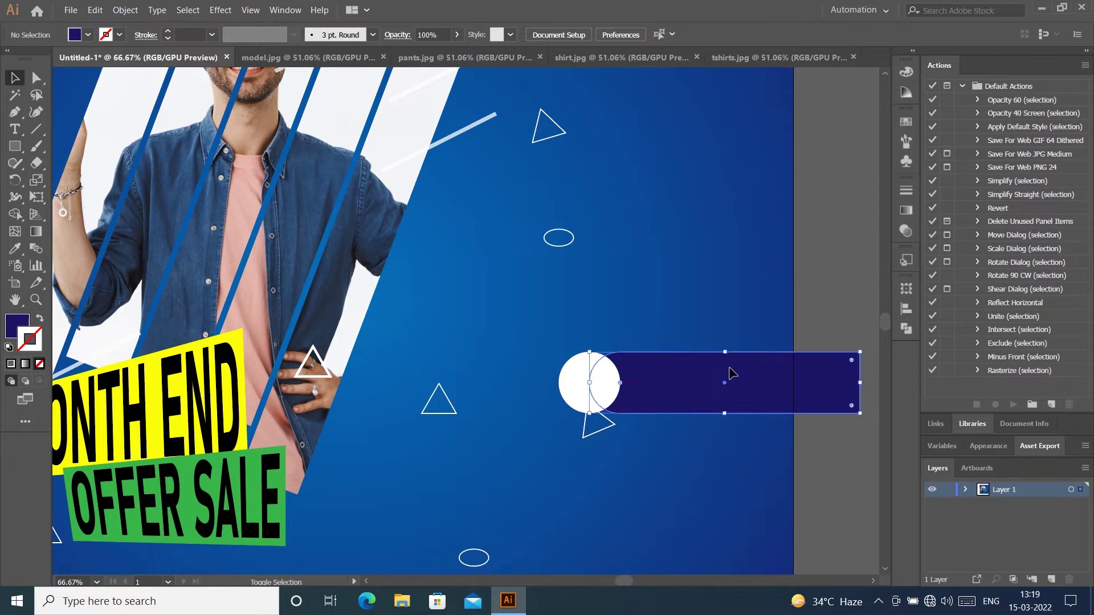
{"action": "left_click", "coordinate": [821, 245]}
{"action": "left_click", "coordinate": [822, 384]}
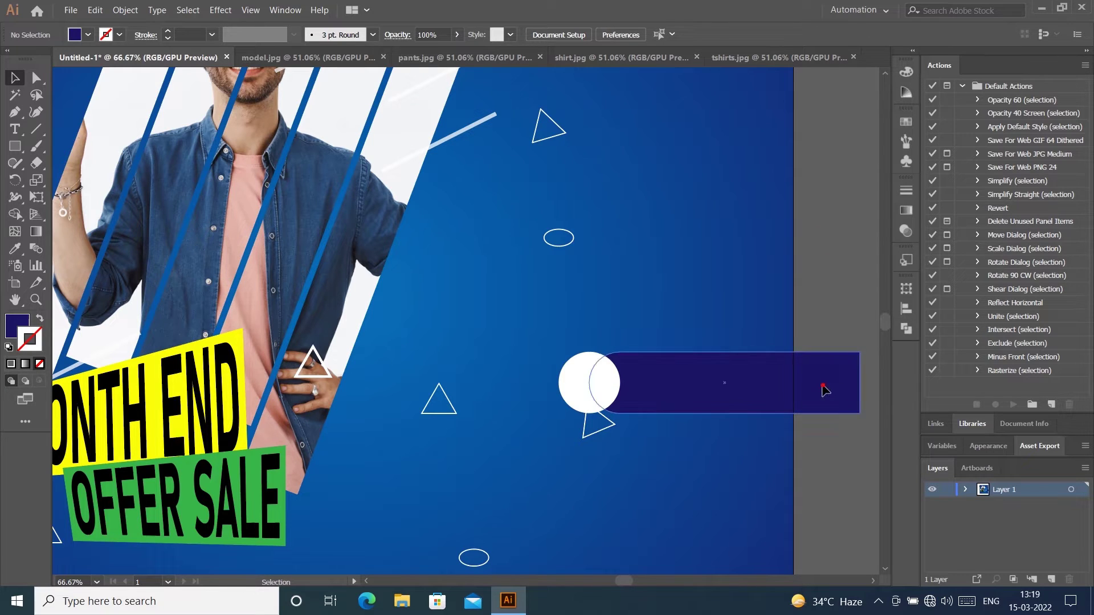
{"action": "left_click", "coordinate": [836, 237]}
{"action": "left_click", "coordinate": [809, 368]}
{"action": "left_click", "coordinate": [845, 216]}
{"action": "left_click", "coordinate": [825, 367]}
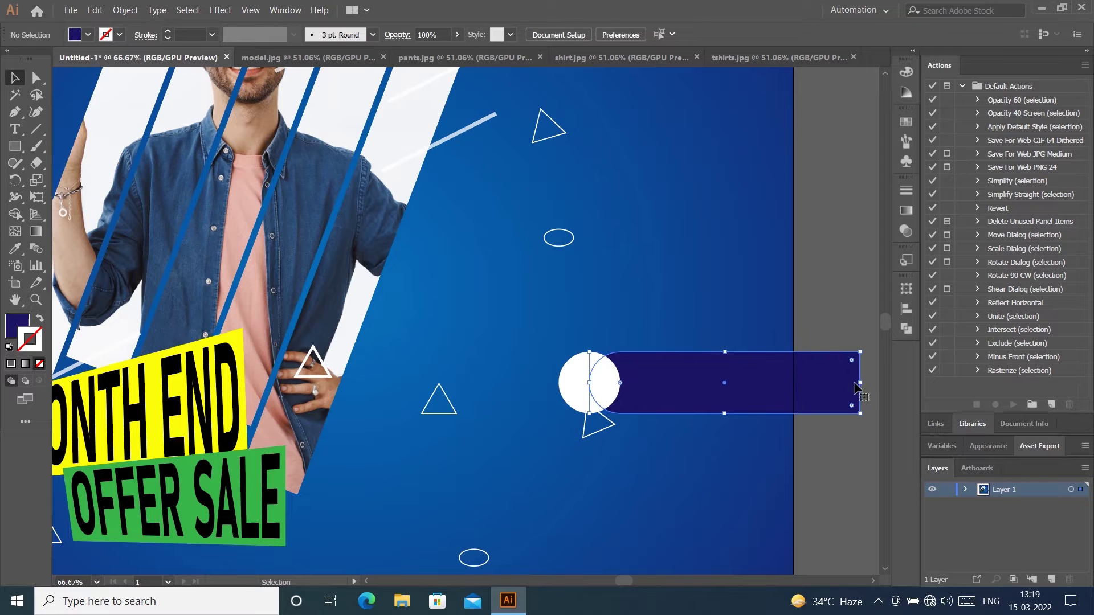
{"action": "left_click_drag", "start_coordinate": [857, 383], "coordinate": [793, 381]}
{"action": "left_click", "coordinate": [826, 299]}
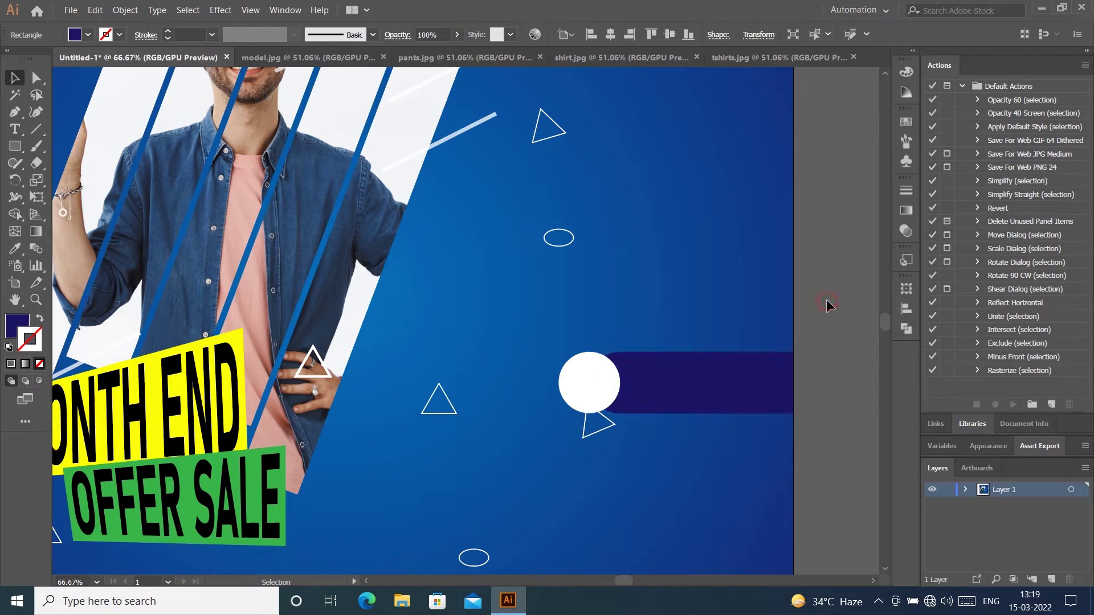
Step: Duplicate the circle-and-bar pair downward and repeat it with Ctrl+D into three evenly spaced rows
{"action": "left_click", "coordinate": [648, 379]}
{"action": "left_click", "coordinate": [598, 381], "text": "shift"}
{"action": "key", "text": "ctrl+0"}
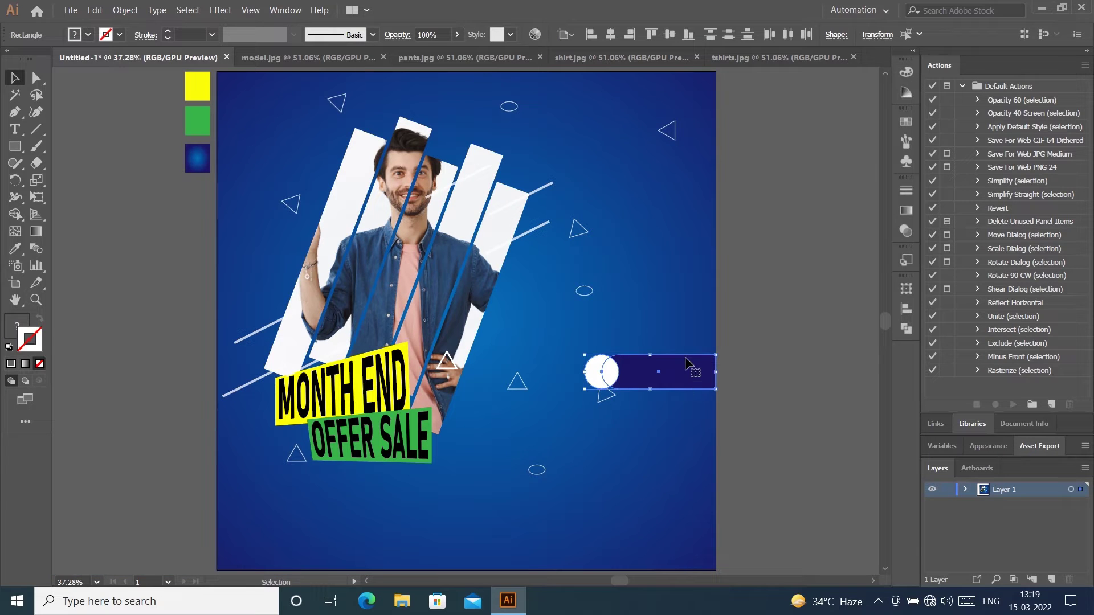
{"action": "left_click_drag", "start_coordinate": [661, 376], "coordinate": [660, 467]}
{"action": "left_click", "coordinate": [660, 441]}
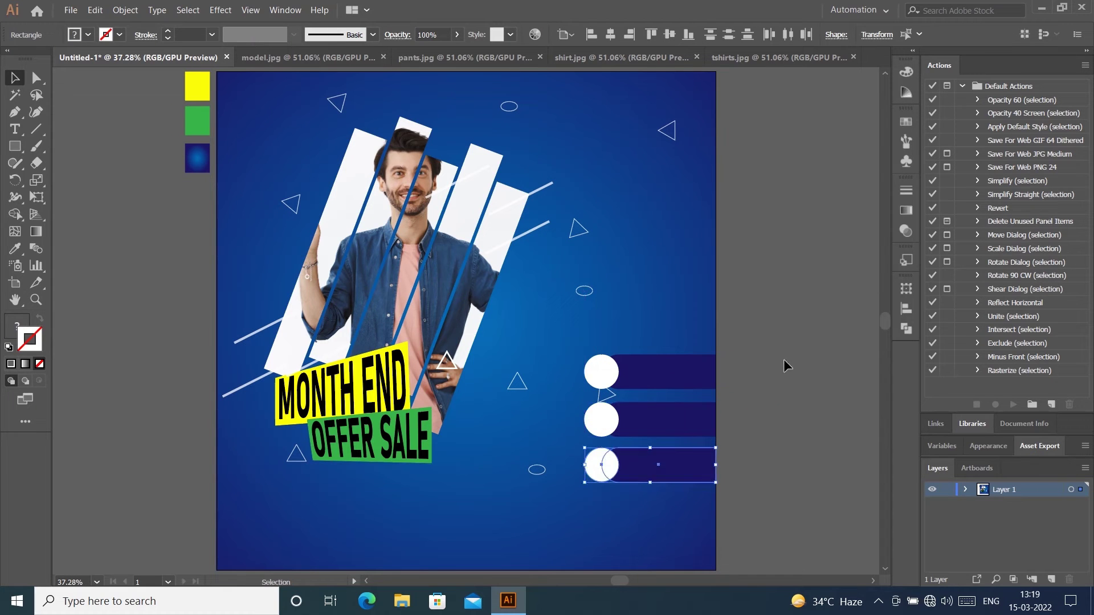
{"action": "left_click", "coordinate": [785, 359]}
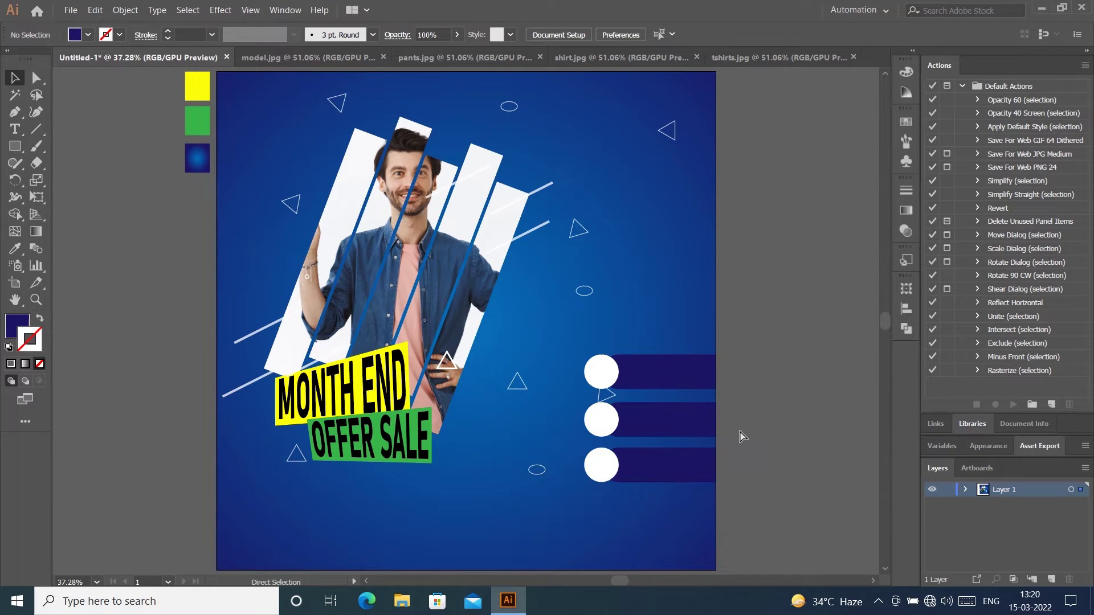
{"action": "key", "text": "ctrl+z"}
{"action": "key", "text": "ctrl+d"}
{"action": "left_click", "coordinate": [758, 400]}
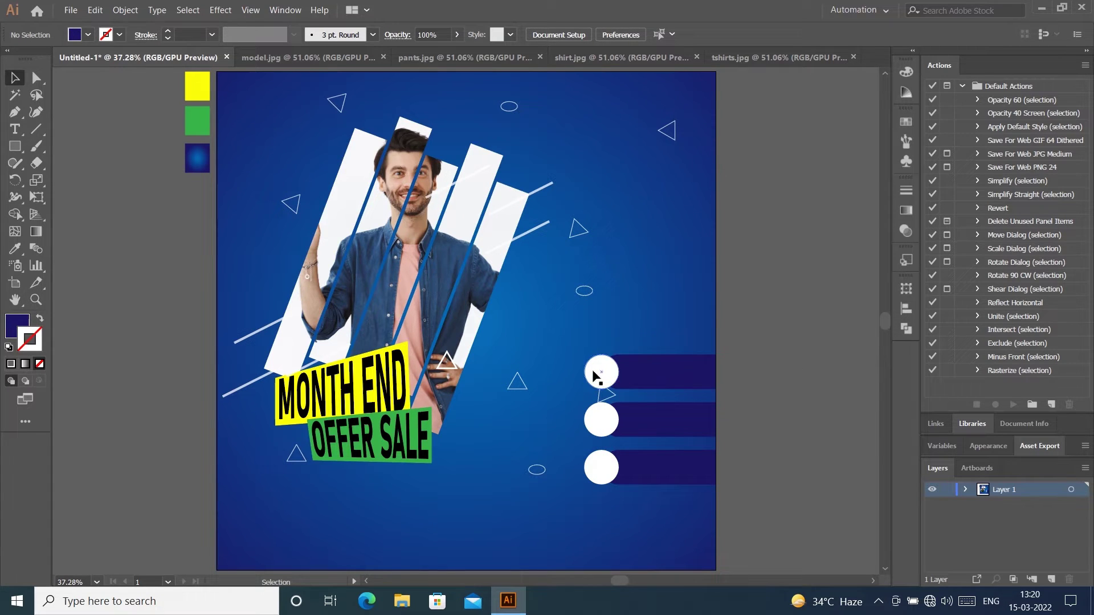
Step: Give the MONTH END / OFFER SALE labels a Drop Shadow at 50% opacity
{"action": "left_click", "coordinate": [344, 405]}
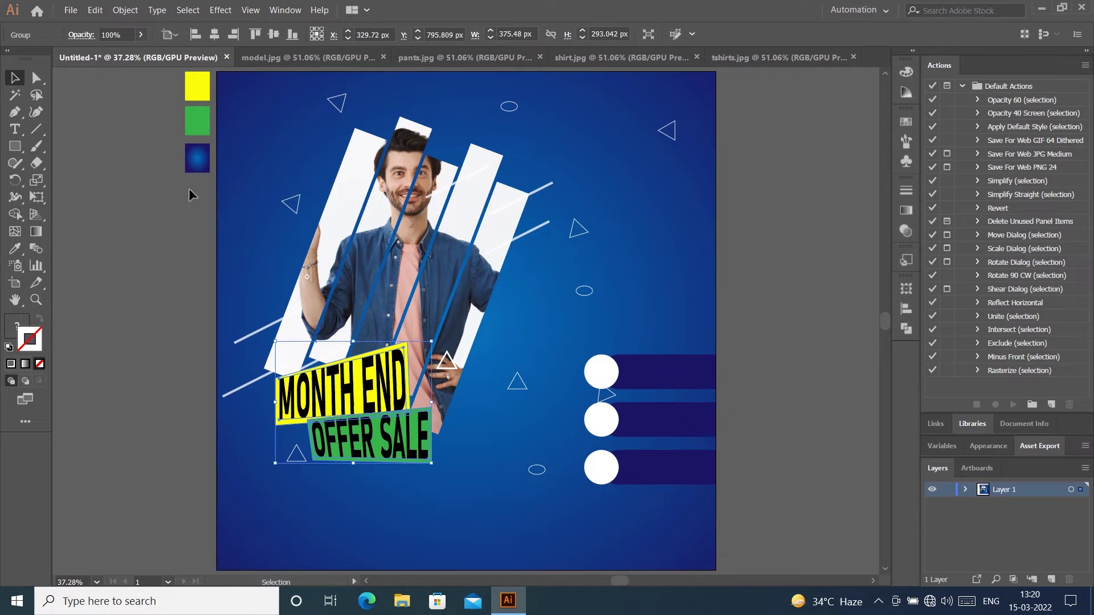
{"action": "left_click", "coordinate": [226, 11]}
{"action": "mouse_move", "coordinate": [342, 191]}
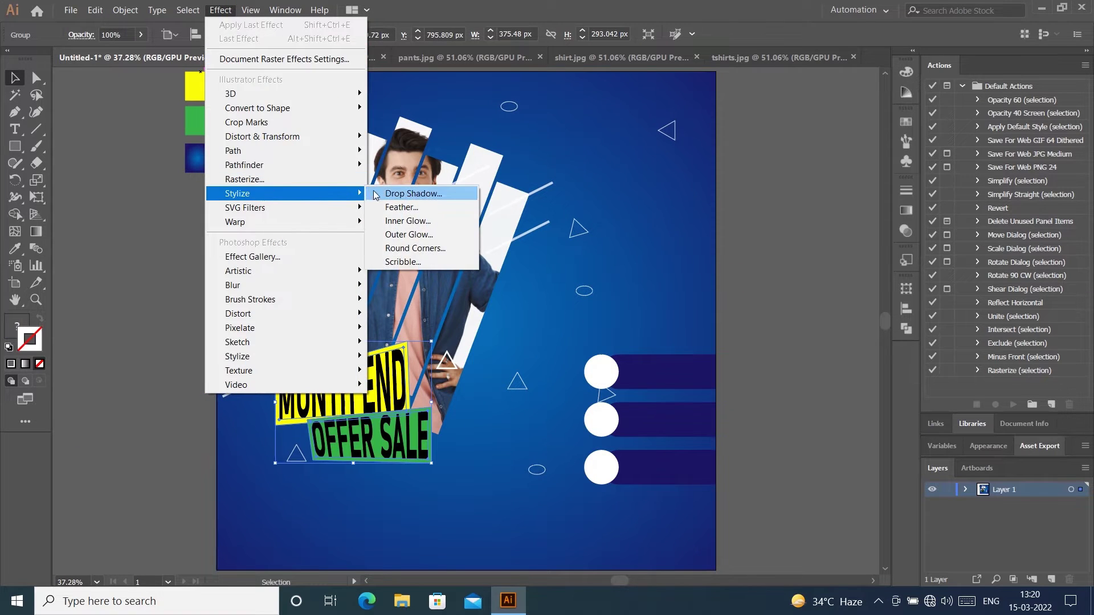
{"action": "left_click", "coordinate": [423, 195]}
{"action": "left_click", "coordinate": [579, 351]}
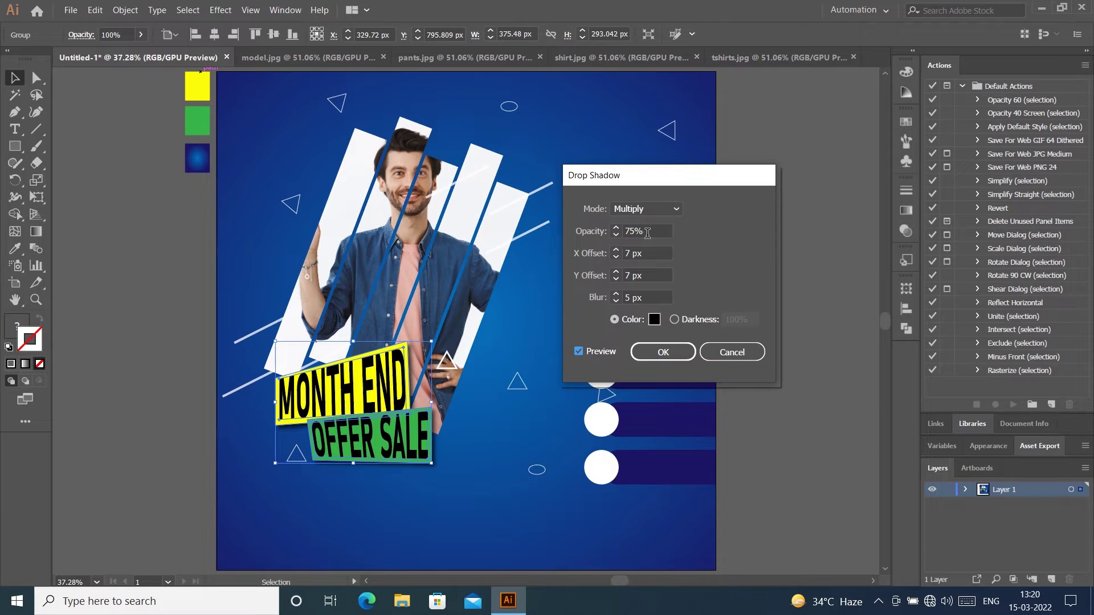
{"action": "double_click", "coordinate": [647, 233]}
{"action": "type", "text": "50"}
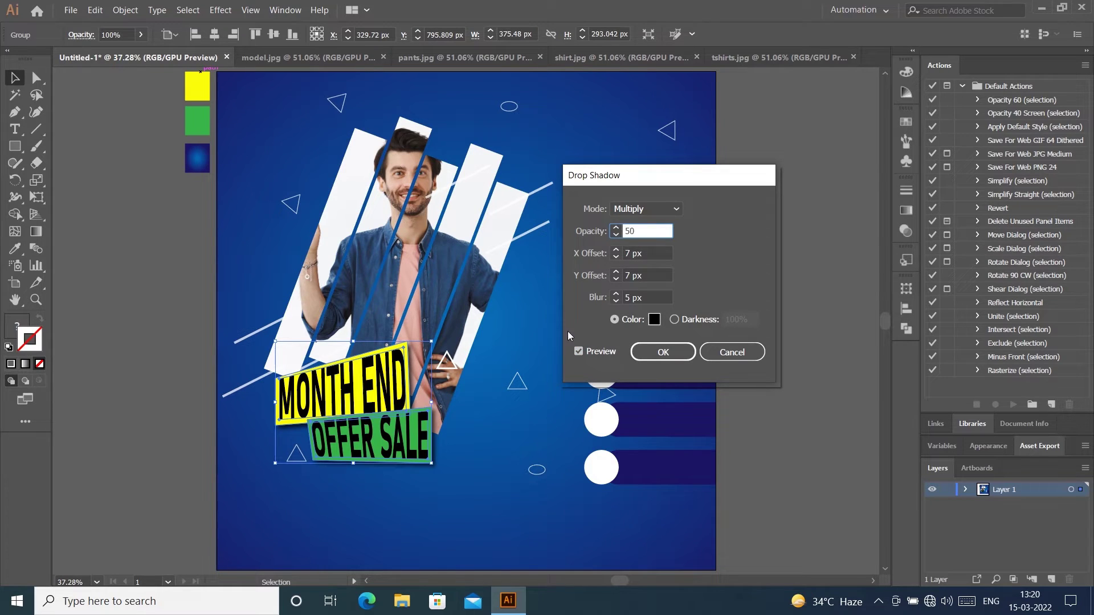
{"action": "left_click", "coordinate": [580, 351]}
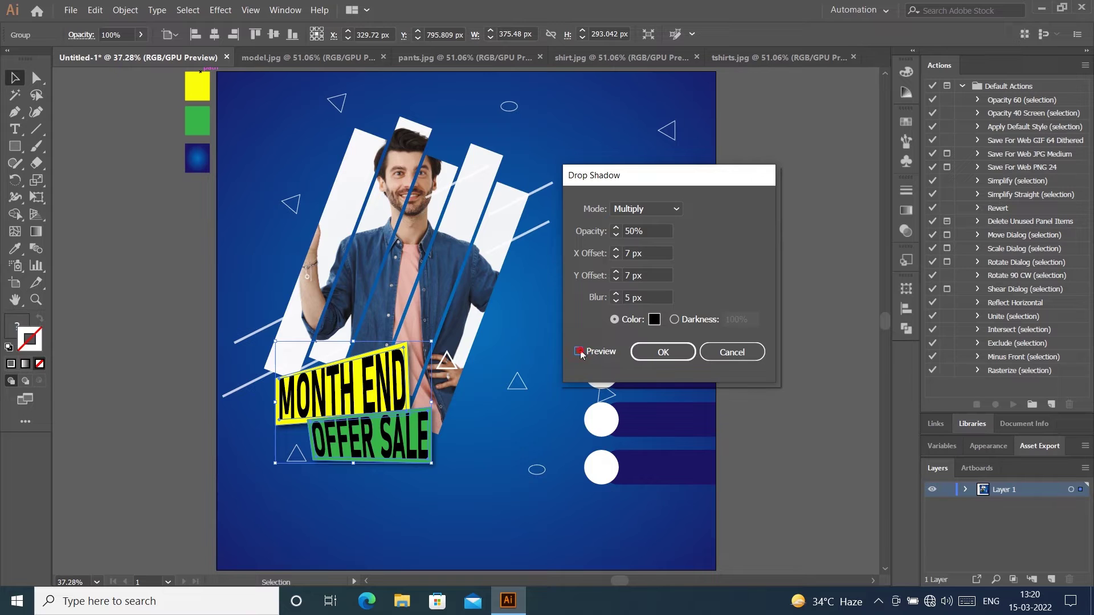
{"action": "left_click", "coordinate": [661, 353]}
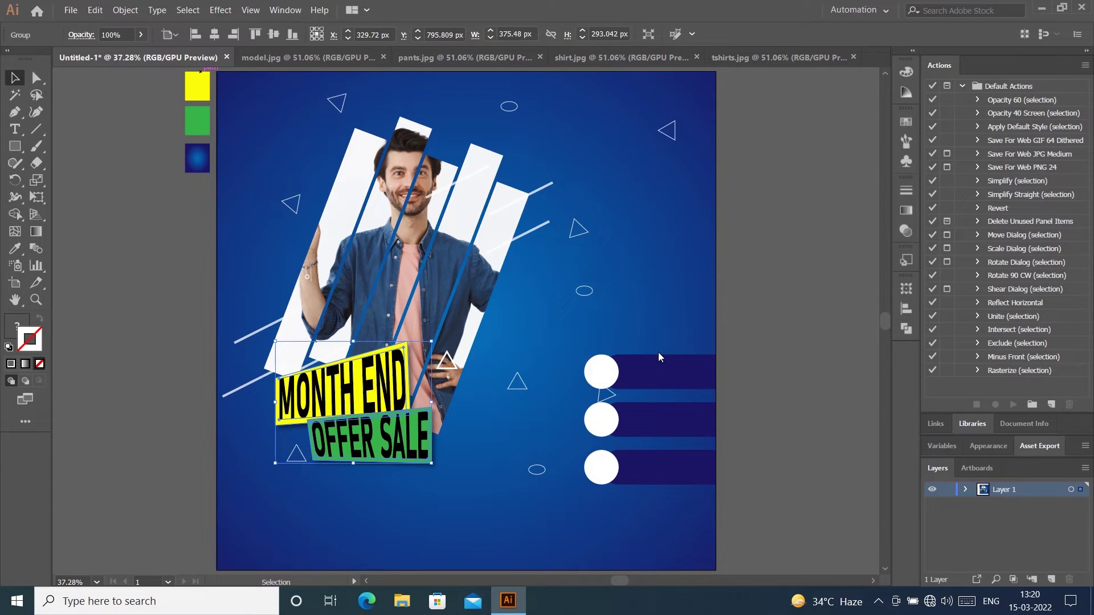
{"action": "left_click", "coordinate": [784, 296]}
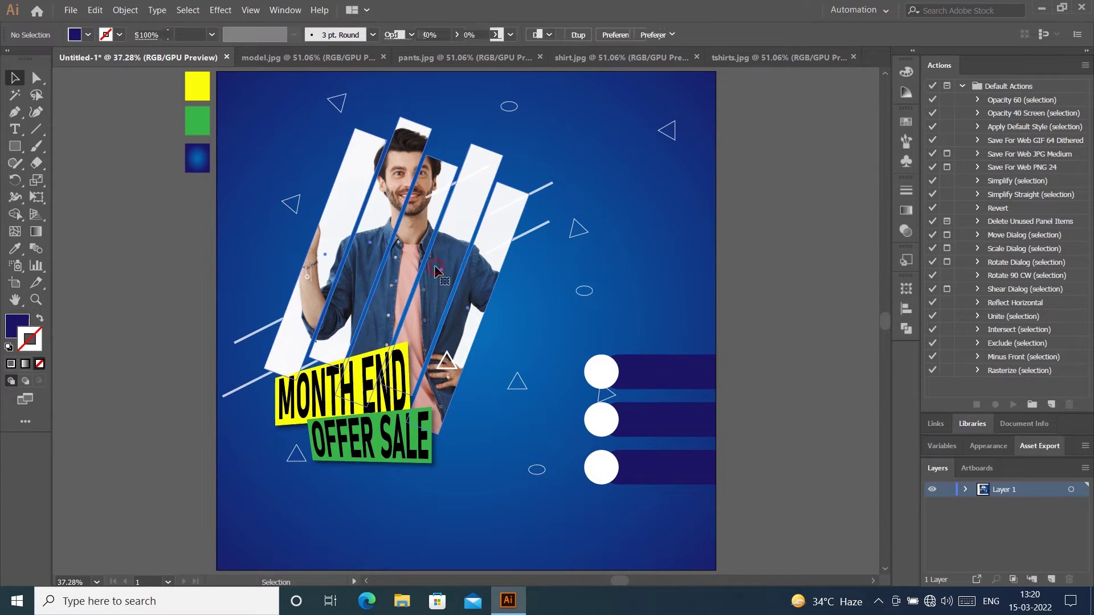
Step: Apply the same Drop Shadow to the clipped model photo group
{"action": "left_click", "coordinate": [467, 240]}
{"action": "left_click", "coordinate": [220, 10]}
{"action": "left_click", "coordinate": [255, 182]}
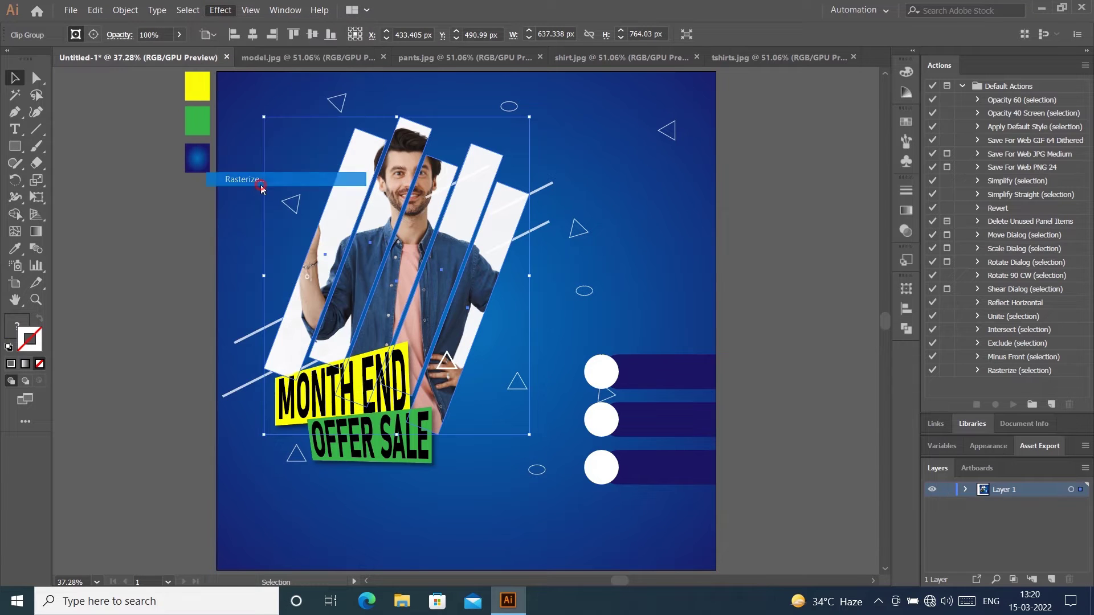
{"action": "left_click", "coordinate": [664, 397]}
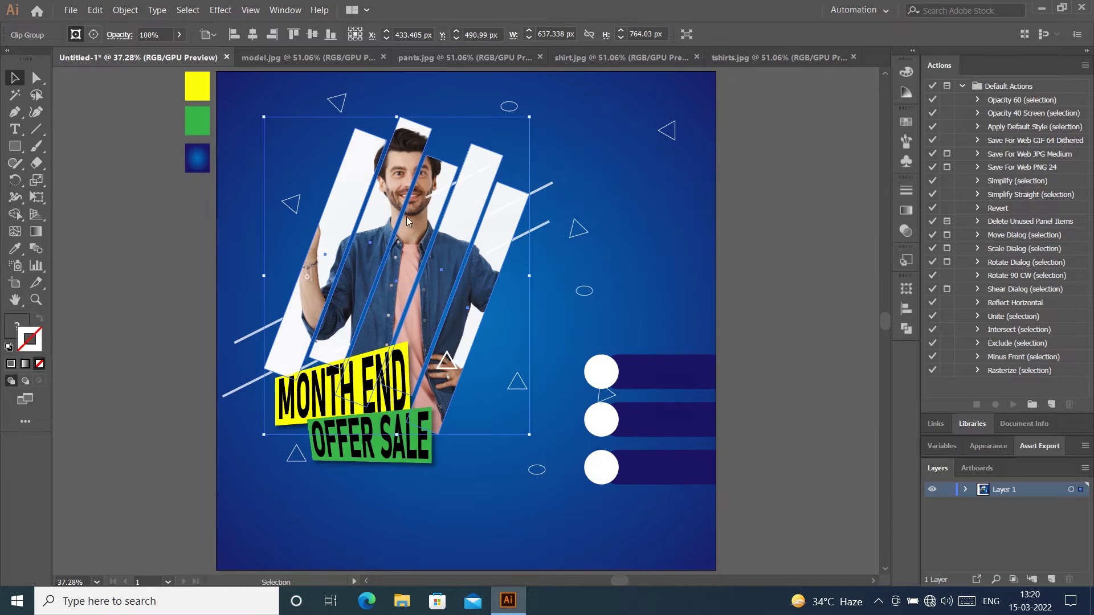
{"action": "left_click", "coordinate": [221, 9]}
{"action": "mouse_move", "coordinate": [246, 192]}
{"action": "left_click", "coordinate": [397, 188]}
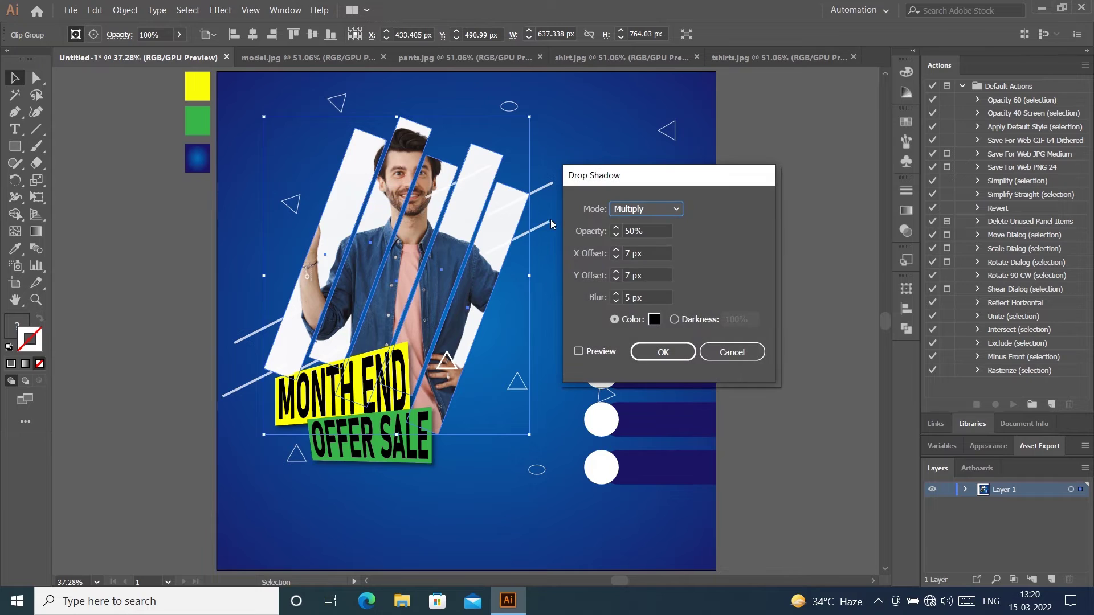
{"action": "left_click", "coordinate": [579, 351]}
{"action": "left_click", "coordinate": [660, 354]}
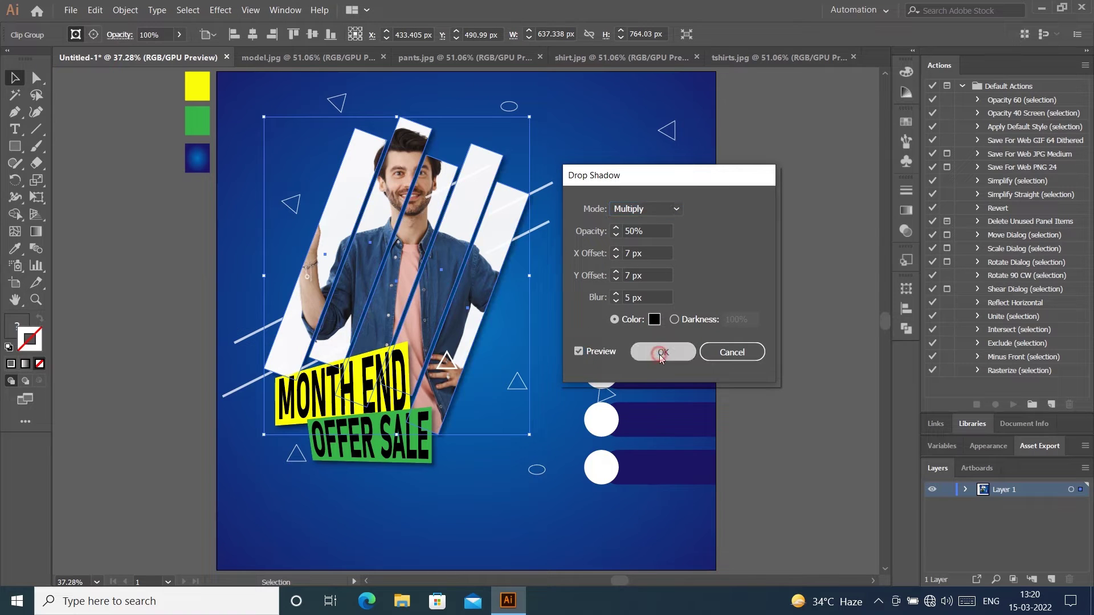
{"action": "left_click", "coordinate": [781, 244]}
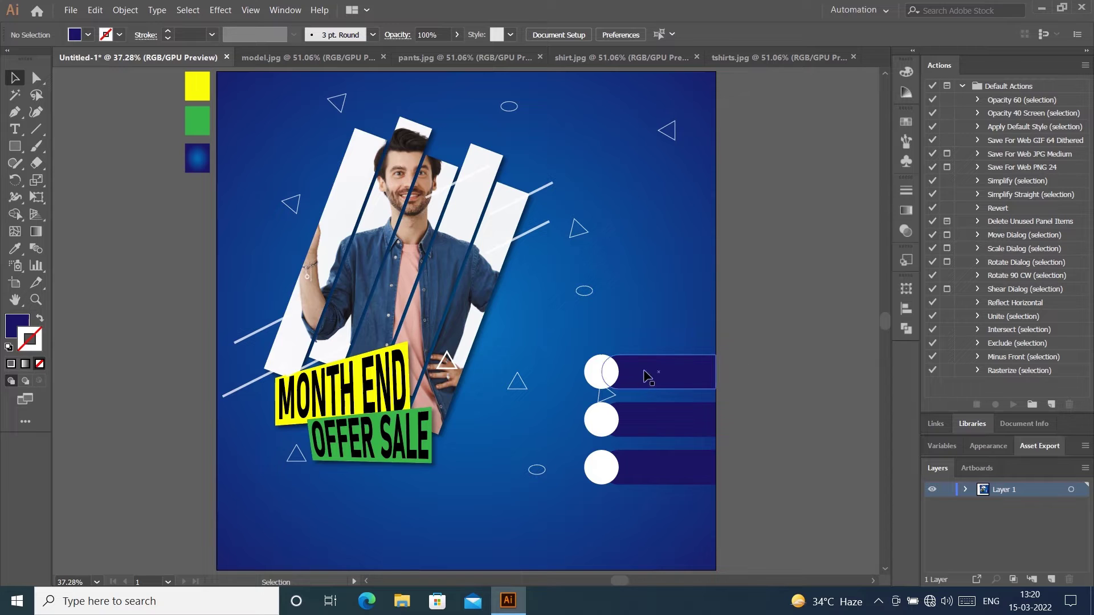
Step: Paste the shirt.jpg photo into the banner document and close model.jpg
{"action": "left_click", "coordinate": [585, 406]}
{"action": "left_click", "coordinate": [757, 311]}
{"action": "left_click", "coordinate": [610, 62]}
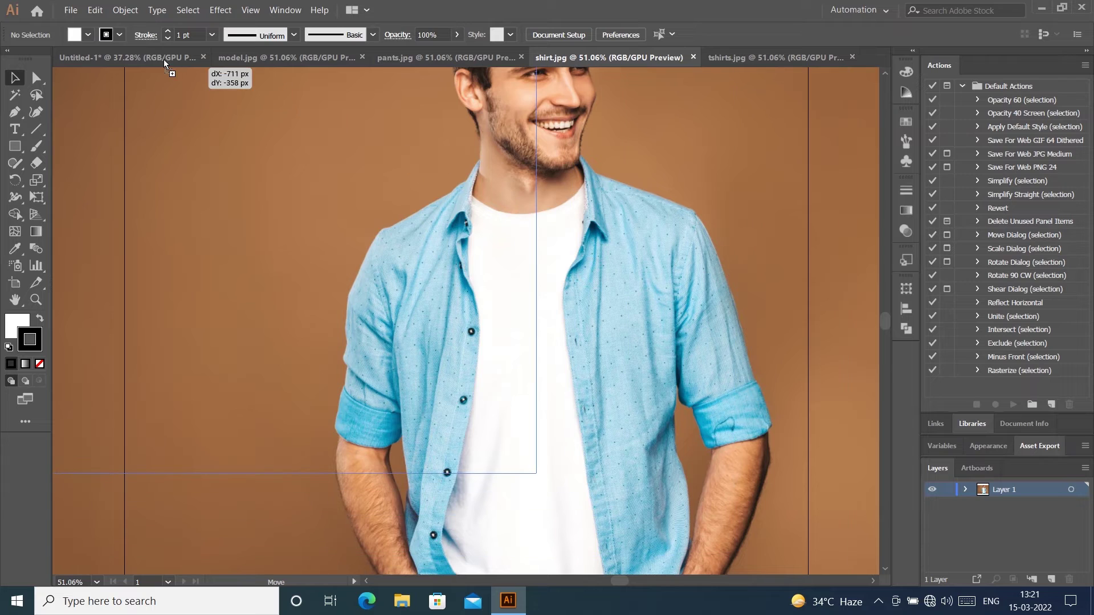
{"action": "left_click", "coordinate": [162, 59]}
{"action": "key", "text": "ctrl+v"}
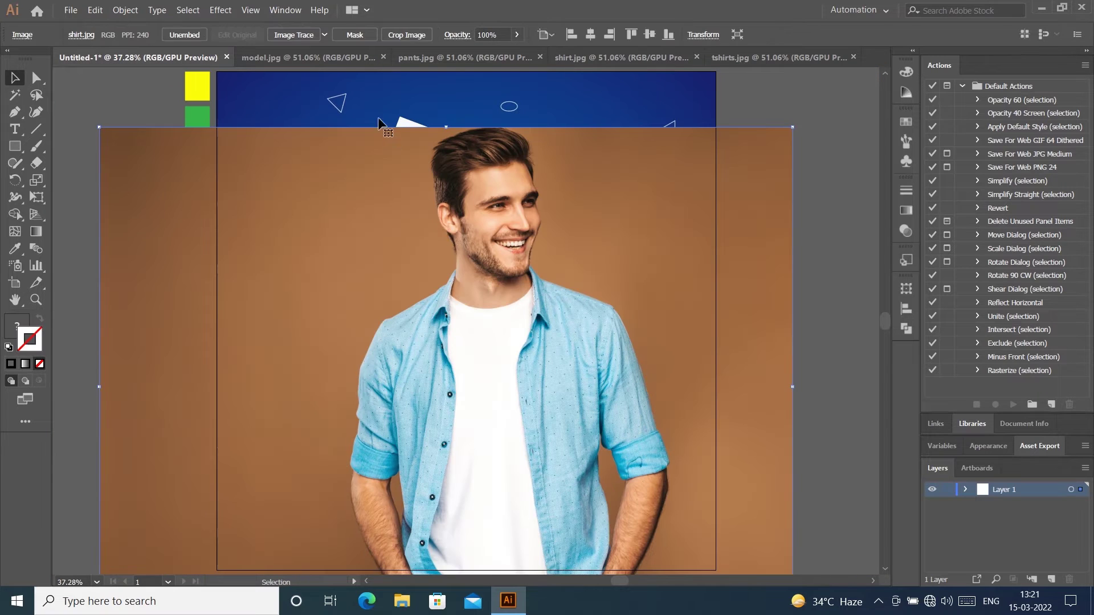
{"action": "left_click", "coordinate": [382, 58]}
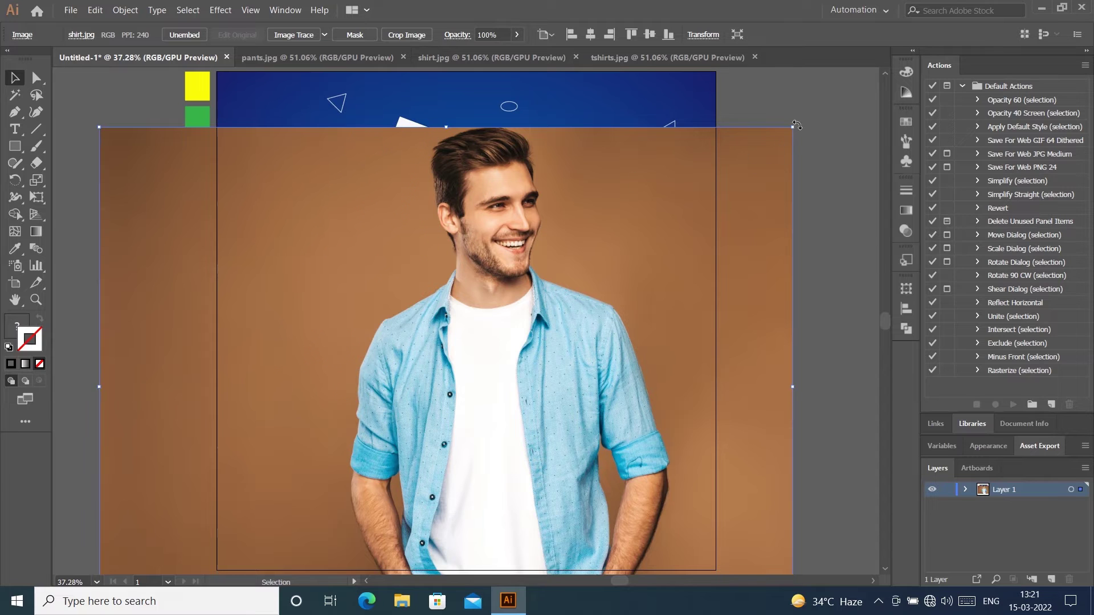
Step: Scale the shirt photo down to about 377 px wide and place it above the top bar
{"action": "left_click_drag", "start_coordinate": [796, 125], "coordinate": [503, 344]}
{"action": "left_click_drag", "start_coordinate": [445, 437], "coordinate": [624, 324]}
{"action": "left_click_drag", "start_coordinate": [683, 232], "coordinate": [495, 370]}
{"action": "left_click_drag", "start_coordinate": [419, 423], "coordinate": [634, 338]}
{"action": "left_click_drag", "start_coordinate": [709, 292], "coordinate": [596, 276]}
Step: Bring the top white circle forward and fit the shirt photo onto it at circle size
{"action": "left_click", "coordinate": [604, 368]}
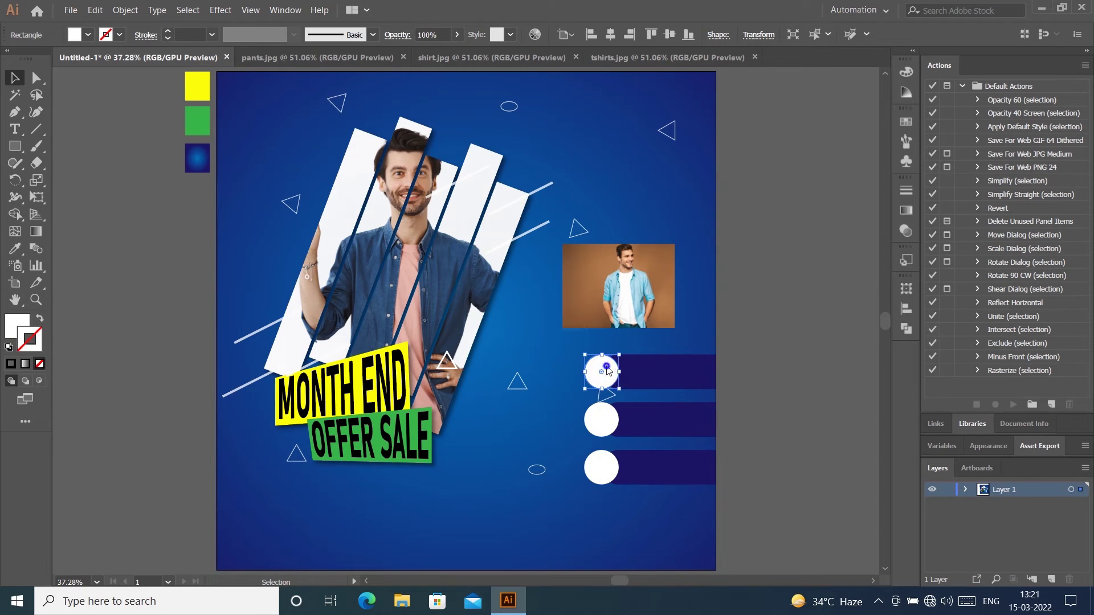
{"action": "right_click", "coordinate": [608, 371]}
{"action": "mouse_move", "coordinate": [655, 300]}
{"action": "left_click", "coordinate": [782, 302]}
{"action": "left_click_drag", "start_coordinate": [633, 288], "coordinate": [628, 346]}
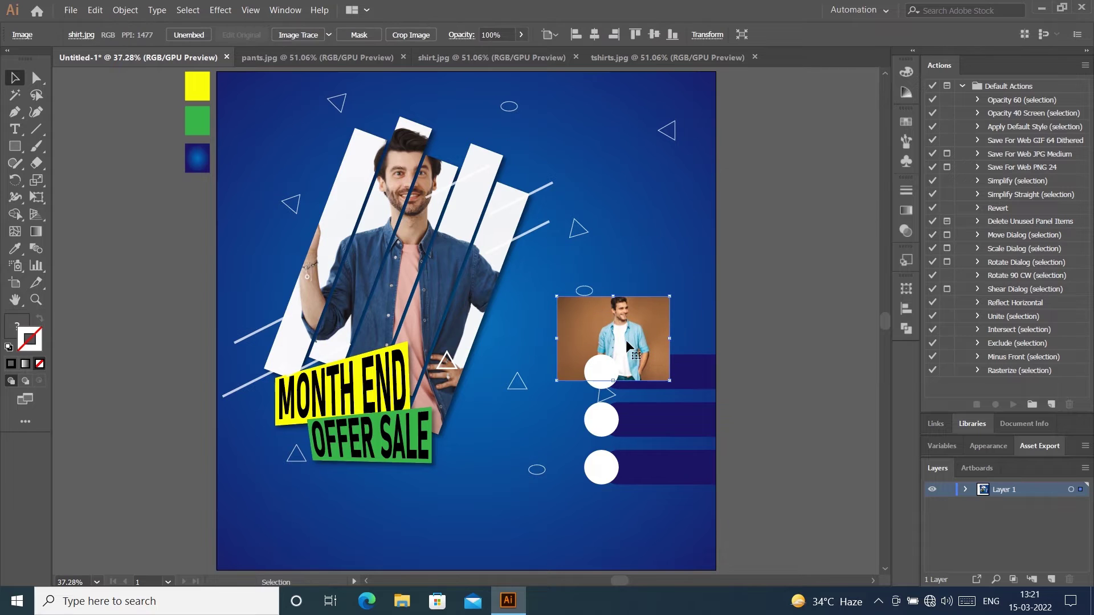
{"action": "left_click_drag", "start_coordinate": [669, 300], "coordinate": [590, 359]}
{"action": "left_click_drag", "start_coordinate": [635, 395], "coordinate": [628, 390]}
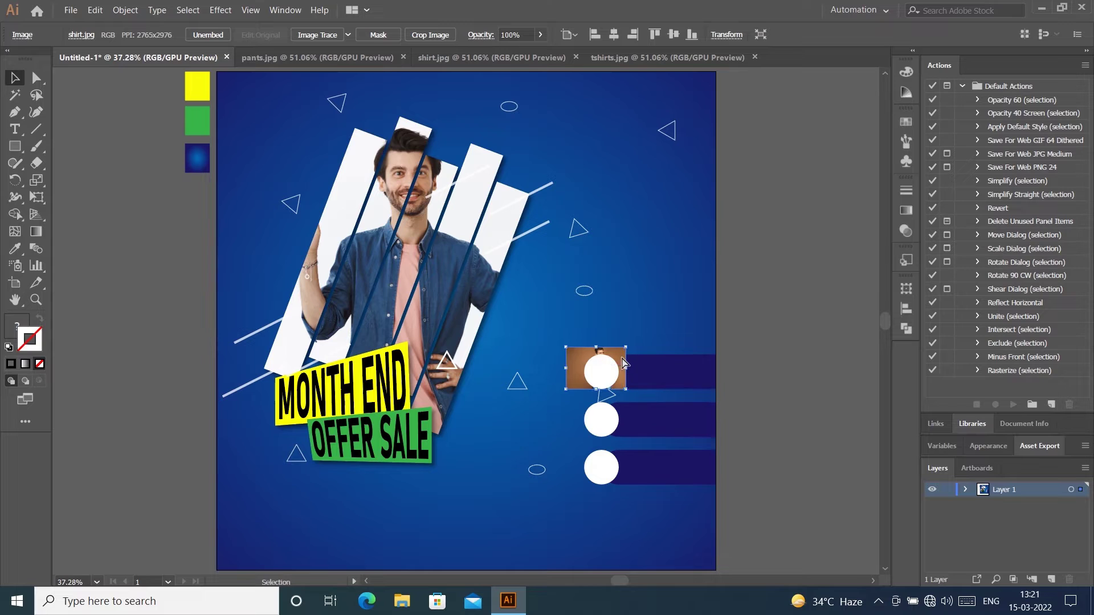
{"action": "left_click", "coordinate": [764, 297]}
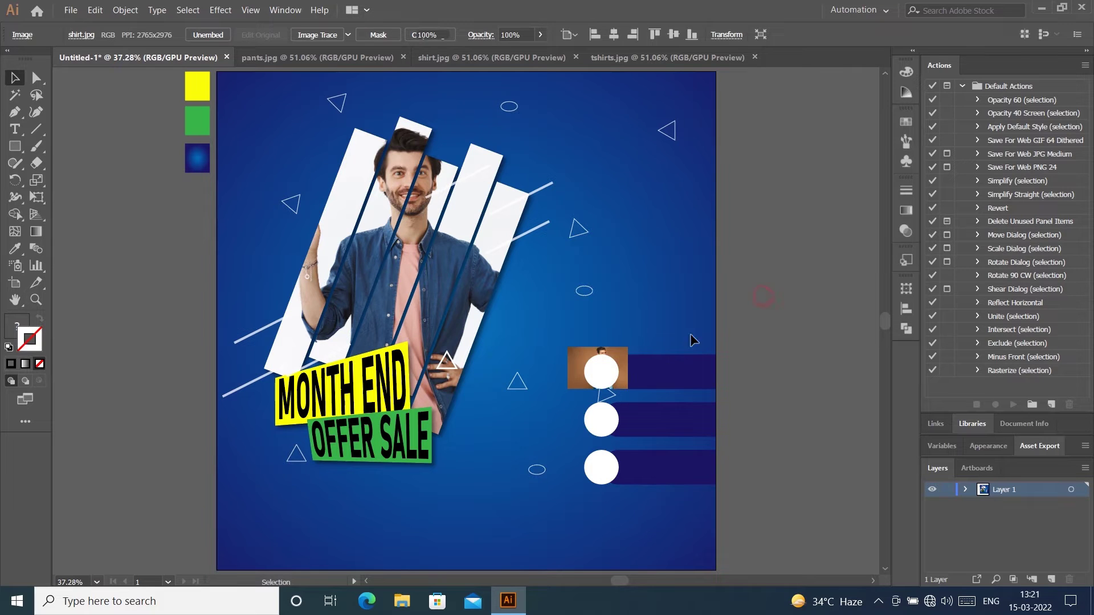
Step: Clip the shirt photo inside the top white circle with Make Clipping Mask
{"action": "left_click", "coordinate": [583, 360]}
{"action": "left_click", "coordinate": [599, 364], "text": "shift"}
{"action": "right_click", "coordinate": [600, 364]}
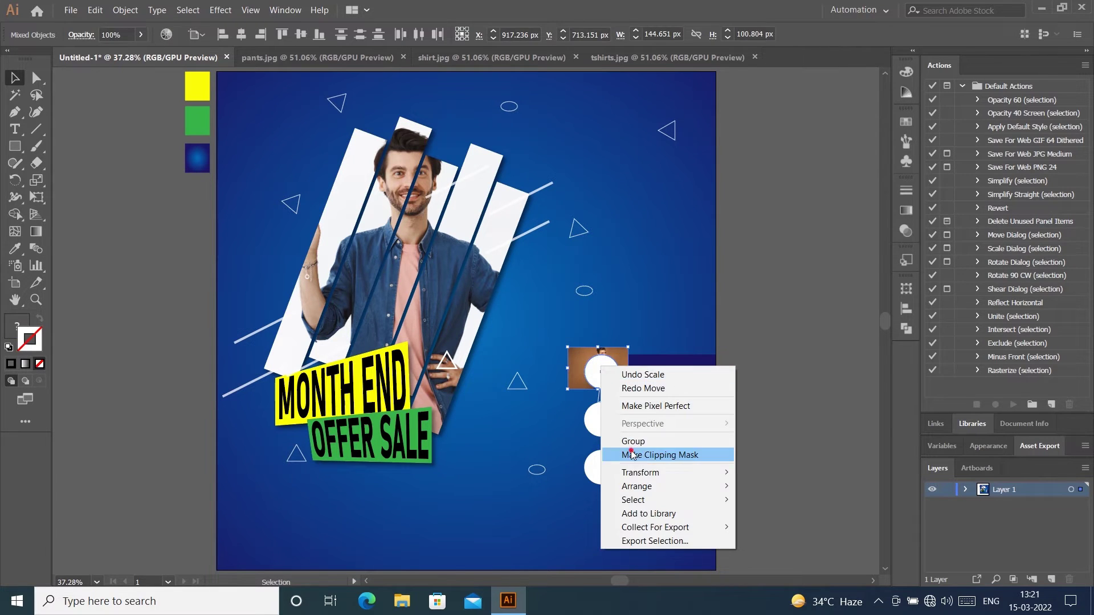
{"action": "left_click", "coordinate": [631, 454]}
{"action": "left_click", "coordinate": [771, 311]}
Step: Shift the shirt photo up inside the top circle's clip group
{"action": "left_click", "coordinate": [592, 373]}
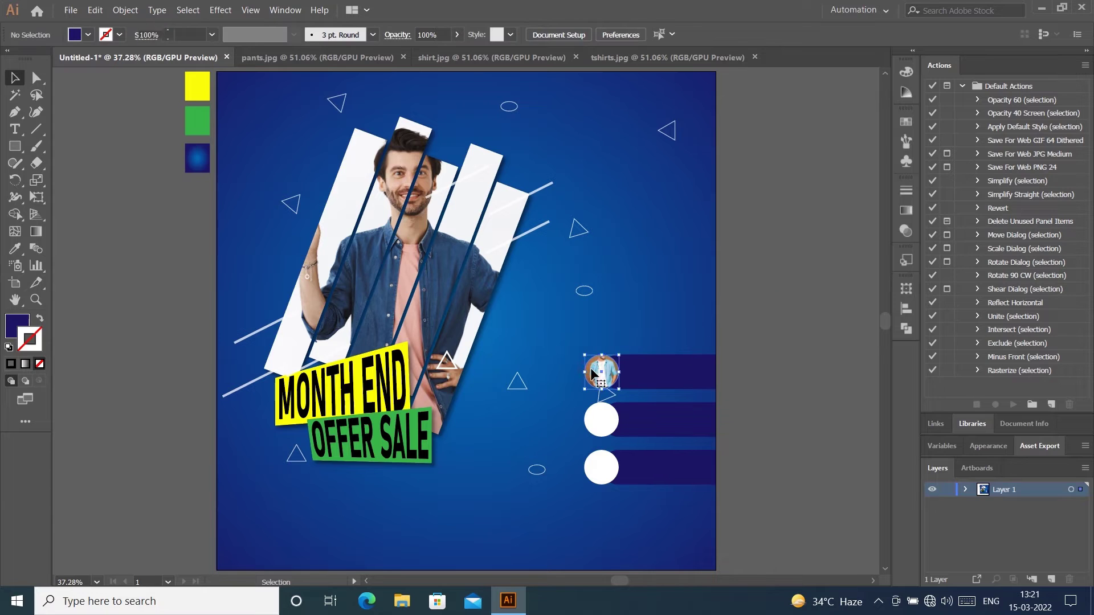
{"action": "double_click", "coordinate": [595, 369]}
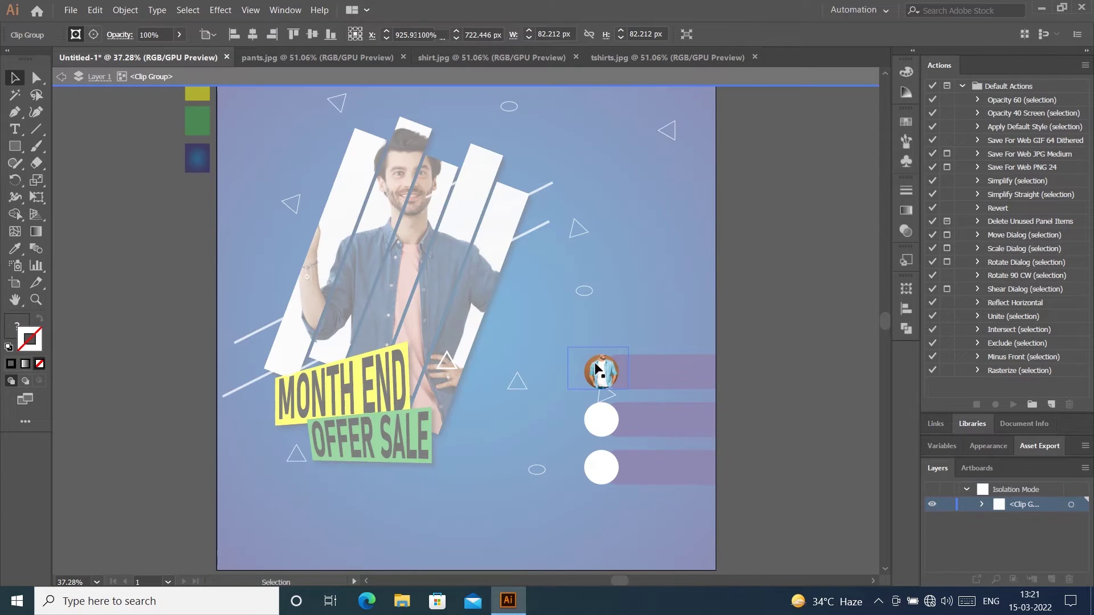
{"action": "left_click", "coordinate": [622, 385]}
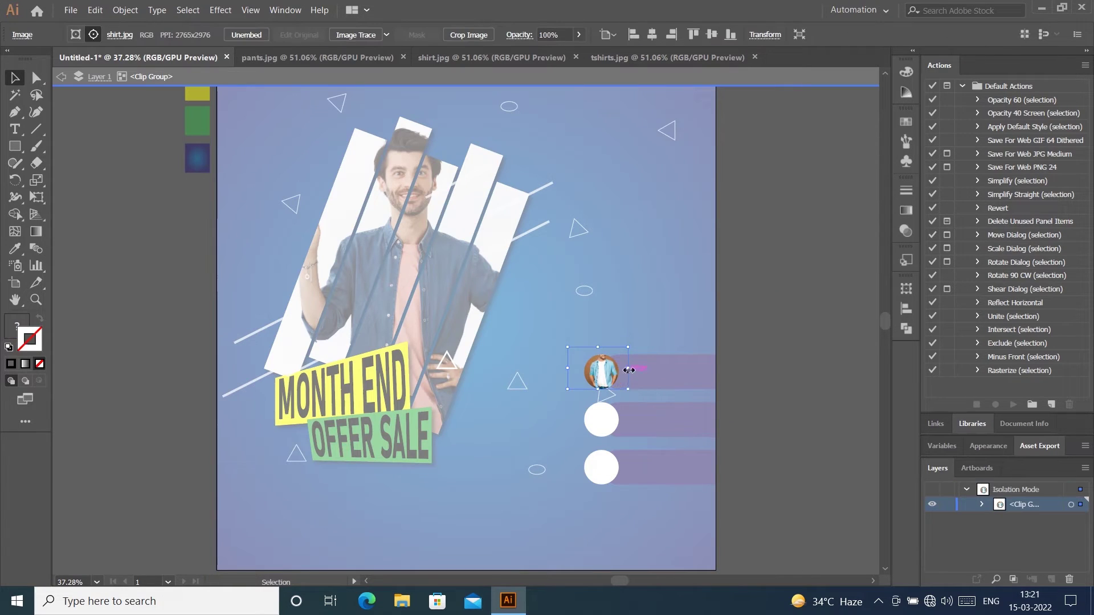
{"action": "left_click_drag", "start_coordinate": [620, 361], "coordinate": [620, 361]}
{"action": "left_click", "coordinate": [703, 334]}
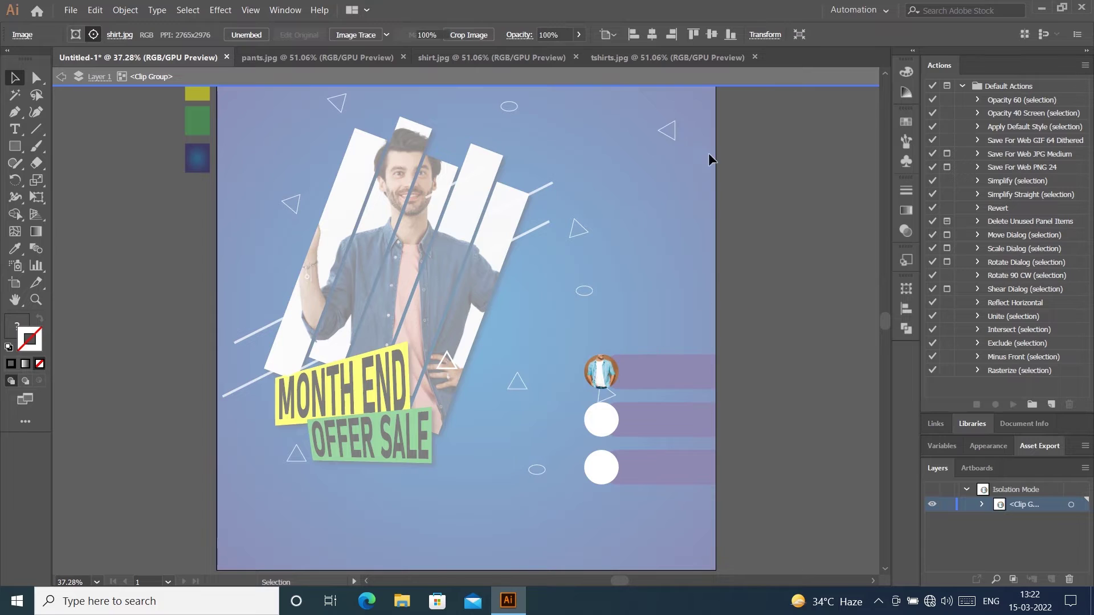
{"action": "left_click", "coordinate": [760, 74]}
{"action": "left_click", "coordinate": [600, 376]}
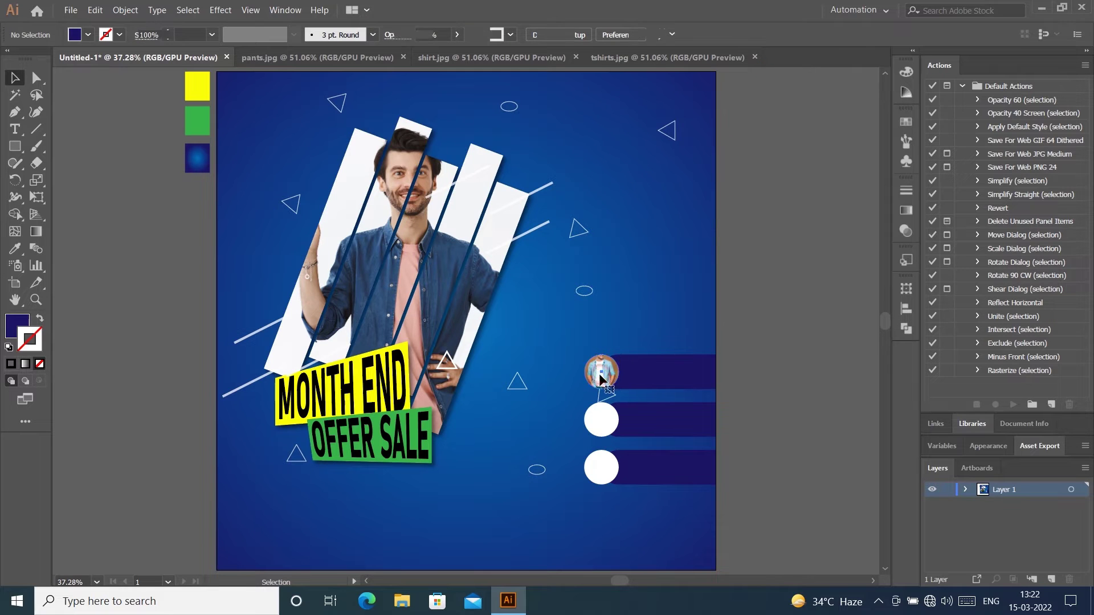
{"action": "left_click", "coordinate": [754, 334]}
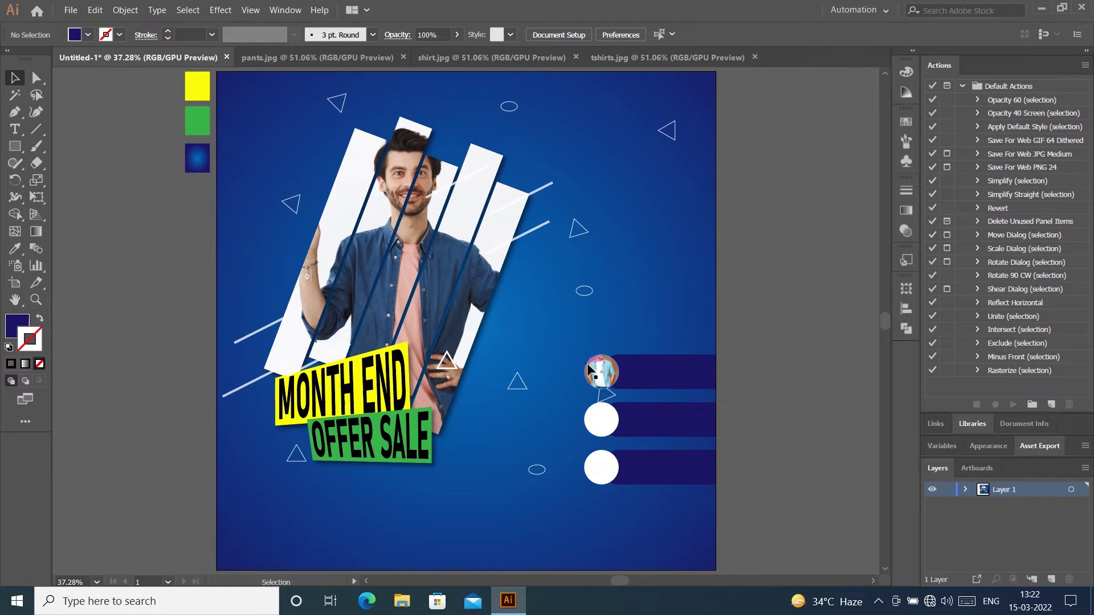
Step: Nudge the shirt photo right, down and left until the model sits centred
{"action": "double_click", "coordinate": [598, 371]}
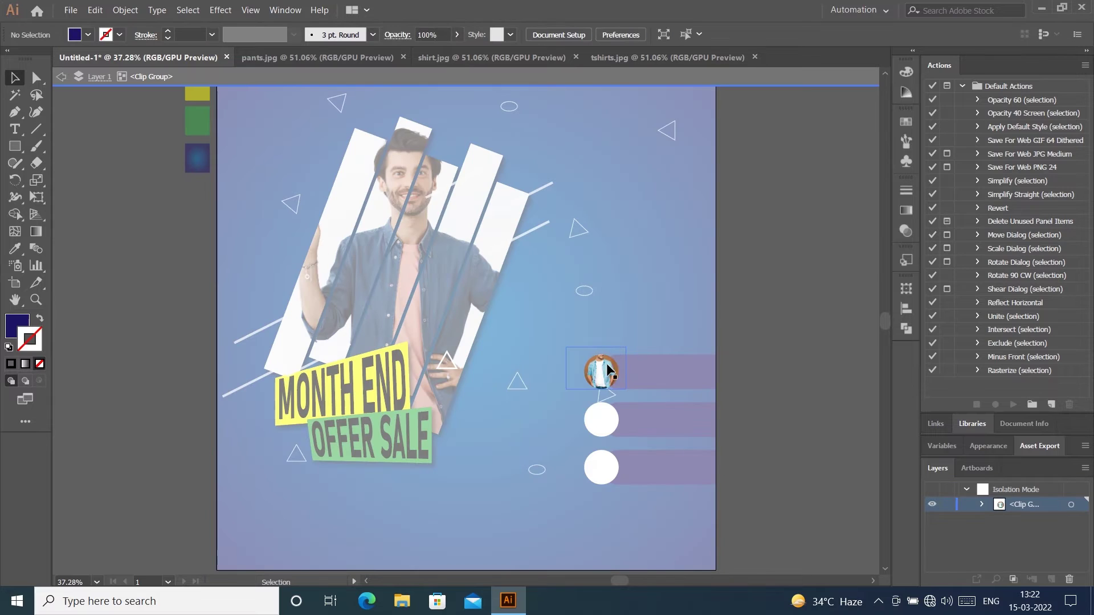
{"action": "left_click", "coordinate": [617, 347]}
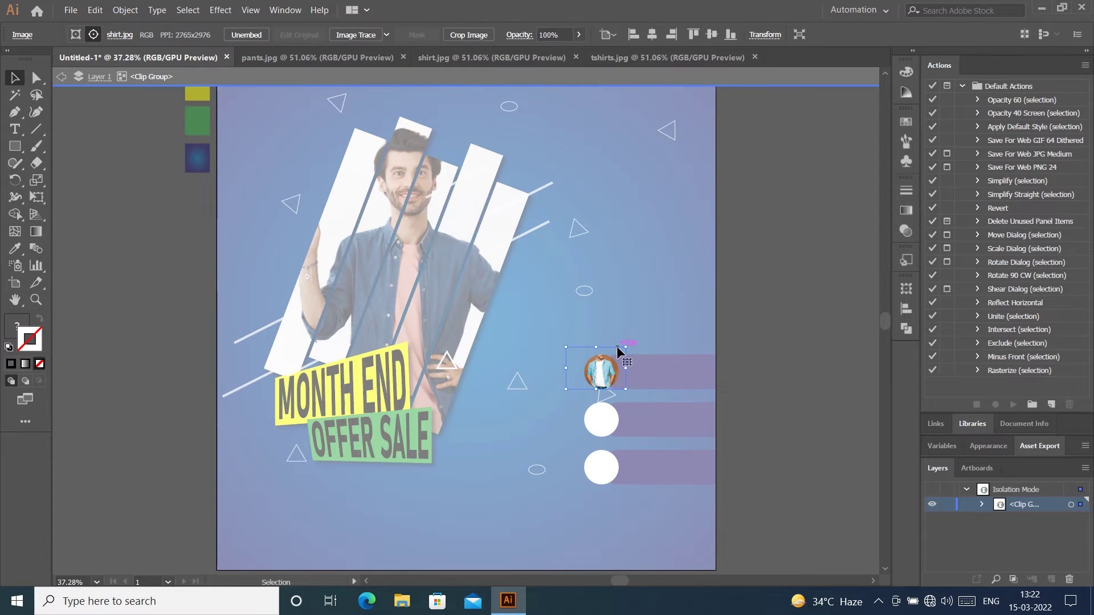
{"action": "key", "text": "Right"}
{"action": "key", "text": "Right"}
{"action": "key", "text": "Right"}
{"action": "key", "text": "Right"}
{"action": "key", "text": "Right"}
{"action": "key", "text": "Right"}
{"action": "key", "text": "Right"}
{"action": "key", "text": "Right"}
{"action": "key", "text": "Down"}
{"action": "key", "text": "Down"}
{"action": "key", "text": "Left"}
{"action": "key", "text": "Left"}
{"action": "key", "text": "Left"}
{"action": "key", "text": "Left"}
{"action": "key", "text": "Left"}
{"action": "double_click", "coordinate": [768, 90]}
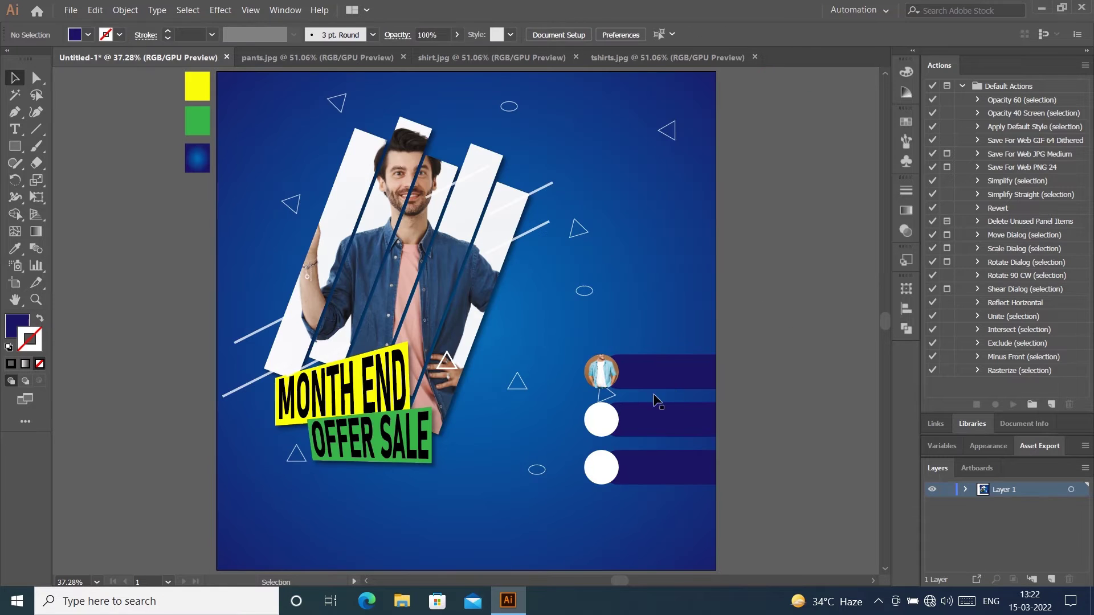
{"action": "left_click", "coordinate": [601, 419]}
Step: Bring the t-shirt photo into the banner, shrink it and move it toward the middle circle
{"action": "left_click", "coordinate": [757, 348]}
{"action": "right_click", "coordinate": [593, 420]}
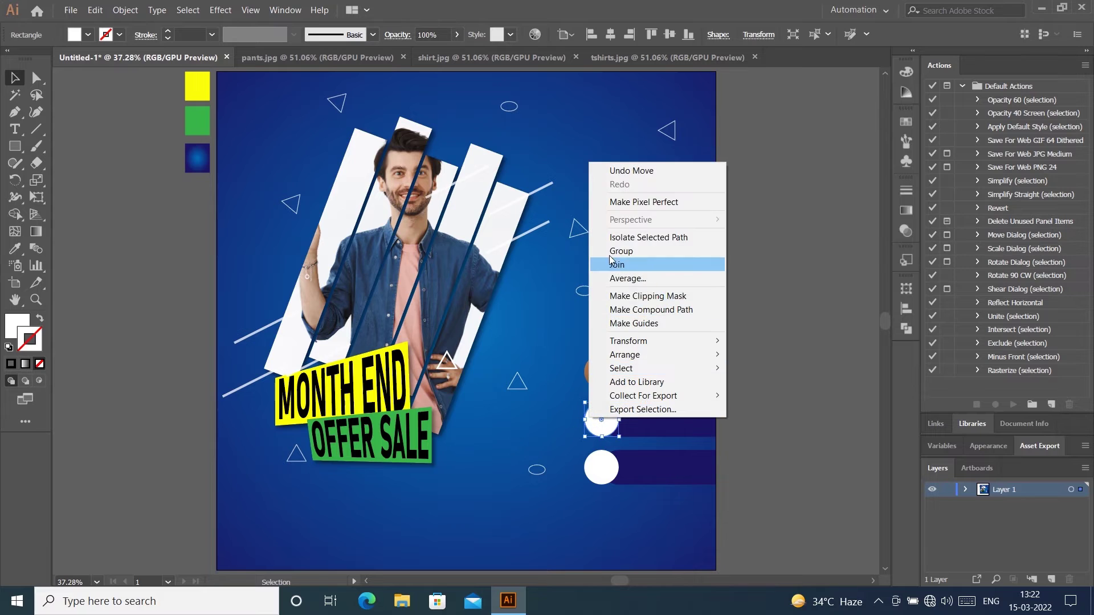
{"action": "left_click", "coordinate": [738, 247]}
{"action": "left_click", "coordinate": [576, 57]}
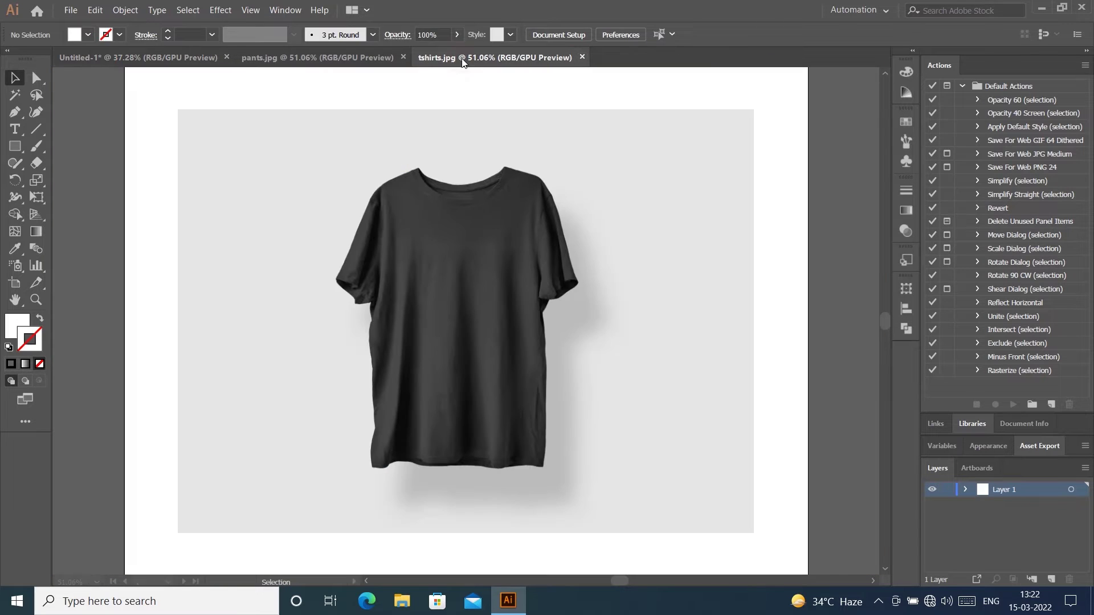
{"action": "left_click_drag", "start_coordinate": [501, 354], "coordinate": [573, 422]}
{"action": "left_click_drag", "start_coordinate": [775, 274], "coordinate": [447, 517]}
{"action": "left_click_drag", "start_coordinate": [420, 548], "coordinate": [610, 411]}
Step: Bring the middle white circle to the front, above the t-shirt photo
{"action": "right_click", "coordinate": [603, 423]}
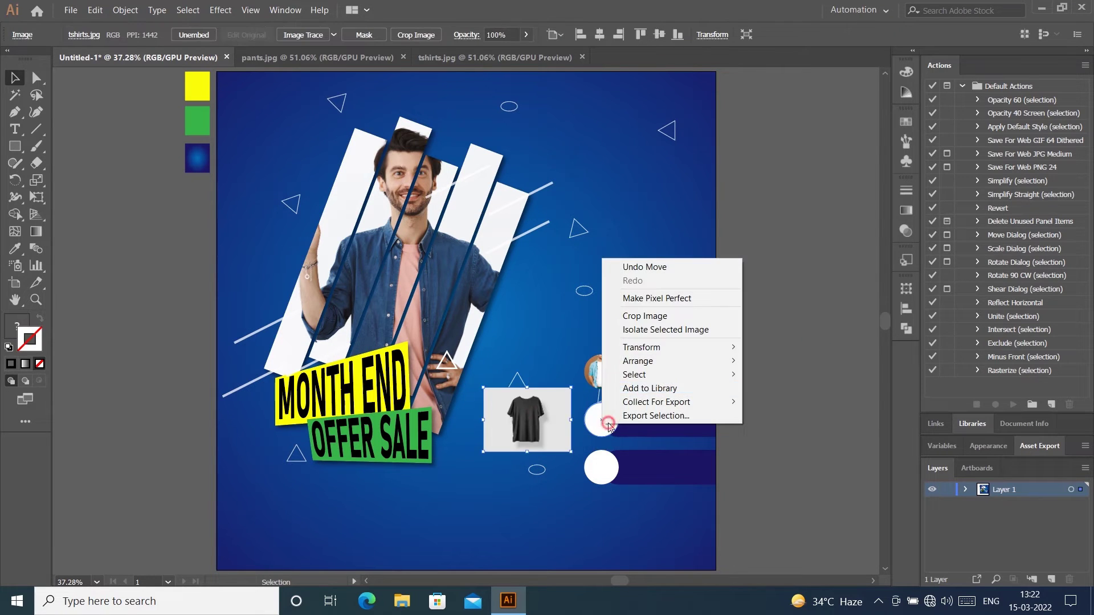
{"action": "mouse_move", "coordinate": [684, 361]}
{"action": "left_click", "coordinate": [612, 414]}
{"action": "right_click", "coordinate": [593, 418]}
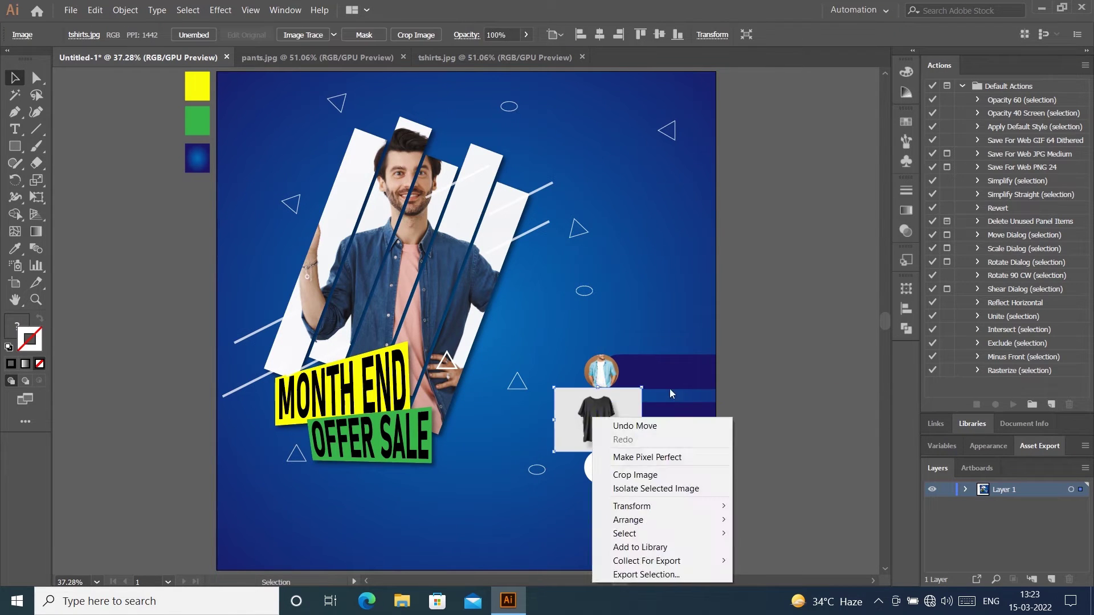
{"action": "left_click", "coordinate": [600, 424]}
{"action": "right_click", "coordinate": [600, 422]}
{"action": "mouse_move", "coordinate": [626, 354]}
{"action": "left_click", "coordinate": [766, 354]}
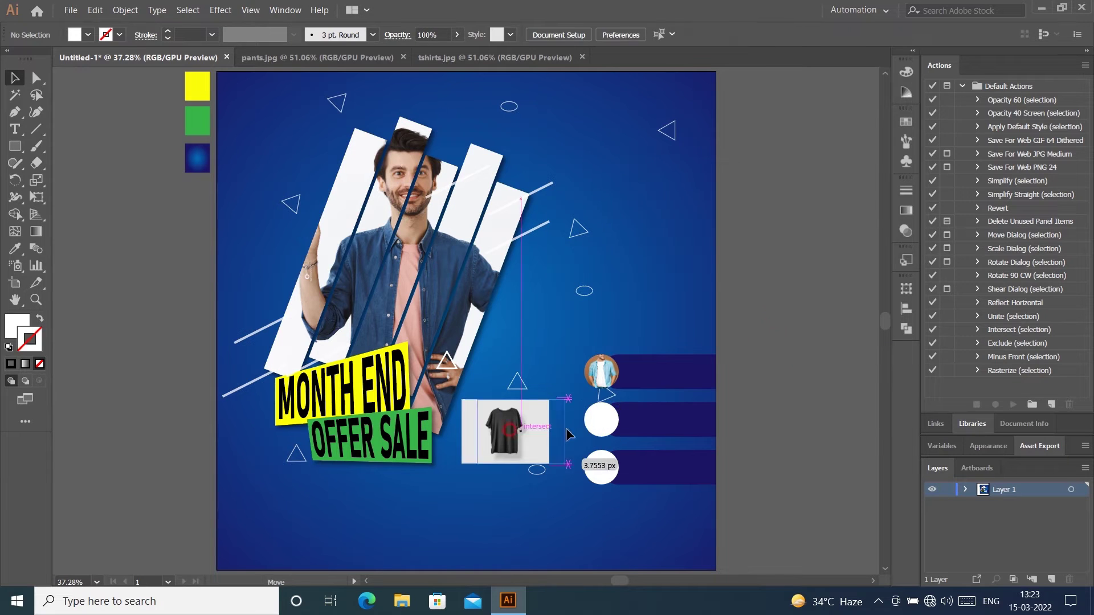
Step: Size the t-shirt photo to cover the middle circle and clip it inside
{"action": "left_click_drag", "start_coordinate": [520, 446], "coordinate": [616, 439]}
{"action": "scroll", "coordinate": [616, 439], "scroll_direction": "up", "scroll_amount": 5}
{"action": "left_click_drag", "start_coordinate": [768, 165], "coordinate": [633, 265]}
{"action": "left_click_drag", "start_coordinate": [379, 377], "coordinate": [446, 358]}
{"action": "left_click_drag", "start_coordinate": [700, 369], "coordinate": [632, 366]}
{"action": "left_click_drag", "start_coordinate": [621, 322], "coordinate": [634, 315]}
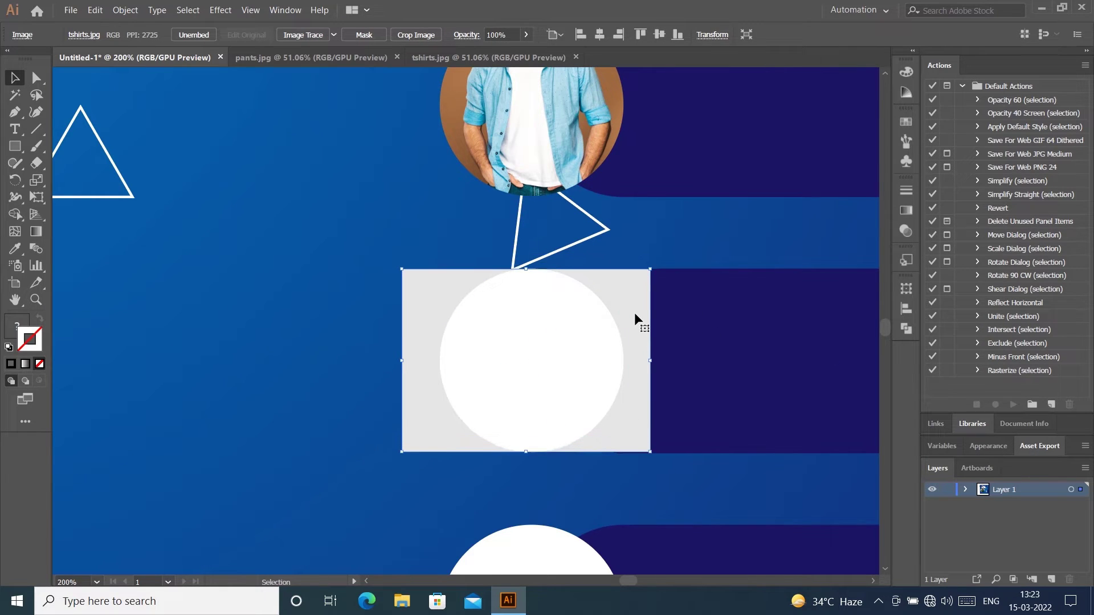
{"action": "left_click", "coordinate": [609, 325], "text": "shift"}
{"action": "right_click", "coordinate": [610, 326]}
{"action": "left_click", "coordinate": [641, 415]}
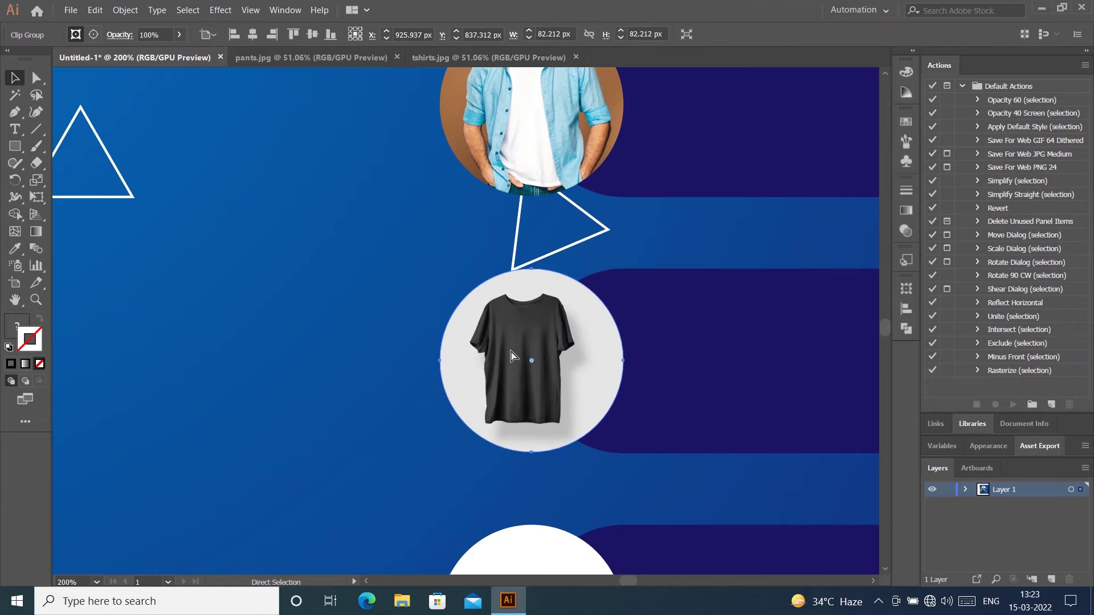
Step: Shift and resize the t-shirt photo within its clip group to fit the circle
{"action": "key", "text": "ctrl+0"}
{"action": "double_click", "coordinate": [602, 420]}
{"action": "scroll", "coordinate": [613, 446], "scroll_direction": "up", "scroll_amount": 4}
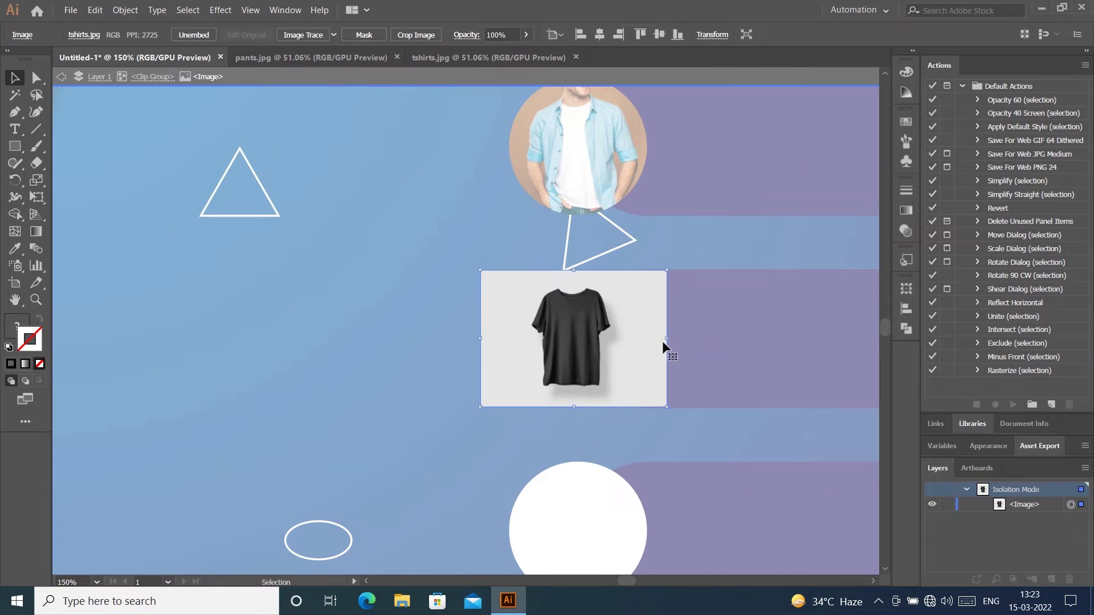
{"action": "key", "text": "Escape"}
{"action": "double_click", "coordinate": [661, 297]}
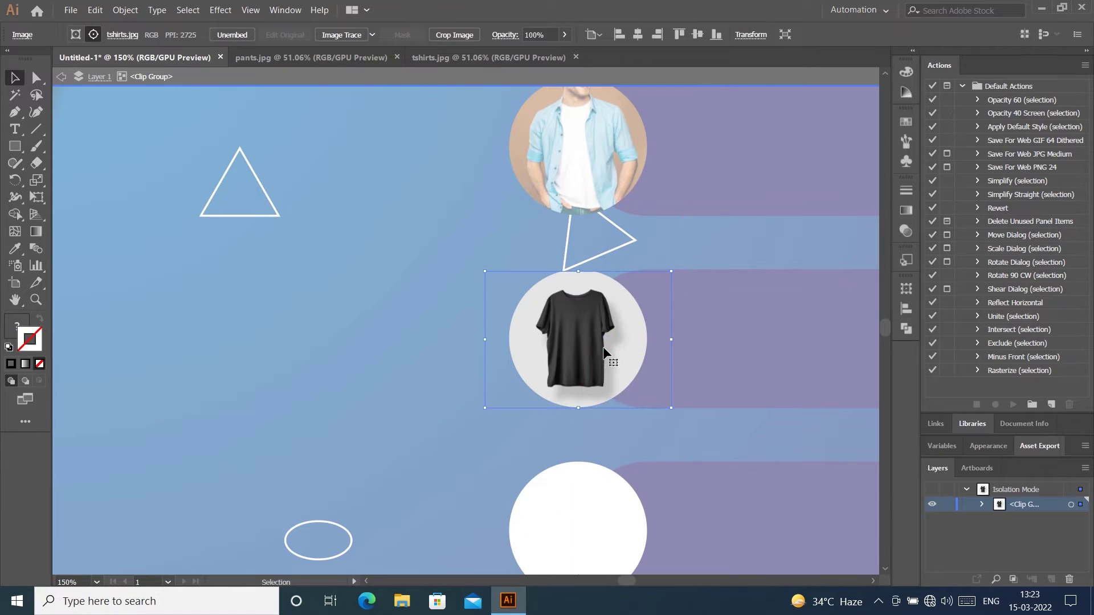
{"action": "left_click_drag", "start_coordinate": [604, 348], "coordinate": [622, 347]}
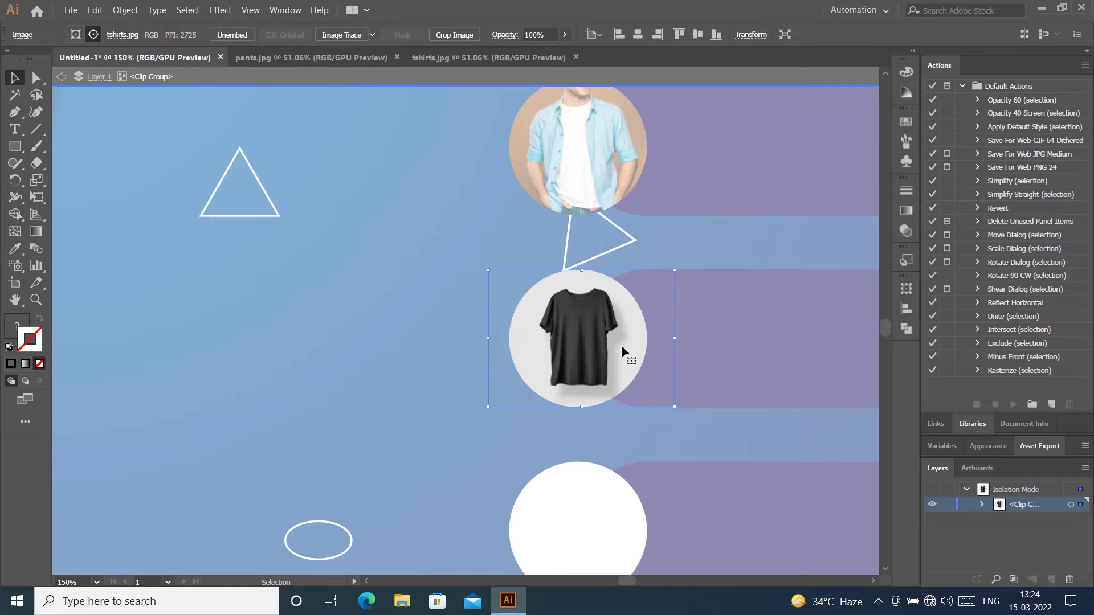
{"action": "left_click_drag", "start_coordinate": [581, 407], "coordinate": [583, 410]}
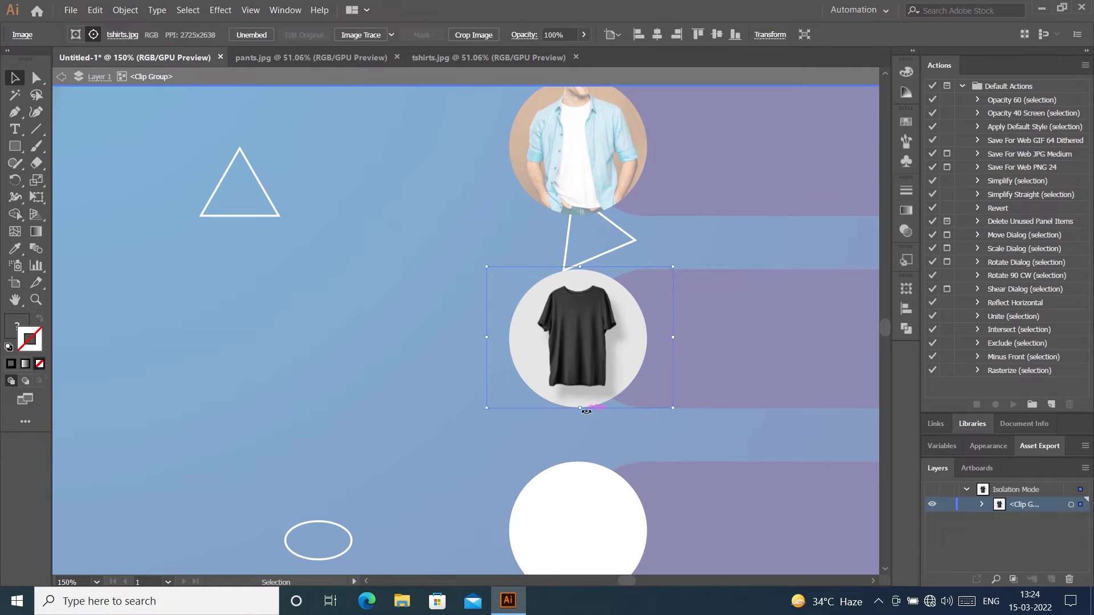
{"action": "key", "text": "Return"}
{"action": "key", "text": "Escape"}
{"action": "key", "text": "Escape"}
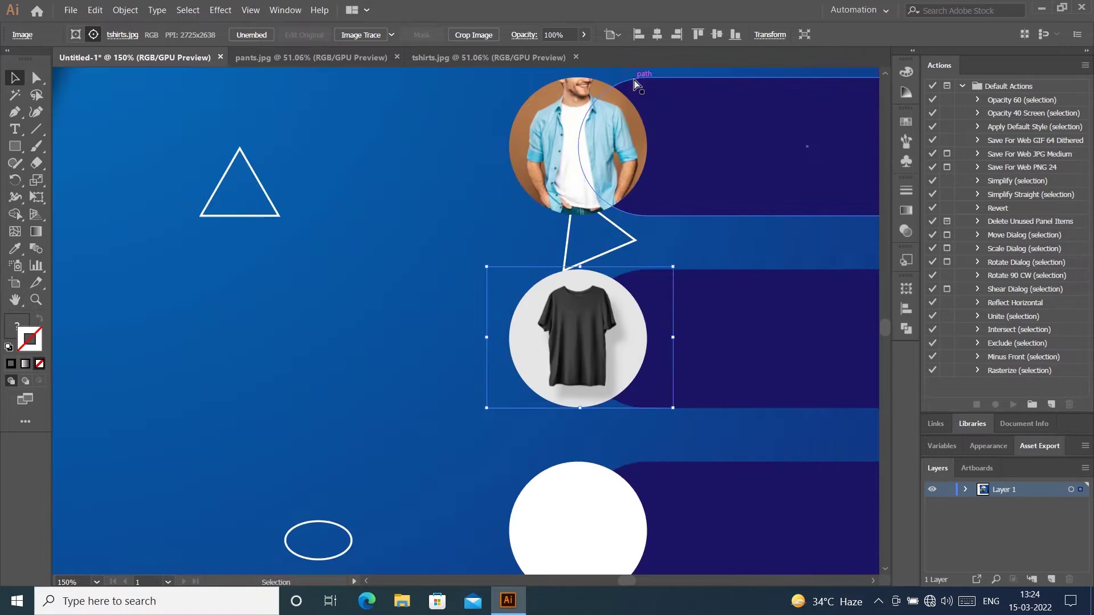
Step: Close tshirts.jpg and drag the pants jeans photo into the banner document
{"action": "key", "text": "ctrl+0"}
{"action": "left_click", "coordinate": [722, 365]}
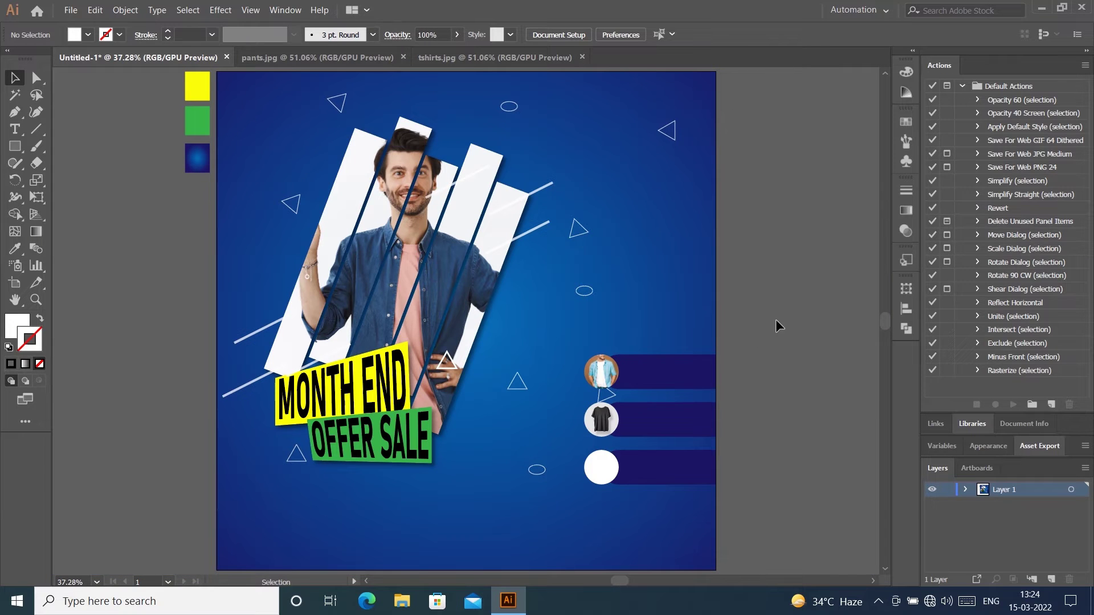
{"action": "left_click", "coordinate": [582, 57]}
{"action": "left_click_drag", "start_coordinate": [282, 64], "coordinate": [613, 469]}
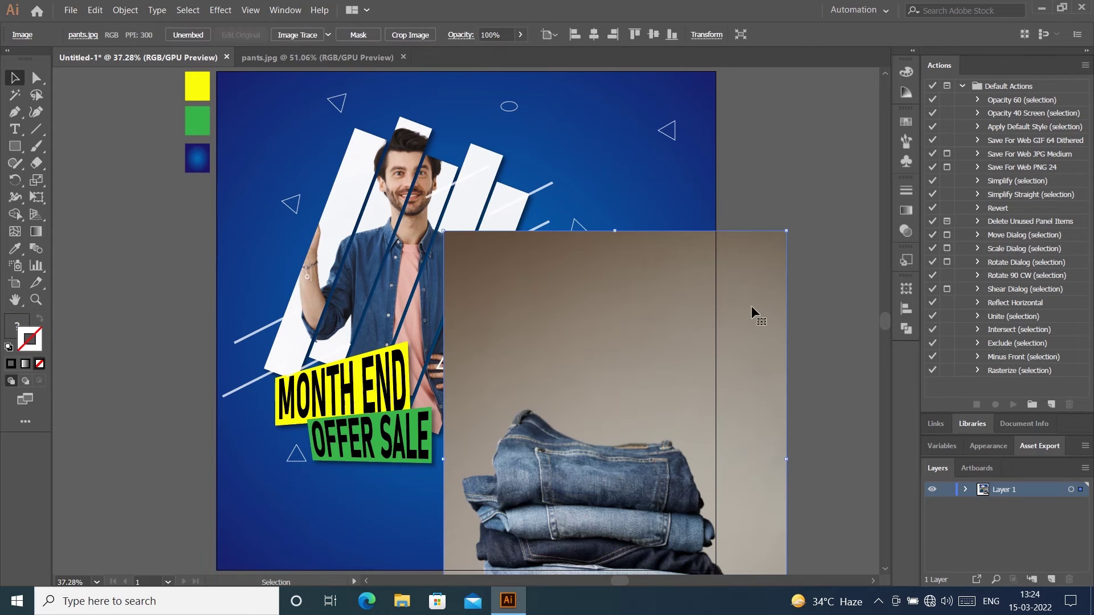
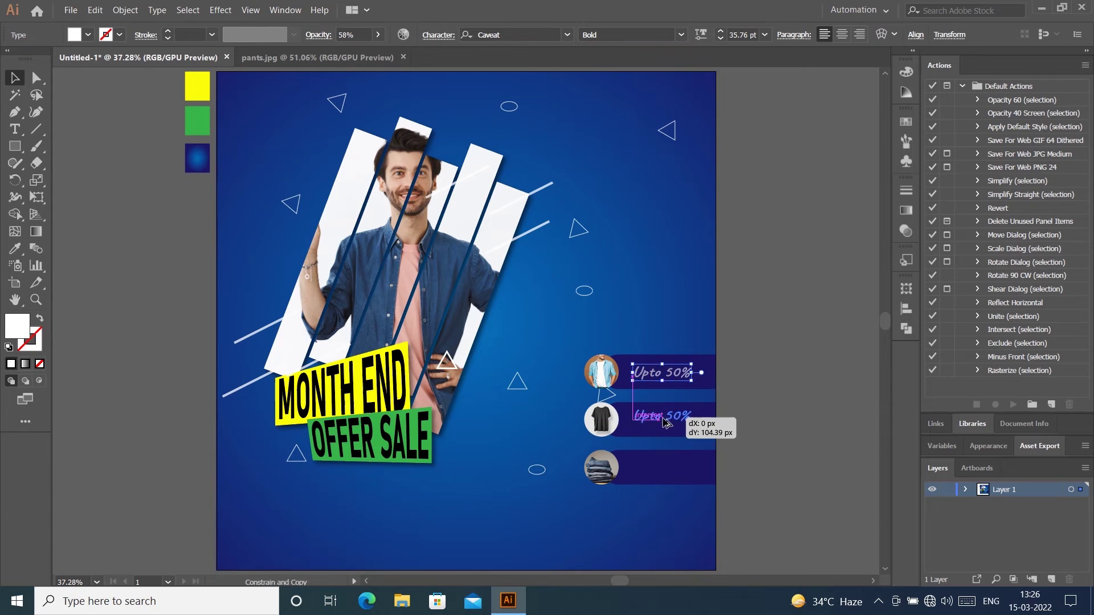
Step: Copy the Upto 50% label onto the lower bars and edit the copies' percentages
{"action": "key", "text": "ctrl+d"}
{"action": "left_click", "coordinate": [815, 341]}
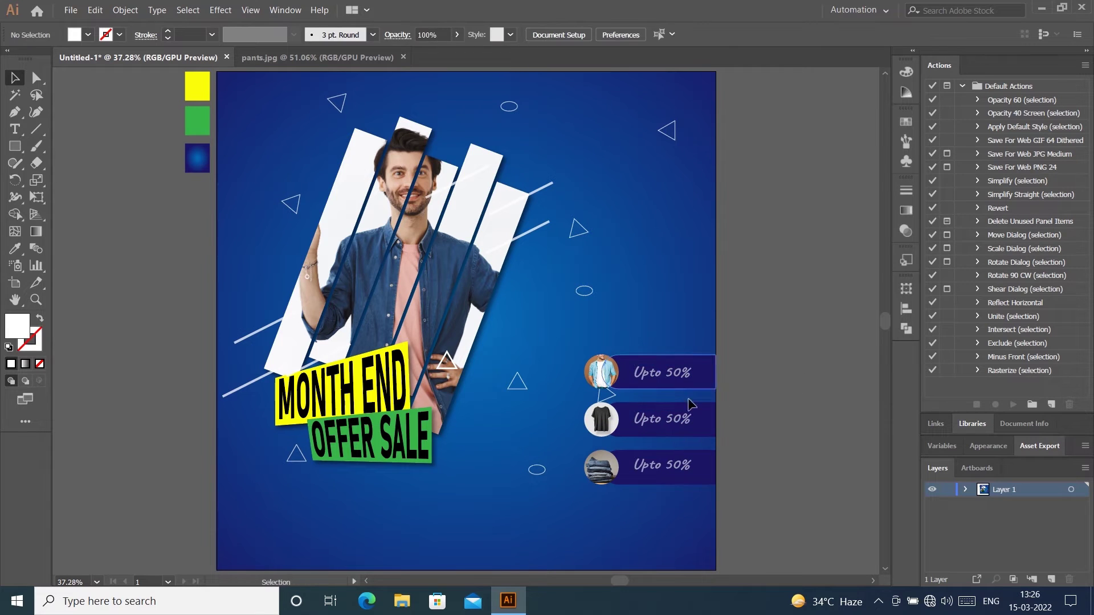
{"action": "double_click", "coordinate": [684, 421]}
{"action": "double_click", "coordinate": [684, 420]}
{"action": "type", "text": "3"}
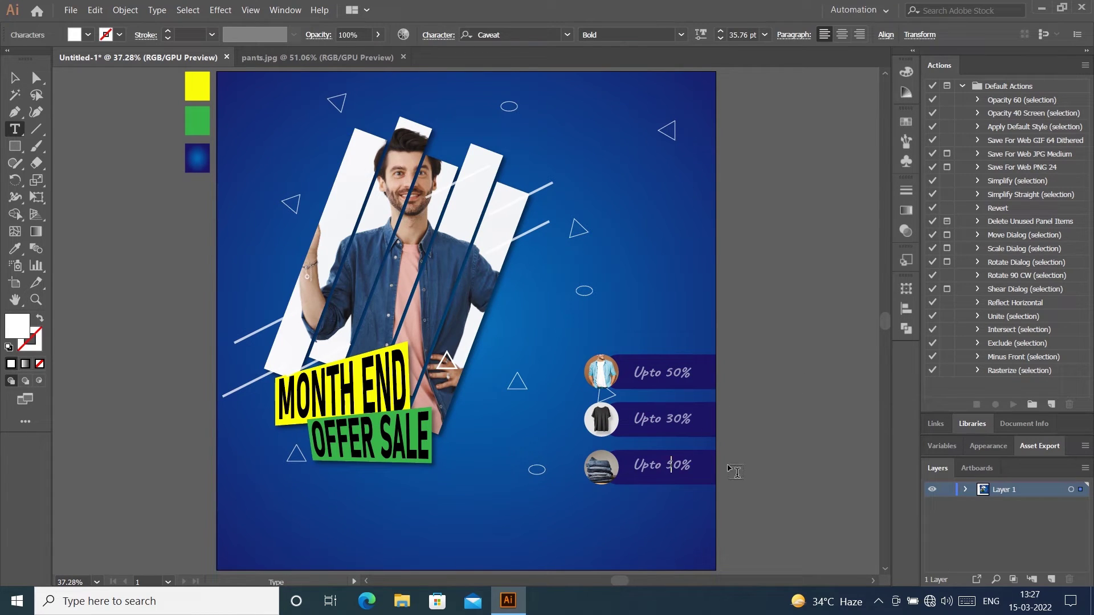
{"action": "type", "text": "4"}
{"action": "key", "text": "Escape"}
{"action": "left_click", "coordinate": [789, 293]}
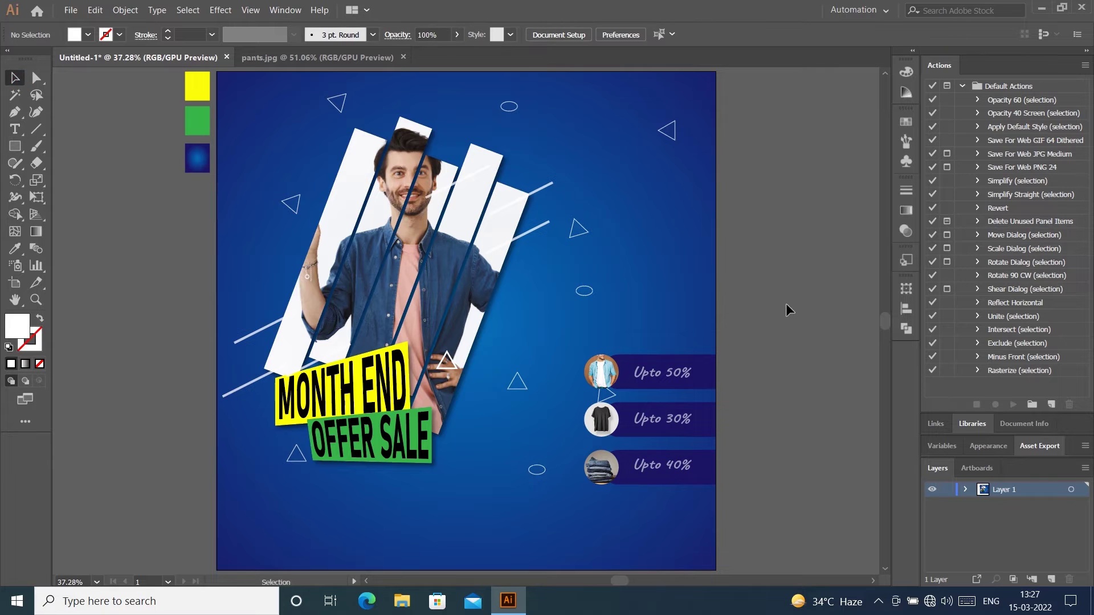
Step: Select the three discount bars together with their product thumbnail circles
{"action": "left_click", "coordinate": [709, 371]}
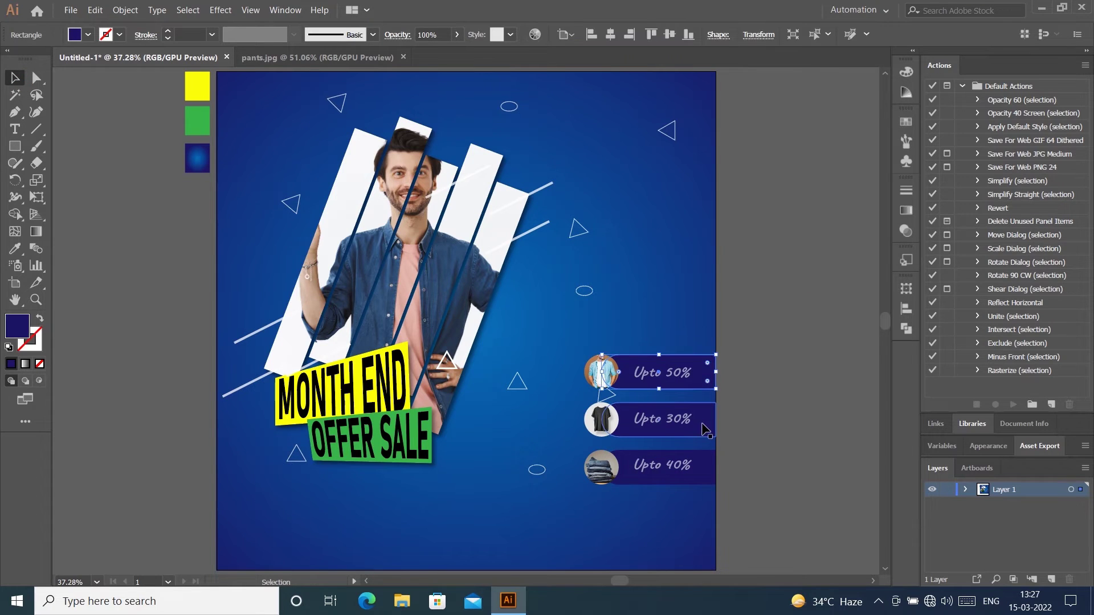
{"action": "left_click", "coordinate": [705, 428], "text": "shift"}
{"action": "left_click", "coordinate": [622, 454], "text": "shift"}
{"action": "left_click", "coordinate": [600, 467], "text": "shift"}
{"action": "left_click", "coordinate": [599, 420], "text": "shift"}
{"action": "left_click", "coordinate": [596, 372], "text": "shift"}
{"action": "right_click", "coordinate": [640, 378]}
{"action": "left_click", "coordinate": [682, 346]}
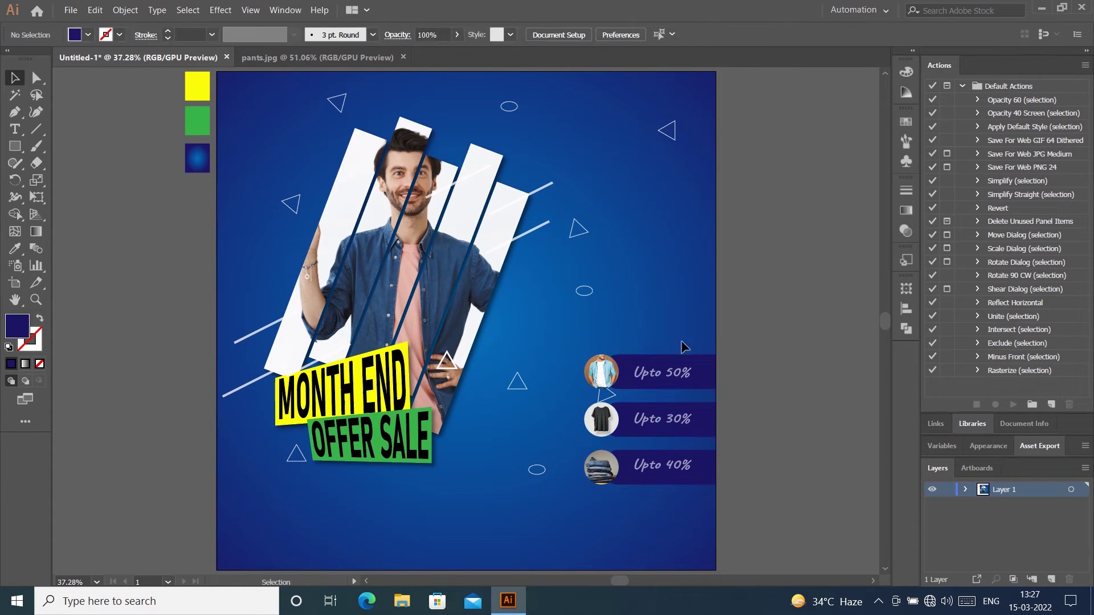
{"action": "left_click", "coordinate": [667, 362]}
{"action": "left_click", "coordinate": [590, 369], "text": "shift"}
{"action": "left_click", "coordinate": [618, 420], "text": "shift"}
{"action": "left_click", "coordinate": [642, 466], "text": "shift"}
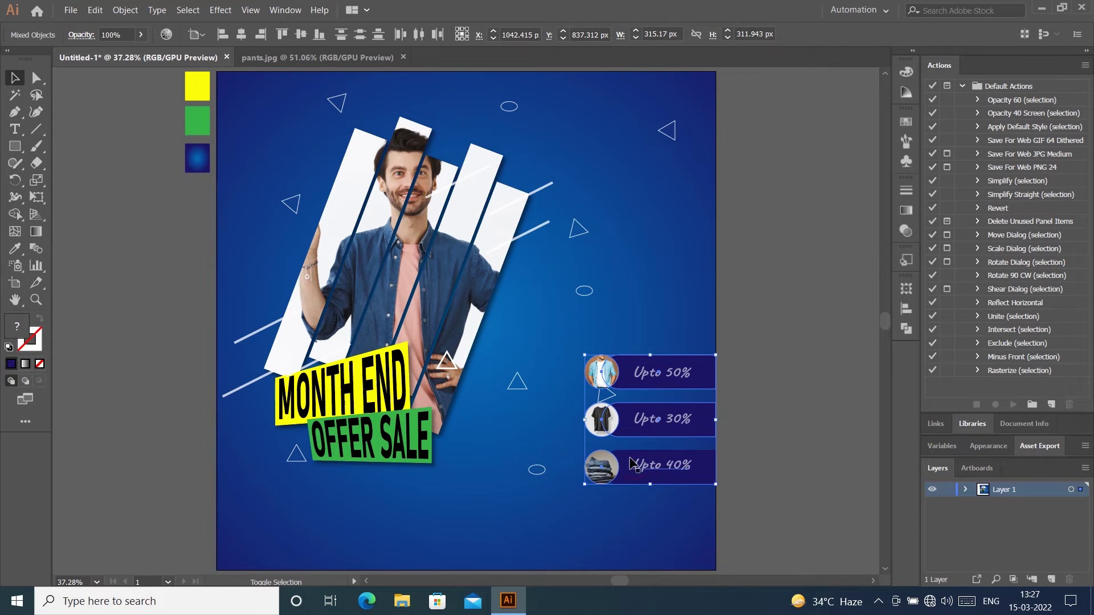
Step: Apply a Drop Shadow effect to the selected bars and circles, previewing before confirming
{"action": "left_click", "coordinate": [221, 10]}
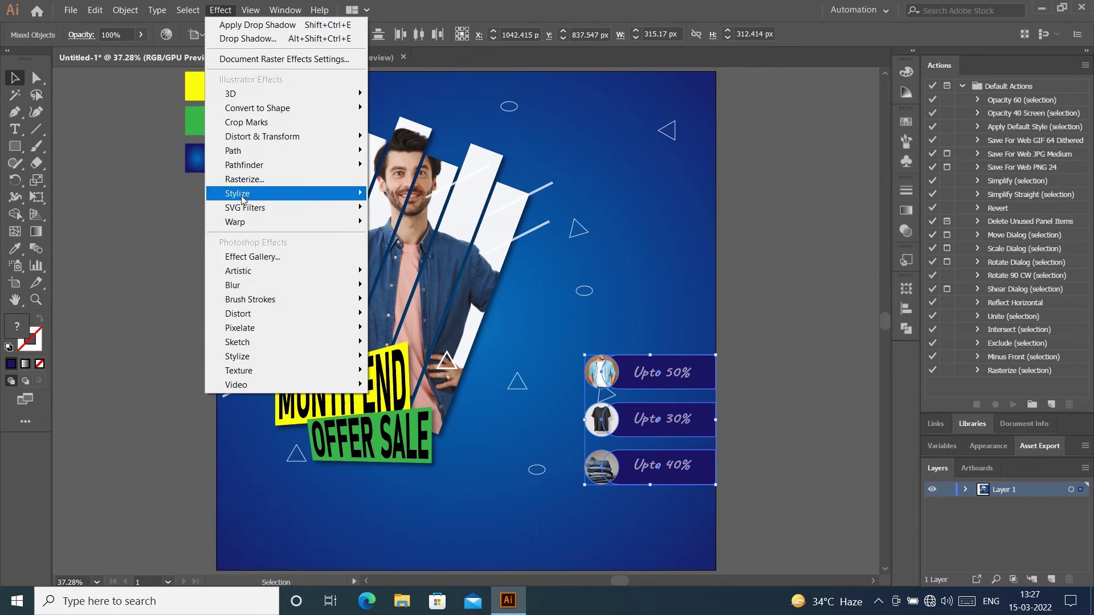
{"action": "mouse_move", "coordinate": [241, 196]}
{"action": "left_click", "coordinate": [398, 194]}
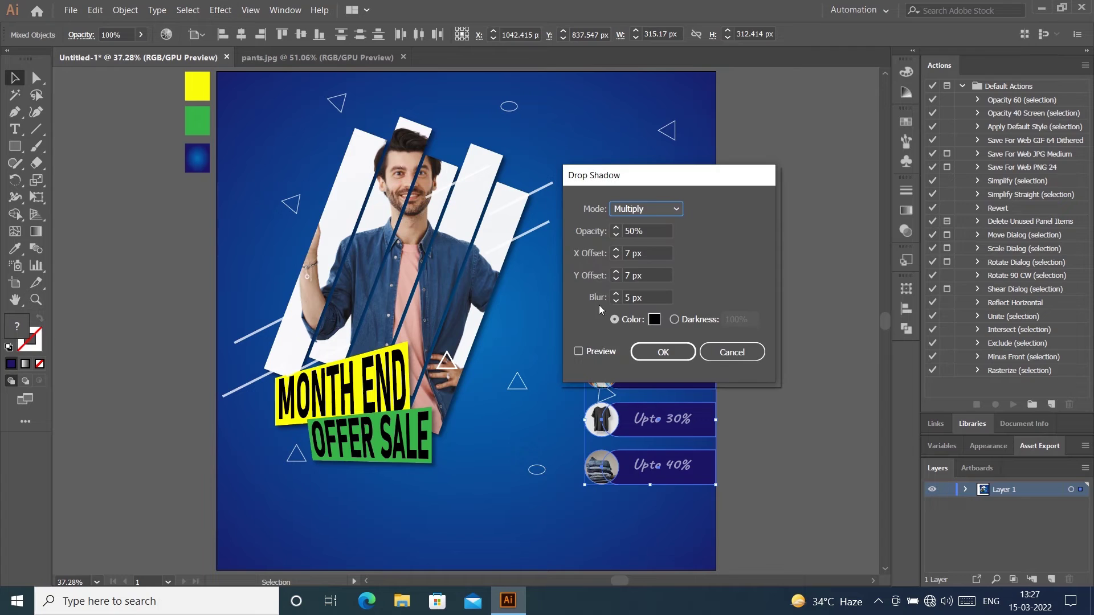
{"action": "left_click", "coordinate": [578, 351]}
{"action": "left_click", "coordinate": [663, 352]}
{"action": "left_click", "coordinate": [780, 275]}
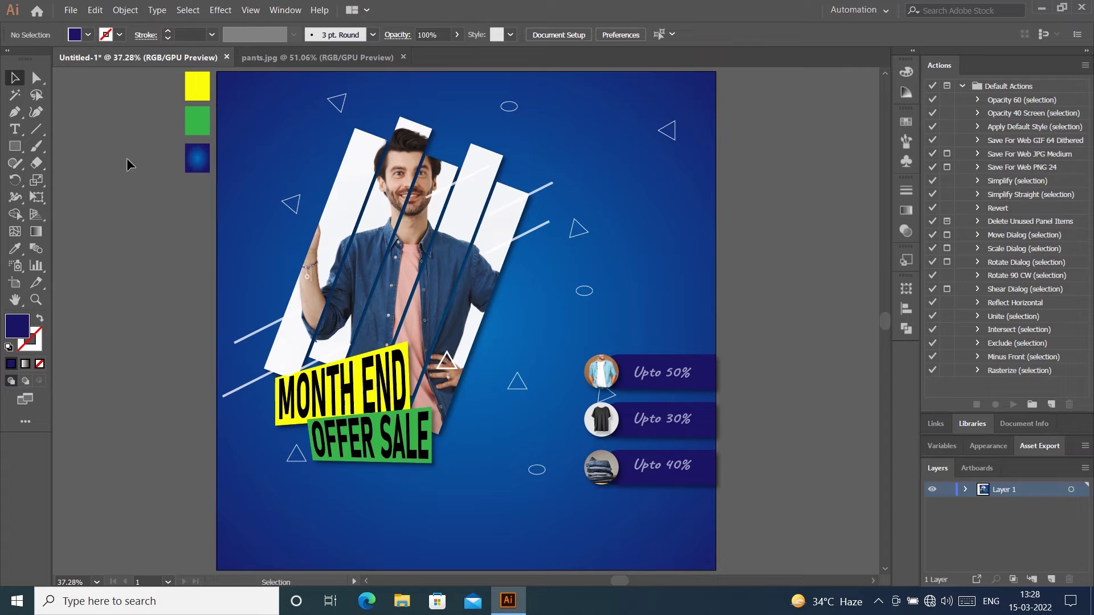
Step: Unlock all artwork and shrink the background's radial gradient toward the centre
{"action": "left_click", "coordinate": [125, 9]}
{"action": "left_click", "coordinate": [137, 97]}
{"action": "left_click", "coordinate": [256, 139]}
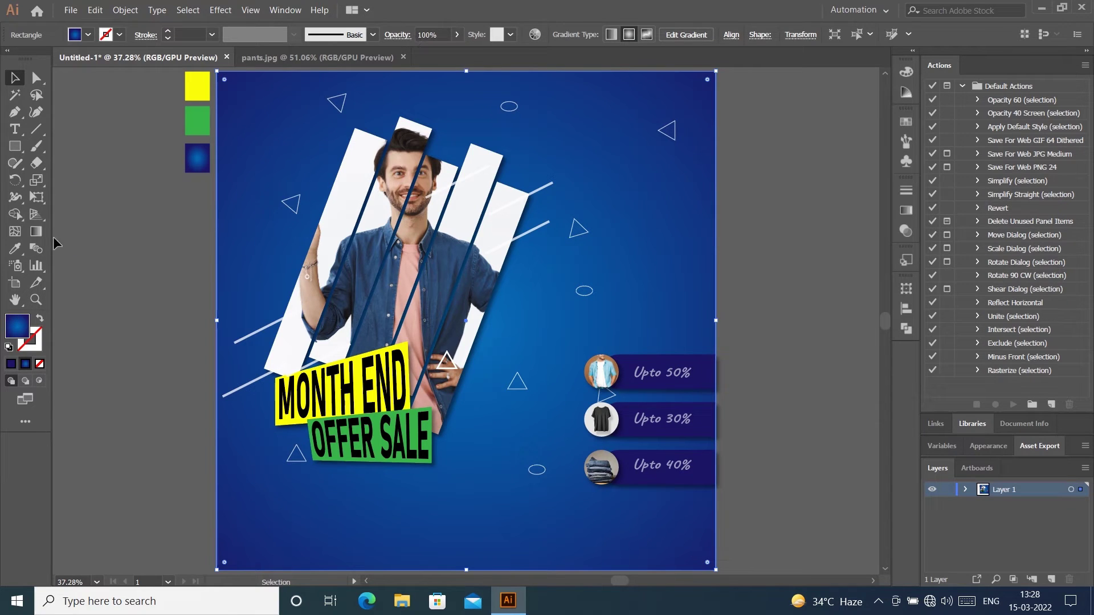
{"action": "left_click", "coordinate": [37, 232]}
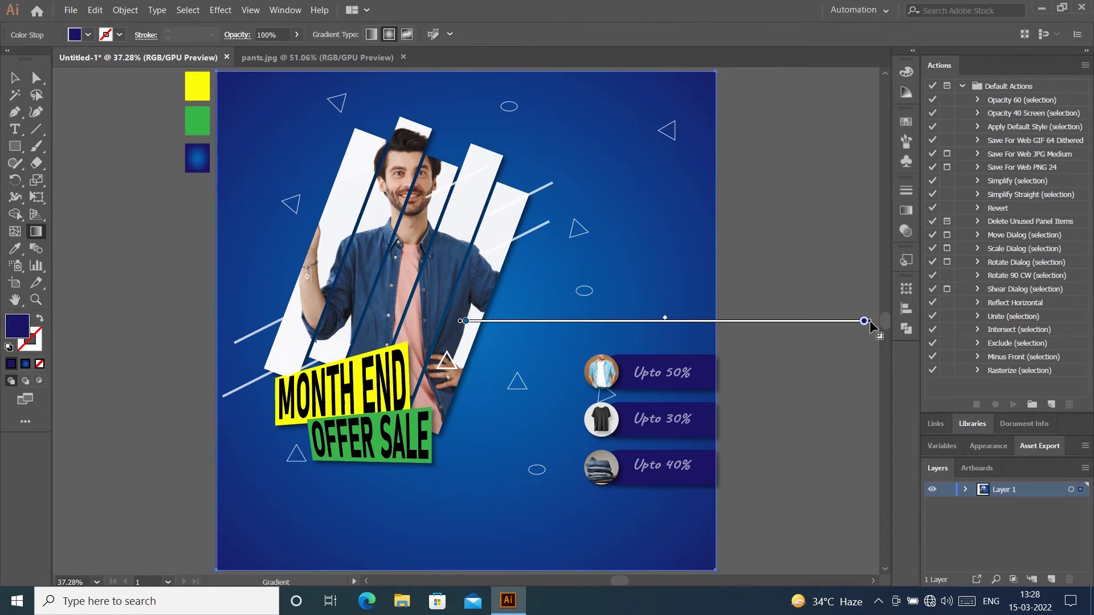
{"action": "left_click_drag", "start_coordinate": [870, 323], "coordinate": [676, 321]}
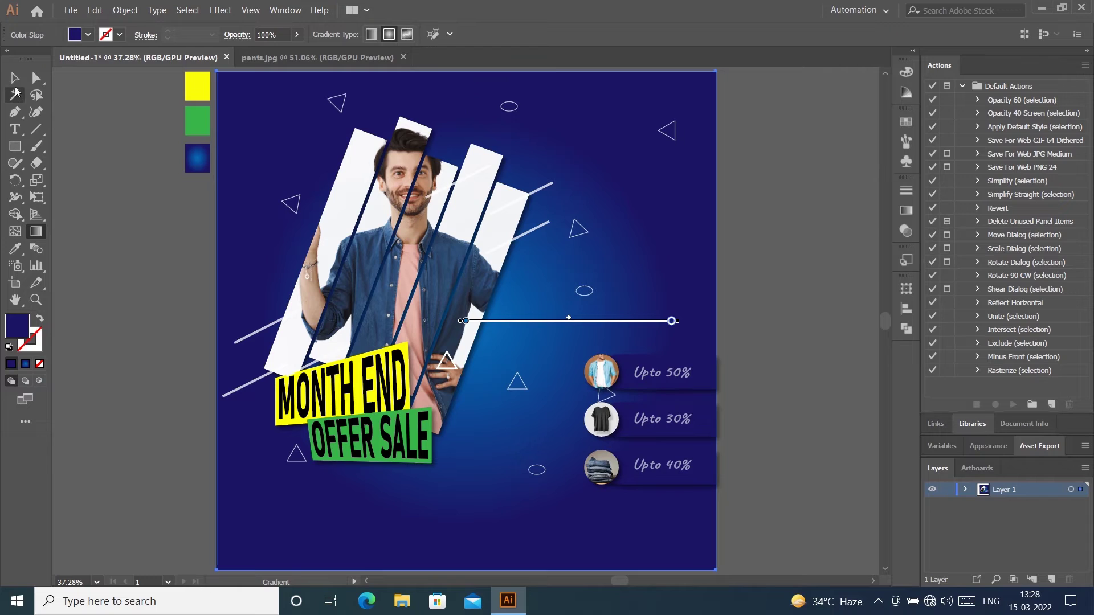
{"action": "left_click", "coordinate": [15, 78]}
{"action": "left_click", "coordinate": [795, 196]}
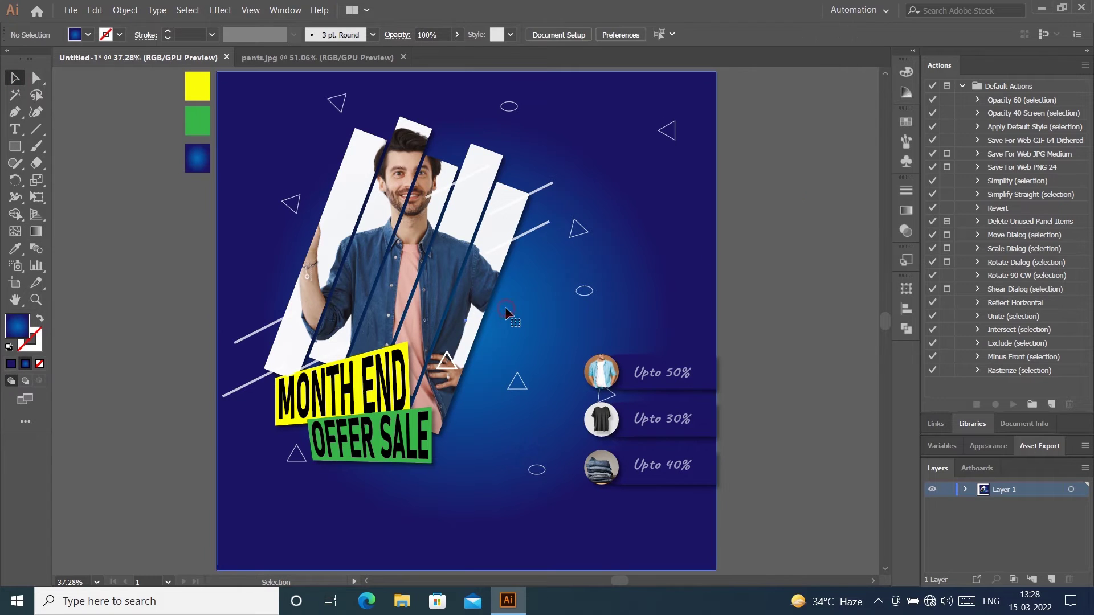
Step: Try 50% opacity on the gradient's centre colour stop, then undo it
{"action": "left_click", "coordinate": [505, 306]}
{"action": "left_click", "coordinate": [36, 232]}
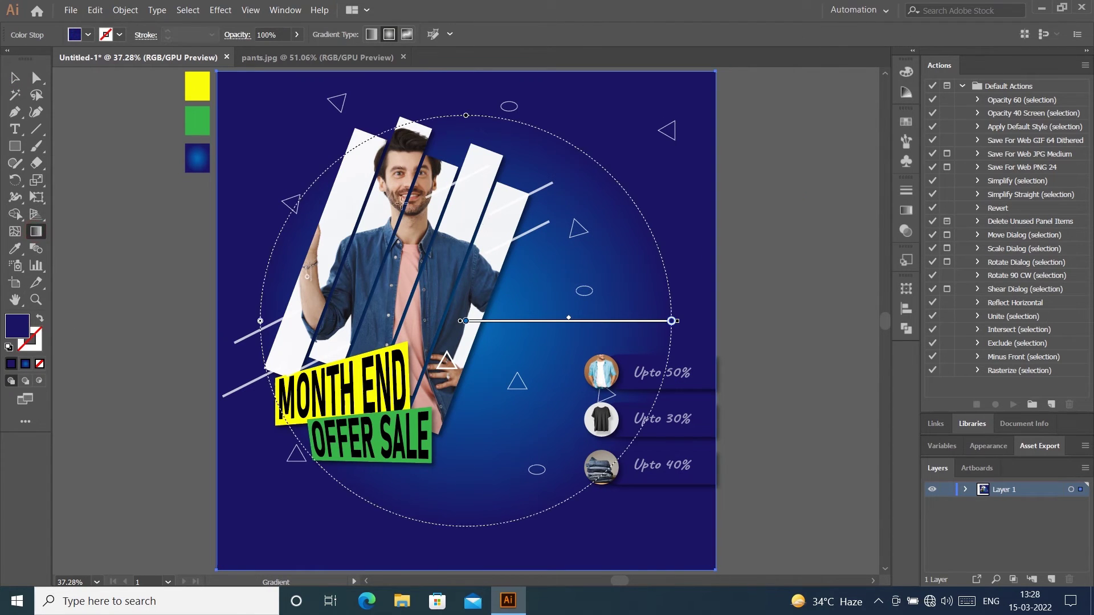
{"action": "double_click", "coordinate": [466, 322]}
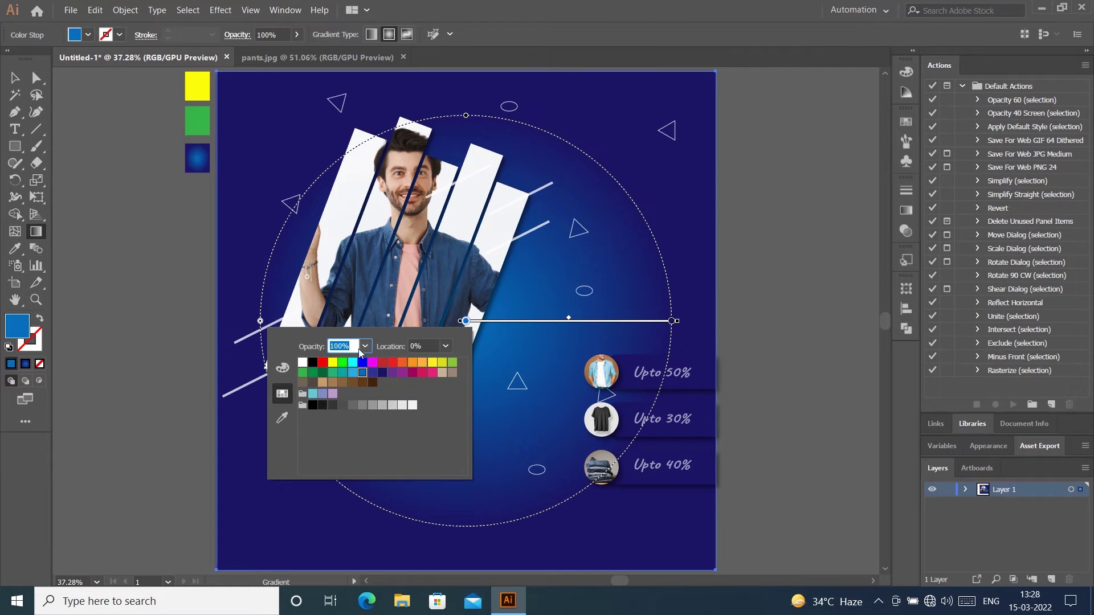
{"action": "type", "text": "50"}
{"action": "key", "text": "Return"}
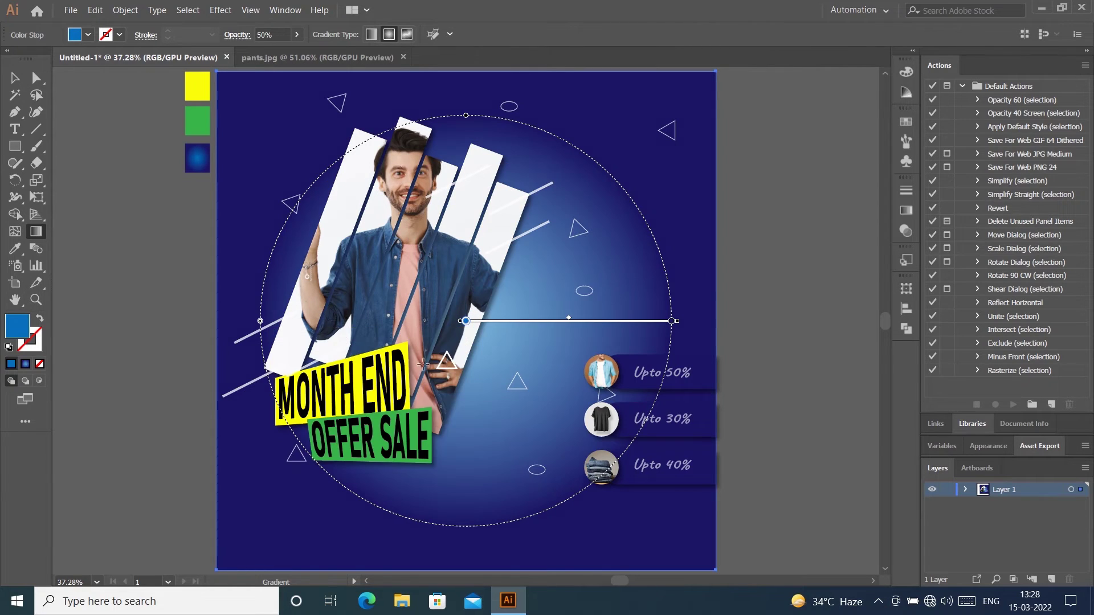
{"action": "left_click", "coordinate": [14, 78]}
{"action": "left_click", "coordinate": [746, 199]}
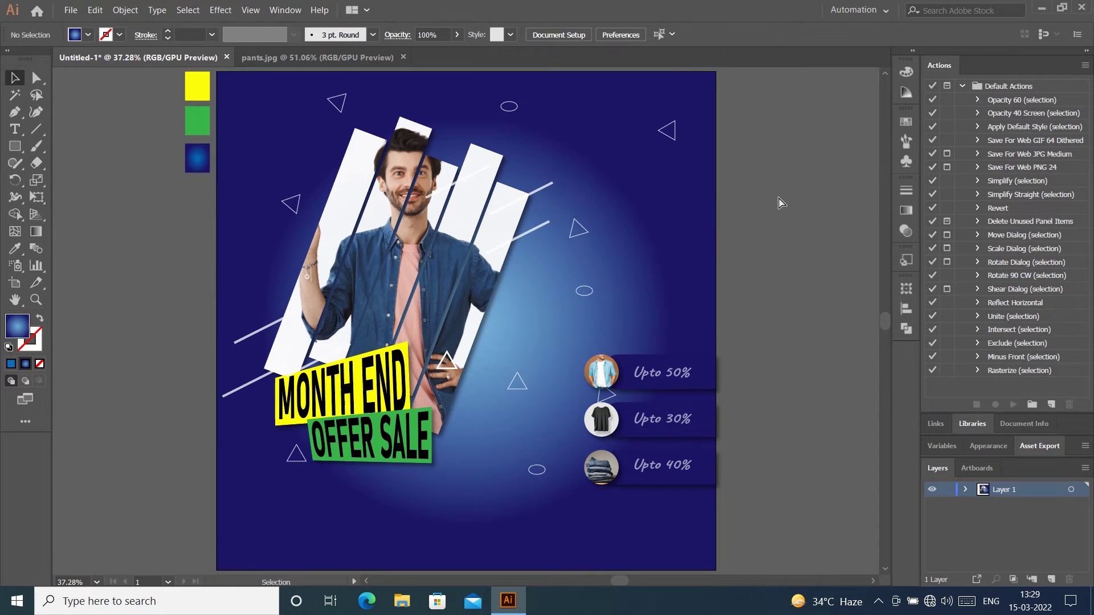
{"action": "key", "text": "ctrl+z"}
{"action": "left_click", "coordinate": [773, 247]}
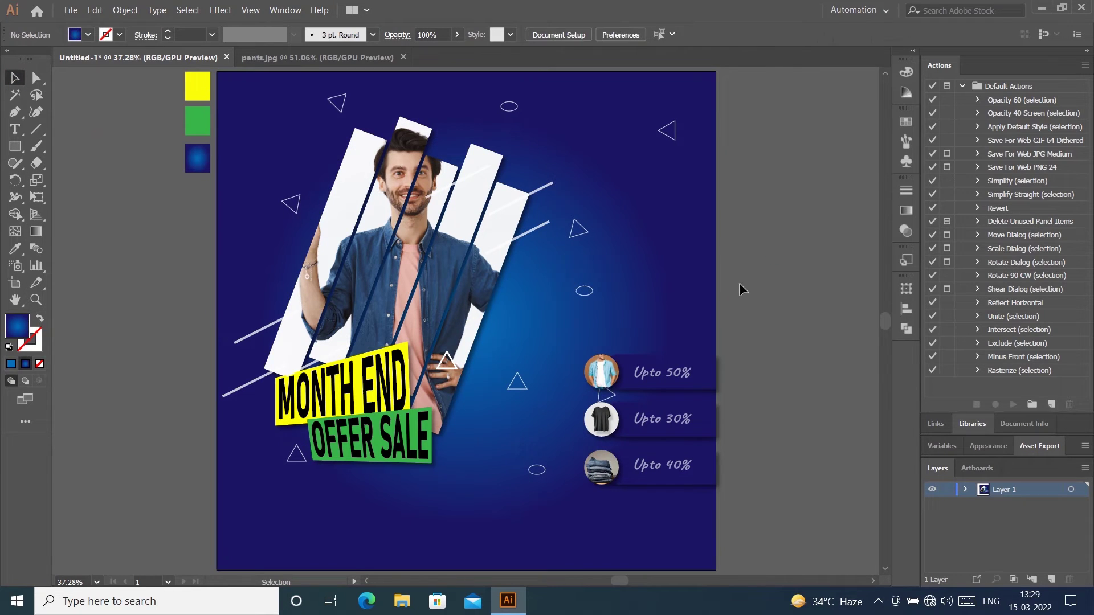
Step: Widen the background's radial gradient slightly with the Gradient tool
{"action": "key", "text": "g"}
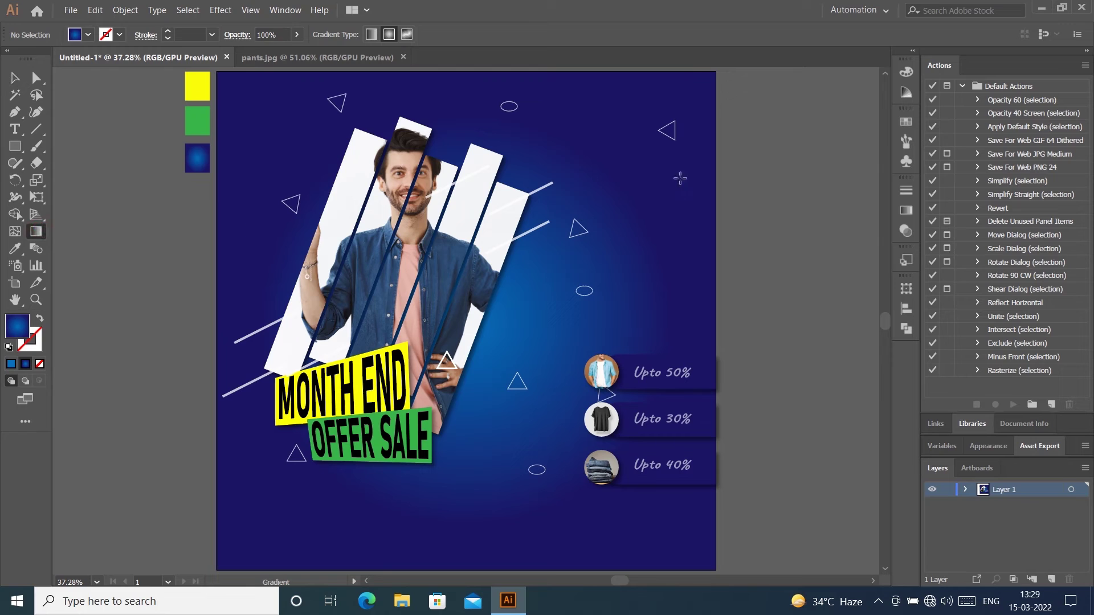
{"action": "left_click", "coordinate": [13, 76]}
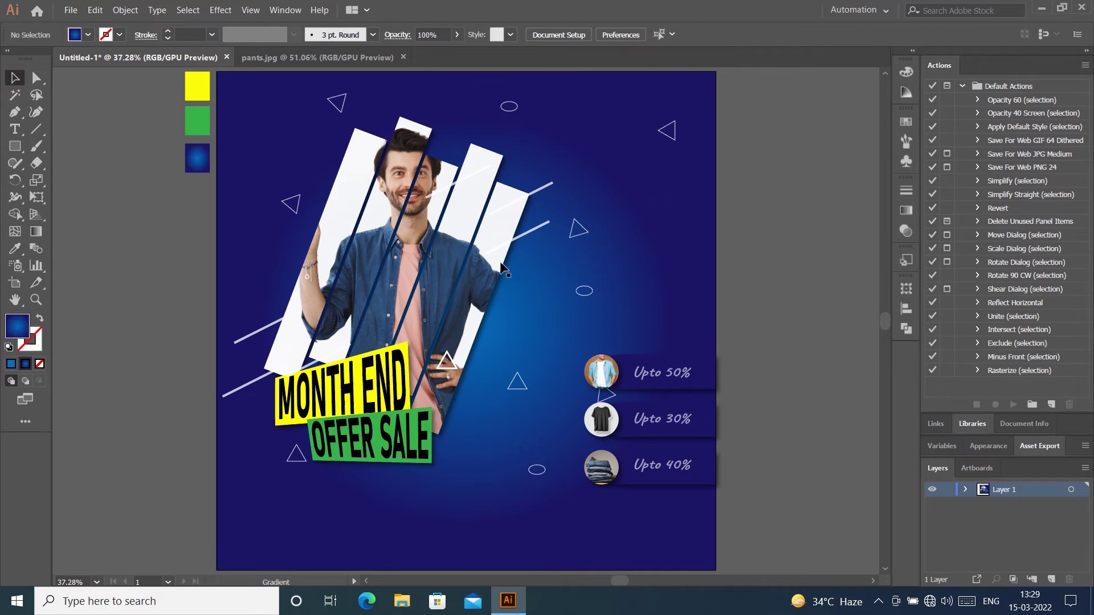
{"action": "left_click", "coordinate": [654, 240]}
{"action": "left_click", "coordinate": [39, 232]}
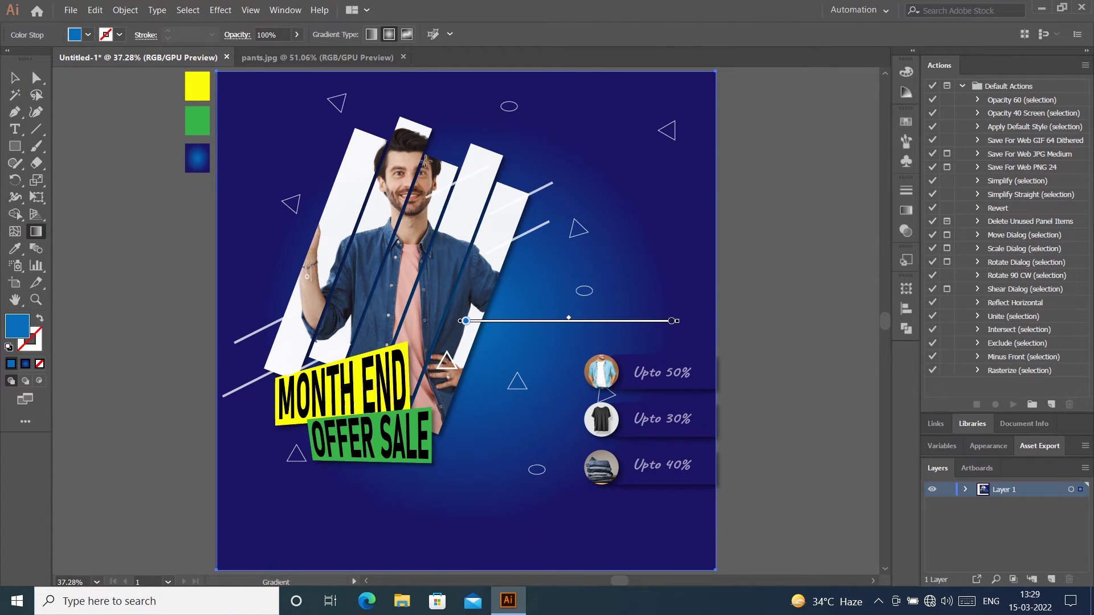
{"action": "left_click_drag", "start_coordinate": [677, 321], "coordinate": [715, 323]}
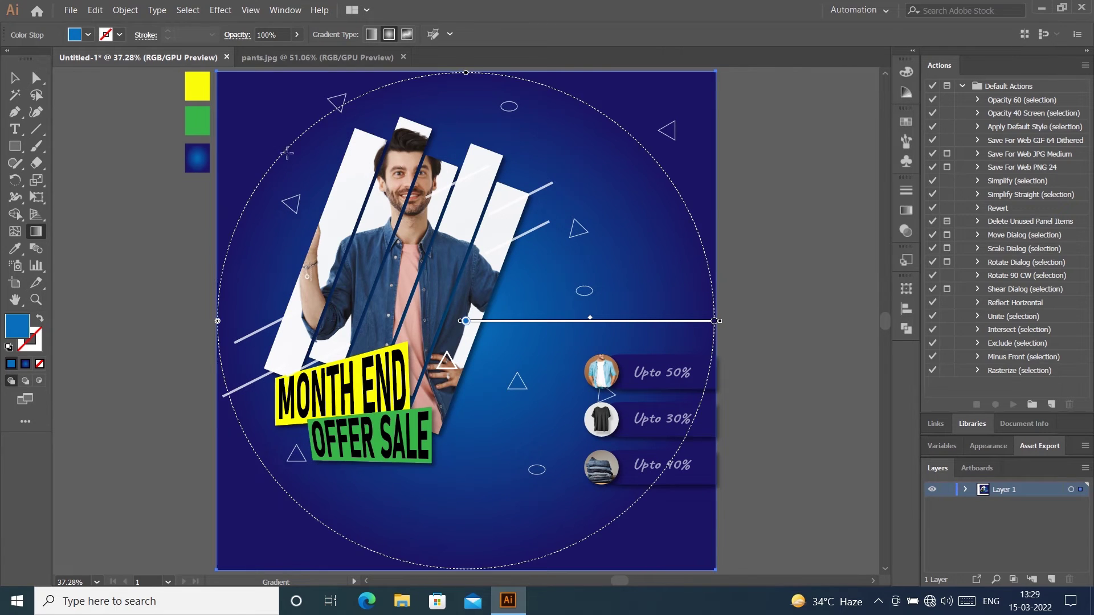
{"action": "key", "text": "v"}
{"action": "left_click", "coordinate": [816, 234]}
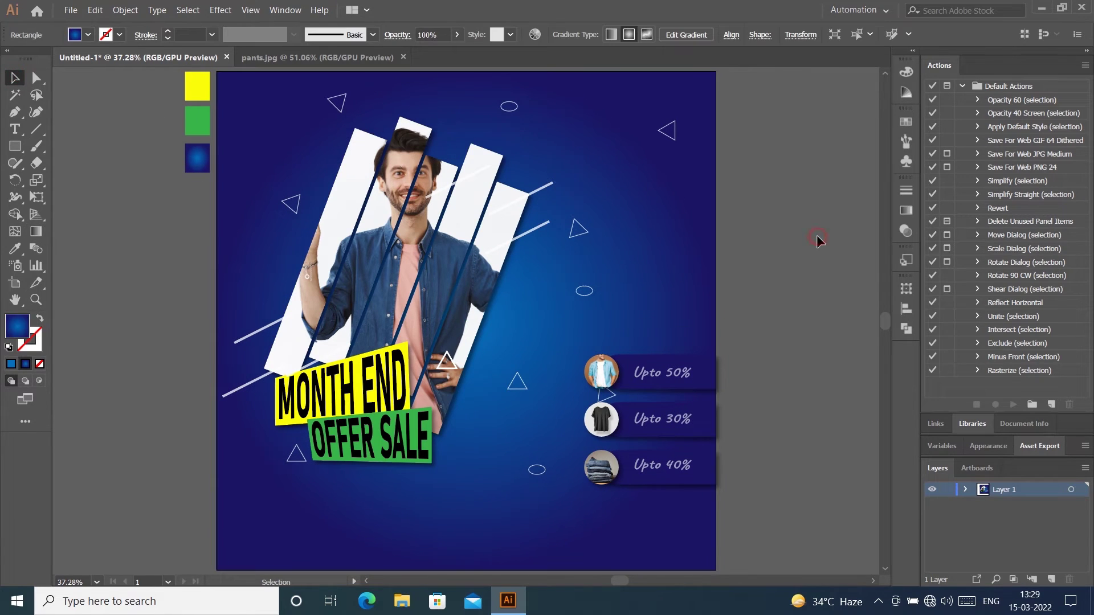
Step: Select the discount bar area, excluding the background, down to the three bars
{"action": "left_click", "coordinate": [664, 266]}
{"action": "left_click", "coordinate": [792, 206]}
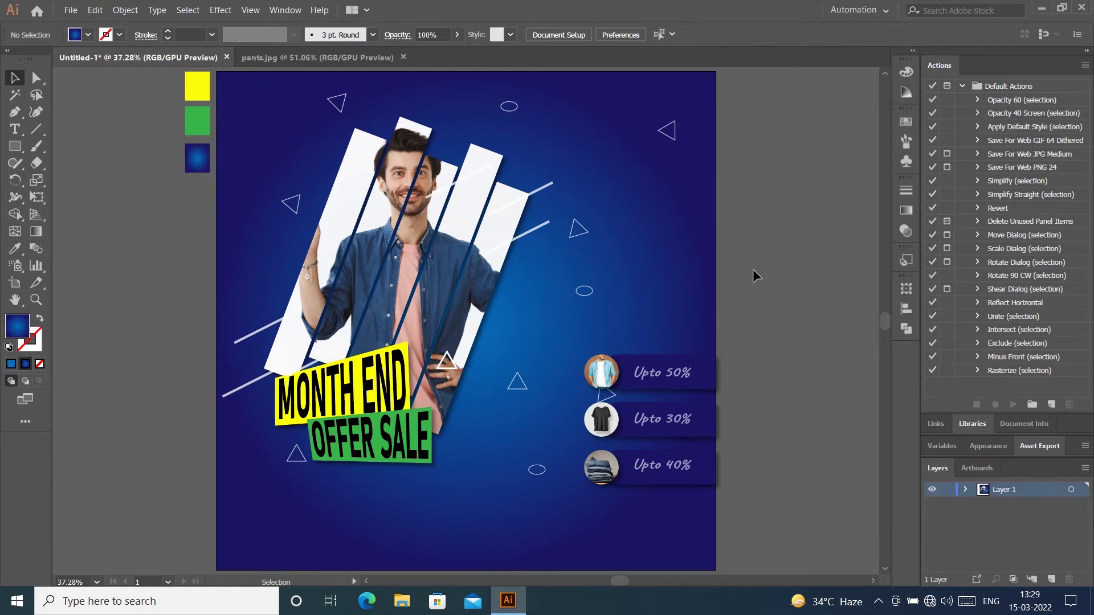
{"action": "left_click", "coordinate": [665, 416]}
{"action": "left_click_drag", "start_coordinate": [731, 490], "coordinate": [615, 447]}
{"action": "left_click_drag", "start_coordinate": [592, 373], "coordinate": [593, 373]}
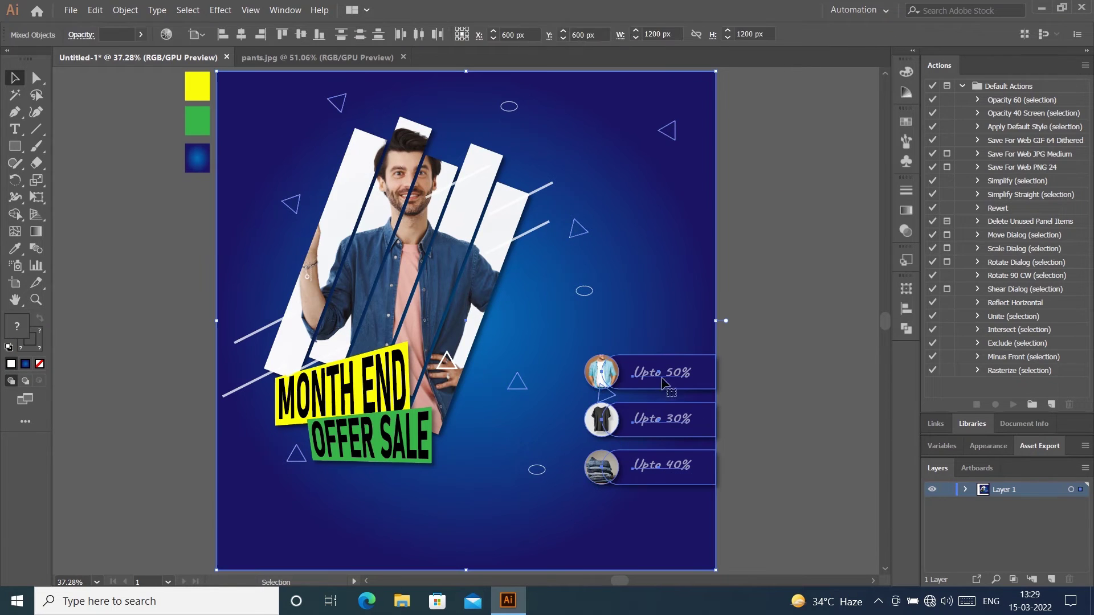
{"action": "left_click", "coordinate": [696, 302], "text": "shift"}
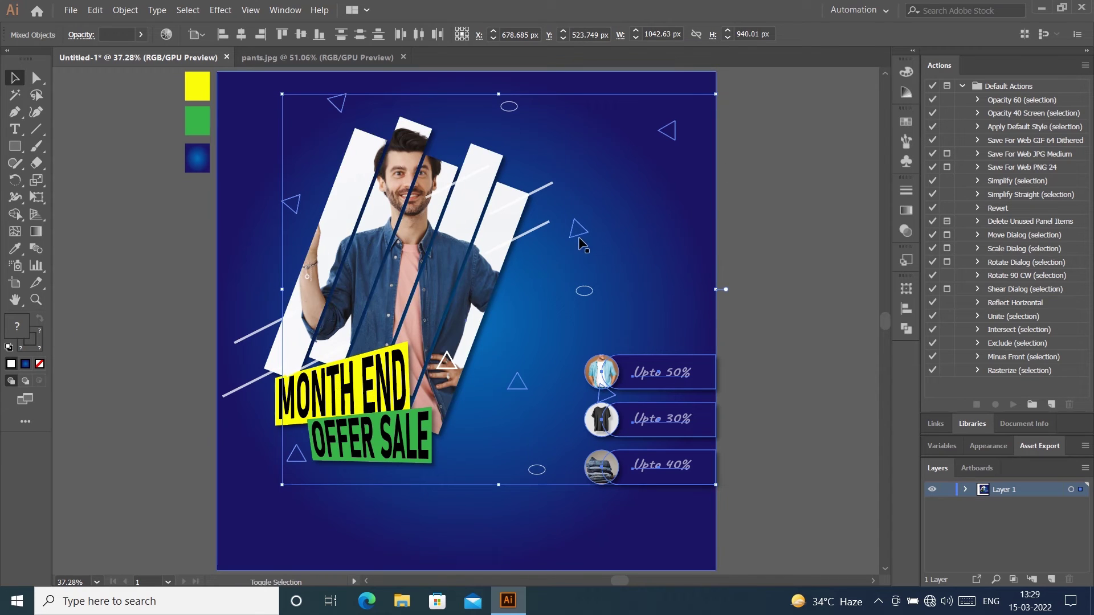
{"action": "left_click", "coordinate": [614, 245], "text": "shift"}
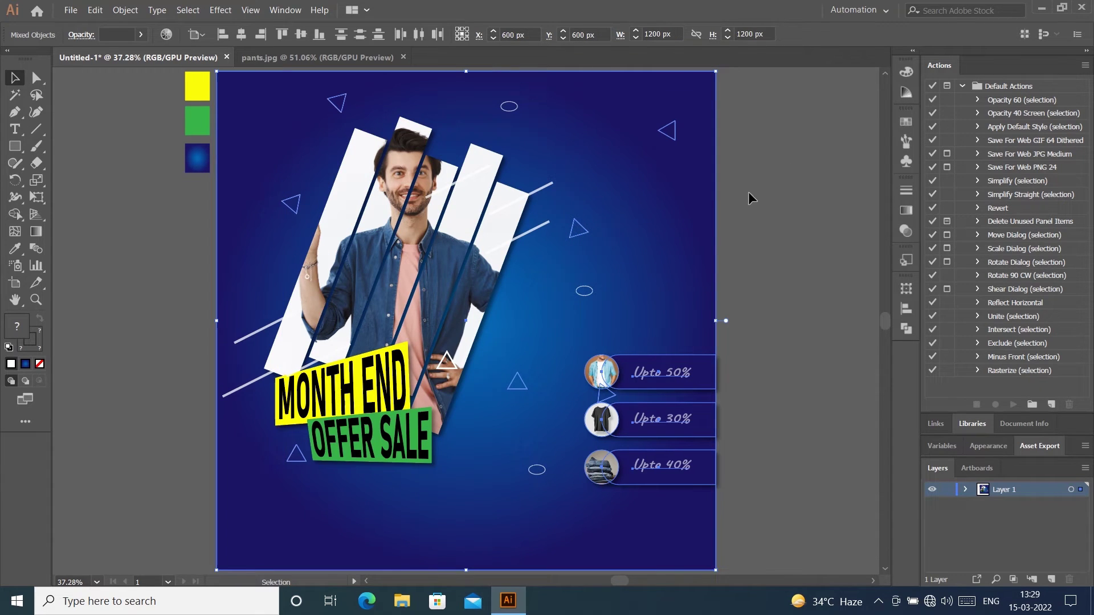
{"action": "left_click", "coordinate": [652, 244], "text": "shift"}
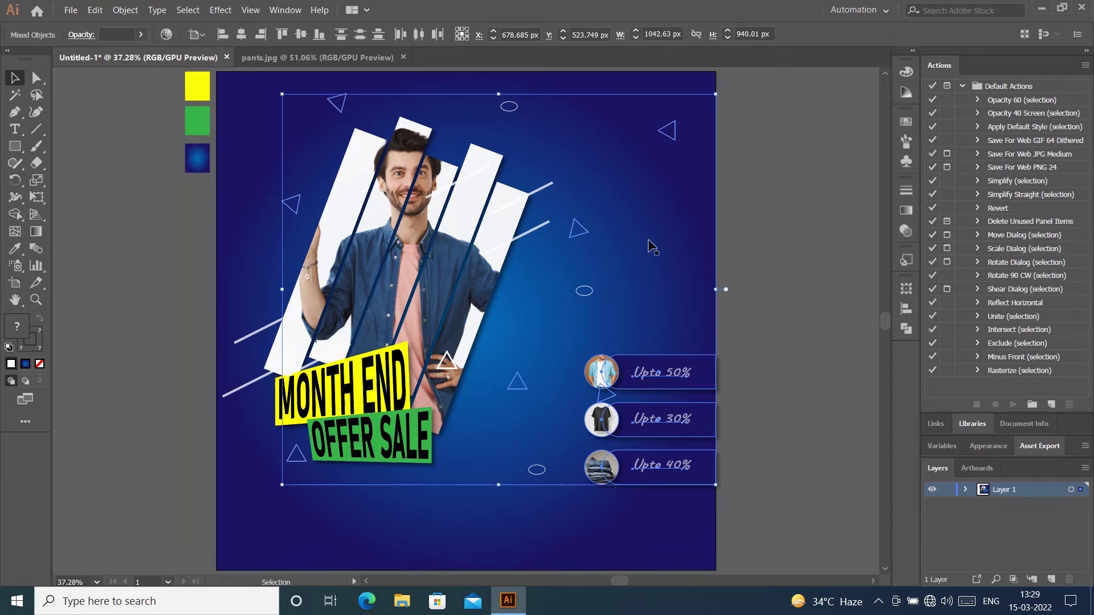
{"action": "left_click", "coordinate": [582, 227], "text": "shift"}
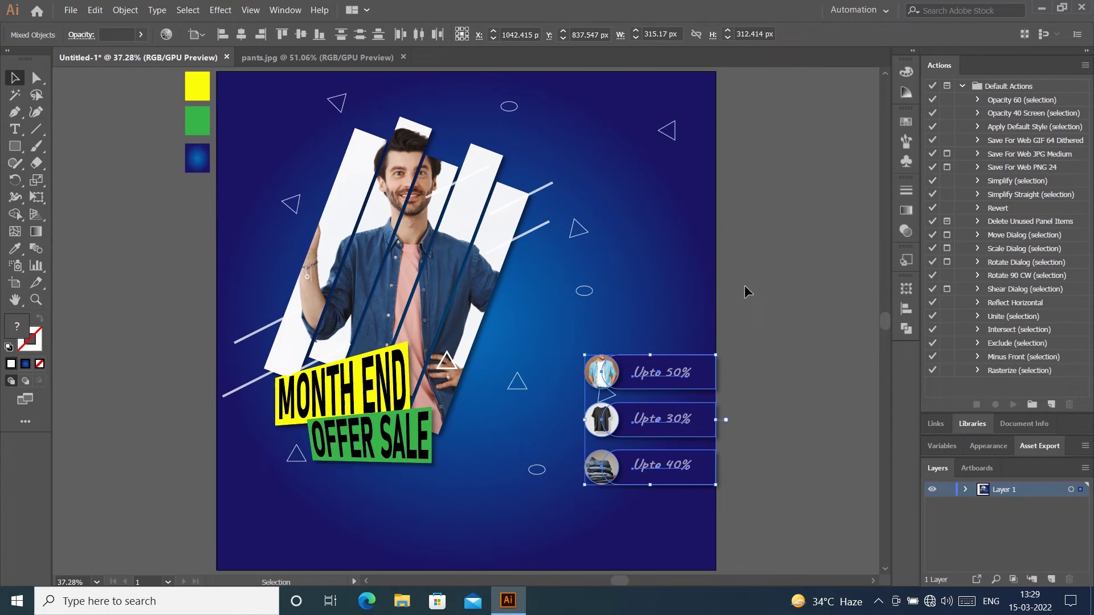
Step: Group the three discount bars, trying a higher position before undoing it
{"action": "right_click", "coordinate": [671, 371]}
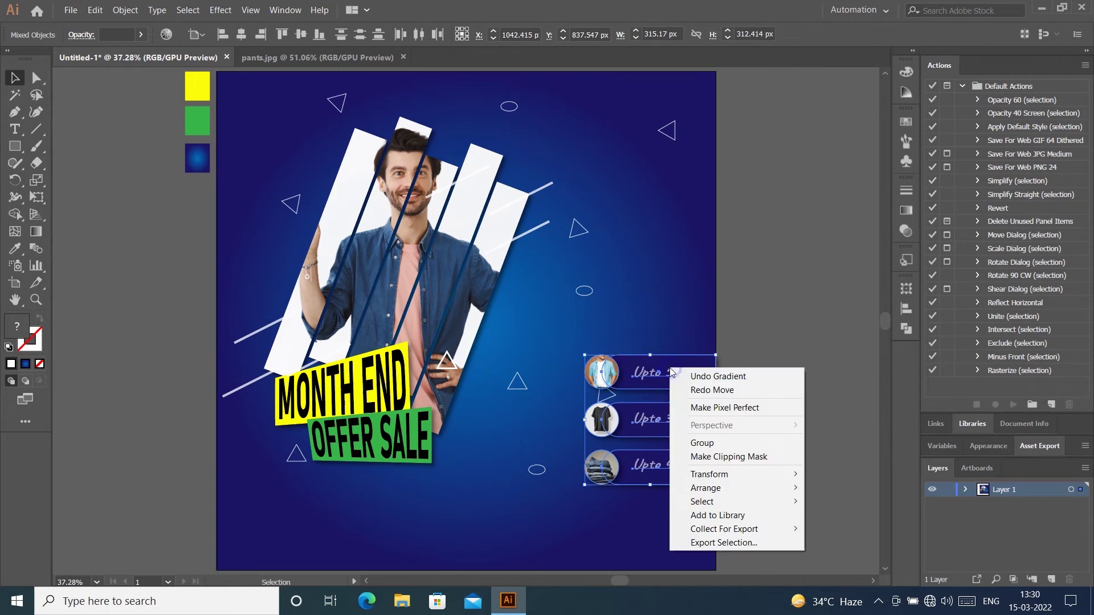
{"action": "left_click", "coordinate": [750, 443]}
{"action": "left_click_drag", "start_coordinate": [692, 376], "coordinate": [696, 338]}
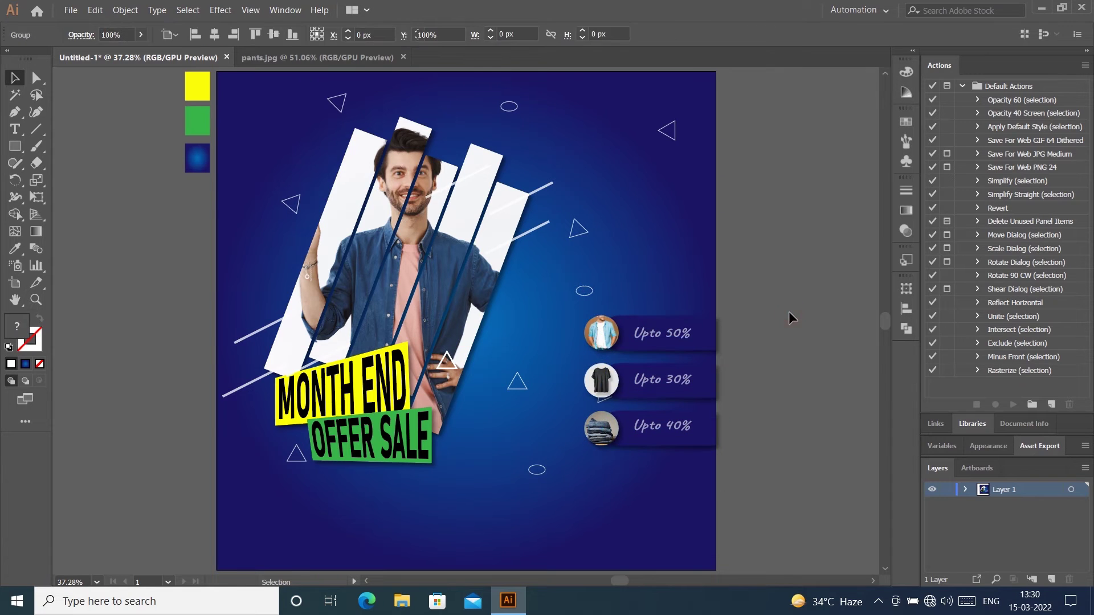
{"action": "key", "text": "ctrl+z"}
{"action": "left_click", "coordinate": [788, 311]}
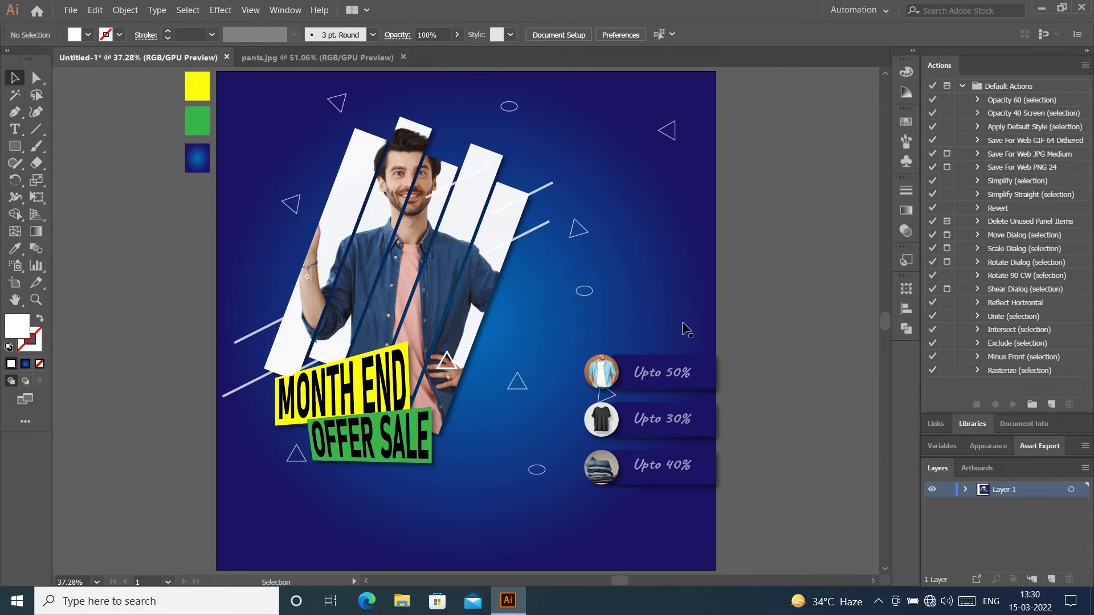
Step: Draw a 1170 x 1170 px rectangle centred on the artboard
{"action": "left_click", "coordinate": [15, 146]}
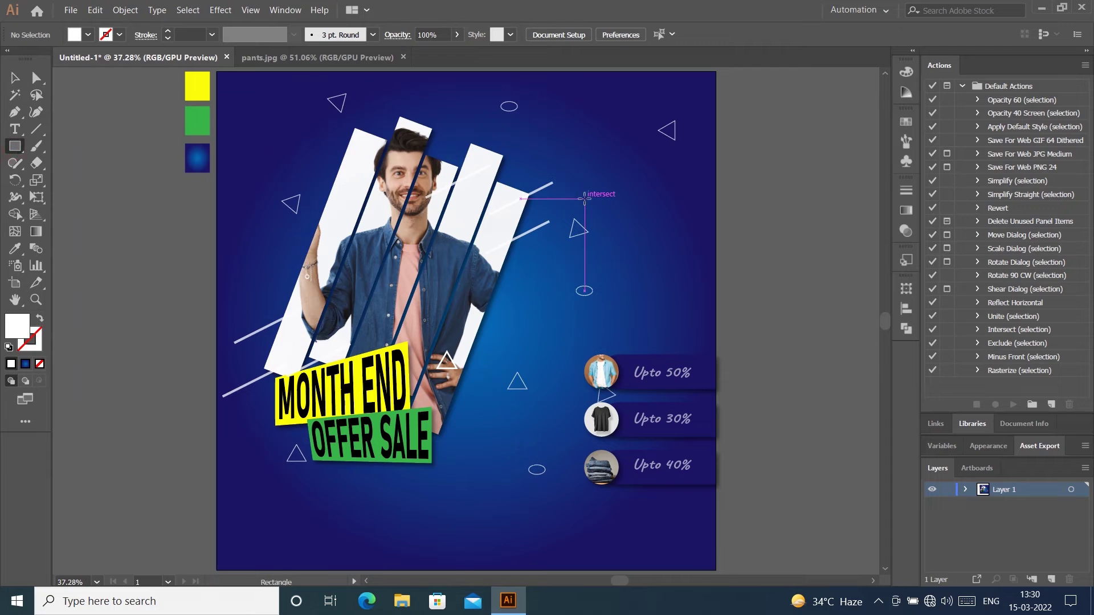
{"action": "left_click", "coordinate": [608, 159]}
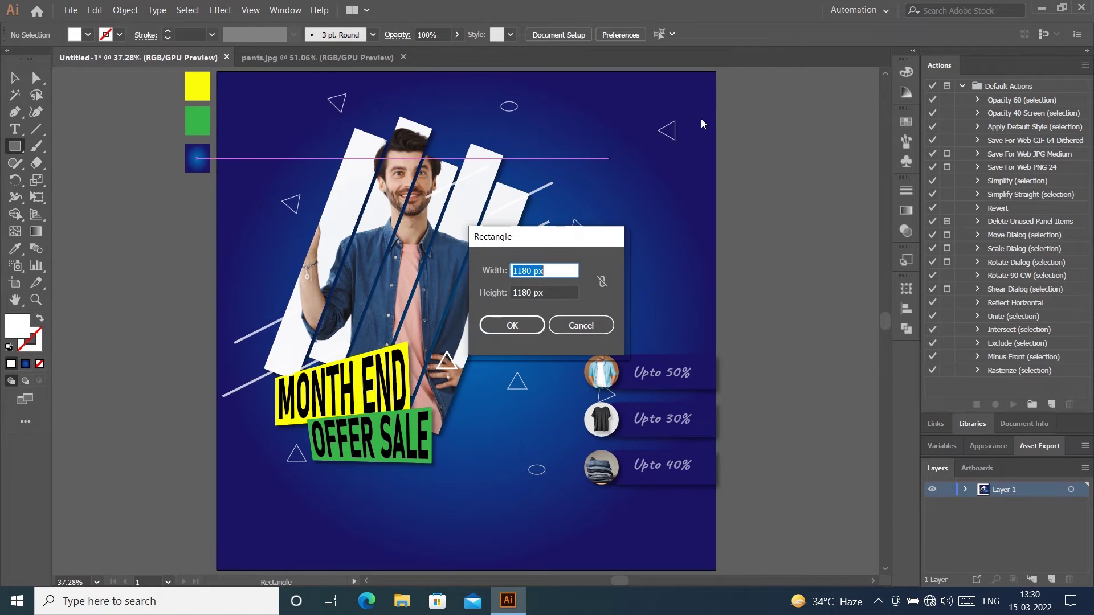
{"action": "type", "text": "1170"}
{"action": "key", "text": "Tab"}
{"action": "type", "text": "11"}
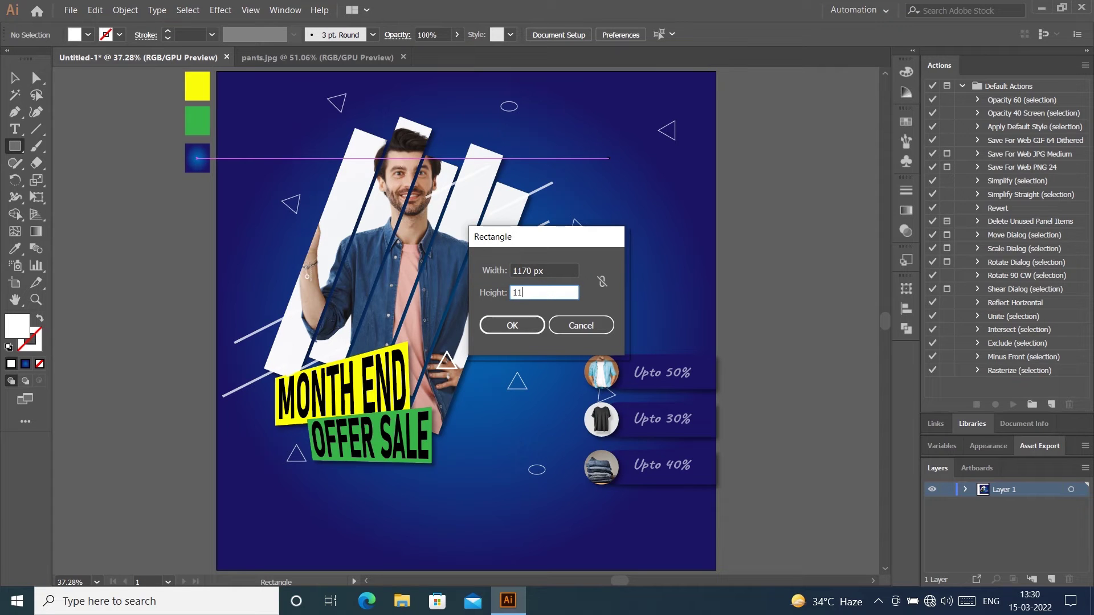
{"action": "type", "text": "70"}
{"action": "key", "text": "Return"}
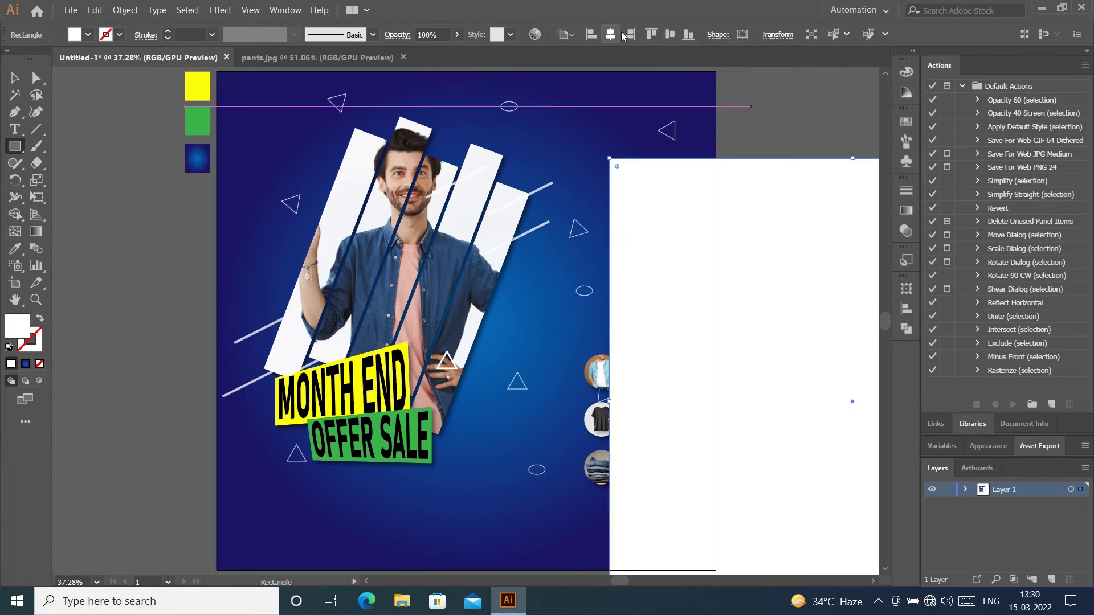
{"action": "left_click", "coordinate": [610, 34]}
{"action": "left_click", "coordinate": [671, 35]}
Step: Raise the rectangle's bottom edge and nudge the discount bar group upward
{"action": "left_click", "coordinate": [21, 77]}
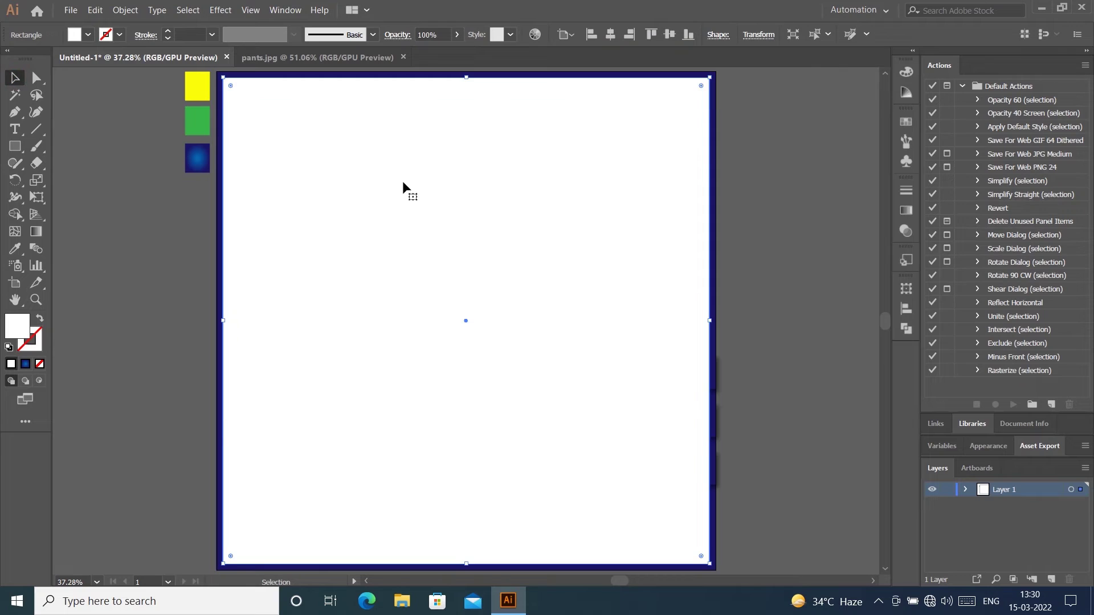
{"action": "left_click", "coordinate": [807, 172]}
{"action": "left_click", "coordinate": [531, 486]}
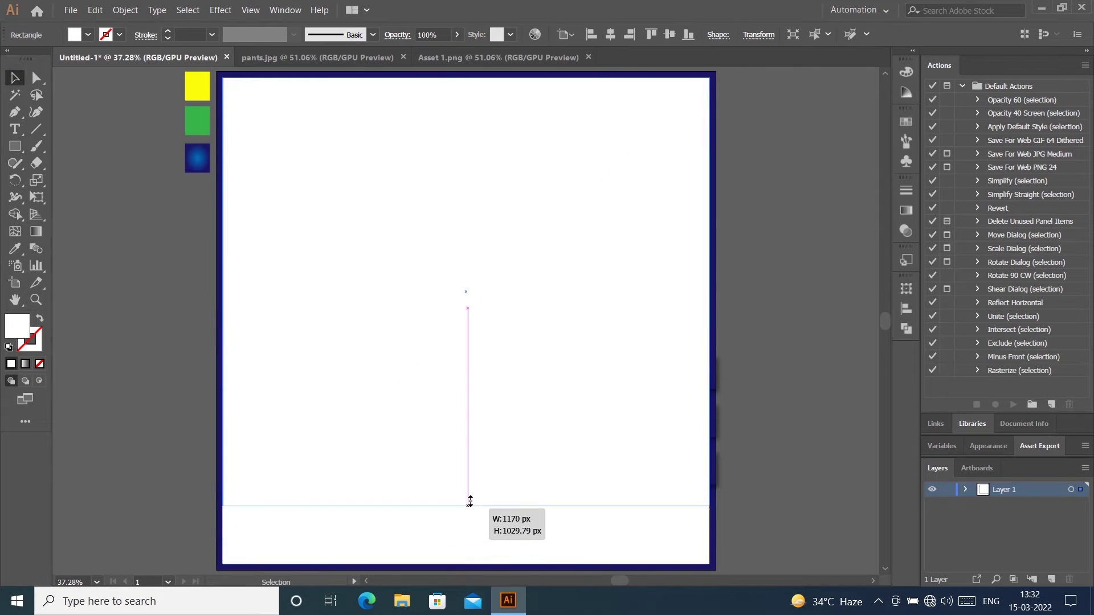
{"action": "left_click_drag", "start_coordinate": [469, 502], "coordinate": [472, 499]}
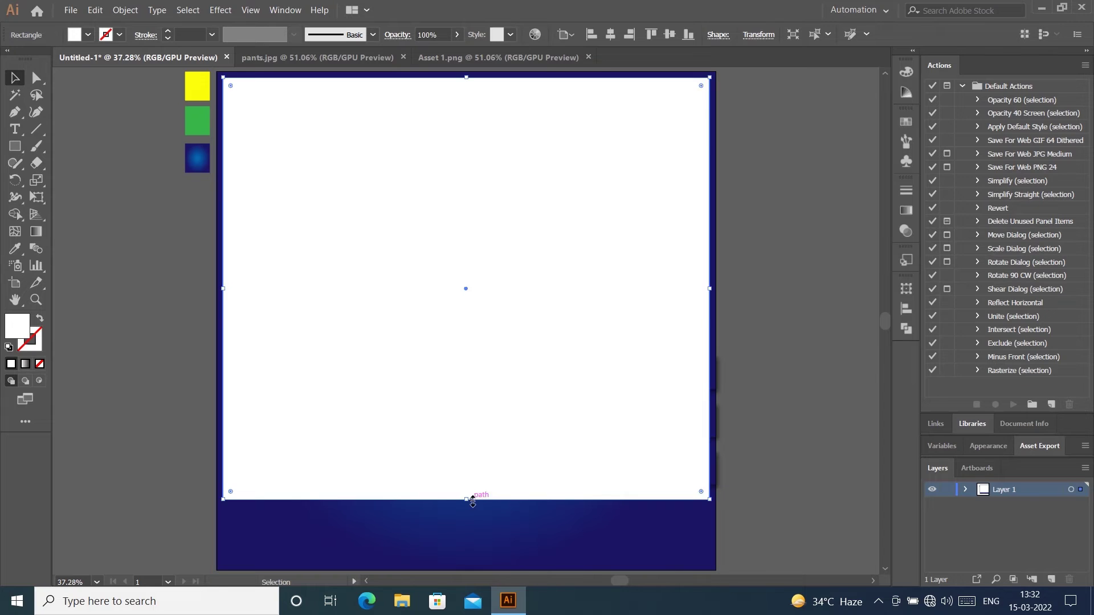
{"action": "right_click", "coordinate": [678, 251]}
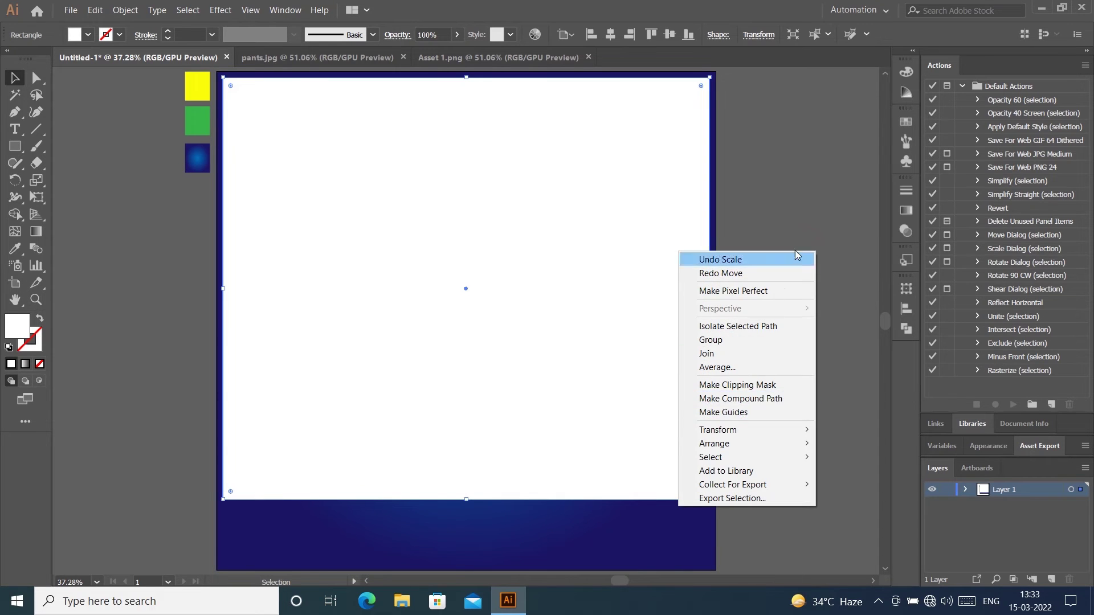
{"action": "left_click", "coordinate": [721, 259]}
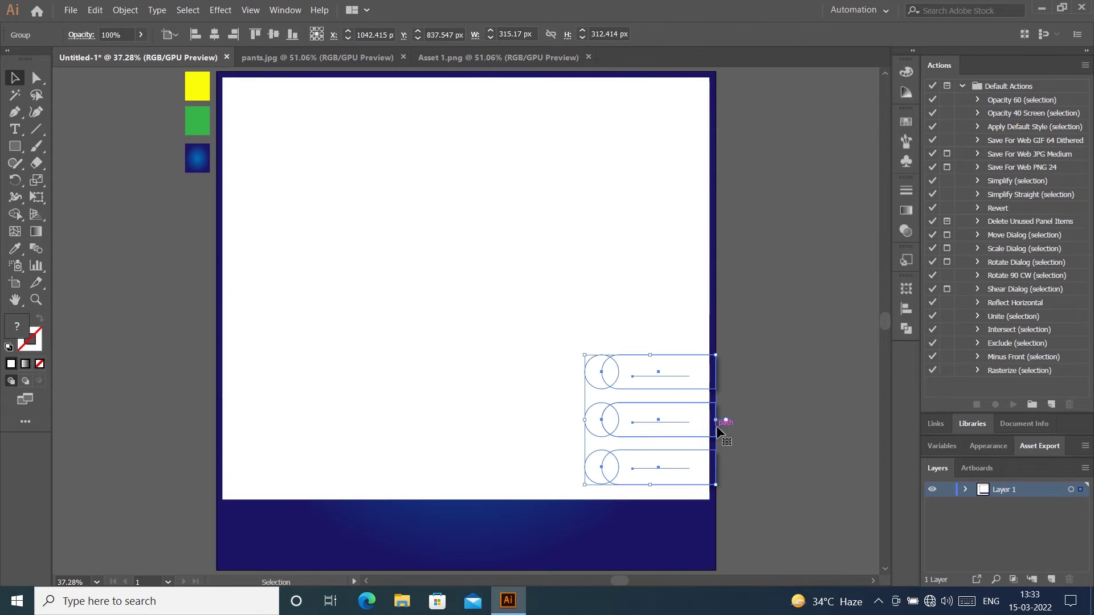
{"action": "key", "text": "shift+Up"}
{"action": "key", "text": "shift+Up"}
{"action": "key", "text": "shift+Up"}
{"action": "key", "text": "shift+Up"}
{"action": "key", "text": "shift+Up"}
{"action": "key", "text": "shift+Up"}
{"action": "key", "text": "shift+Up"}
{"action": "key", "text": "shift+Up"}
{"action": "key", "text": "shift+Up"}
{"action": "key", "text": "shift+Up"}
{"action": "key", "text": "shift+Up"}
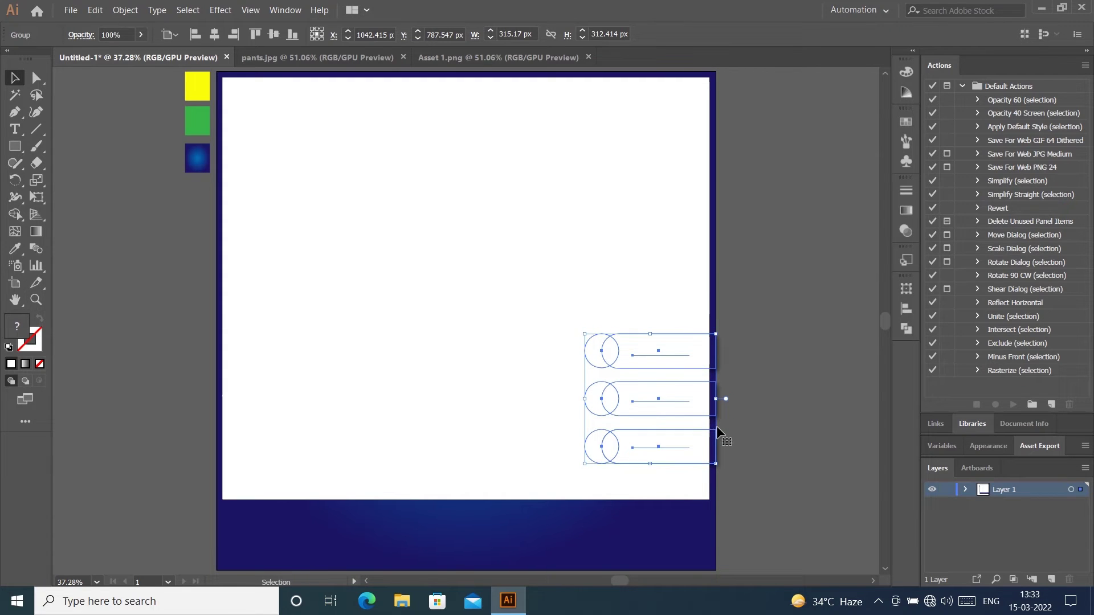
{"action": "left_click", "coordinate": [752, 145]}
Step: Select all the banner artwork and make a clipping mask from the rectangle
{"action": "left_click_drag", "start_coordinate": [728, 74], "coordinate": [197, 553]}
{"action": "right_click", "coordinate": [402, 312]}
{"action": "left_click", "coordinate": [459, 401]}
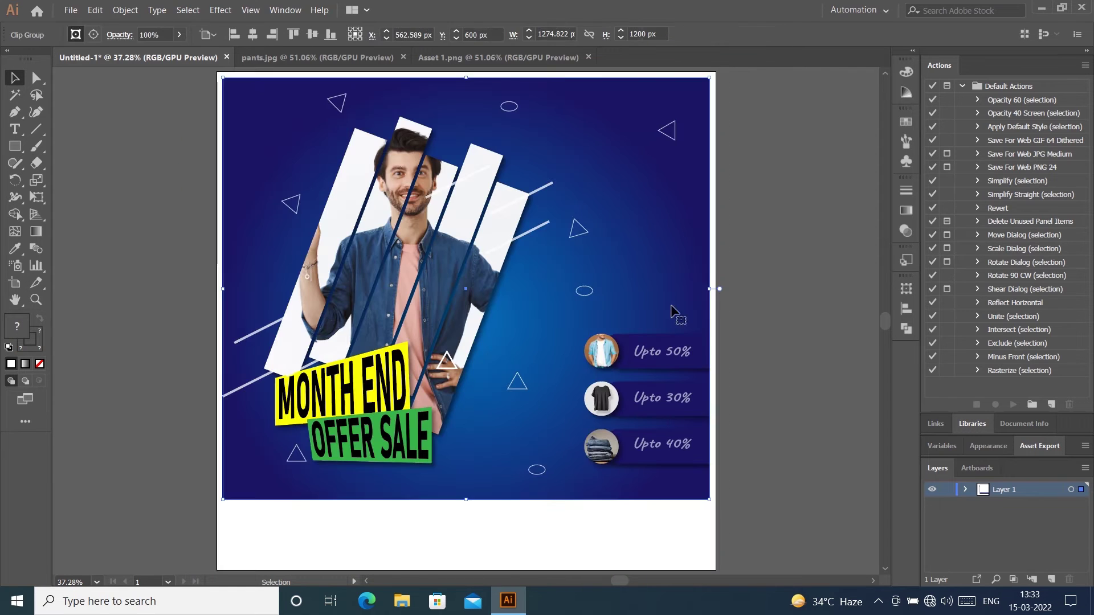
{"action": "left_click", "coordinate": [796, 243]}
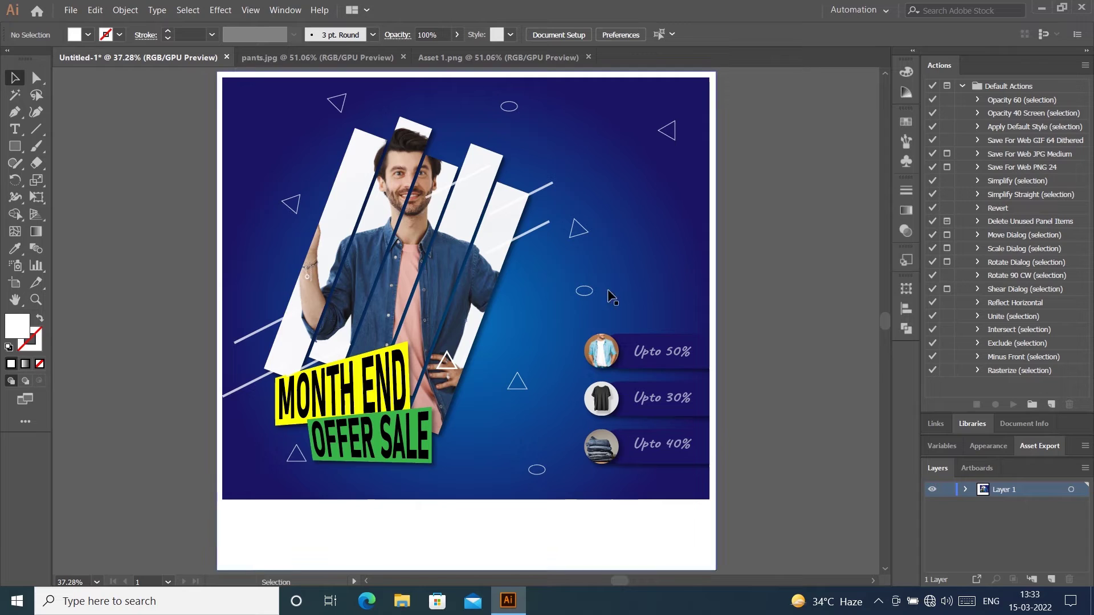
Step: Type BRANDMART in the white footer and set it in Impact
{"action": "left_click", "coordinate": [16, 145]}
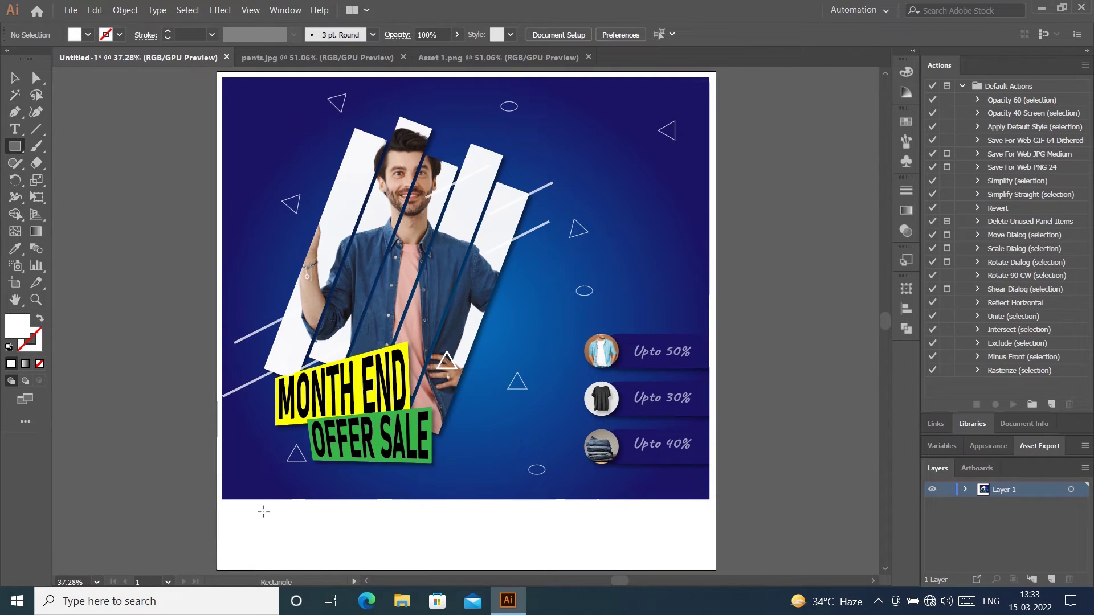
{"action": "mouse_move", "coordinate": [252, 522]}
{"action": "left_mouse_down"}
{"action": "mouse_move", "coordinate": [268, 536]}
{"action": "mouse_move", "coordinate": [380, 543]}
{"action": "left_mouse_up"}
{"action": "left_click", "coordinate": [14, 78]}
{"action": "key", "text": "Delete"}
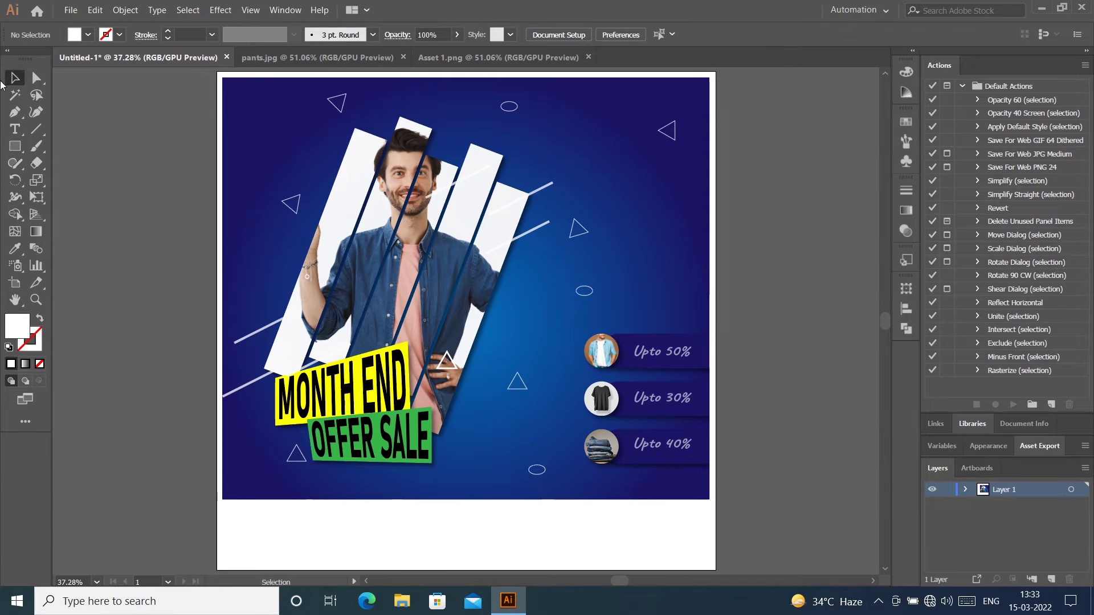
{"action": "left_click", "coordinate": [15, 128]}
{"action": "left_click", "coordinate": [264, 540]}
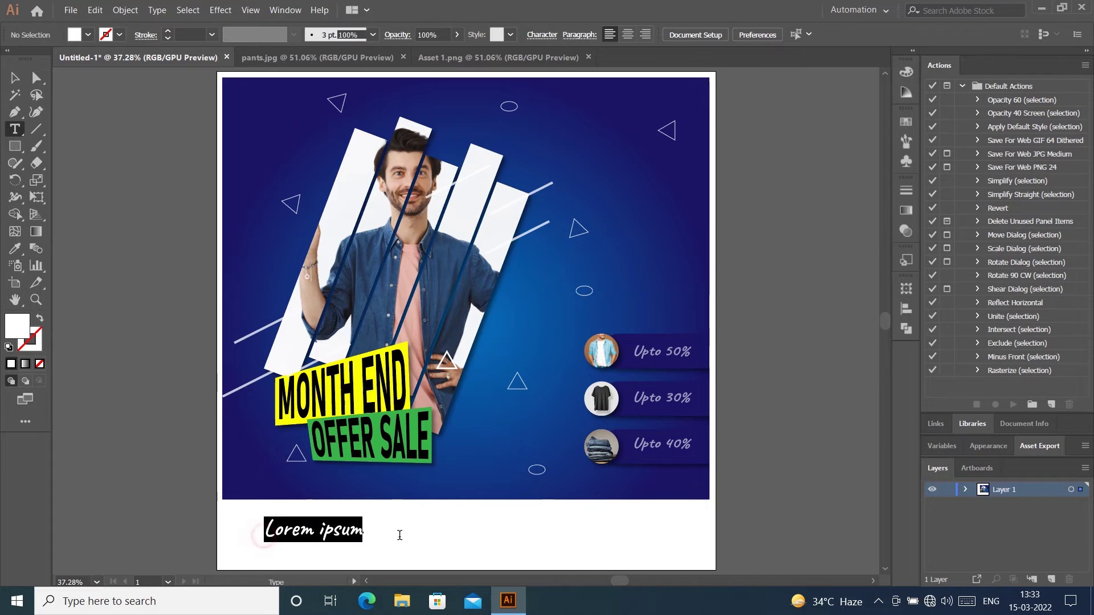
{"action": "type", "text": "BA"}
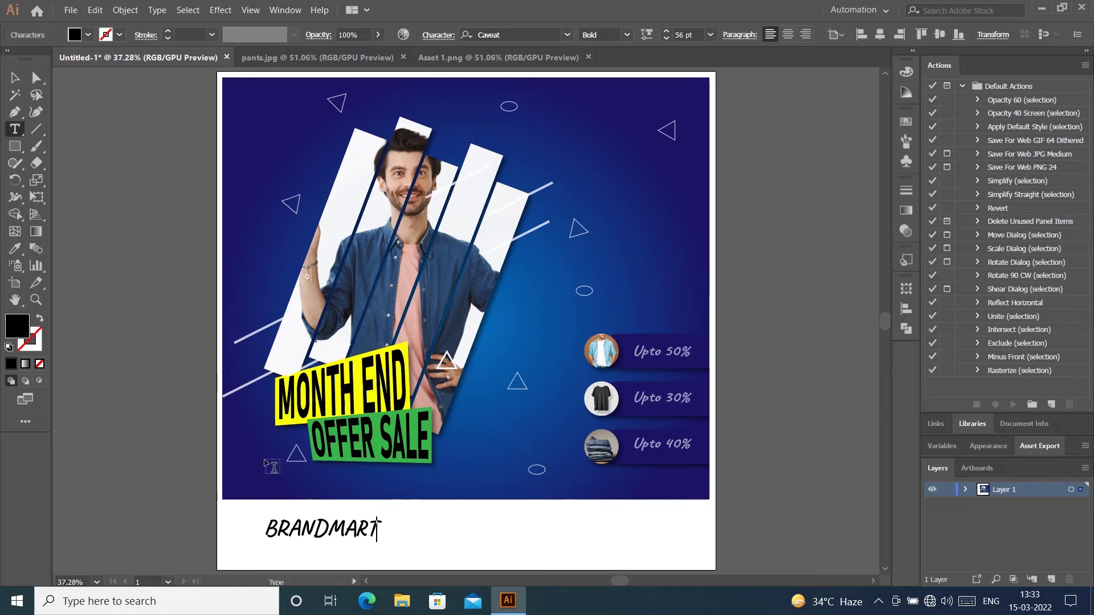
{"action": "key", "text": "ctrl+a"}
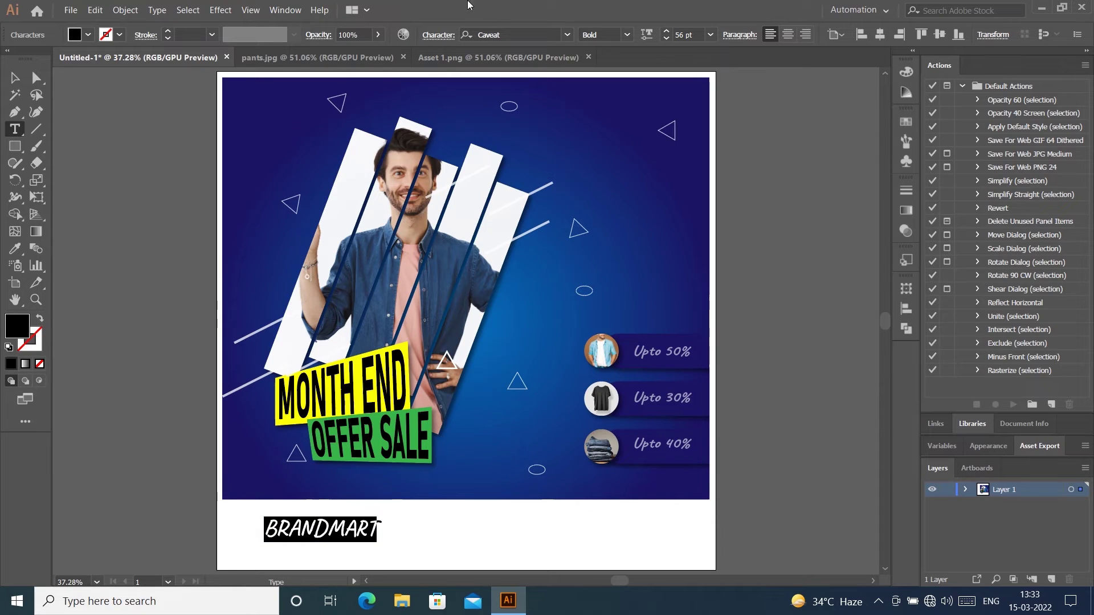
{"action": "left_click", "coordinate": [570, 36]}
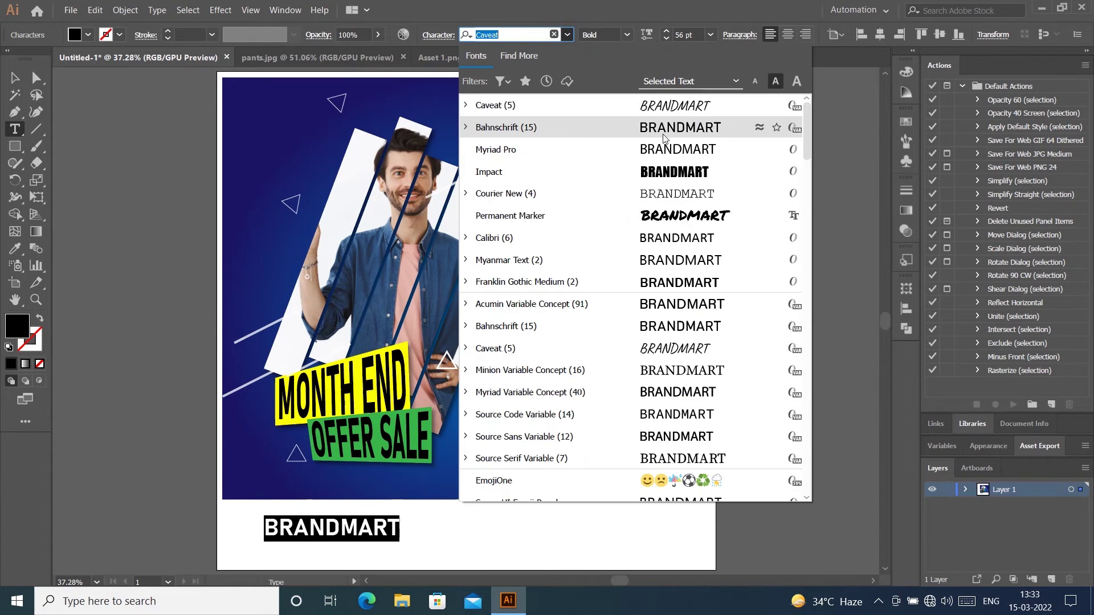
{"action": "left_click", "coordinate": [676, 176]}
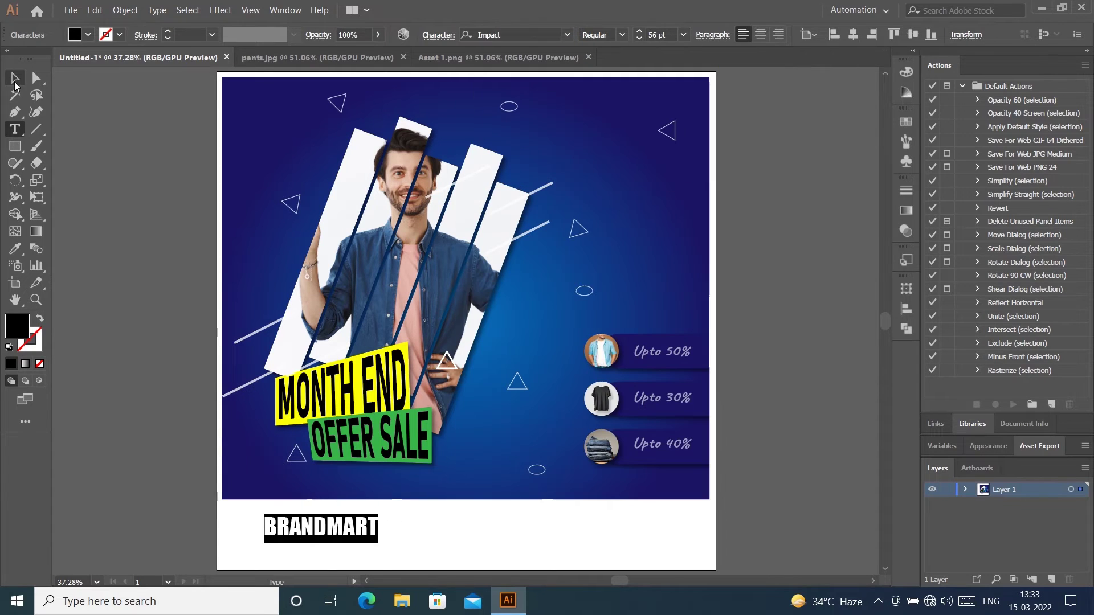
Step: Expand the BRANDMART text into outlines
{"action": "left_click", "coordinate": [14, 78]}
{"action": "left_click", "coordinate": [125, 10]}
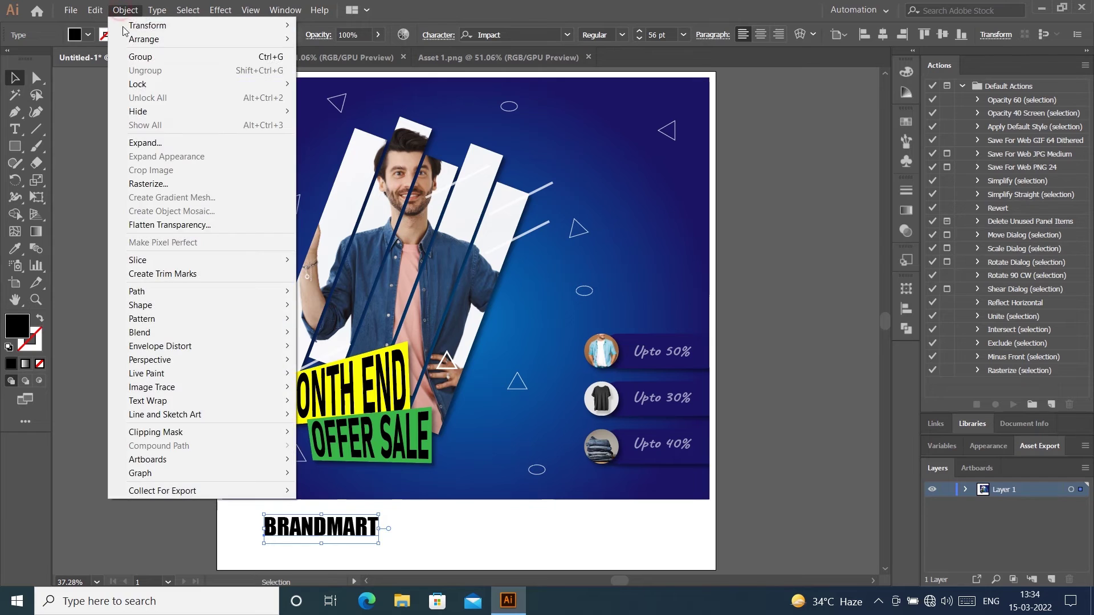
{"action": "left_click", "coordinate": [142, 141]}
{"action": "key", "text": "Return"}
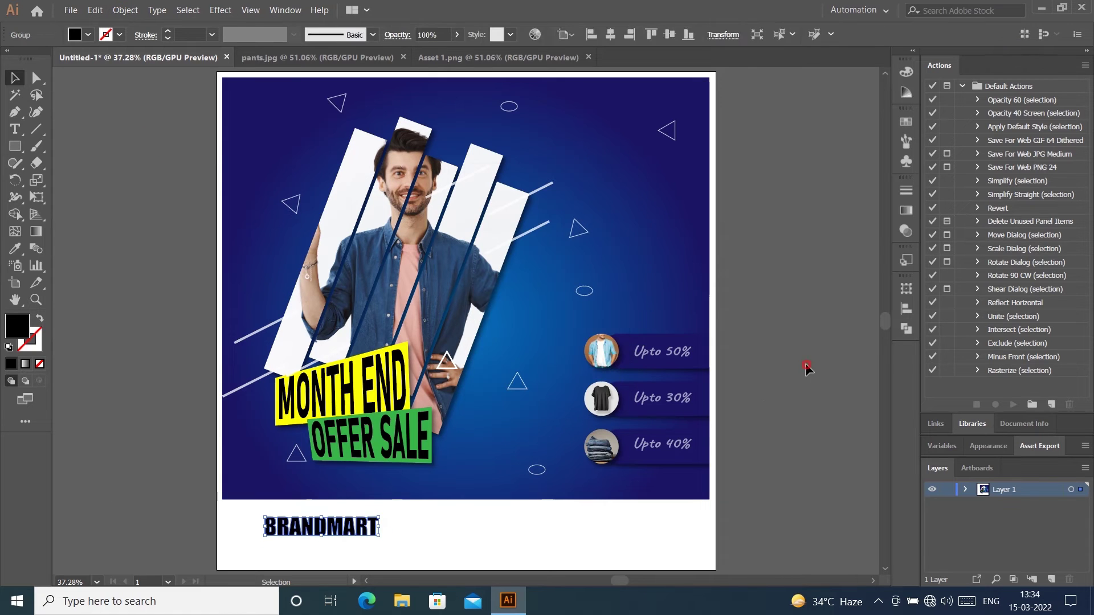
{"action": "left_click", "coordinate": [716, 221]}
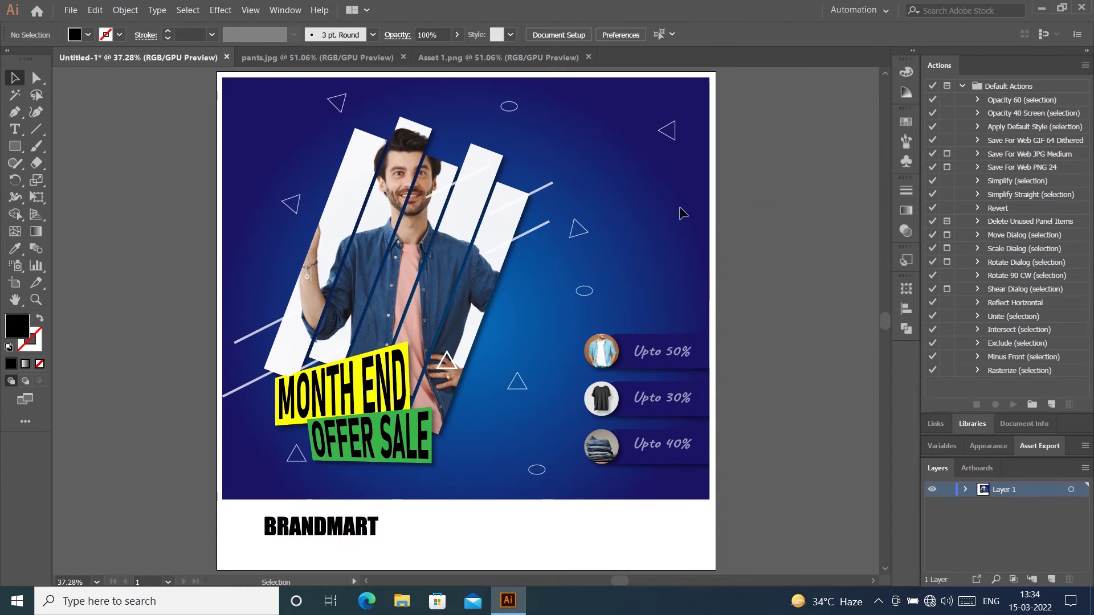
Step: Draw a box around BRANDMART, fill it with the banner's blue, and send it behind
{"action": "left_click", "coordinate": [15, 146]}
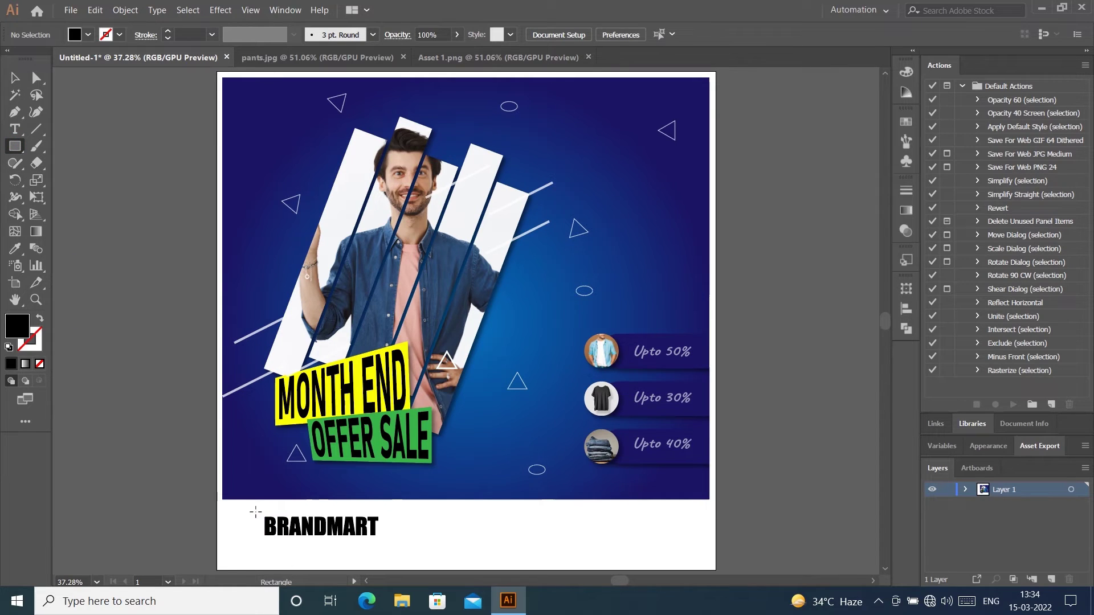
{"action": "left_click_drag", "start_coordinate": [255, 512], "coordinate": [385, 541]}
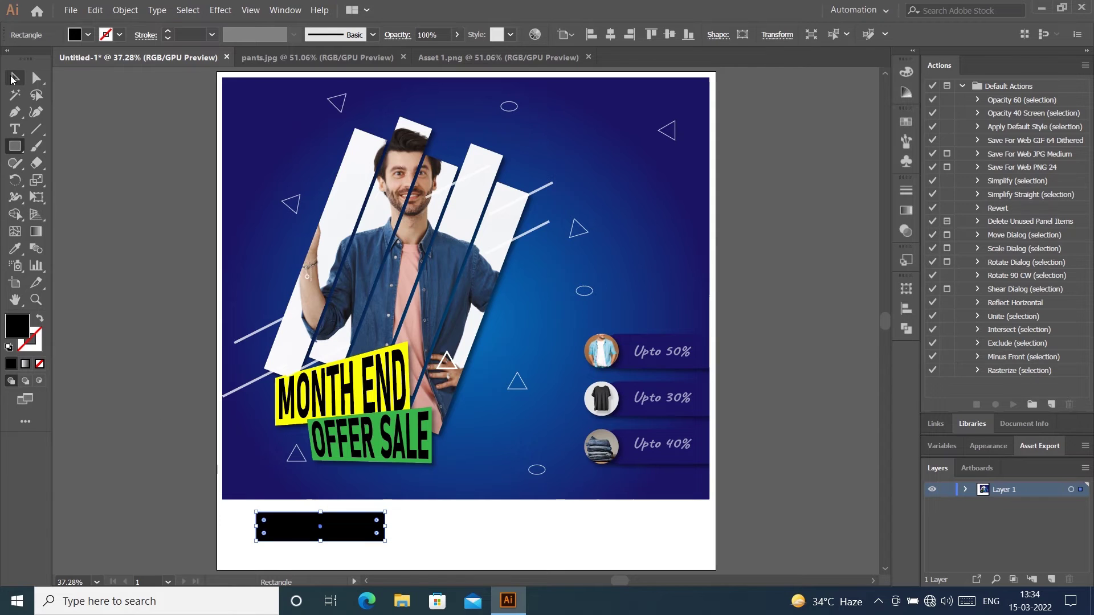
{"action": "left_click", "coordinate": [12, 79]}
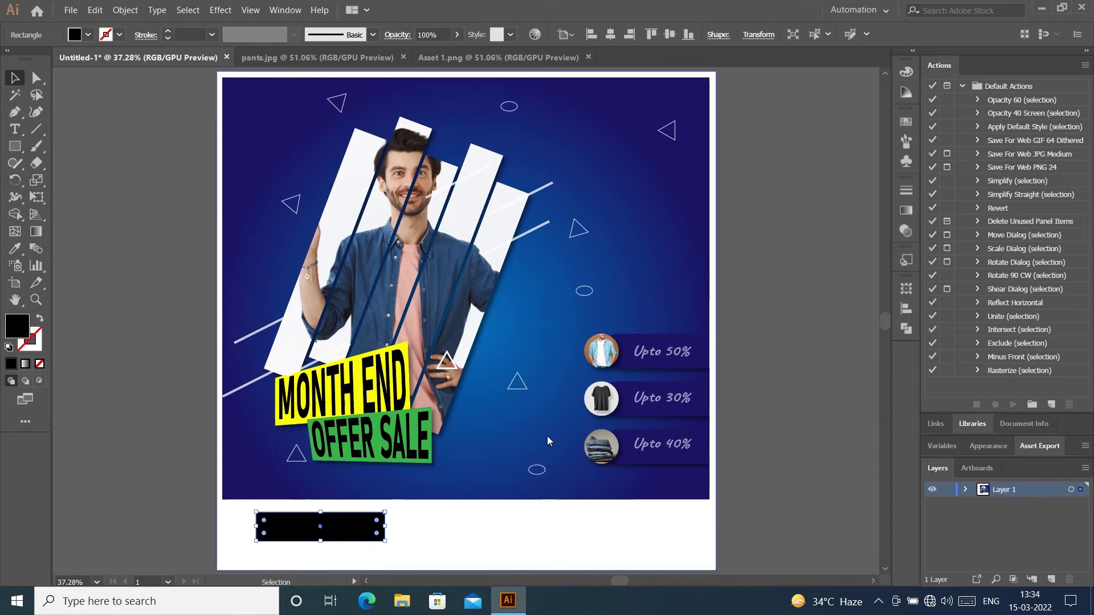
{"action": "key", "text": "i"}
{"action": "left_click", "coordinate": [701, 360]}
{"action": "key", "text": "v"}
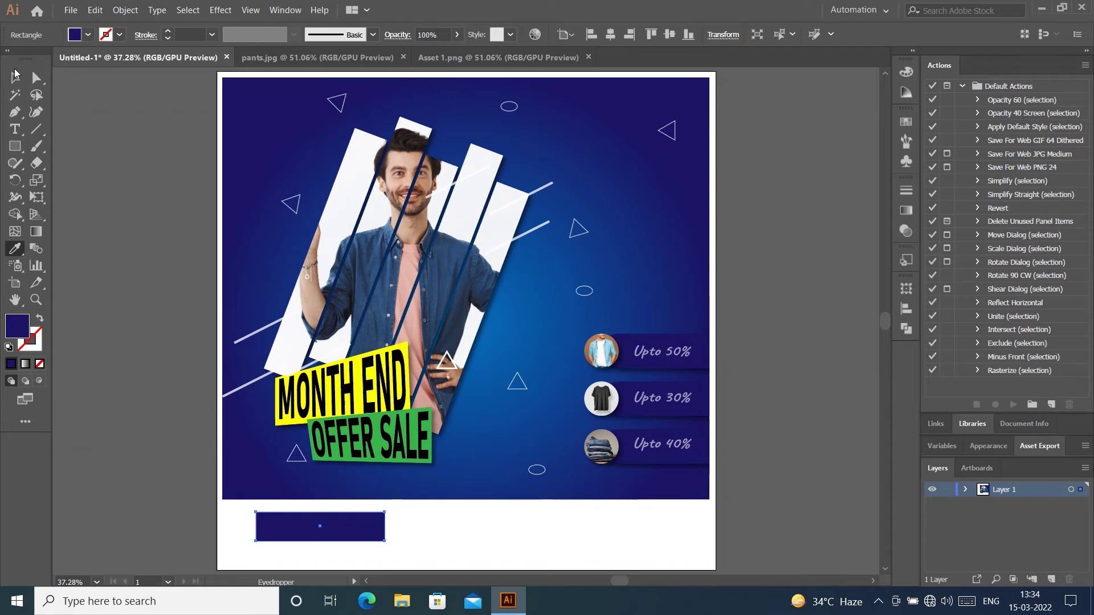
{"action": "left_click", "coordinate": [468, 545]}
{"action": "left_click", "coordinate": [370, 520]}
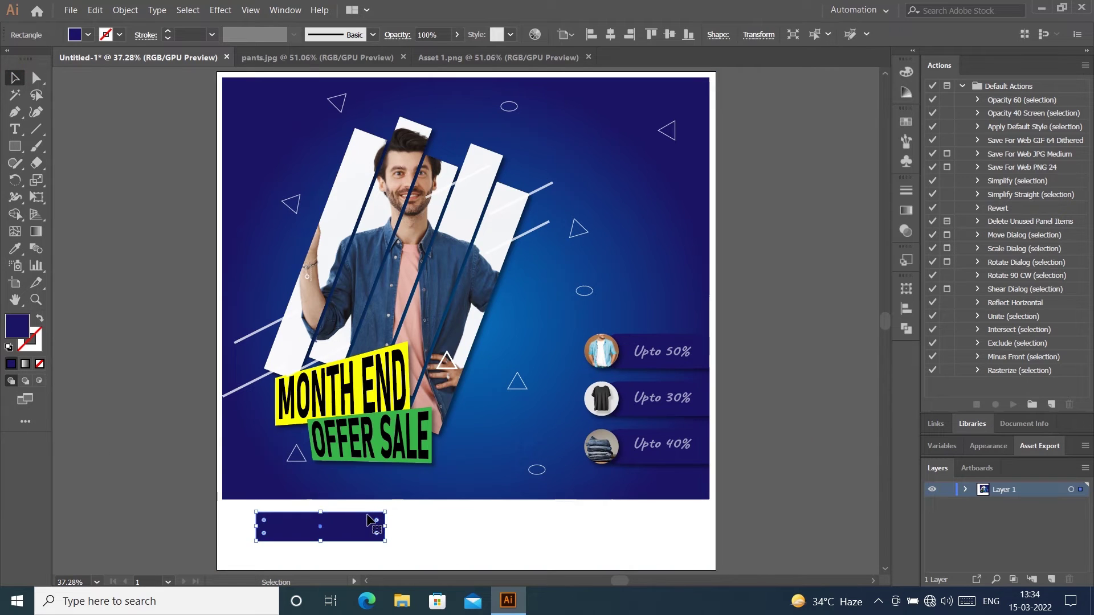
{"action": "key", "text": "ctrl+shift+["}
Step: Give the BRANDMART lettering a white fill sampled with the Eyedropper
{"action": "left_click_drag", "start_coordinate": [406, 547], "coordinate": [365, 527]}
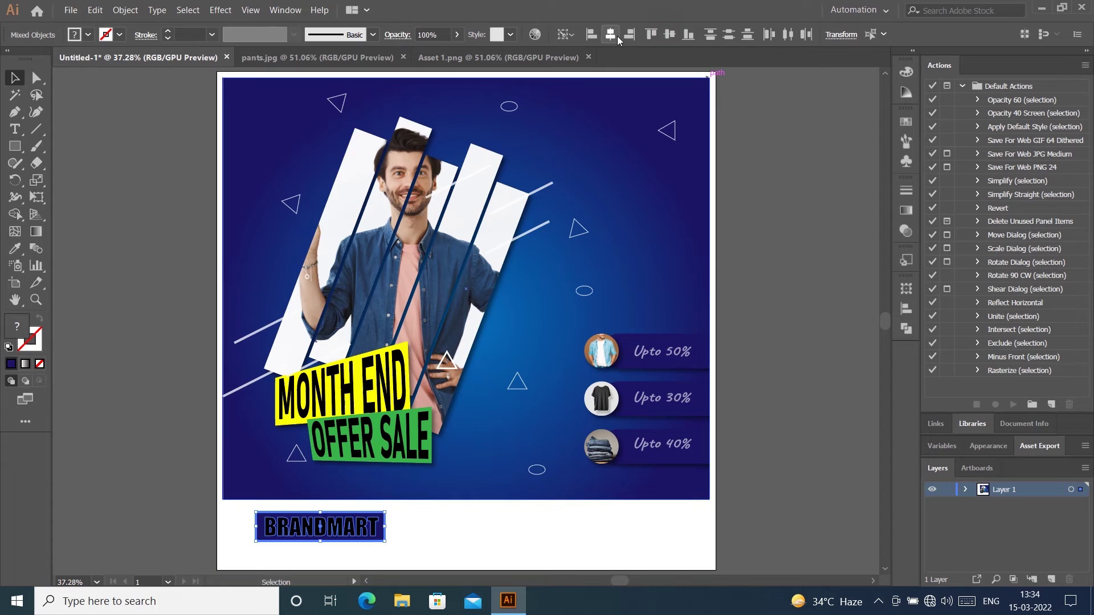
{"action": "left_click", "coordinate": [779, 142]}
{"action": "left_click", "coordinate": [332, 536]}
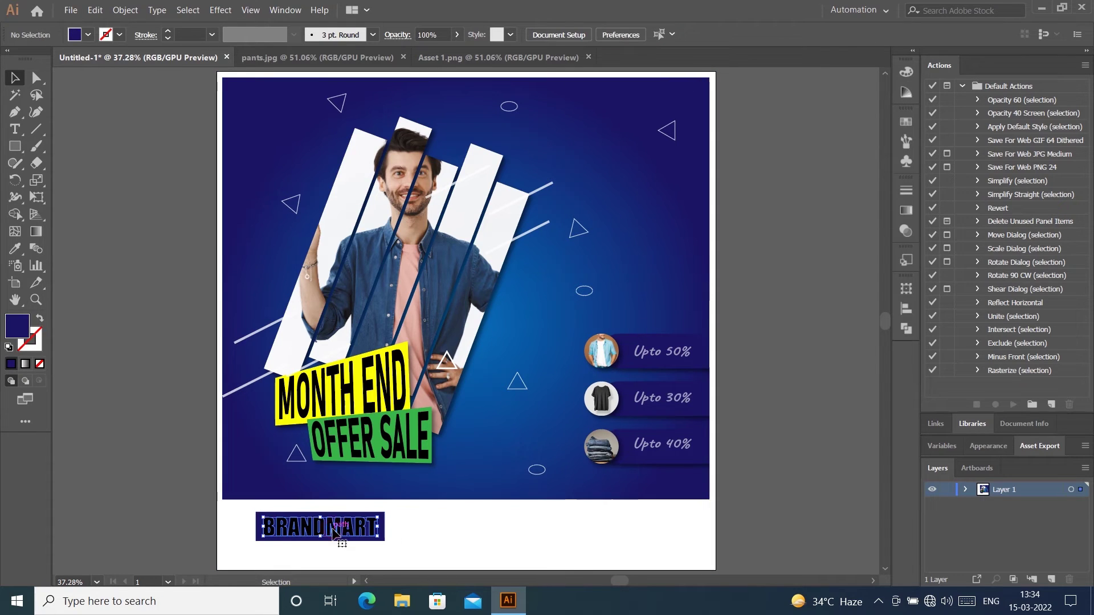
{"action": "key", "text": "i"}
{"action": "left_click", "coordinate": [459, 522]}
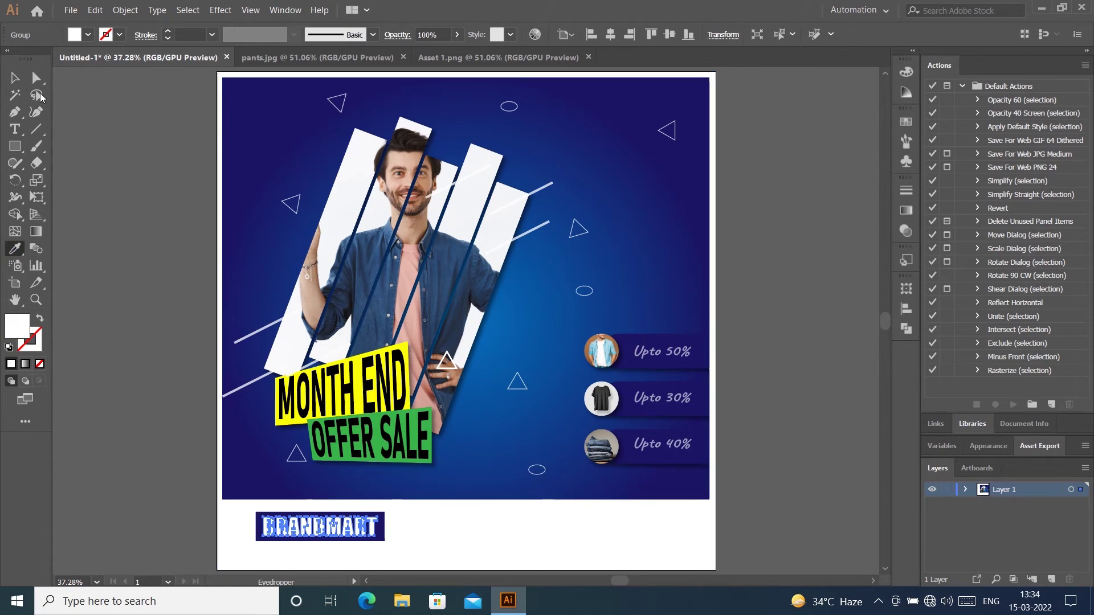
{"action": "left_click", "coordinate": [15, 77]}
{"action": "key", "text": "ctrl+shift+a"}
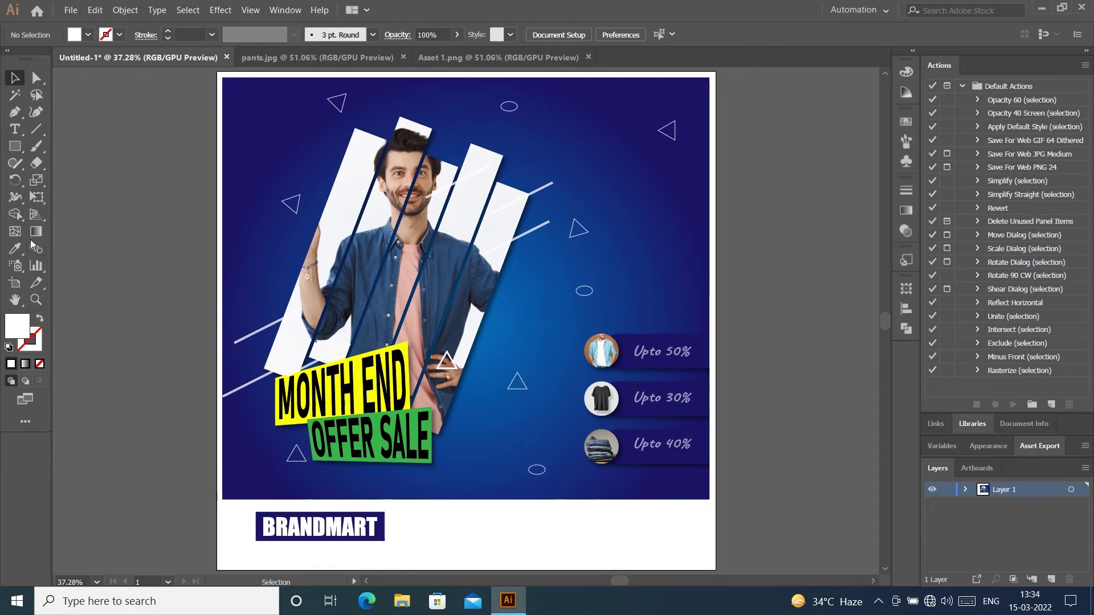
Step: Type the tagline THE FUTURE MENS FASHION in the footer
{"action": "left_click", "coordinate": [14, 128]}
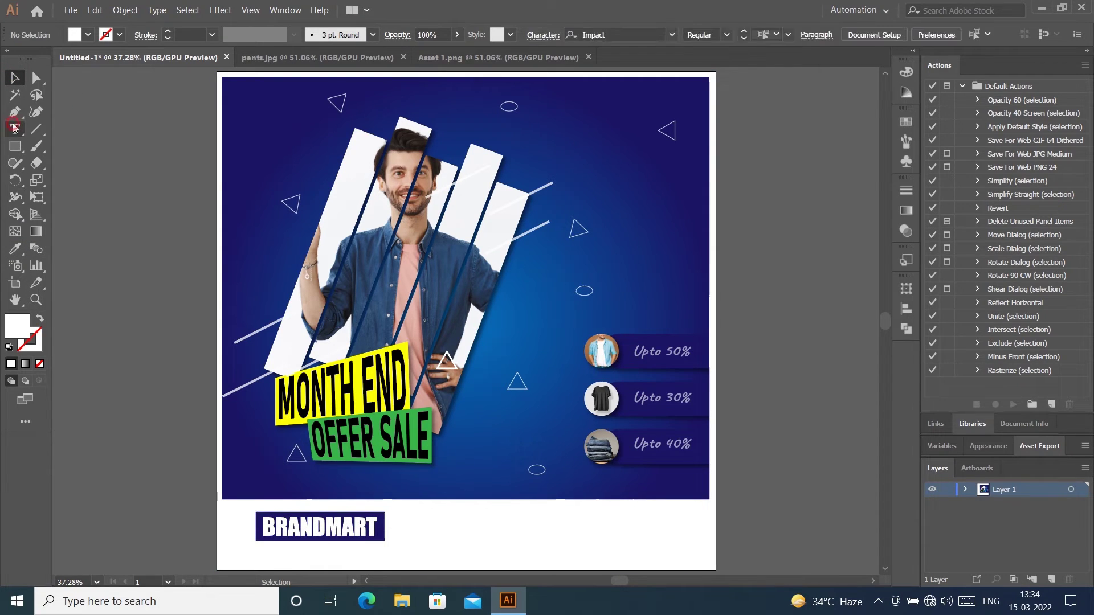
{"action": "left_click", "coordinate": [466, 539]}
{"action": "type", "text": "THE"}
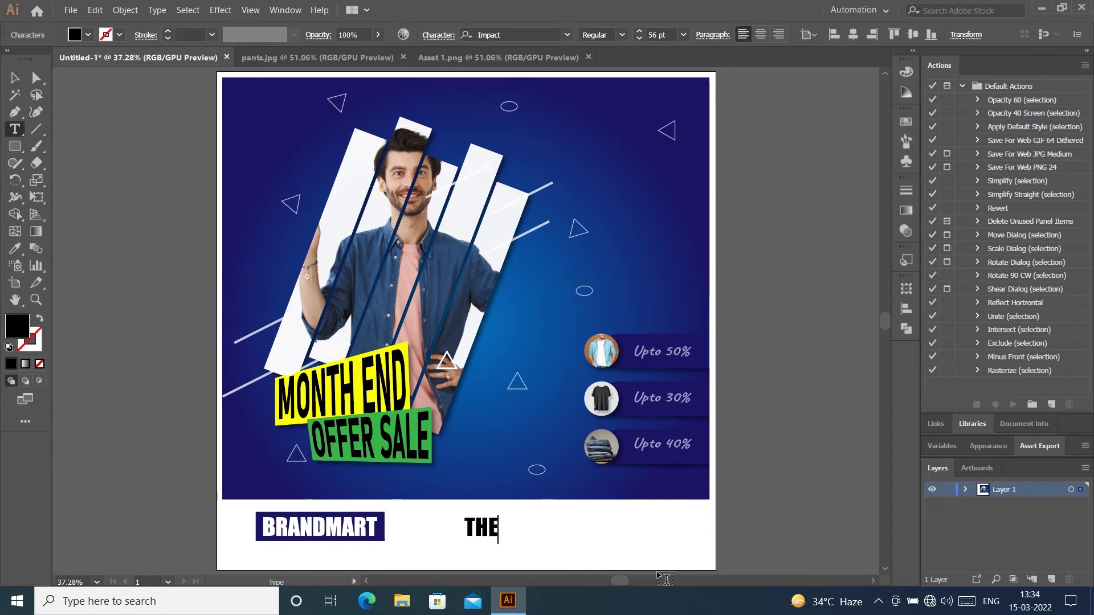
{"action": "type", "text": " FUTURE"}
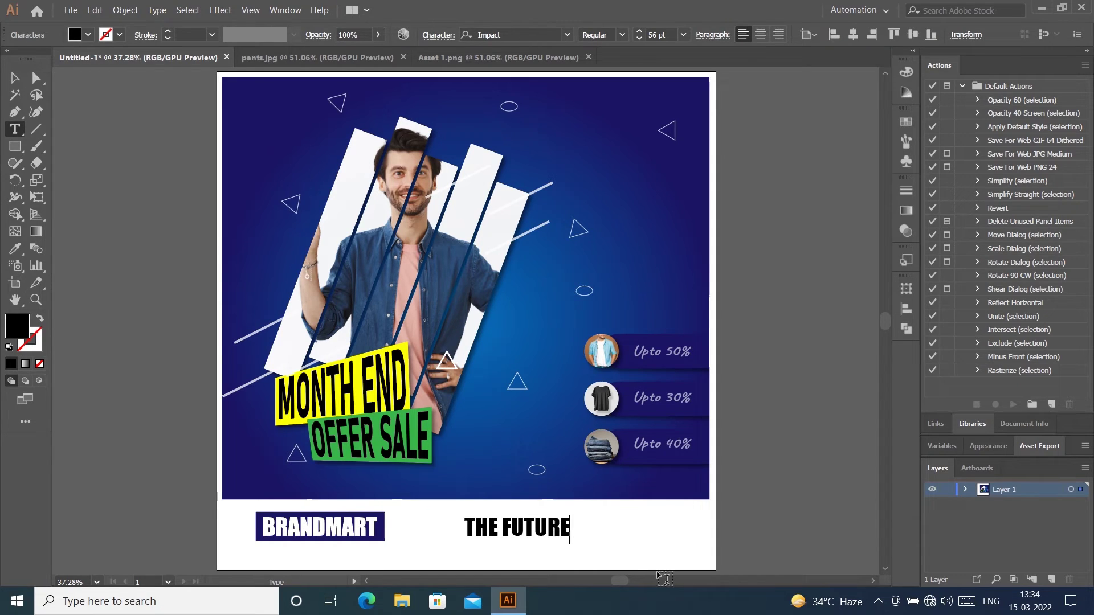
{"action": "type", "text": " MENS F"}
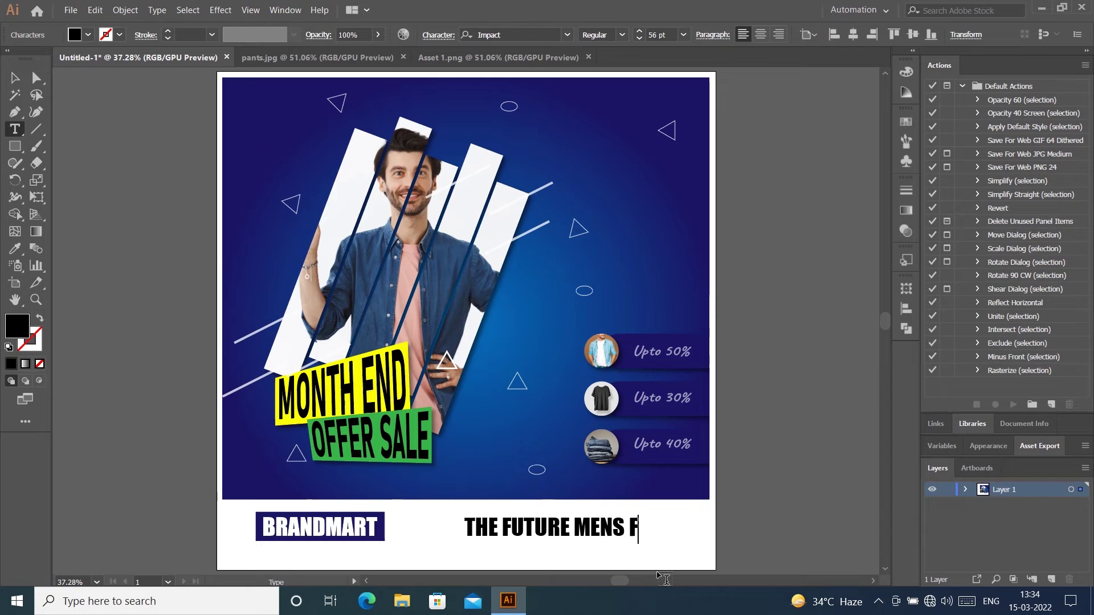
{"action": "type", "text": "ASHION"}
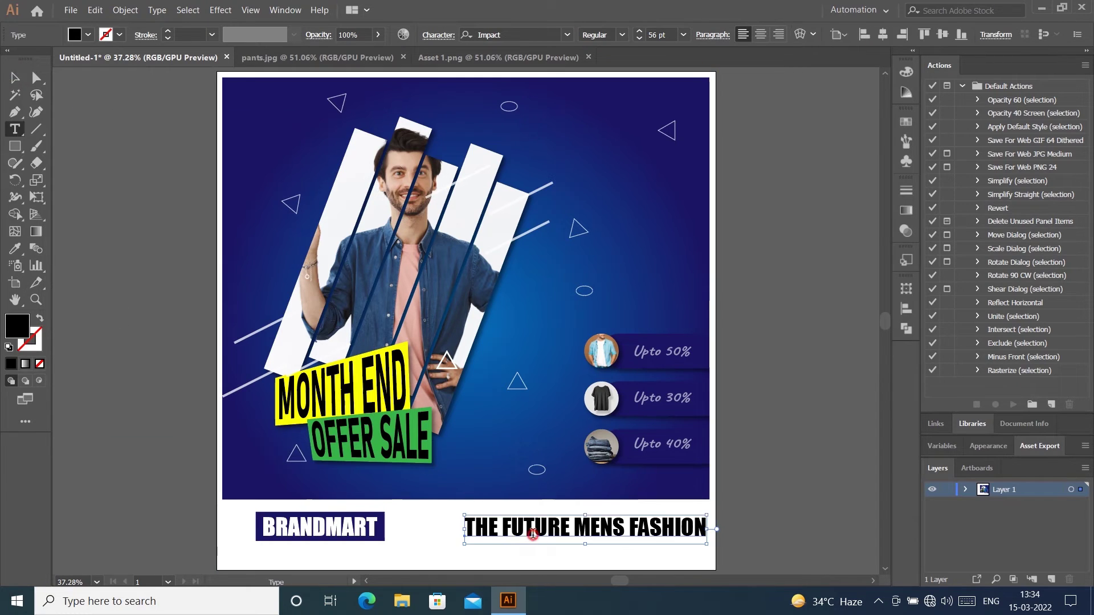
{"action": "triple_click", "coordinate": [539, 542]}
Step: Set the tagline font to Calibri after trying Bahnschrift Regular and Impact
{"action": "left_click", "coordinate": [565, 35]}
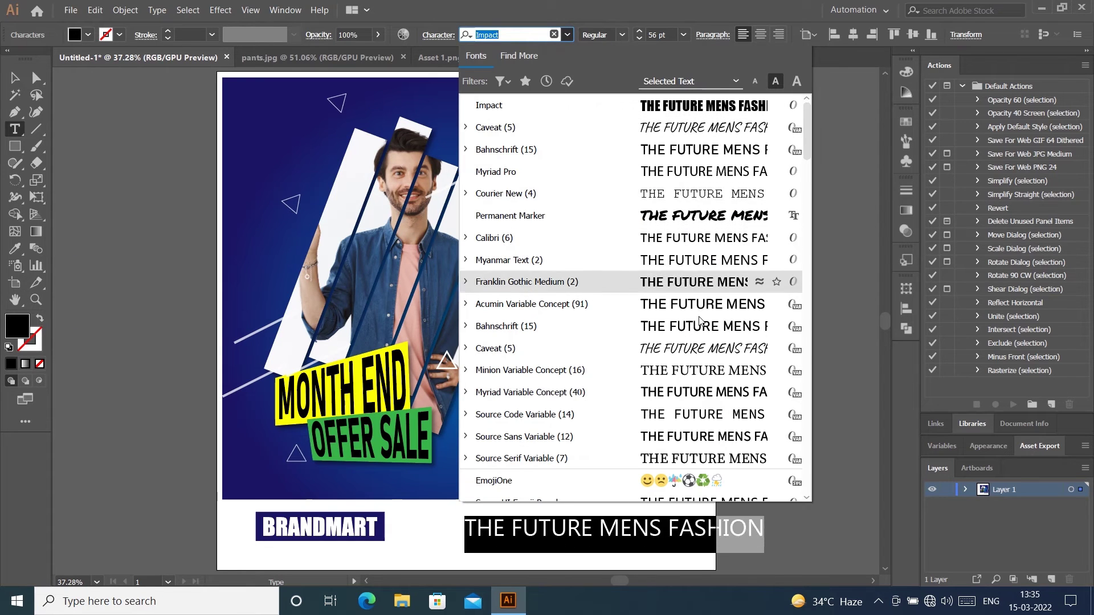
{"action": "scroll", "coordinate": [717, 371], "scroll_direction": "down", "scroll_amount": 6}
{"action": "scroll", "coordinate": [717, 383], "scroll_direction": "down", "scroll_amount": 3}
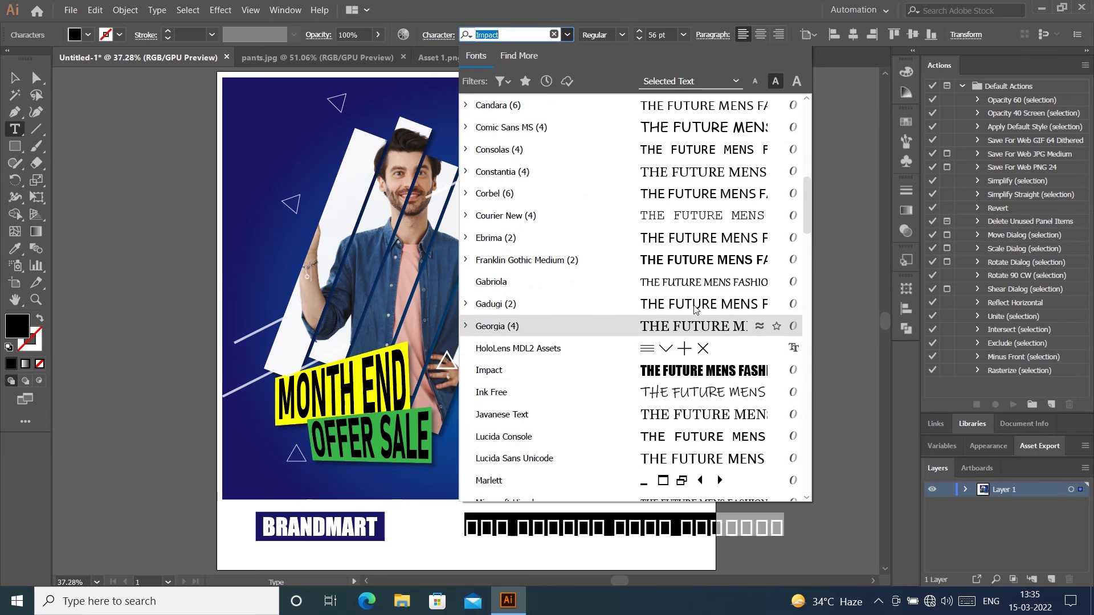
{"action": "scroll", "coordinate": [698, 215], "scroll_direction": "up", "scroll_amount": 10}
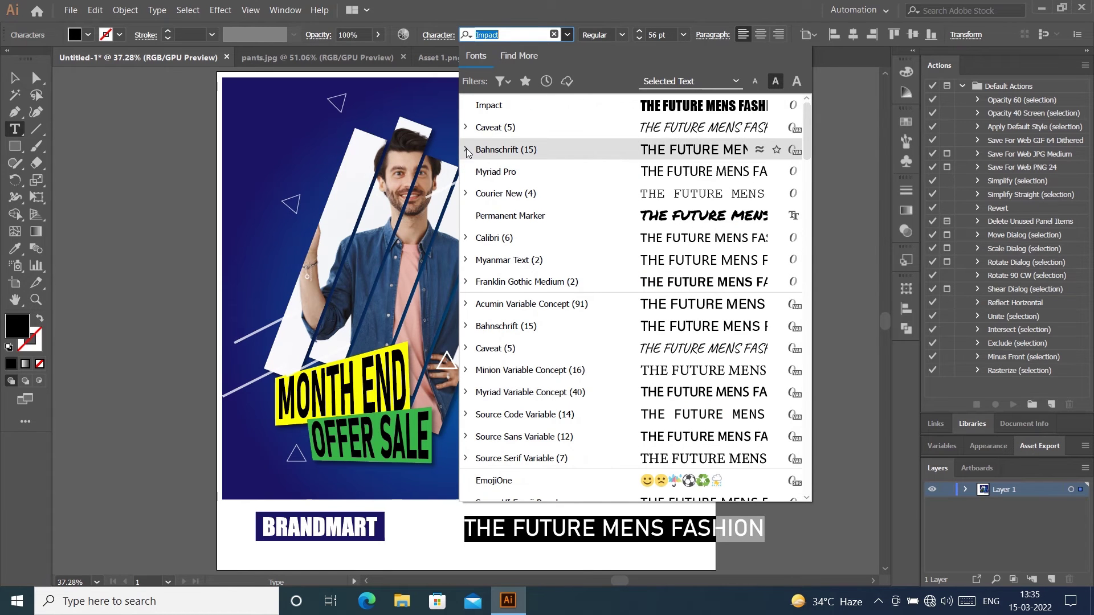
{"action": "left_click", "coordinate": [466, 149]}
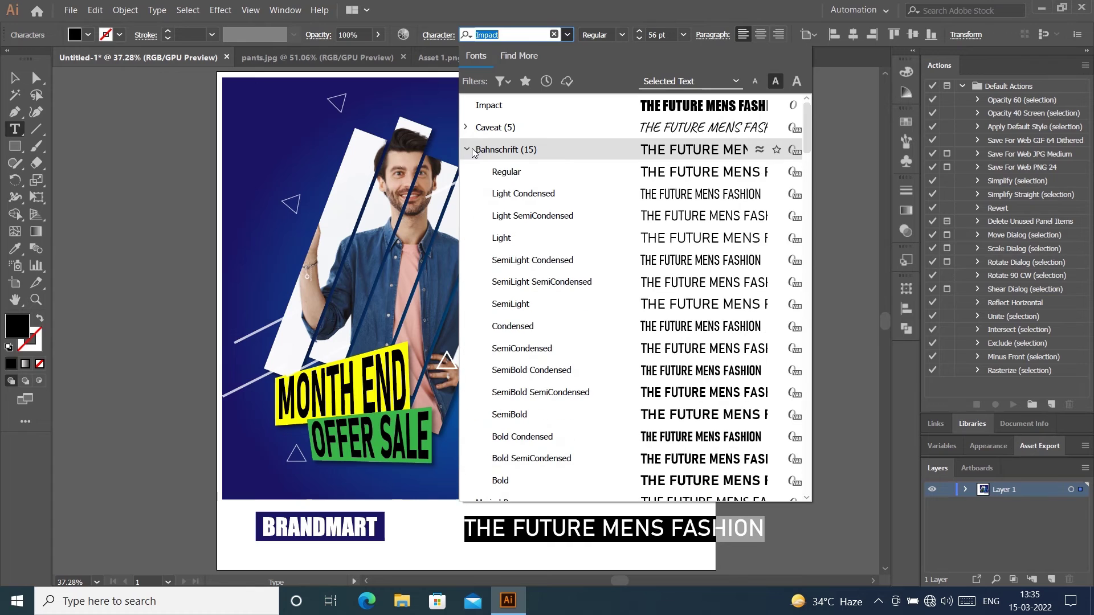
{"action": "left_click", "coordinate": [525, 172]}
{"action": "left_click", "coordinate": [567, 35]}
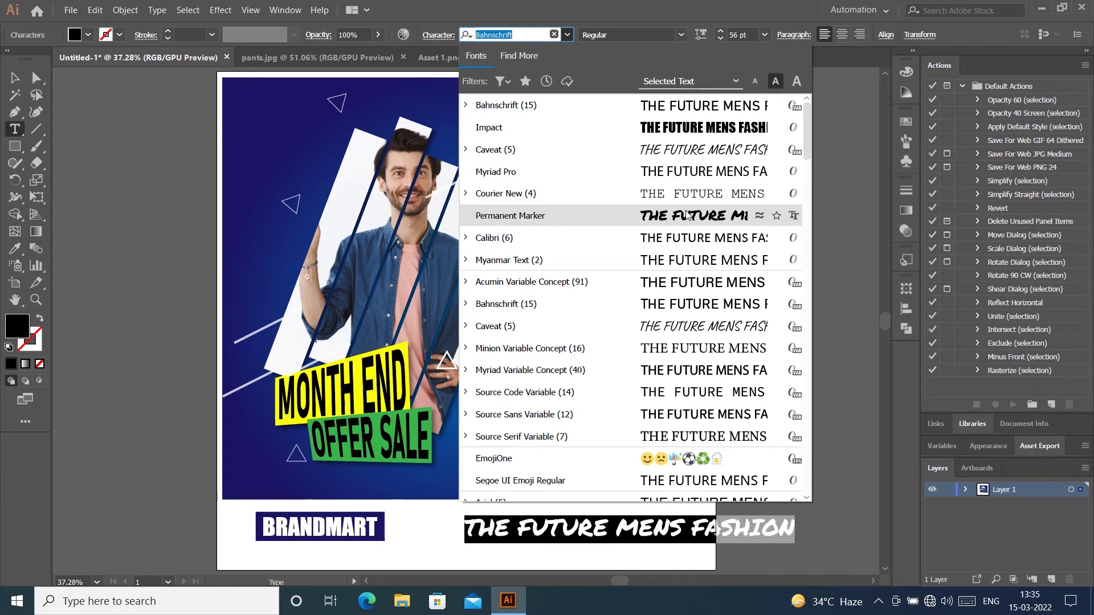
{"action": "left_click", "coordinate": [688, 125]}
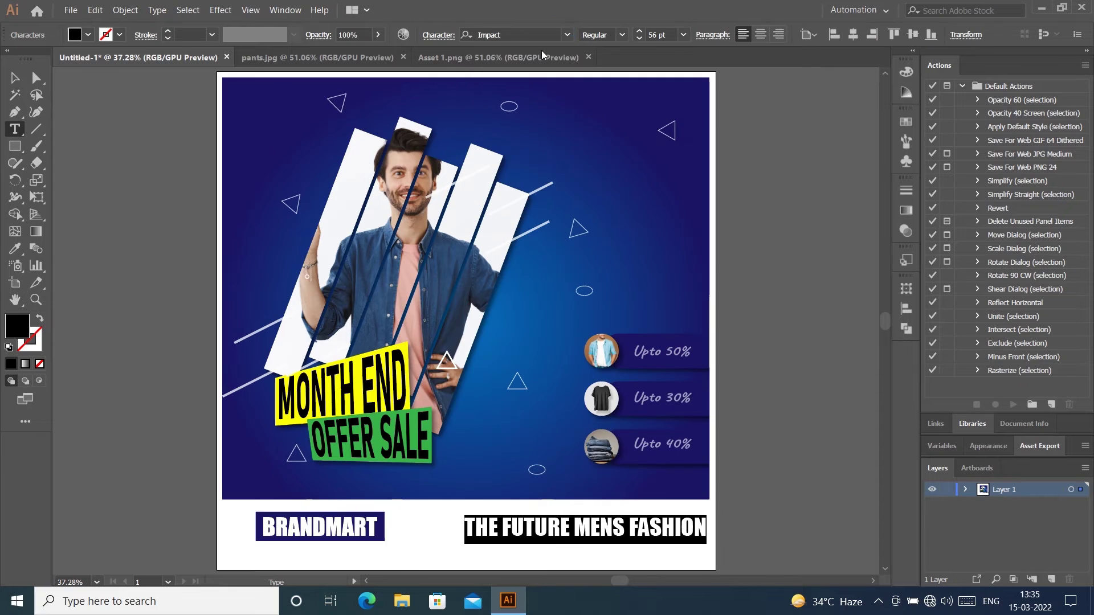
{"action": "left_click", "coordinate": [544, 33]}
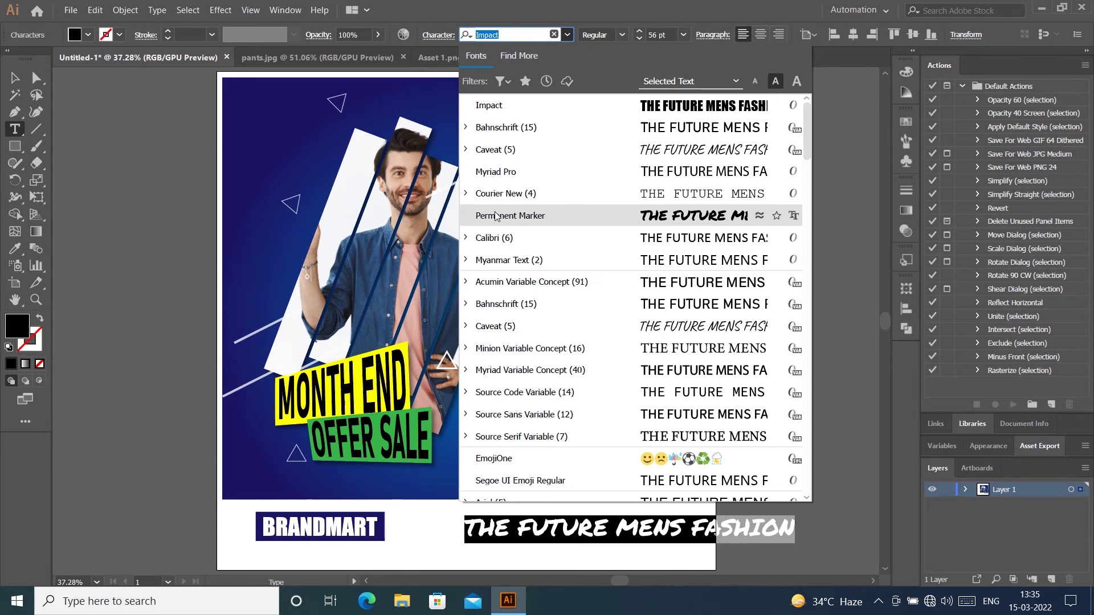
{"action": "left_click", "coordinate": [634, 238]}
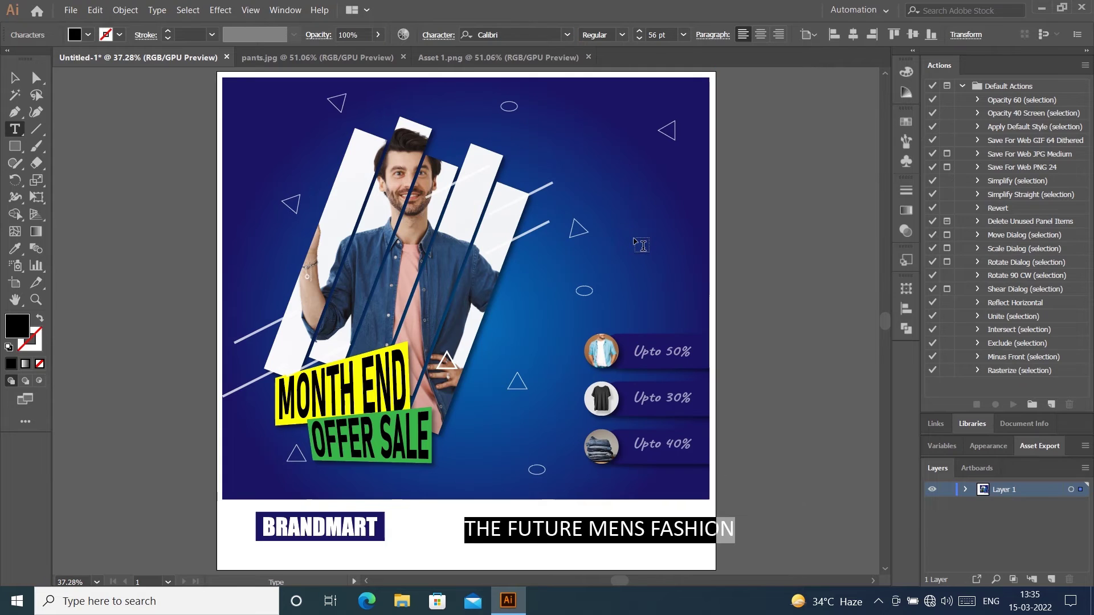
Step: Move the tagline under BRANDMART and align it horizontally centred with the logo
{"action": "left_click", "coordinate": [15, 77]}
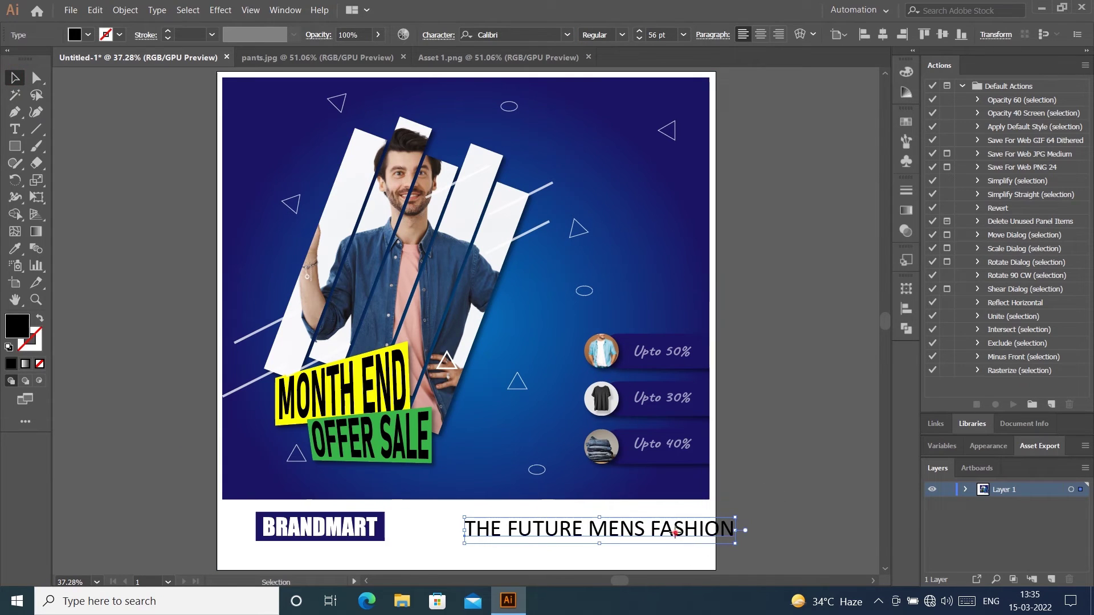
{"action": "left_click_drag", "start_coordinate": [674, 533], "coordinate": [452, 557]}
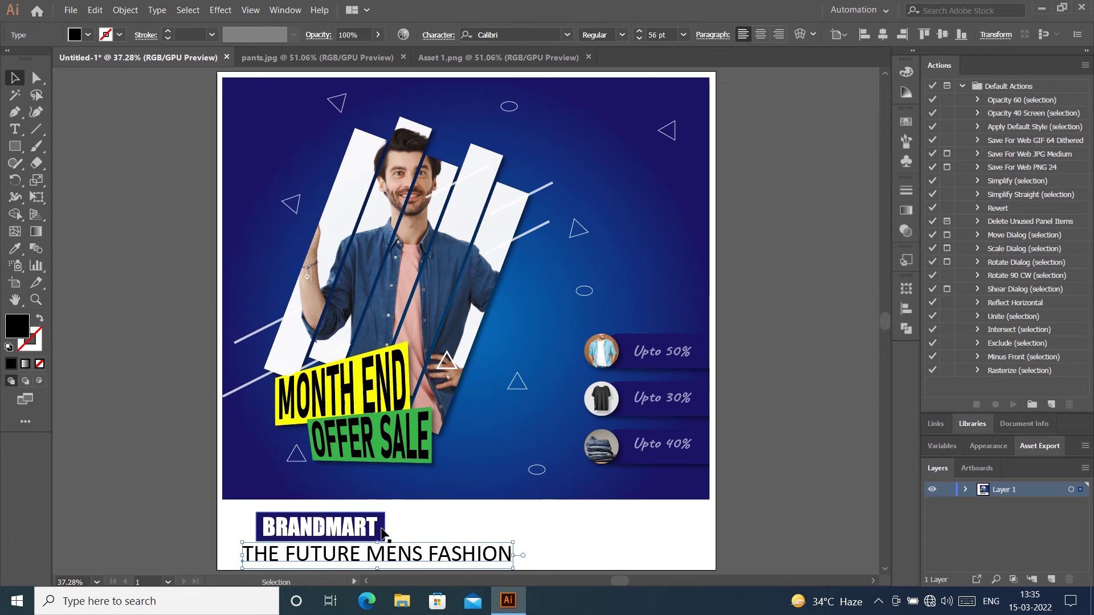
{"action": "left_click", "coordinate": [381, 533], "text": "shift"}
{"action": "left_click", "coordinate": [538, 34]}
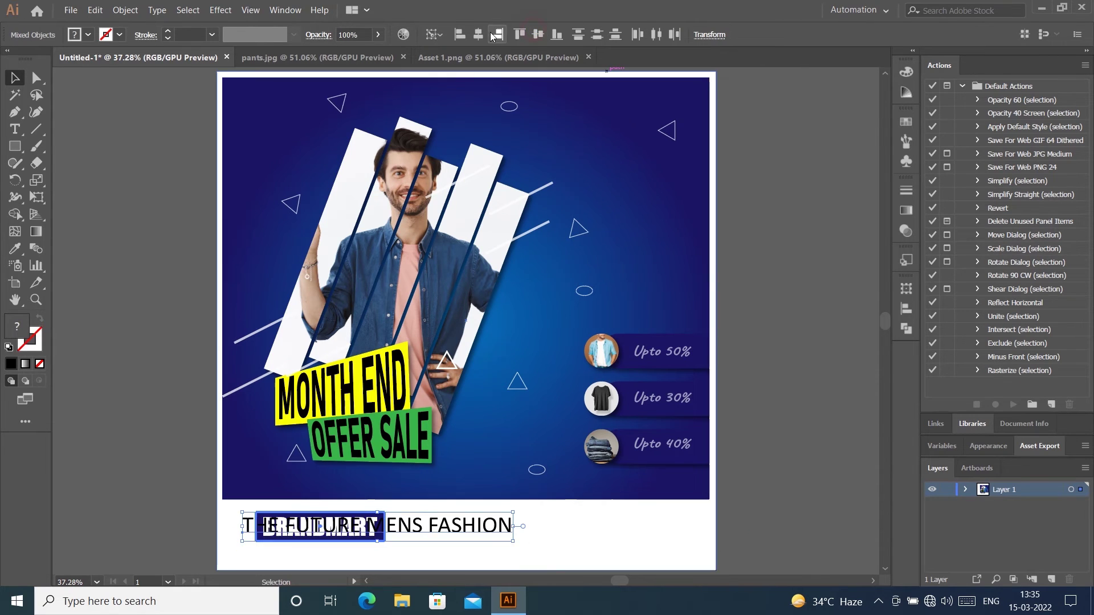
{"action": "left_click", "coordinate": [478, 34]}
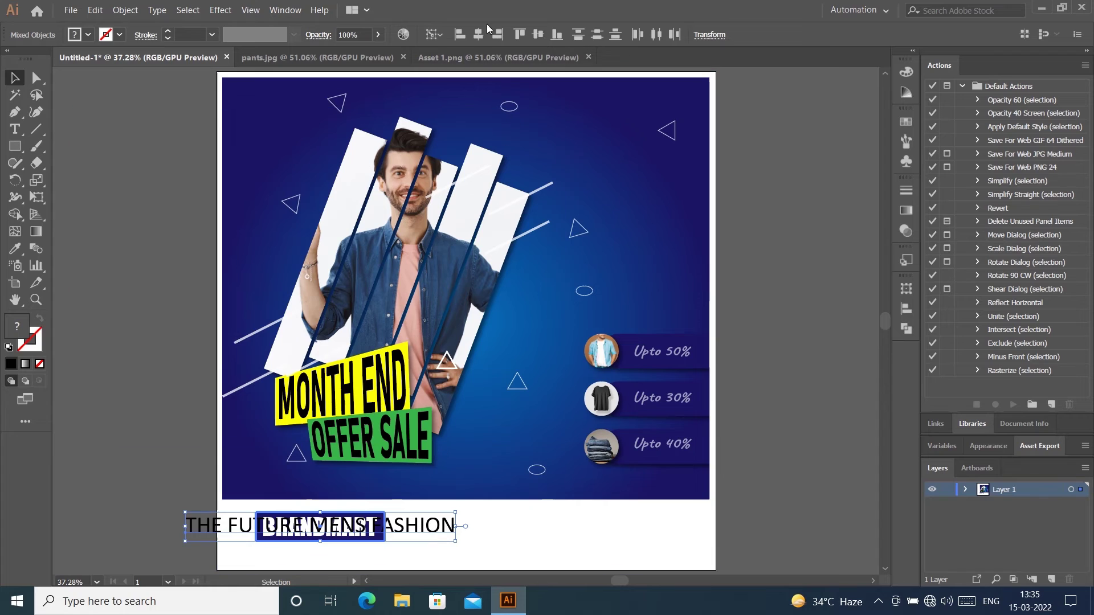
{"action": "left_click", "coordinate": [522, 34]}
{"action": "left_click", "coordinate": [556, 35]}
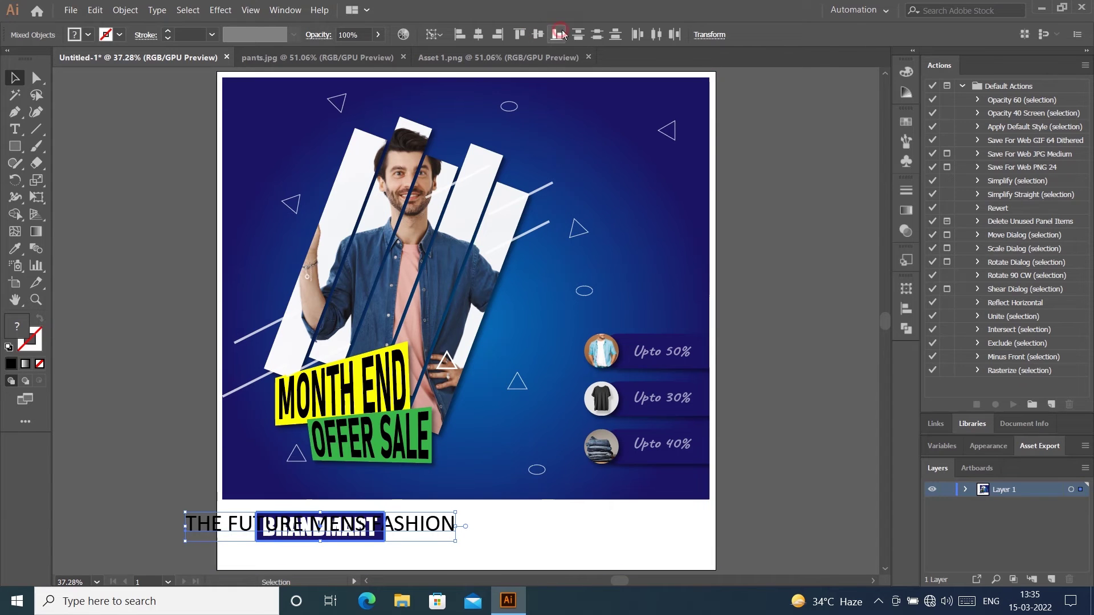
{"action": "left_click", "coordinate": [765, 232]}
{"action": "left_click_drag", "start_coordinate": [408, 526], "coordinate": [501, 511]}
Step: Show the rulers and place vertical guides at the BRANDMART box's left and right edges
{"action": "key", "text": "ctrl+1"}
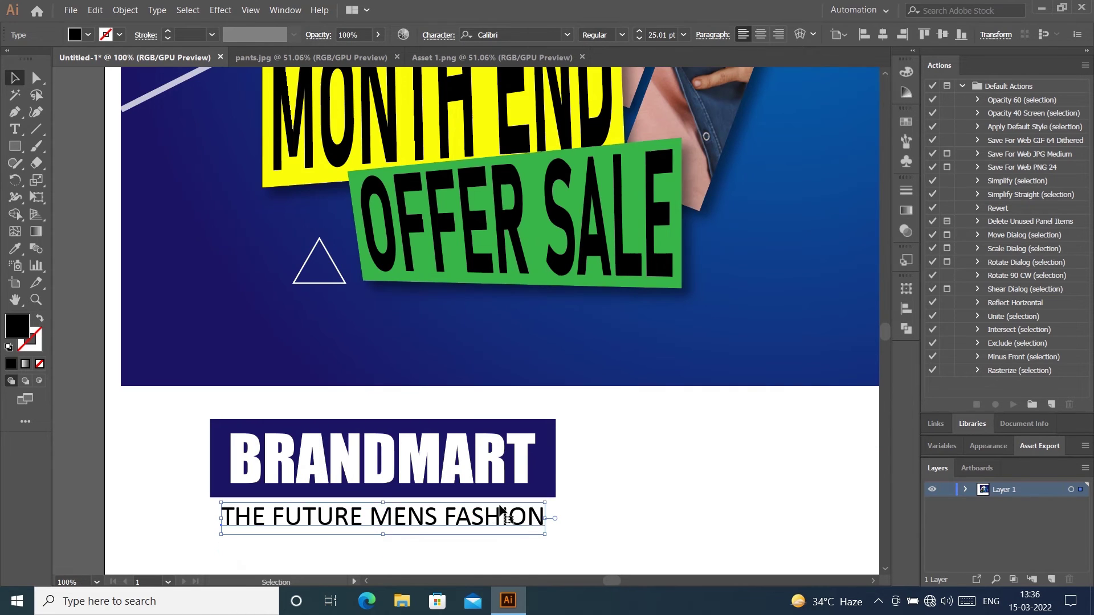
{"action": "left_click", "coordinate": [82, 188]}
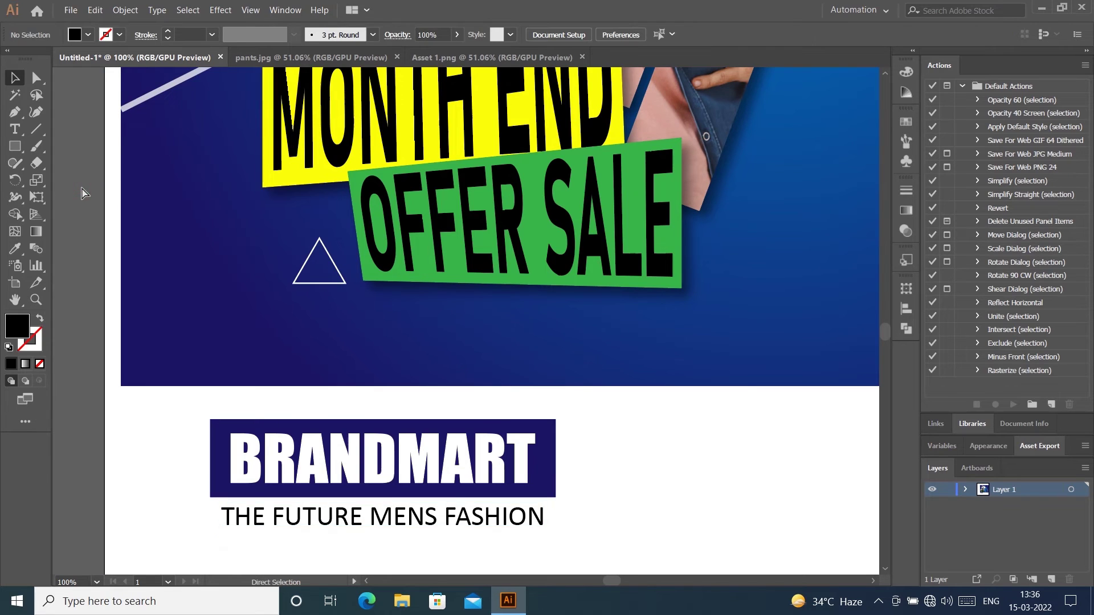
{"action": "key", "text": "ctrl+r"}
{"action": "left_click_drag", "start_coordinate": [60, 247], "coordinate": [303, 310]}
{"action": "key", "text": "ctrl+z"}
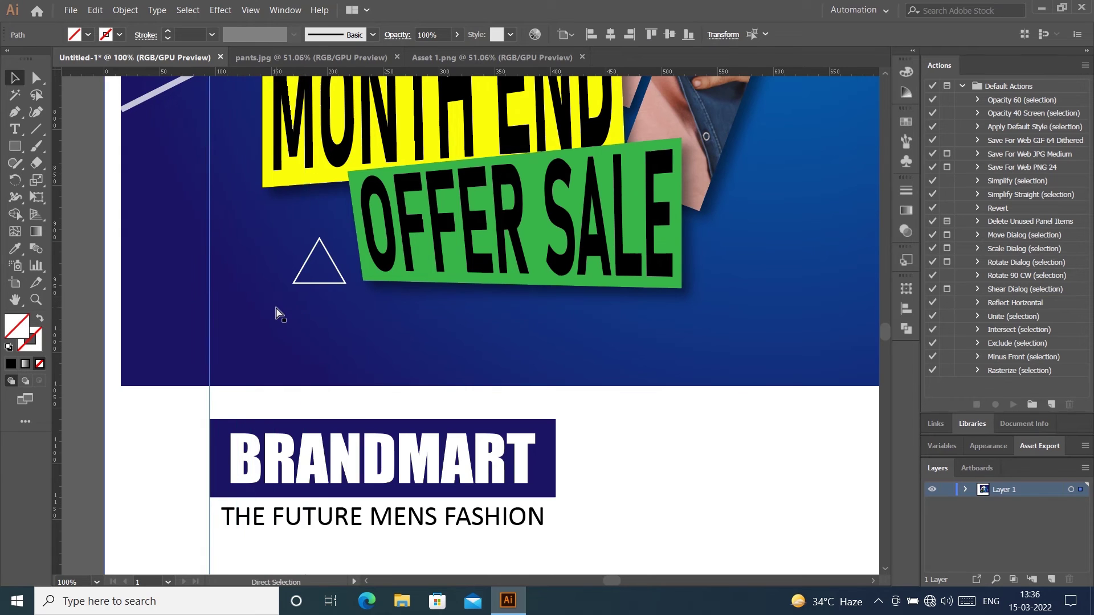
{"action": "left_click_drag", "start_coordinate": [212, 330], "coordinate": [555, 345]}
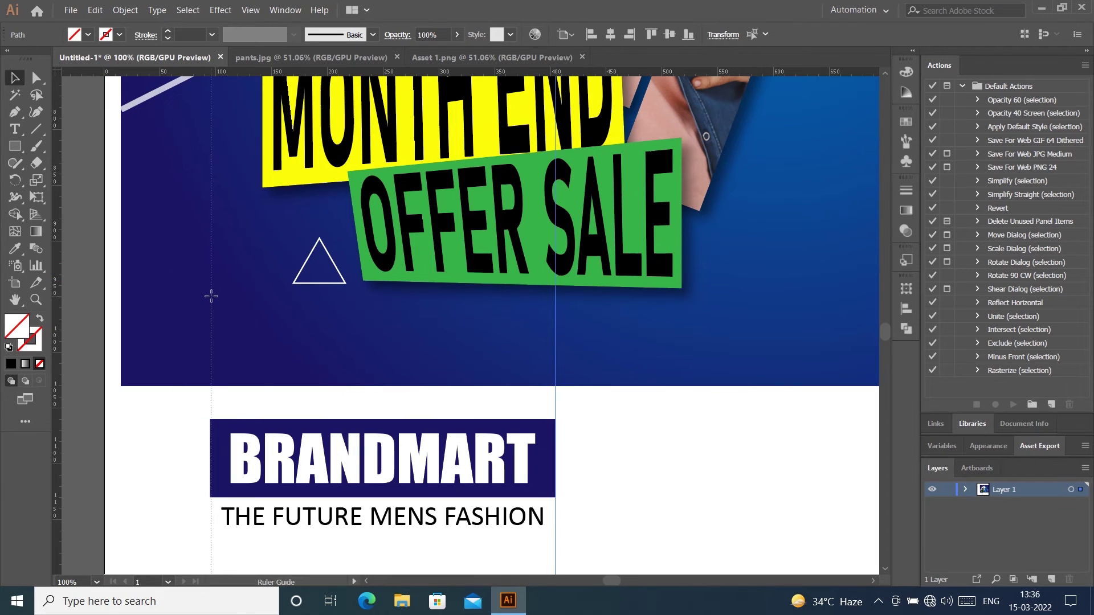
{"action": "left_click_drag", "start_coordinate": [209, 295], "coordinate": [209, 297]}
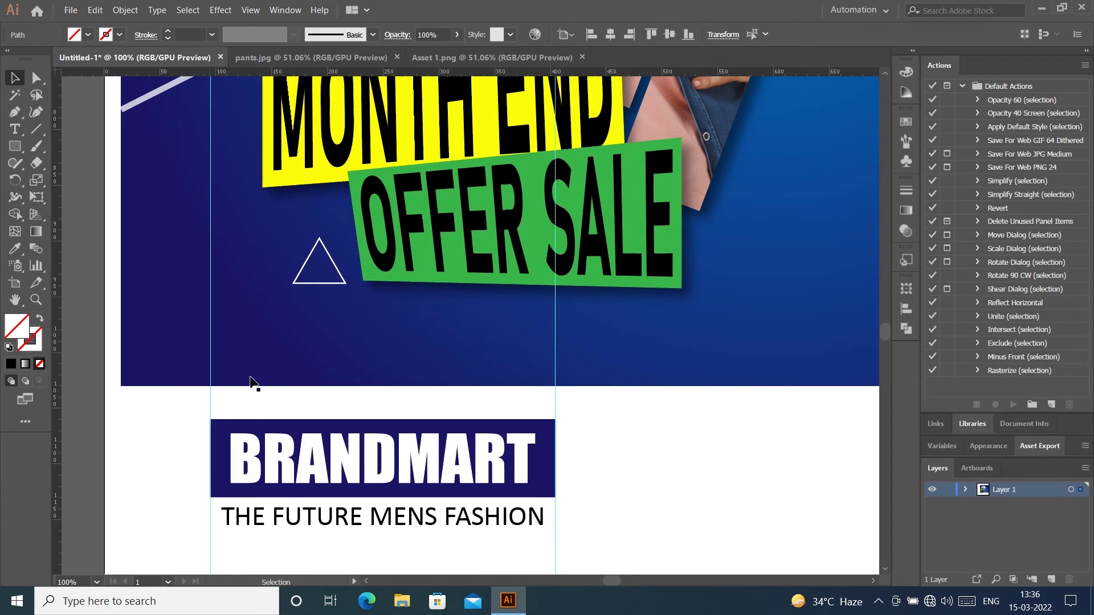
Step: Stretch the tagline's ends out to the two guides so it matches the box width
{"action": "left_click", "coordinate": [285, 516]}
{"action": "left_click_drag", "start_coordinate": [548, 518], "coordinate": [555, 519]}
{"action": "left_click_drag", "start_coordinate": [221, 518], "coordinate": [210, 518]}
Step: Colour all of the THE FUTURE MENS FASHION tagline text dark navy
{"action": "left_click", "coordinate": [647, 465]}
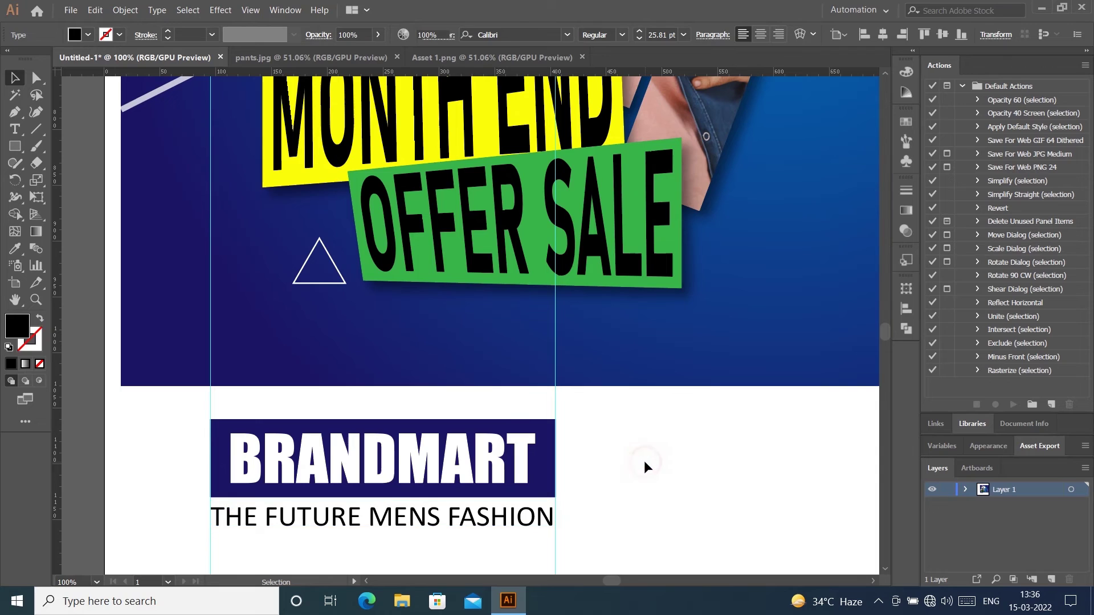
{"action": "double_click", "coordinate": [488, 512]}
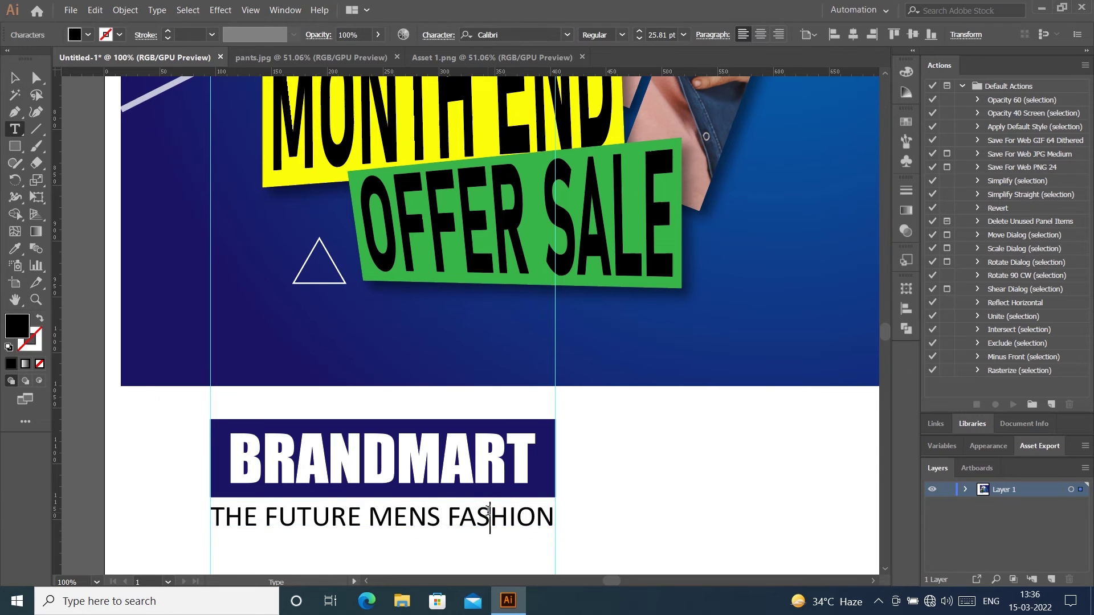
{"action": "key", "text": "ctrl+a"}
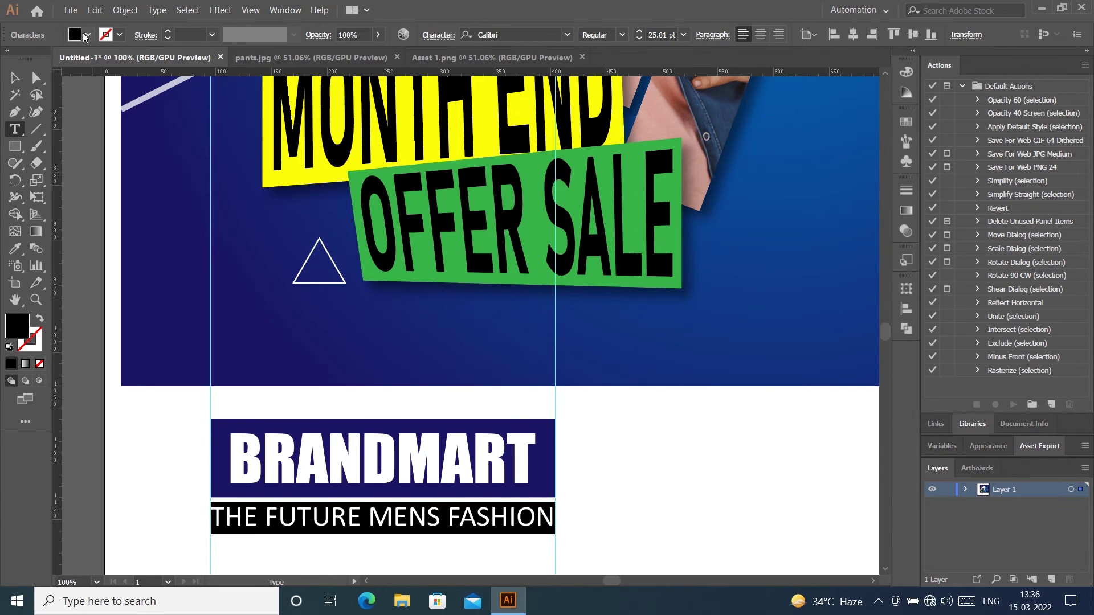
{"action": "left_click", "coordinate": [85, 36]}
{"action": "left_click", "coordinate": [129, 70]}
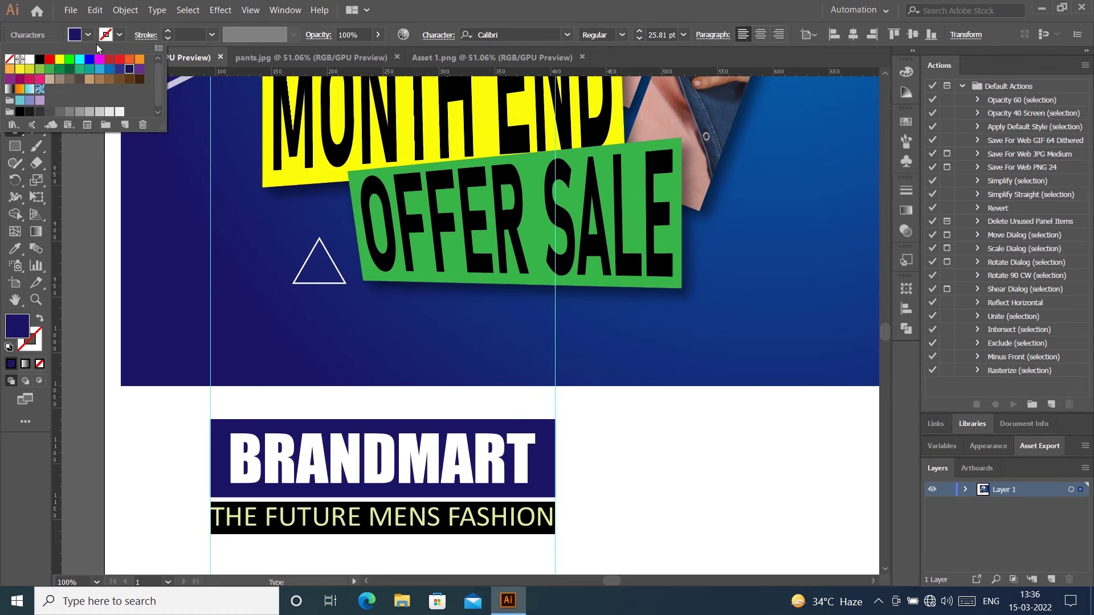
Step: Finish editing the tagline and fit the whole artboard in the window
{"action": "left_click", "coordinate": [87, 214]}
{"action": "left_click", "coordinate": [14, 78]}
{"action": "left_click", "coordinate": [641, 449]}
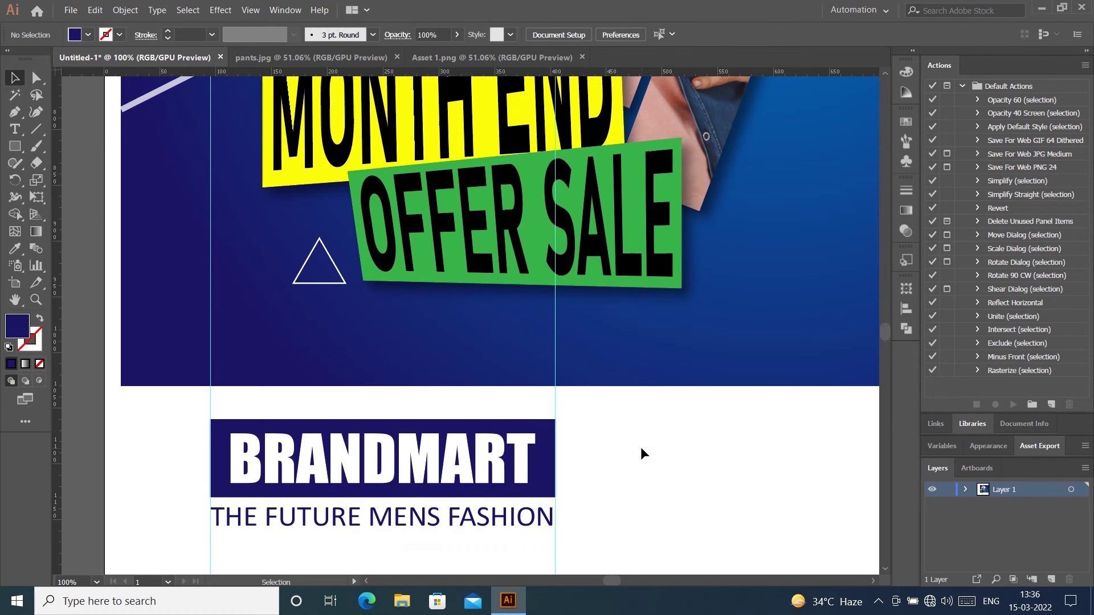
{"action": "key", "text": "ctrl+0"}
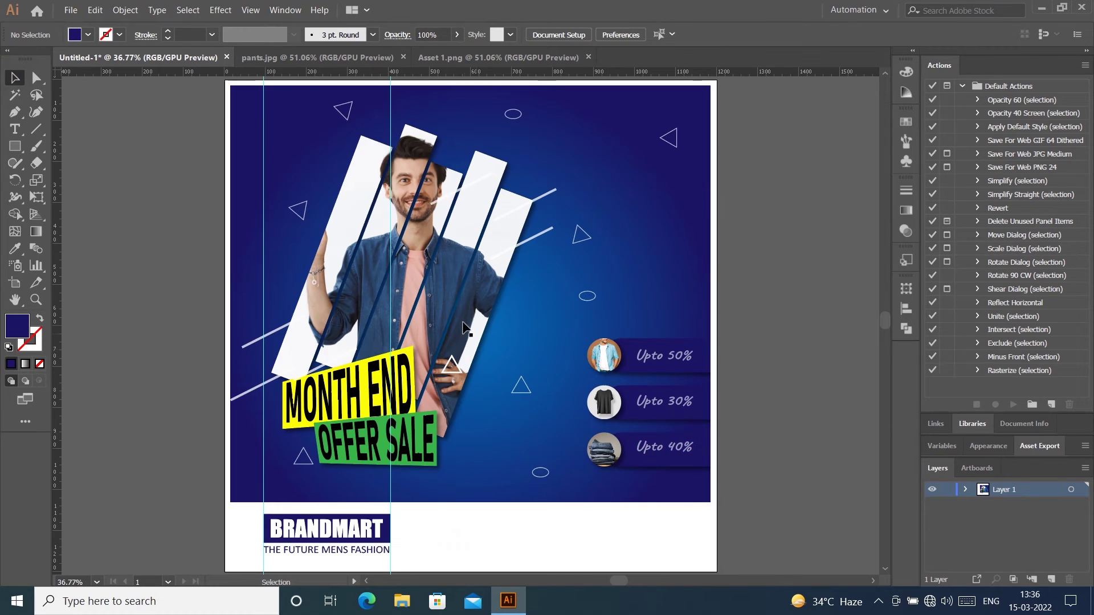
Step: Delete both vertical guides
{"action": "left_click", "coordinate": [391, 274]}
{"action": "key", "text": "Delete"}
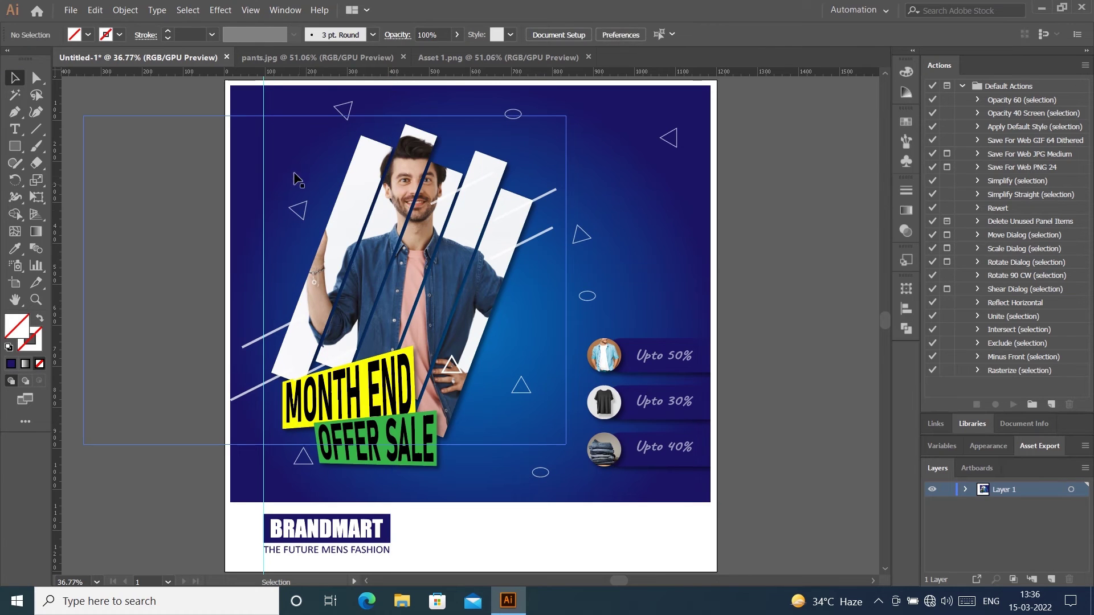
{"action": "left_click", "coordinate": [233, 484]}
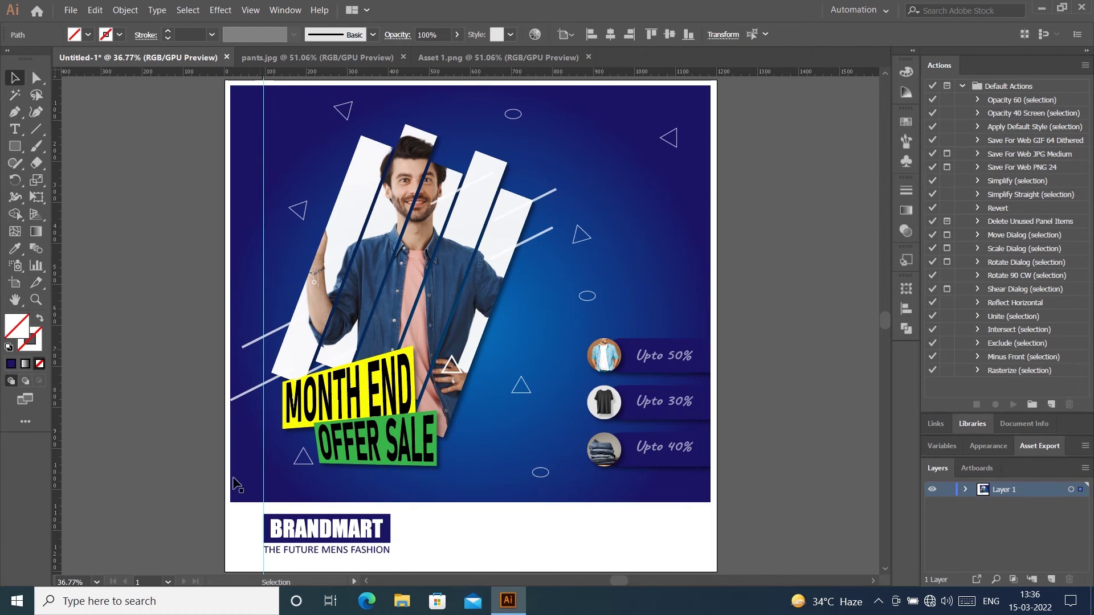
{"action": "key", "text": "Delete"}
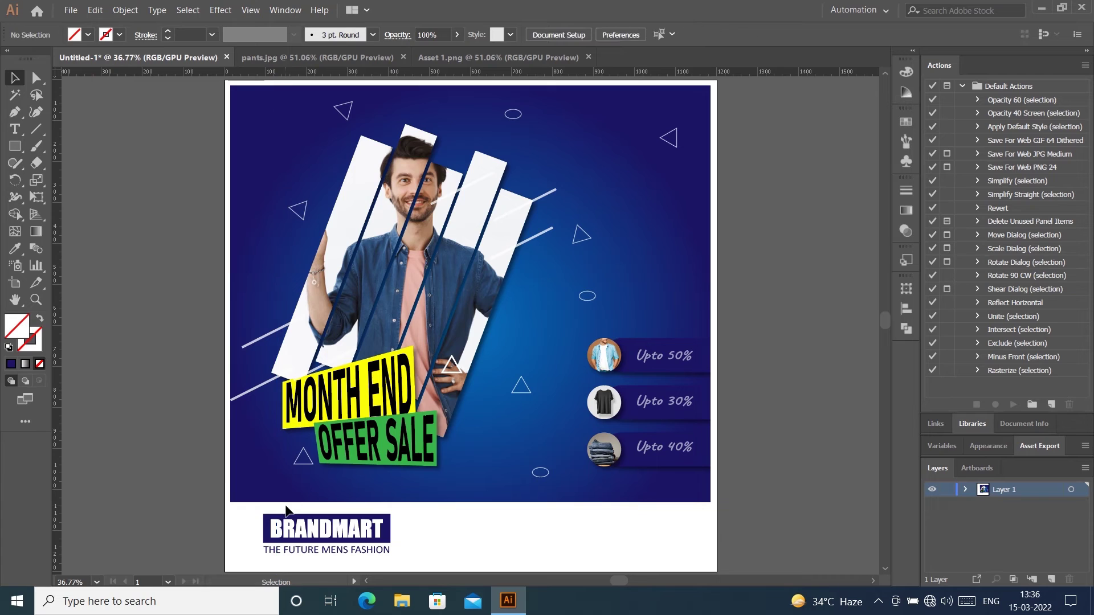
Step: Group the BRANDMART logo with its tagline, align it to the artboard bottom and nudge it into place
{"action": "left_click_drag", "start_coordinate": [416, 564], "coordinate": [341, 510]}
{"action": "right_click", "coordinate": [350, 330]}
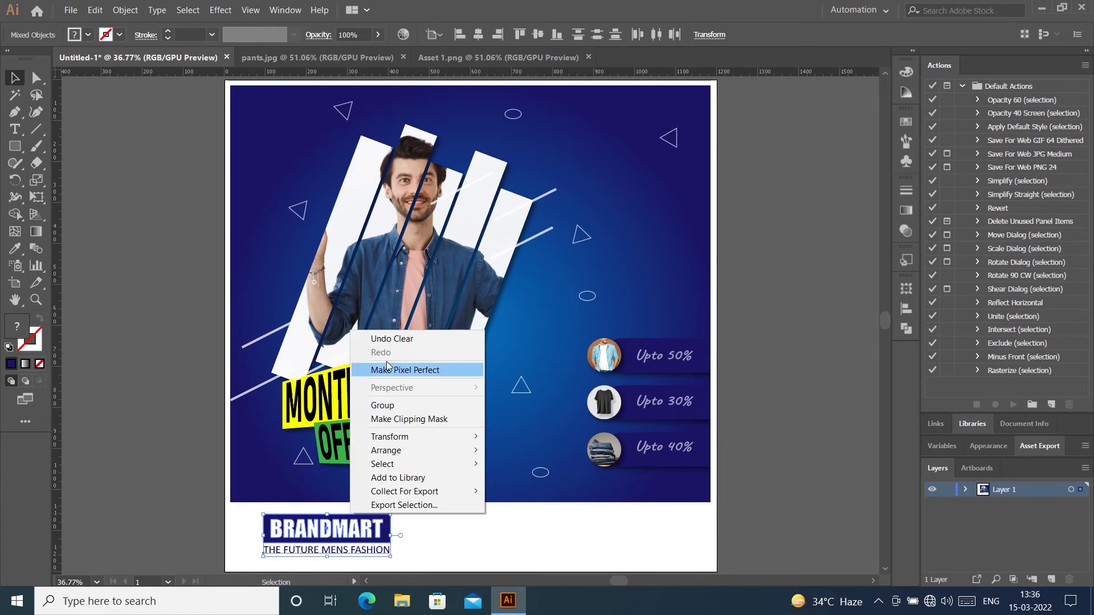
{"action": "left_click", "coordinate": [393, 405]}
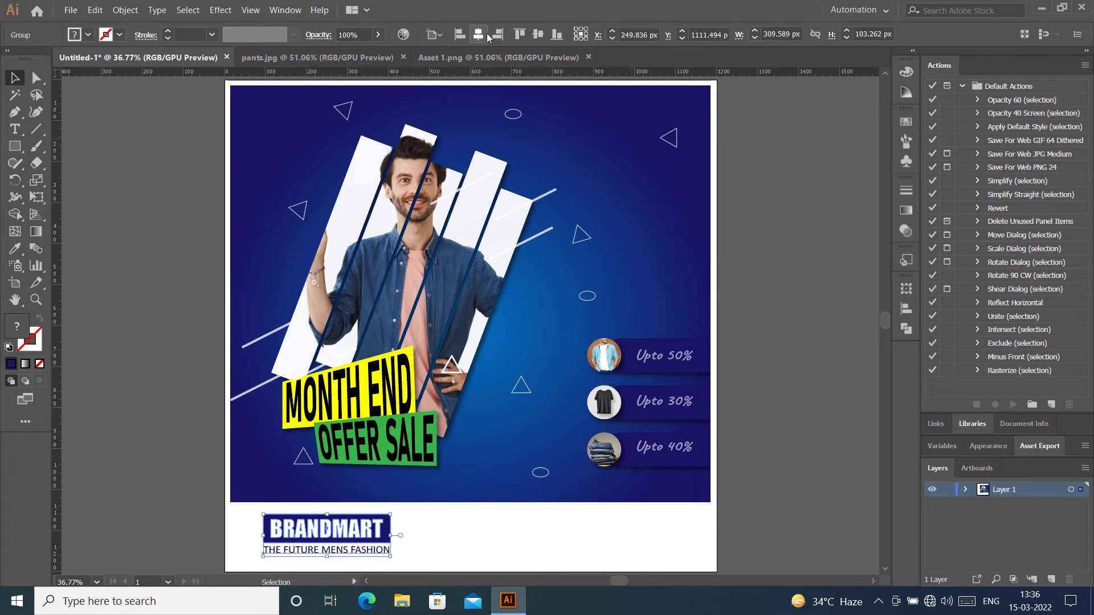
{"action": "left_click", "coordinate": [521, 35]}
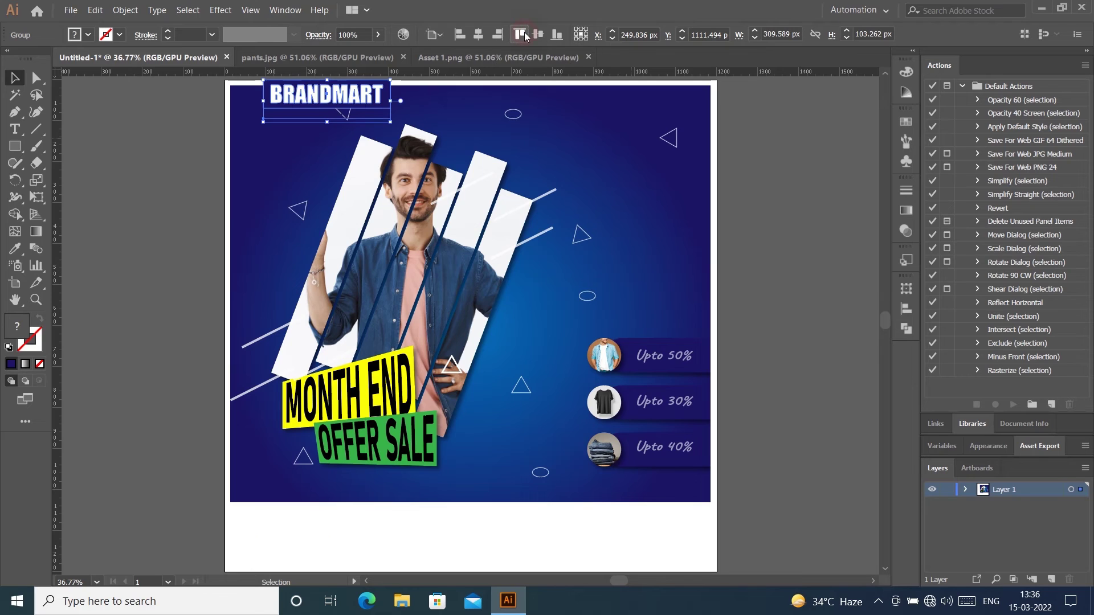
{"action": "left_click", "coordinate": [556, 35]}
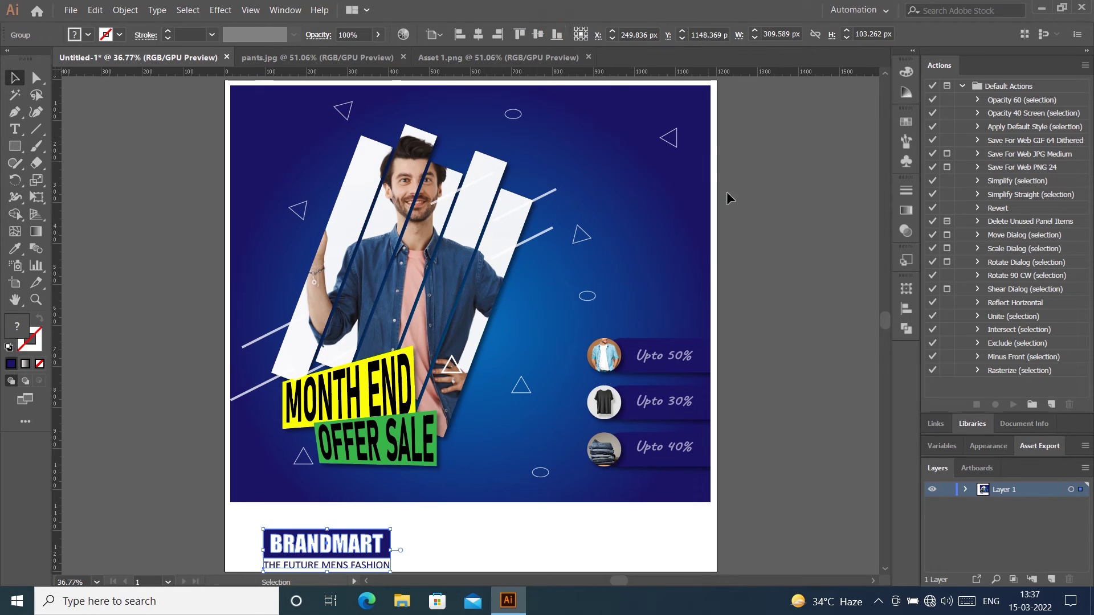
{"action": "left_click", "coordinate": [738, 242]}
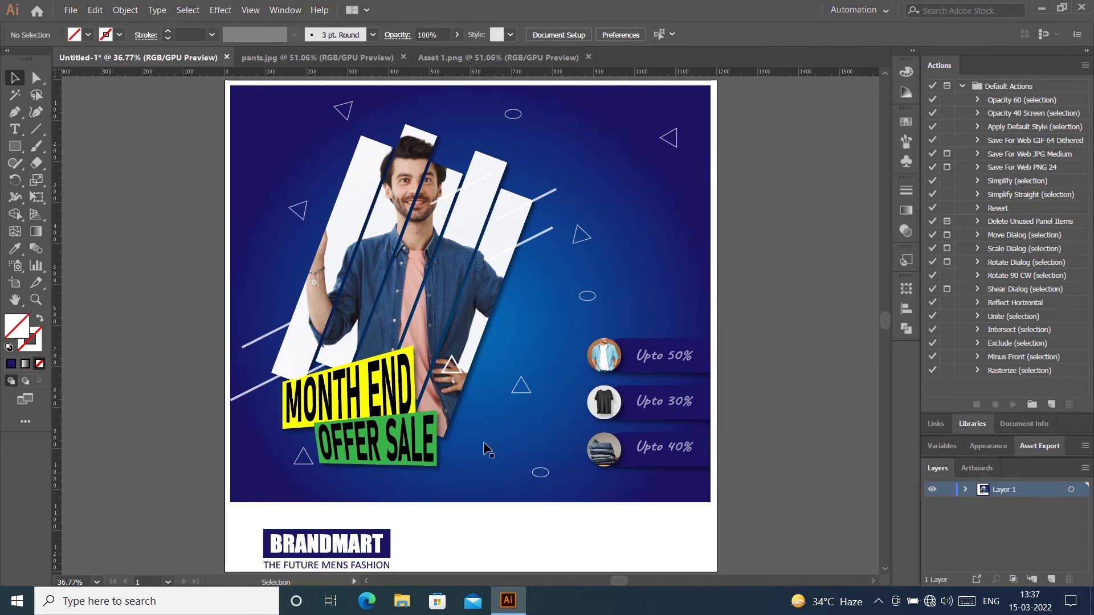
{"action": "left_click_drag", "start_coordinate": [349, 548], "coordinate": [341, 540]}
{"action": "left_click", "coordinate": [786, 444]}
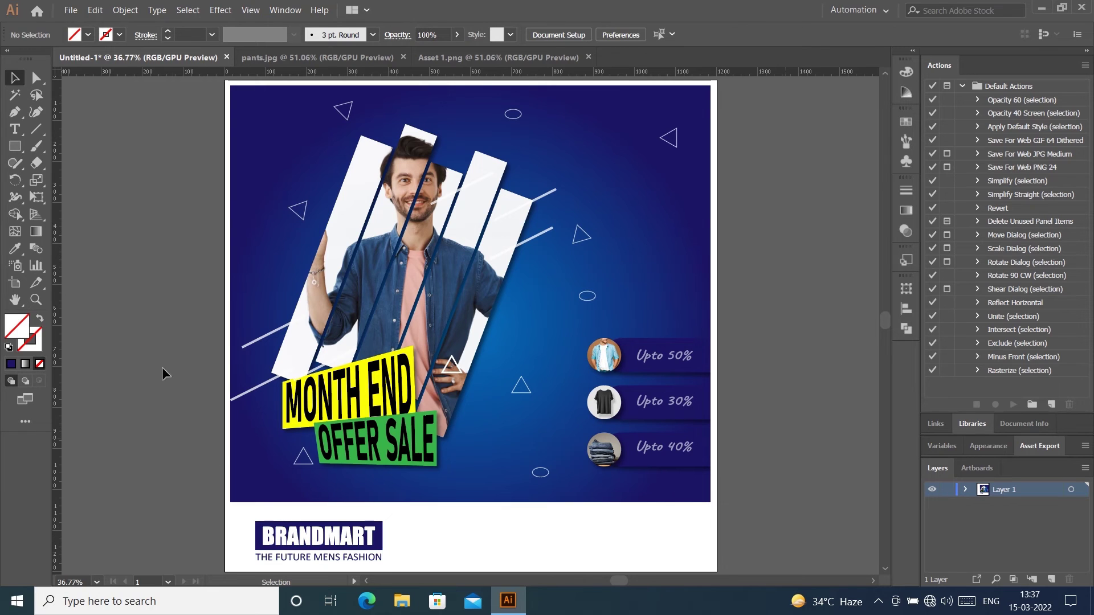
Step: Draw a white rectangle covering the footer area below the photo
{"action": "left_click", "coordinate": [14, 147]}
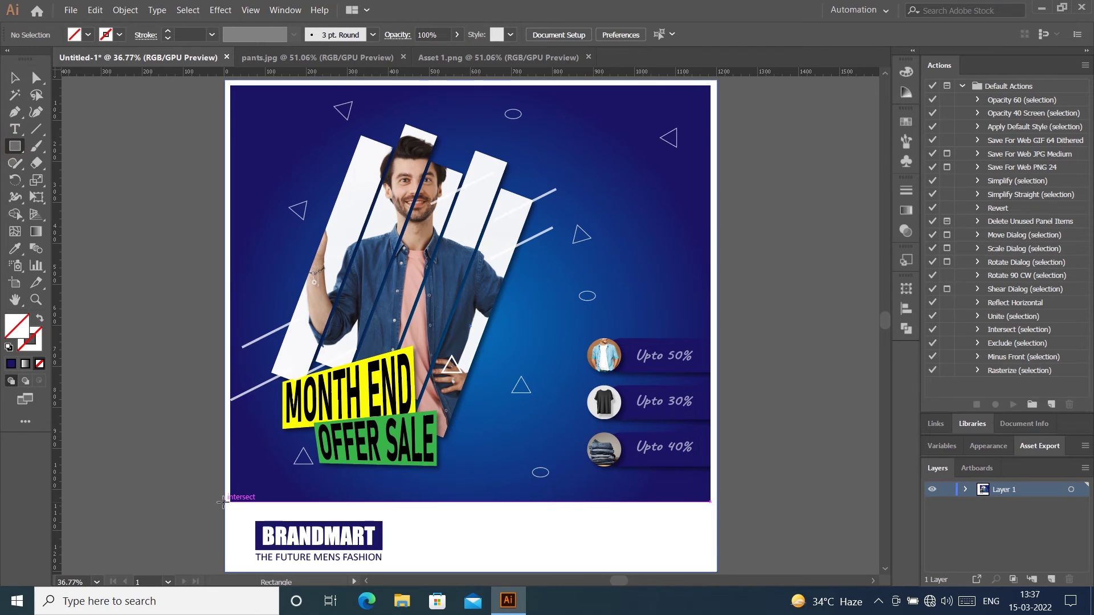
{"action": "mouse_move", "coordinate": [225, 503]}
{"action": "left_mouse_down"}
{"action": "mouse_move", "coordinate": [458, 574]}
{"action": "mouse_move", "coordinate": [716, 522]}
{"action": "left_mouse_up"}
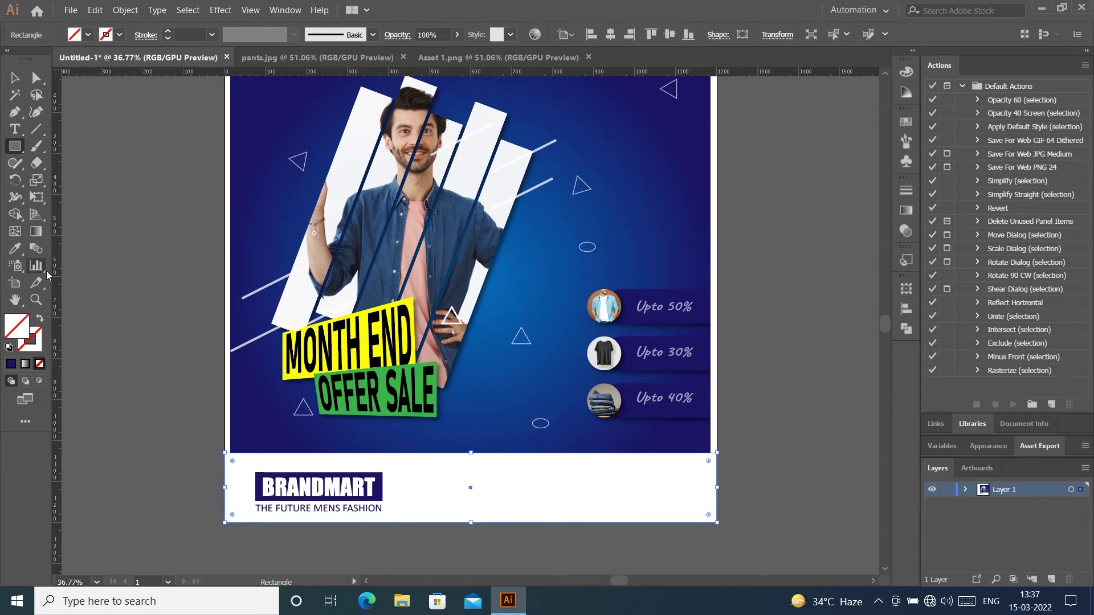
{"action": "left_click", "coordinate": [41, 347]}
{"action": "left_click", "coordinate": [11, 364]}
Step: Vertically centre the logo group on the footer rectangle, using the rectangle as key object
{"action": "left_click", "coordinate": [15, 78]}
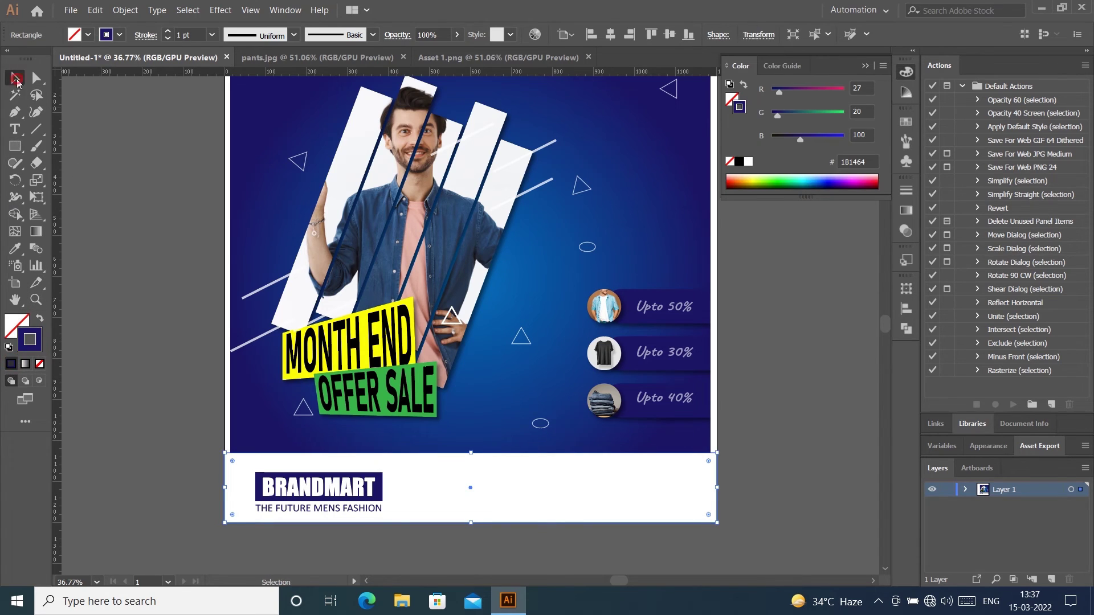
{"action": "left_click", "coordinate": [330, 530]}
{"action": "left_click_drag", "start_coordinate": [348, 546], "coordinate": [324, 479]}
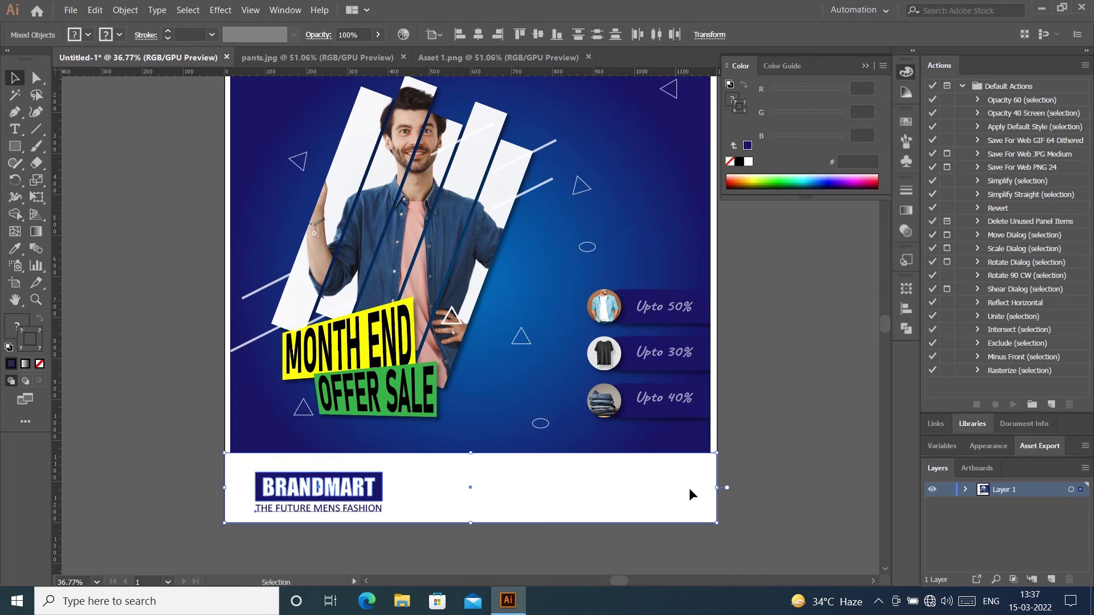
{"action": "left_click", "coordinate": [717, 473]}
{"action": "left_click", "coordinate": [538, 35]}
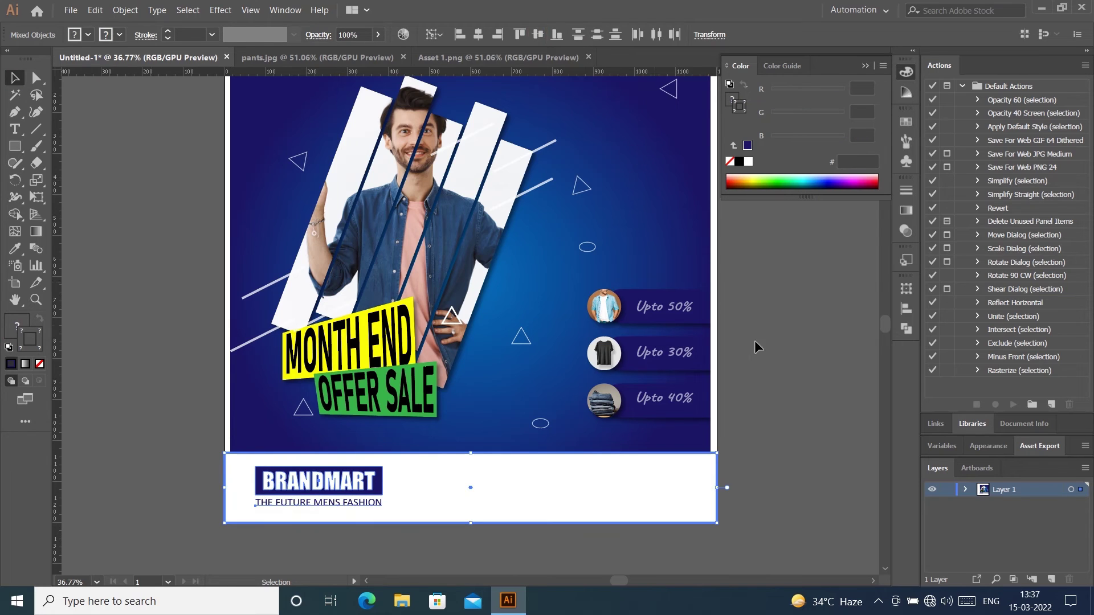
{"action": "left_click", "coordinate": [784, 350]}
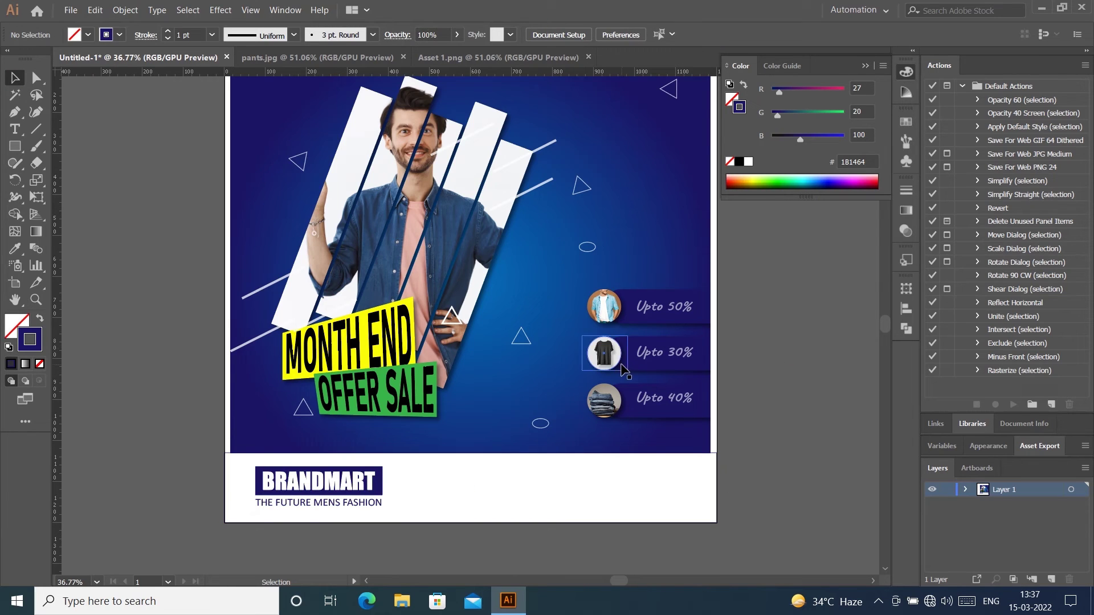
Step: Type 'KOTTAKKAL | CHEMMAD | VENGARA | TIRUR' with a PHONE line holding the shop's number below
{"action": "left_click", "coordinate": [15, 128]}
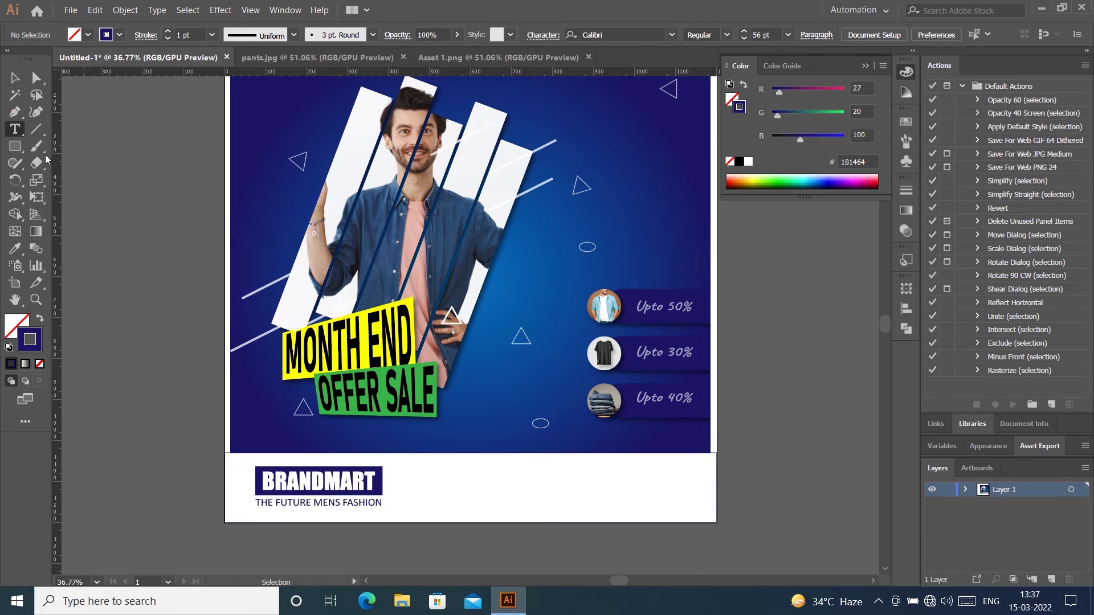
{"action": "left_click", "coordinate": [413, 476]}
{"action": "type", "text": "KO"}
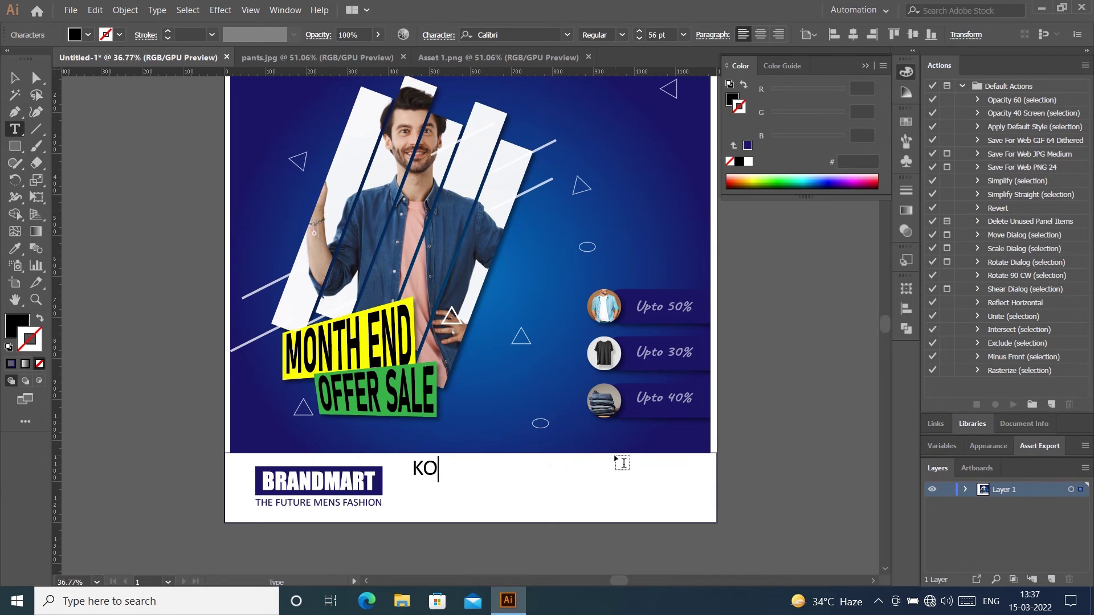
{"action": "type", "text": "TTAKKAL   |   CHEMMAD   |"}
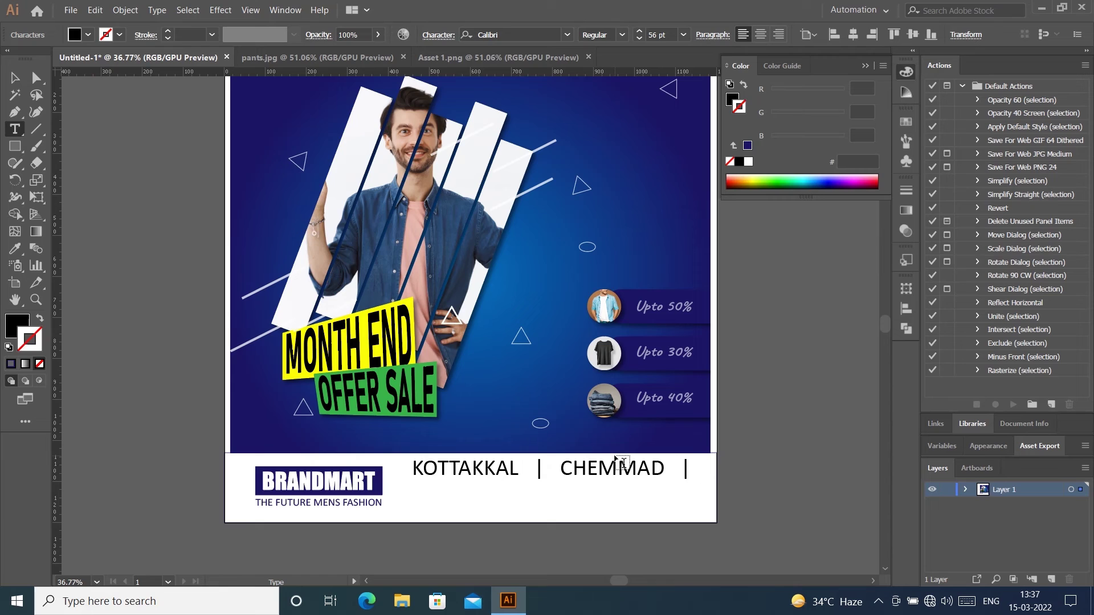
{"action": "type", "text": "   VENGARA   |   TIRUR"}
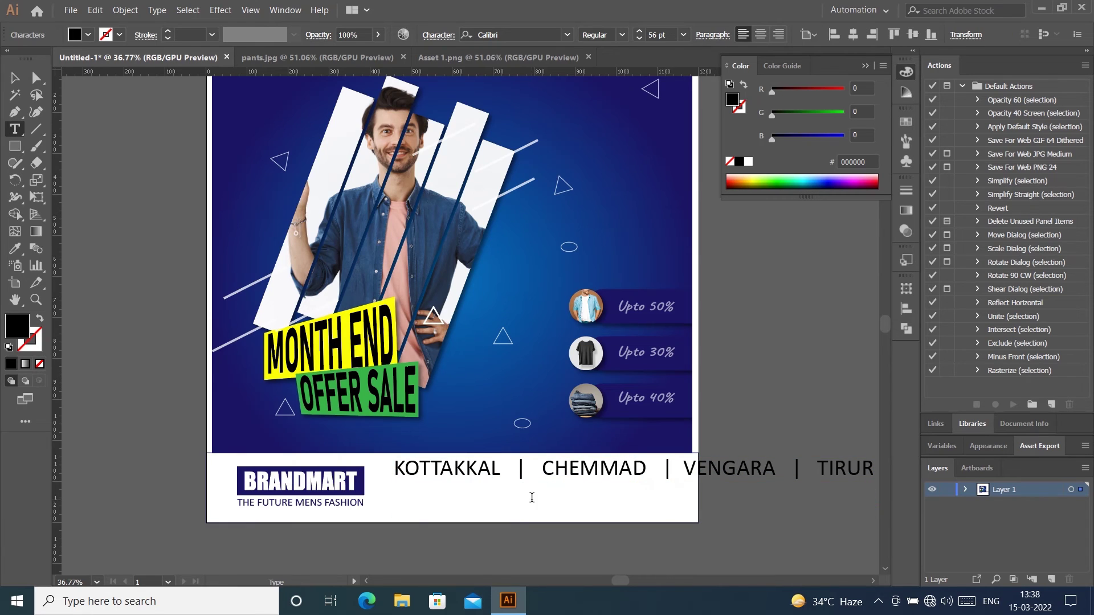
{"action": "key", "text": "Return"}
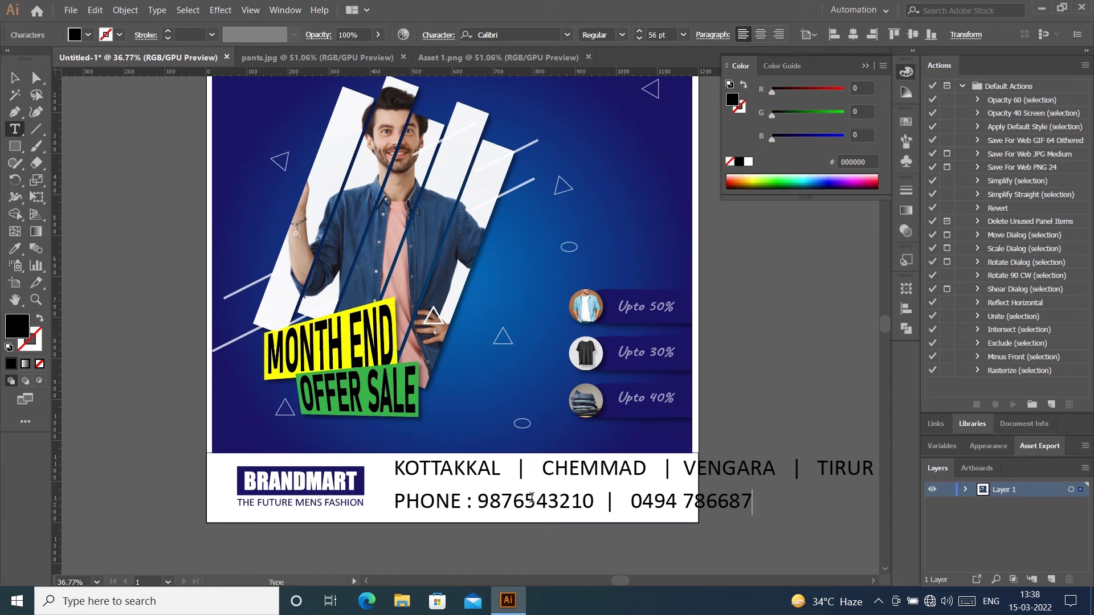
Step: Split the phone number into digit groups and add a second phone number to the PHONE line
{"action": "left_click", "coordinate": [512, 497]}
{"action": "left_click", "coordinate": [553, 498]}
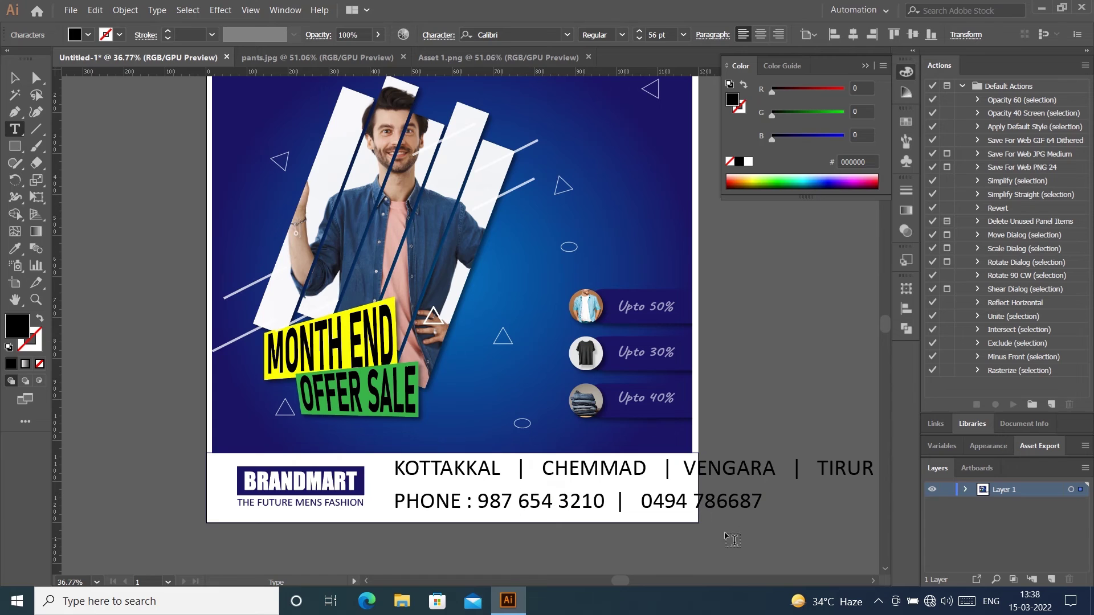
{"action": "left_click_drag", "start_coordinate": [641, 501], "coordinate": [762, 498]}
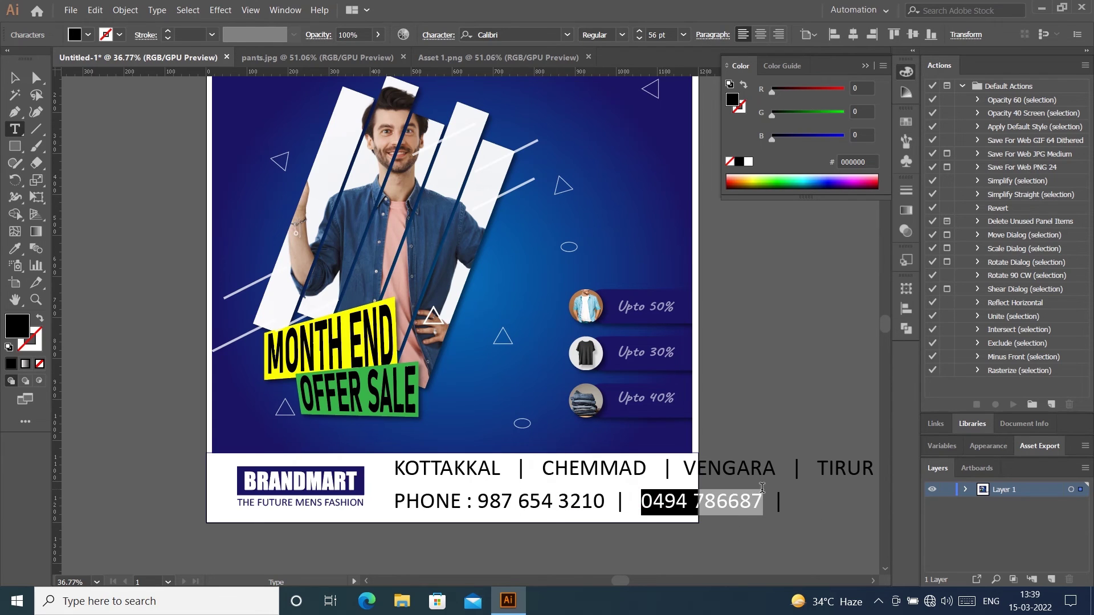
{"action": "key", "text": "ctrl+c"}
{"action": "left_click", "coordinate": [809, 507]}
{"action": "scroll", "coordinate": [809, 507], "scroll_direction": "up", "scroll_amount": 1}
{"action": "key", "text": "ctrl+z"}
{"action": "left_click", "coordinate": [787, 514]}
{"action": "key", "text": "ctrl+v"}
{"action": "triple_click", "coordinate": [777, 515]}
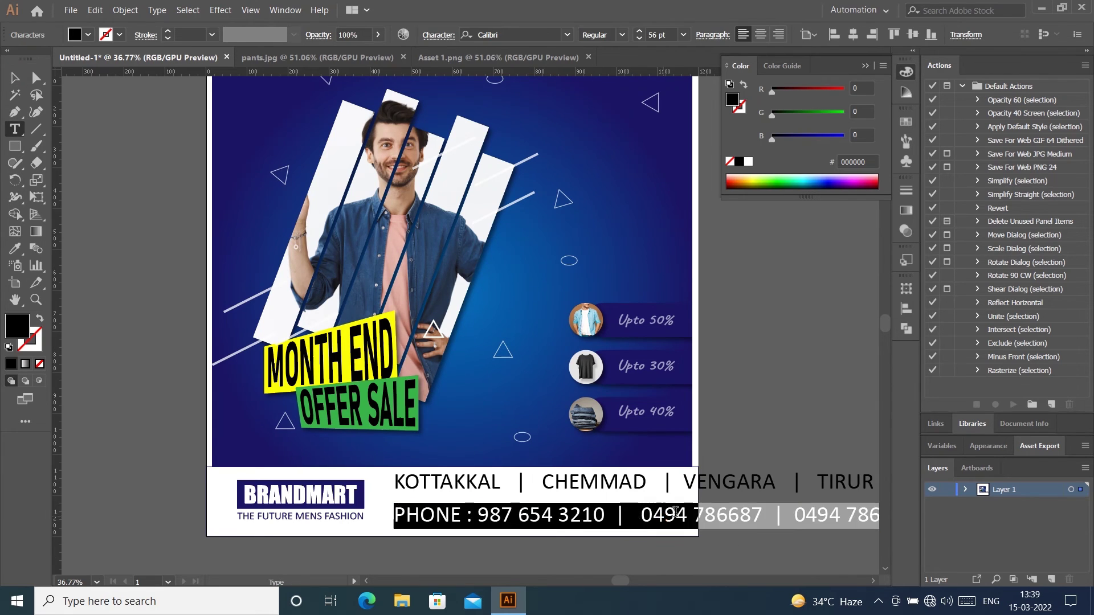
Step: Even out the spacing around the separators in the PHONE line
{"action": "mouse_move", "coordinate": [641, 515]}
{"action": "left_mouse_down"}
{"action": "mouse_move", "coordinate": [766, 515]}
{"action": "mouse_move", "coordinate": [729, 544]}
{"action": "mouse_move", "coordinate": [597, 509]}
{"action": "mouse_move", "coordinate": [626, 514]}
{"action": "left_mouse_up"}
{"action": "key", "text": "Escape"}
{"action": "left_click", "coordinate": [732, 527]}
{"action": "key", "text": "t"}
{"action": "left_click", "coordinate": [548, 511]}
{"action": "key", "text": "BackSpace"}
{"action": "left_click", "coordinate": [521, 507]}
{"action": "key", "text": "BackSpace"}
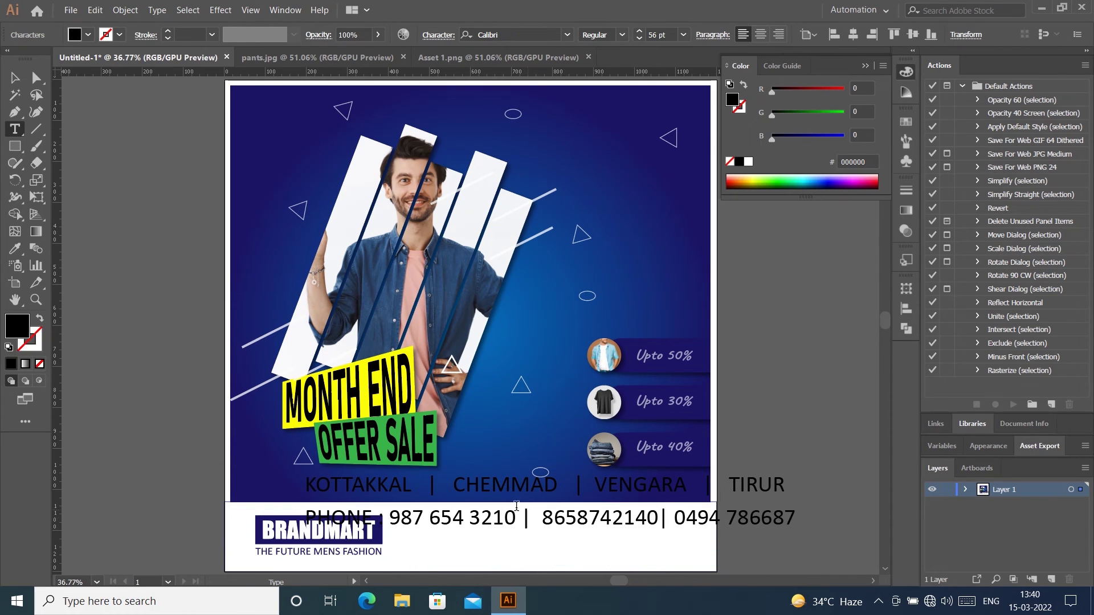
{"action": "key", "text": "BackSpace"}
{"action": "key", "text": "Left"}
{"action": "key", "text": "Right"}
Step: Add spaces inside the new phone number and around the branch line's separators
{"action": "left_click", "coordinate": [521, 516]}
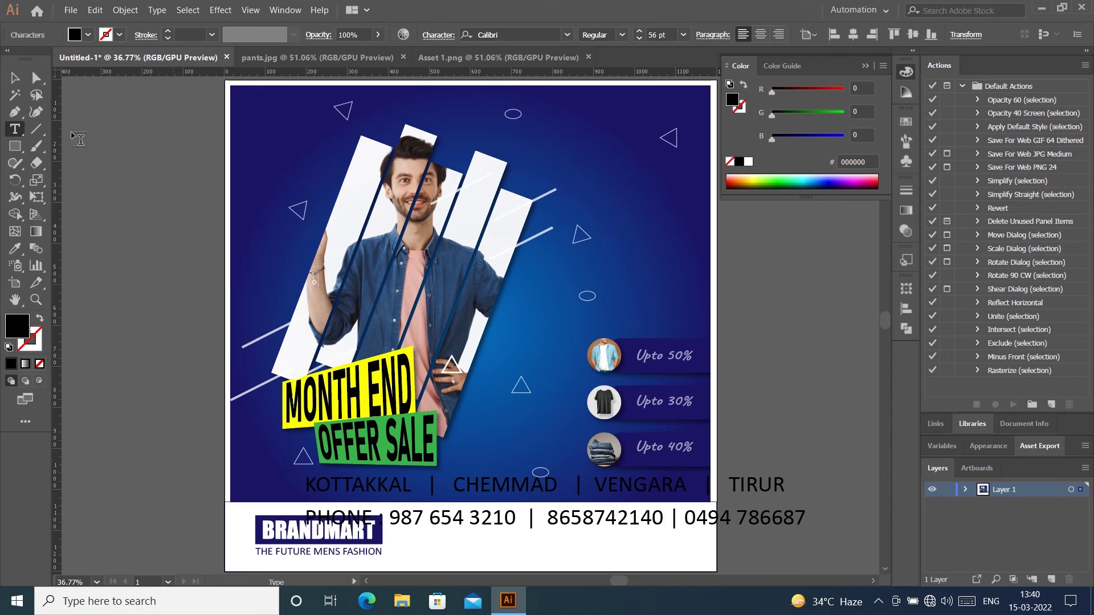
{"action": "left_click", "coordinate": [15, 78]}
{"action": "double_click", "coordinate": [589, 514]}
{"action": "left_click", "coordinate": [623, 515]}
{"action": "left_click", "coordinate": [709, 485]}
{"action": "left_click", "coordinate": [580, 485]}
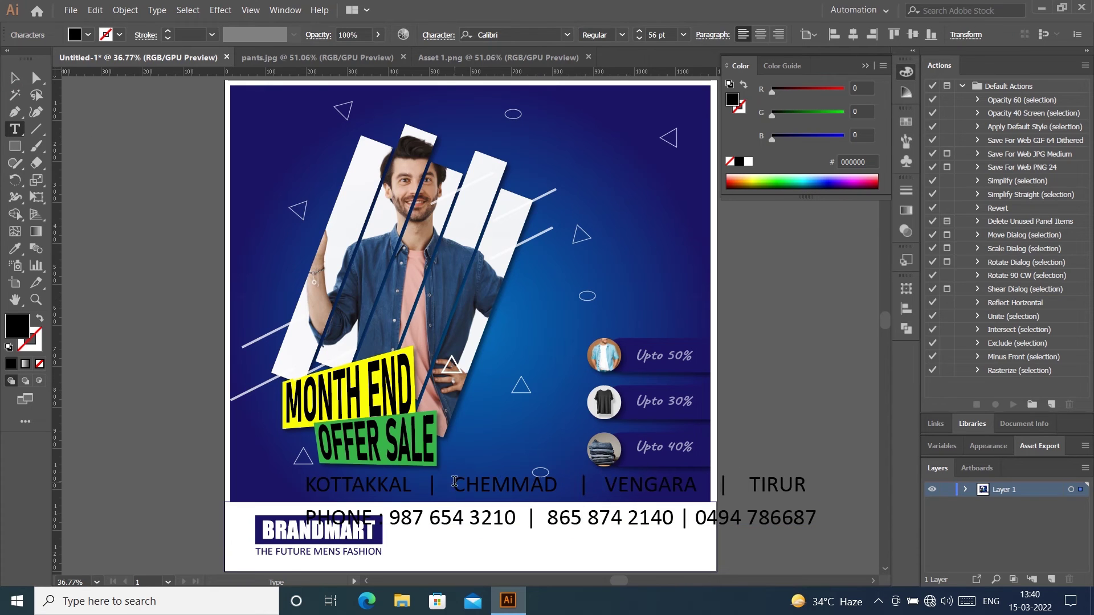
{"action": "key", "text": "Escape"}
Step: Select both the branch line and the PHONE line together
{"action": "left_click", "coordinate": [471, 515], "text": "shift"}
{"action": "left_click", "coordinate": [811, 549]}
{"action": "left_click_drag", "start_coordinate": [811, 549], "coordinate": [778, 482]}
{"action": "left_click", "coordinate": [905, 308]}
Step: Centre both text lines horizontally on the artboard and group them
{"action": "left_click", "coordinate": [764, 314]}
{"action": "left_click", "coordinate": [906, 308]}
{"action": "left_click", "coordinate": [760, 530]}
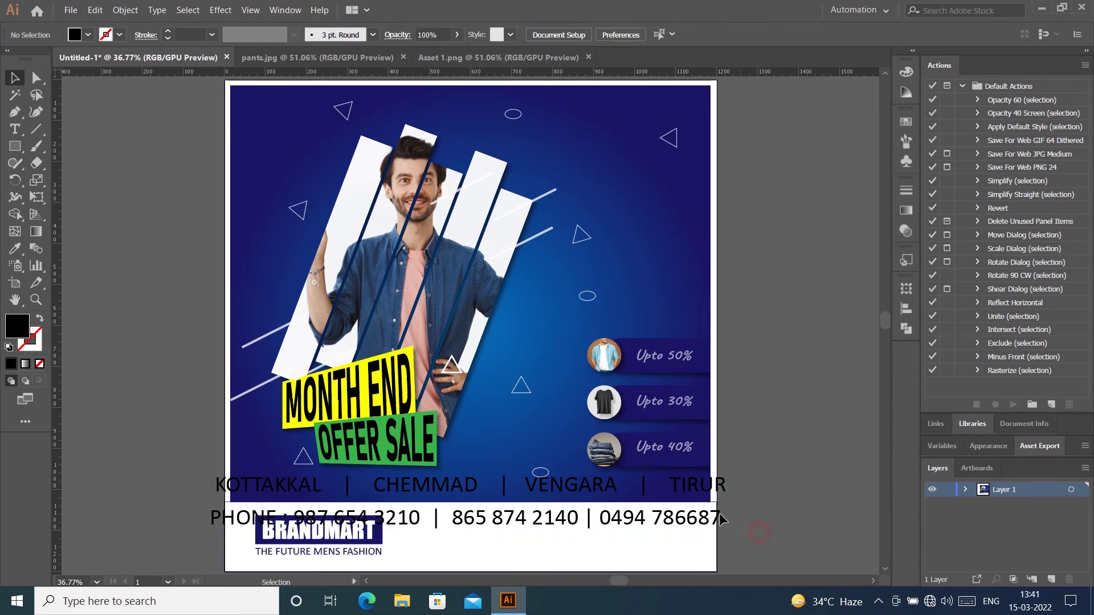
{"action": "left_click", "coordinate": [687, 518]}
{"action": "left_click", "coordinate": [695, 486], "text": "shift"}
{"action": "key", "text": "ctrl+g"}
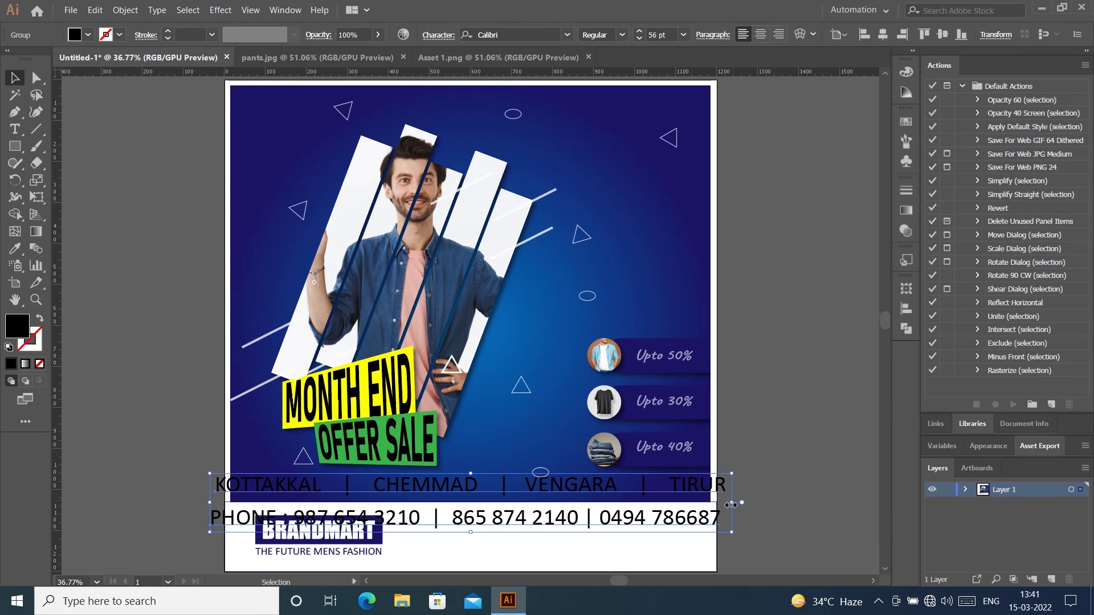
Step: Shrink and narrow the text group, moving it into the footer beside BRANDMART
{"action": "left_click_drag", "start_coordinate": [735, 505], "coordinate": [618, 503]}
{"action": "left_click_drag", "start_coordinate": [434, 512], "coordinate": [513, 545]}
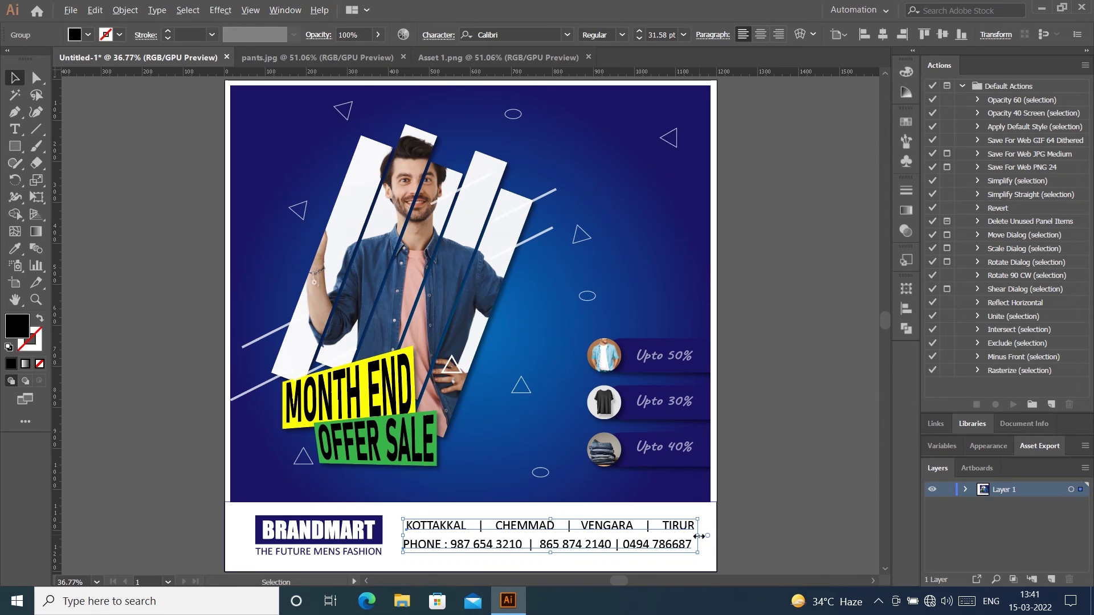
{"action": "left_click_drag", "start_coordinate": [698, 536], "coordinate": [682, 536]}
{"action": "left_click", "coordinate": [768, 491]}
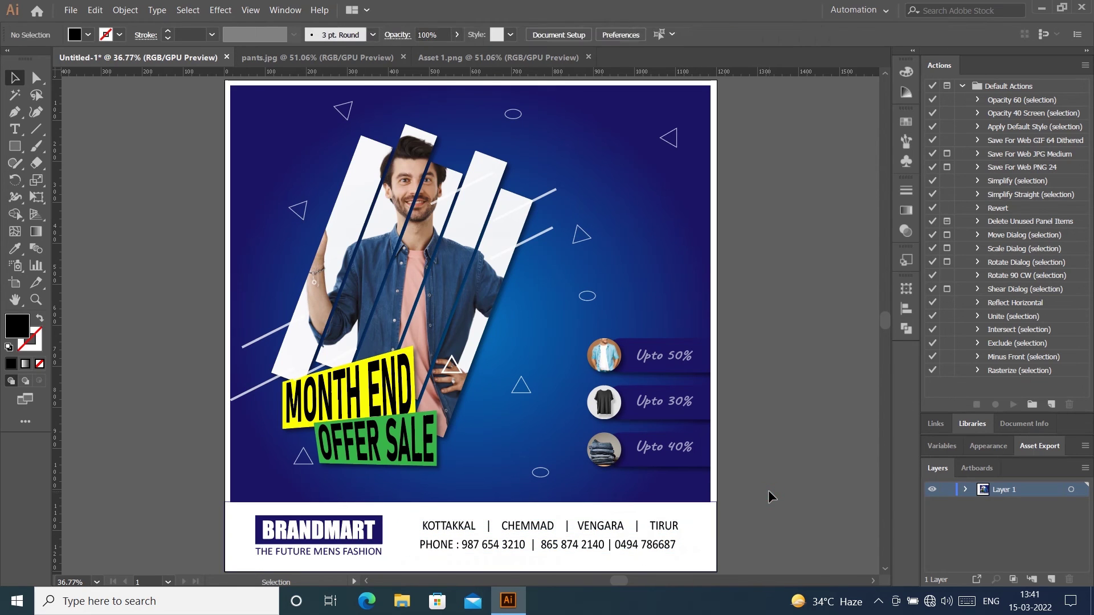
{"action": "left_click", "coordinate": [584, 544]}
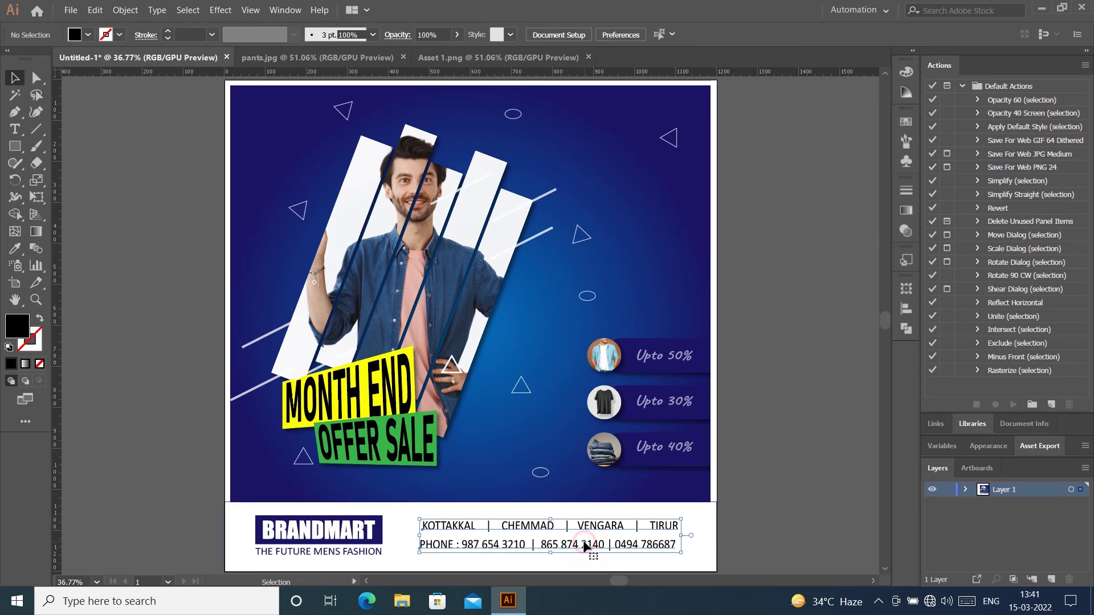
Step: Inside the group, centre the KOTTAKKAL line over the PHONE line, then exit isolation
{"action": "double_click", "coordinate": [425, 527]}
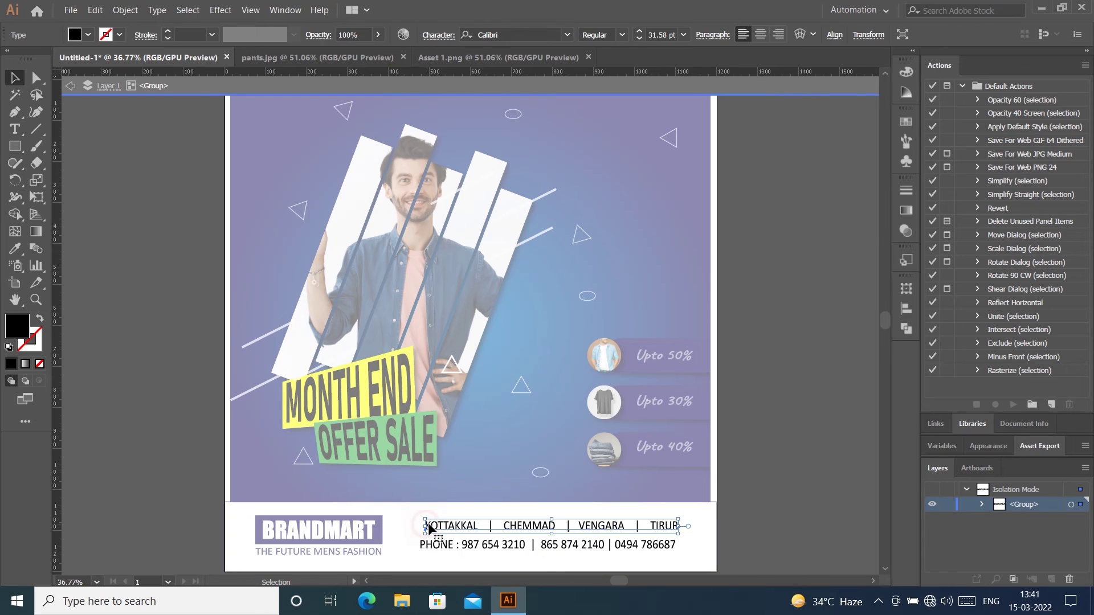
{"action": "double_click", "coordinate": [428, 527]}
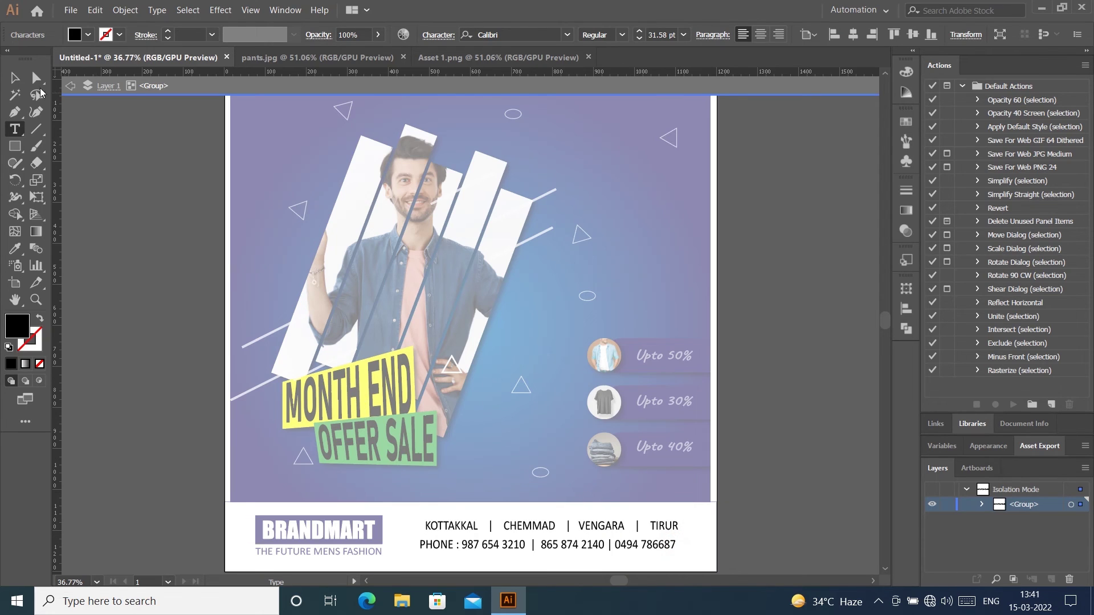
{"action": "key", "text": "Escape"}
{"action": "left_click", "coordinate": [672, 525], "text": "shift"}
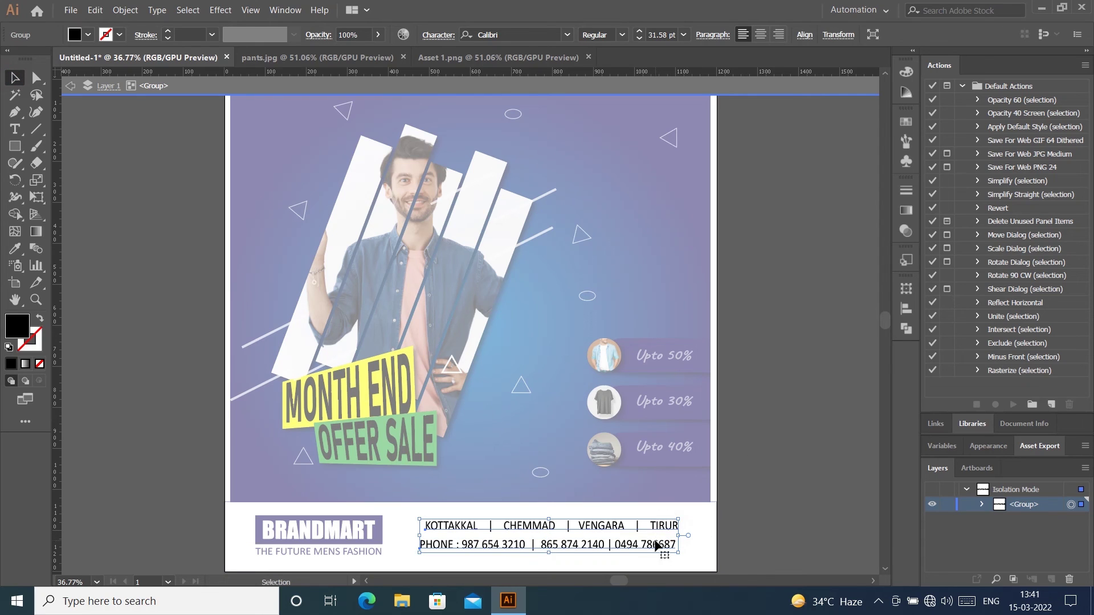
{"action": "left_click", "coordinate": [655, 546]}
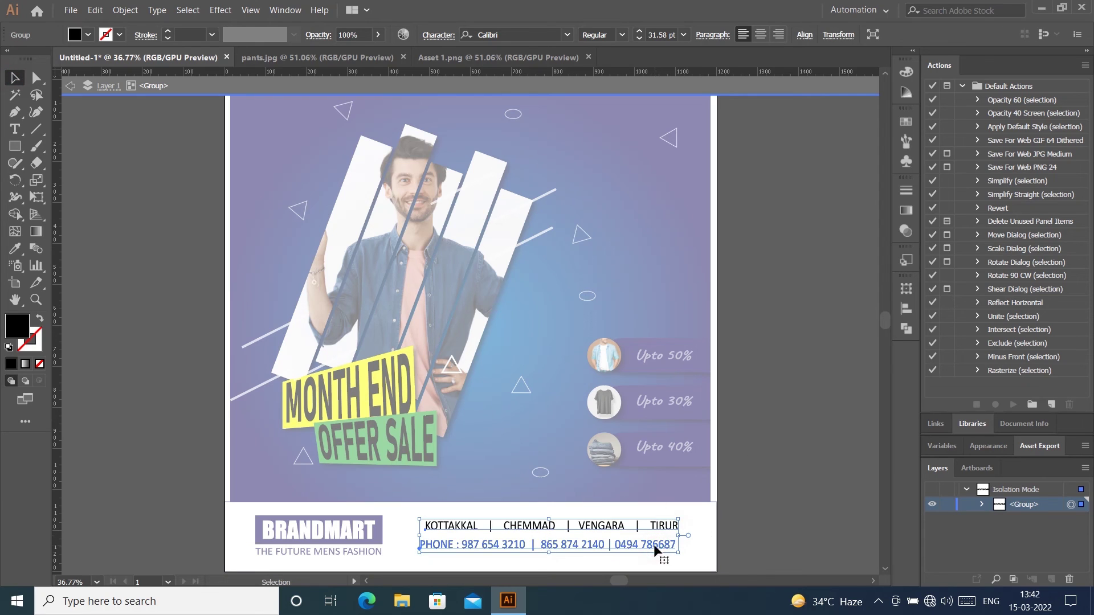
{"action": "left_click", "coordinate": [906, 308]}
{"action": "left_click", "coordinate": [766, 320]}
{"action": "left_click", "coordinate": [781, 238]}
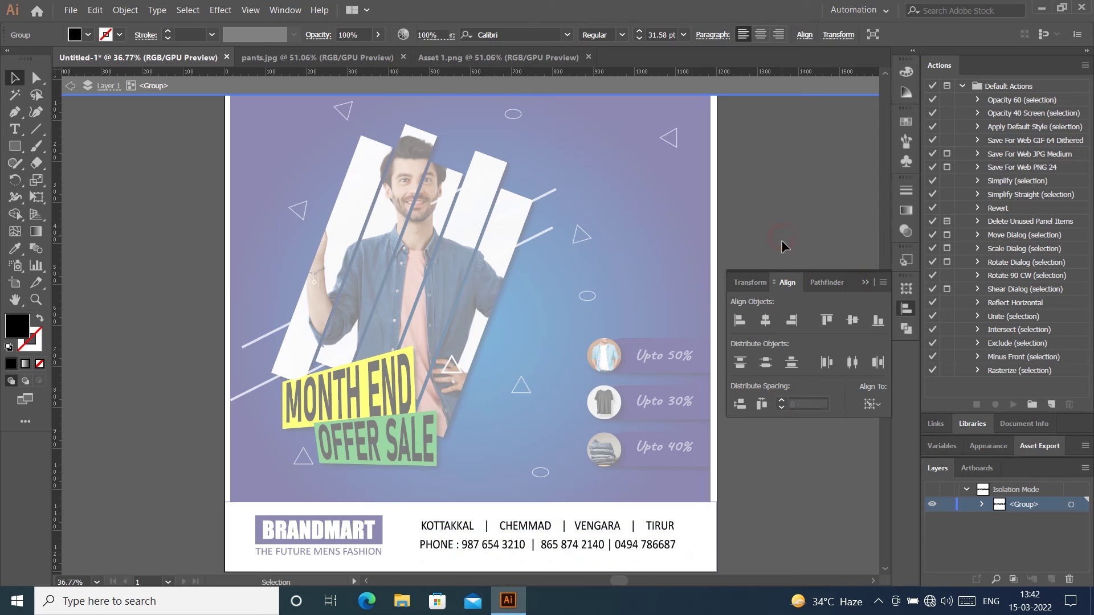
{"action": "left_click", "coordinate": [866, 281]}
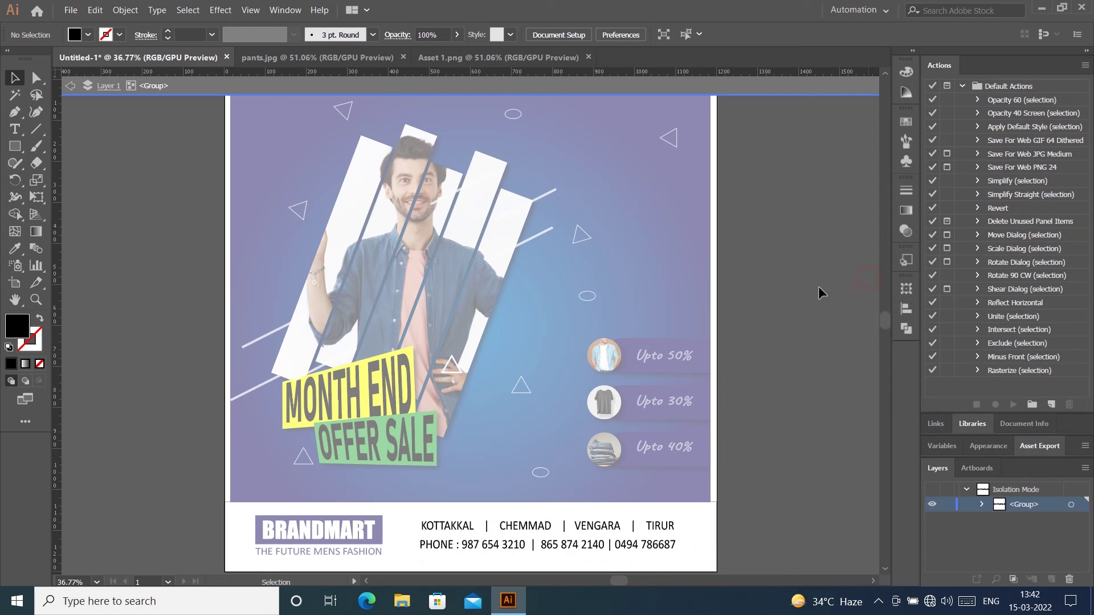
{"action": "double_click", "coordinate": [687, 164]}
{"action": "left_click", "coordinate": [616, 538]}
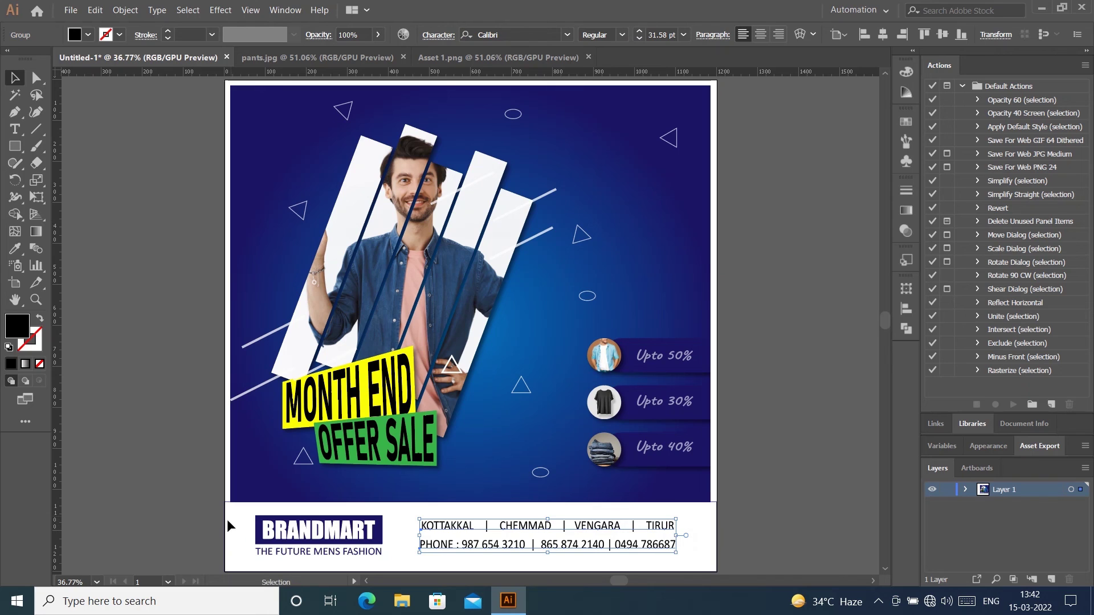
Step: Shrink the footer rectangle to start beside the logo and centre the contact text within it
{"action": "mouse_move", "coordinate": [228, 533]}
{"action": "left_mouse_down"}
{"action": "mouse_move", "coordinate": [316, 536]}
{"action": "mouse_move", "coordinate": [228, 534]}
{"action": "left_mouse_up"}
{"action": "left_click", "coordinate": [749, 383]}
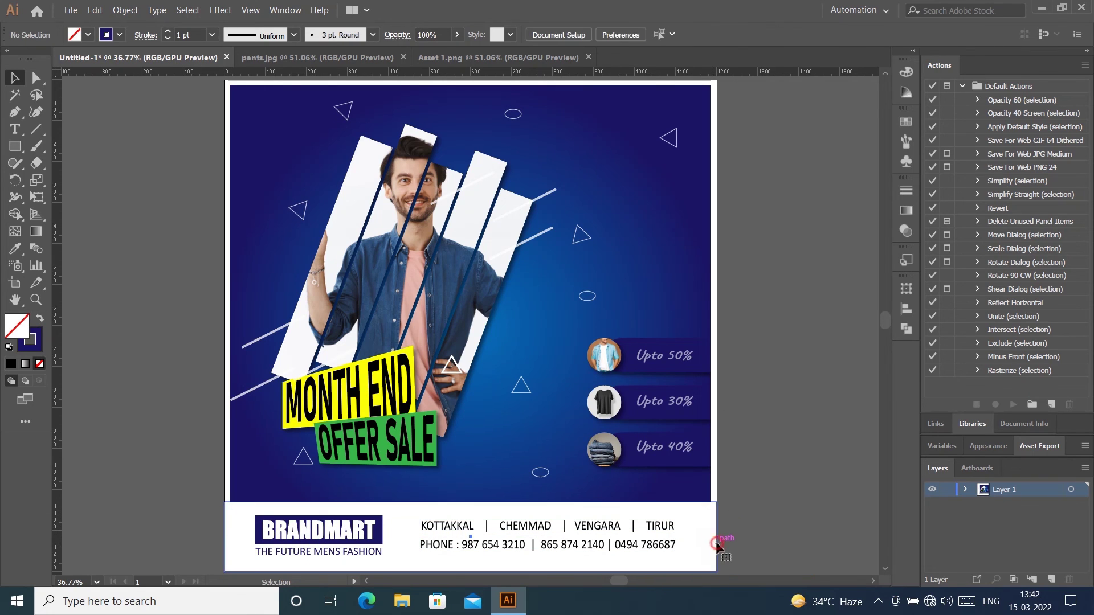
{"action": "left_click", "coordinate": [717, 545]}
{"action": "left_click_drag", "start_coordinate": [224, 536], "coordinate": [382, 536]}
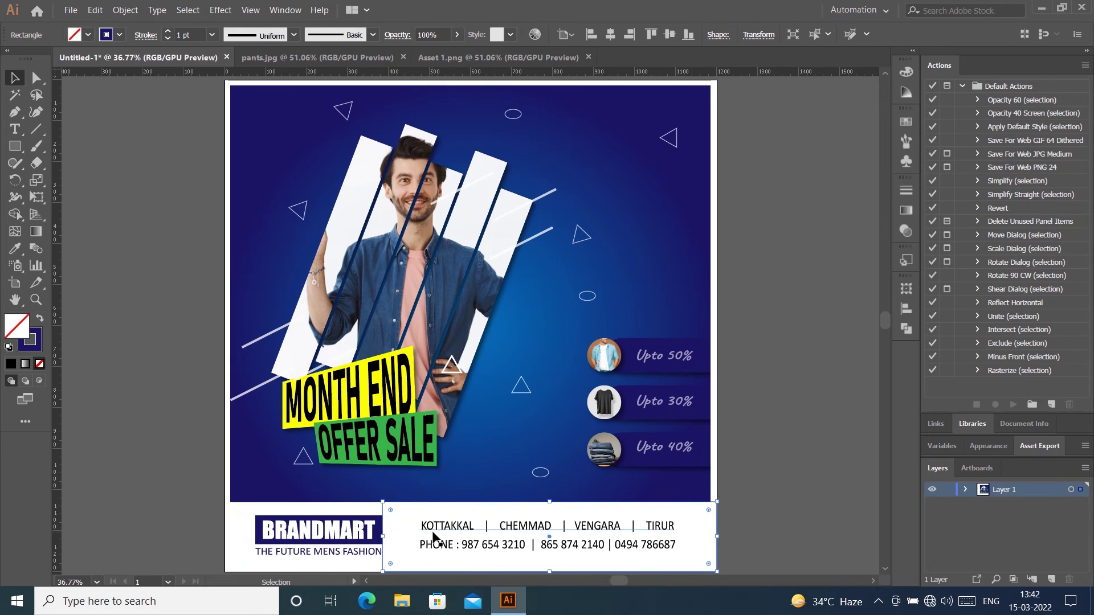
{"action": "left_click", "coordinate": [618, 536], "text": "shift"}
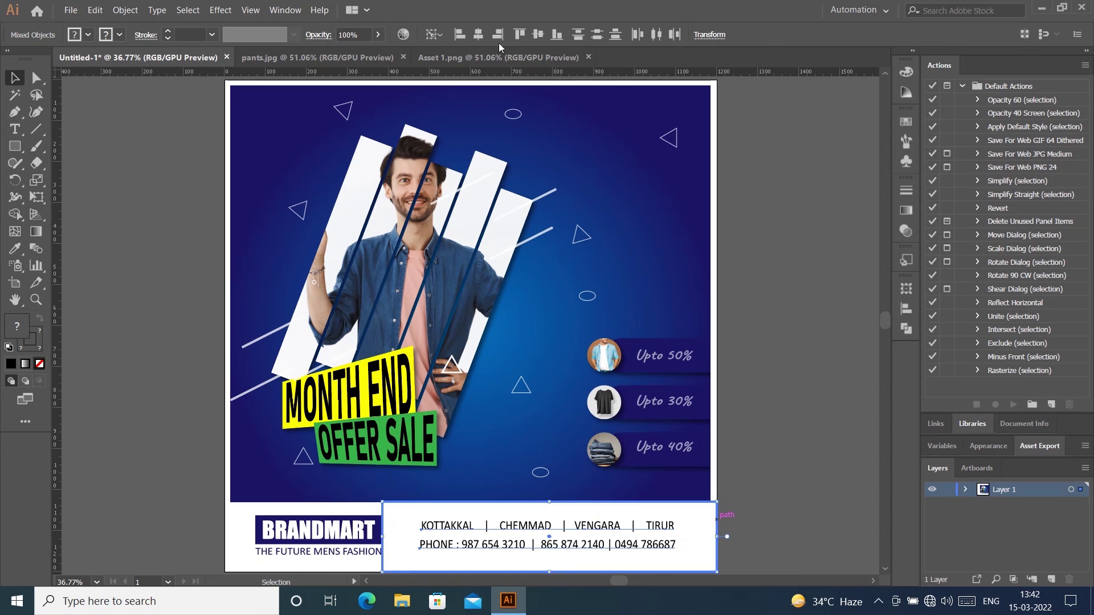
{"action": "left_click", "coordinate": [478, 35]}
{"action": "left_click", "coordinate": [538, 34]}
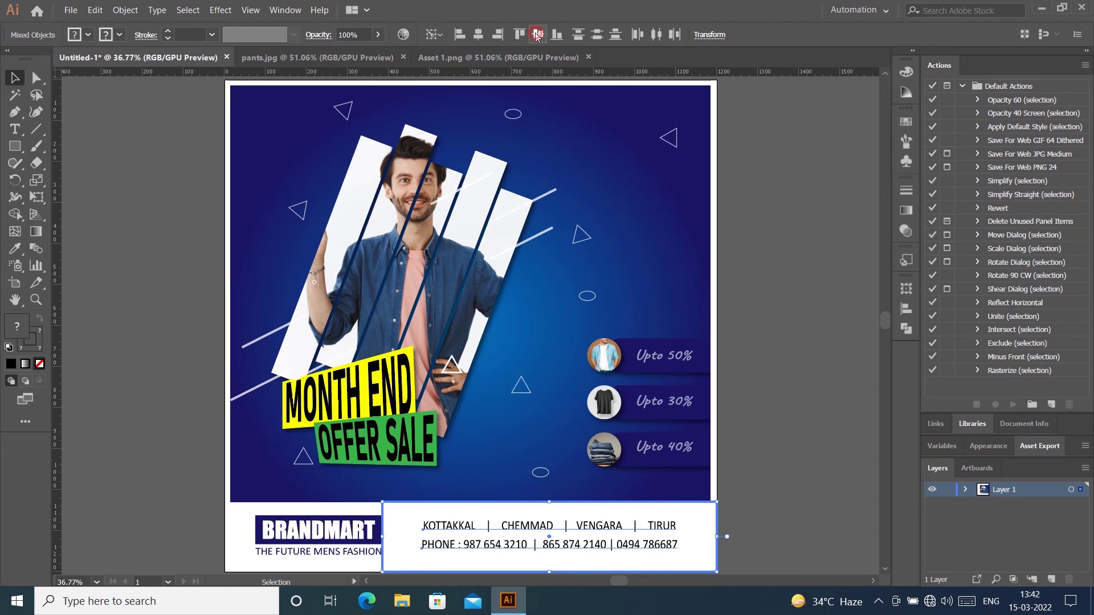
{"action": "left_click", "coordinate": [780, 302]}
Step: Expand the contact text via Object > Expand
{"action": "left_click", "coordinate": [600, 529]}
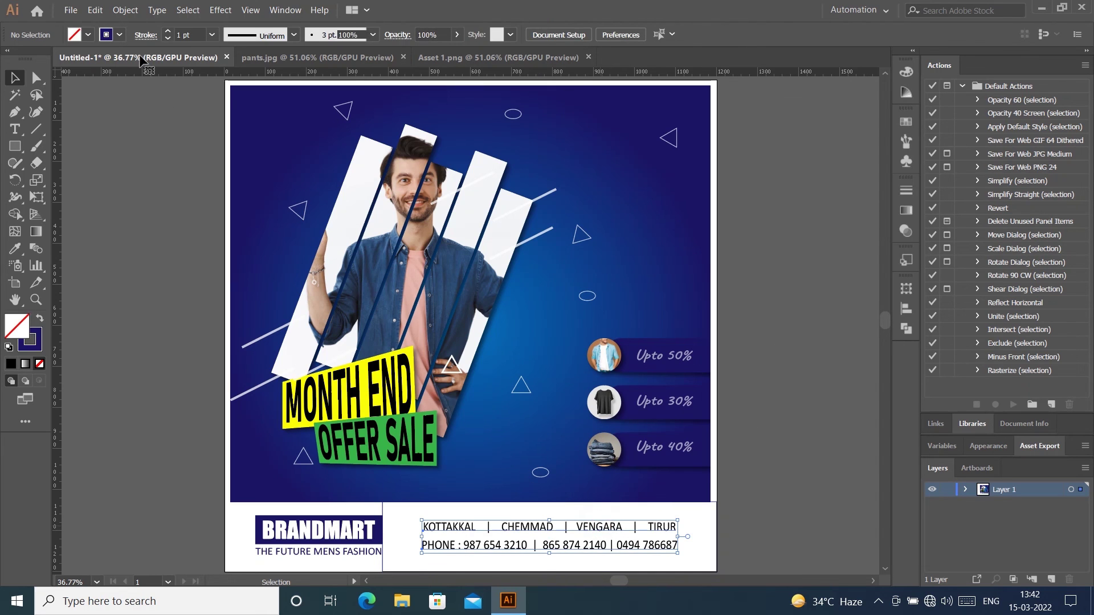
{"action": "left_click", "coordinate": [125, 9]}
{"action": "left_click", "coordinate": [154, 143]}
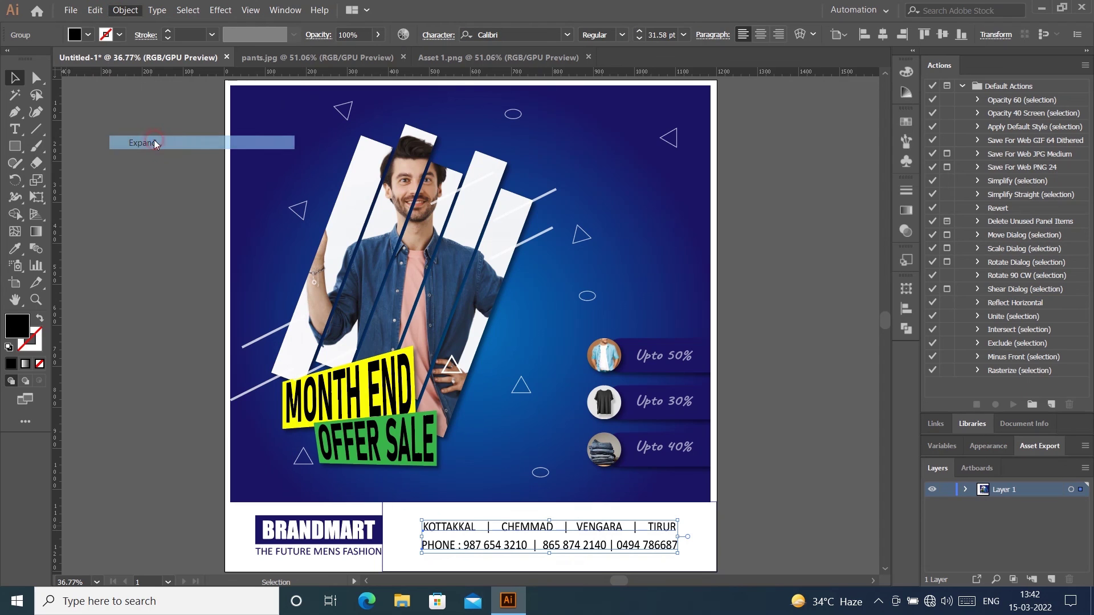
{"action": "key", "text": "Return"}
{"action": "left_click", "coordinate": [761, 425]}
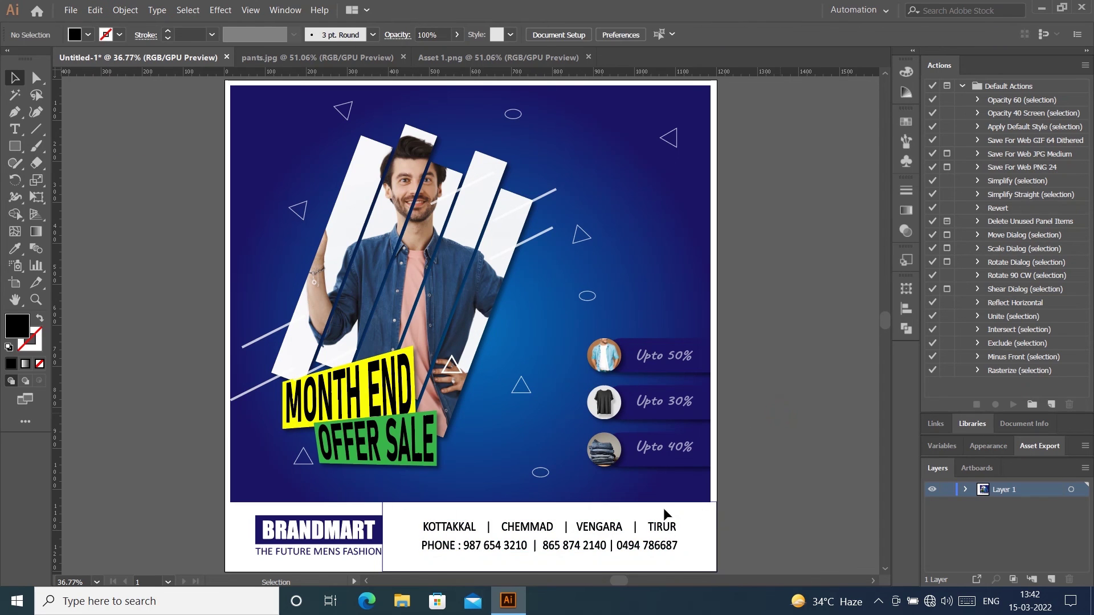
Step: Re-centre the expanded contact text horizontally within the white footer panel
{"action": "left_click", "coordinate": [653, 527]}
{"action": "left_click", "coordinate": [715, 521], "text": "shift"}
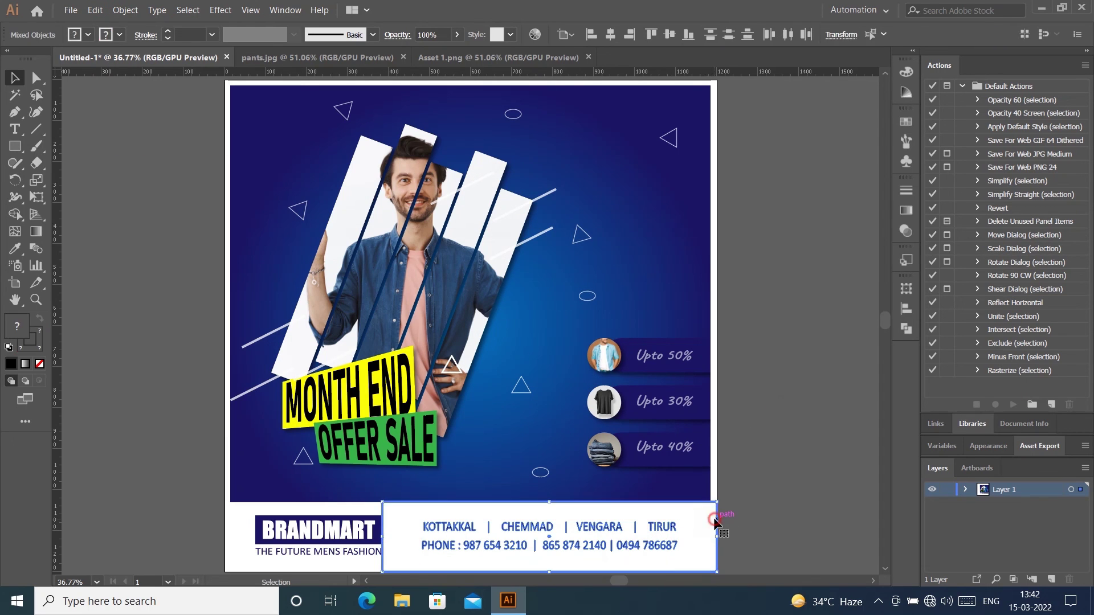
{"action": "left_click", "coordinate": [606, 38]}
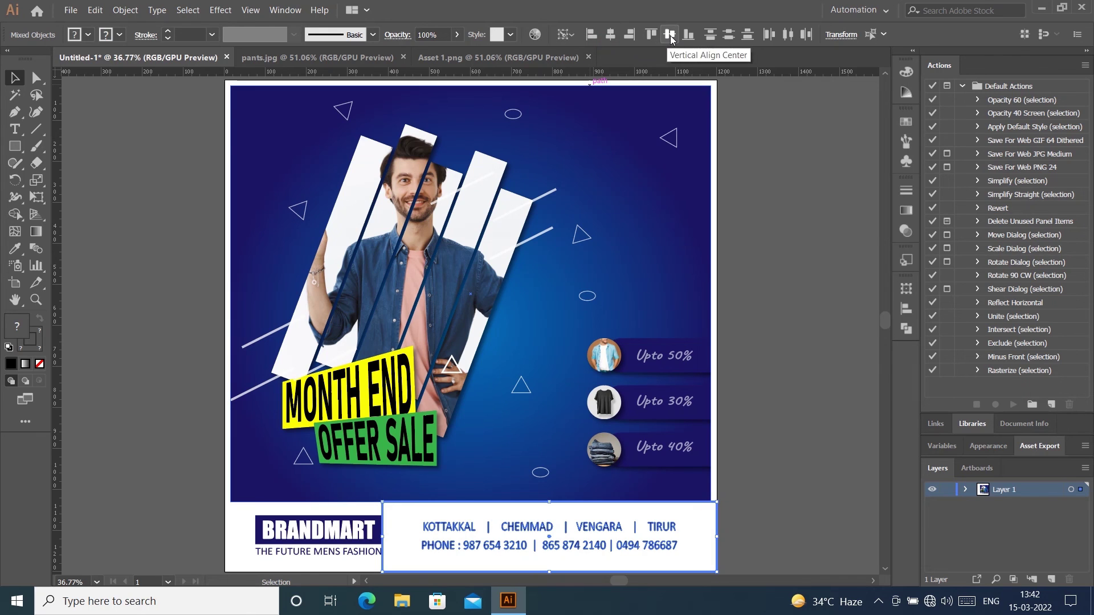
{"action": "left_click", "coordinate": [783, 309]}
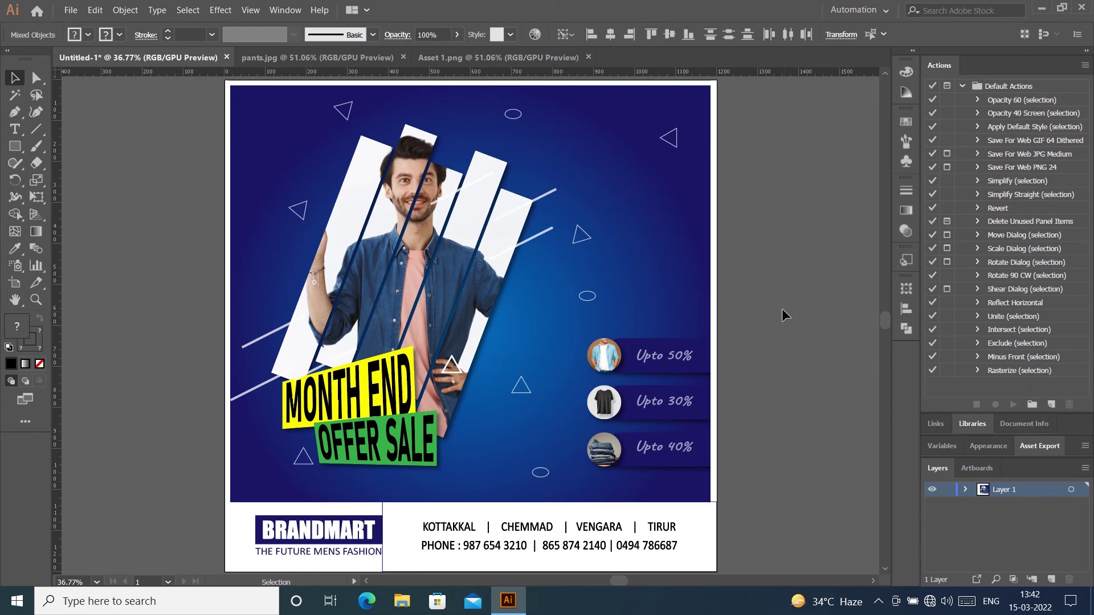
{"action": "left_click", "coordinate": [712, 549]}
{"action": "left_click", "coordinate": [796, 443]}
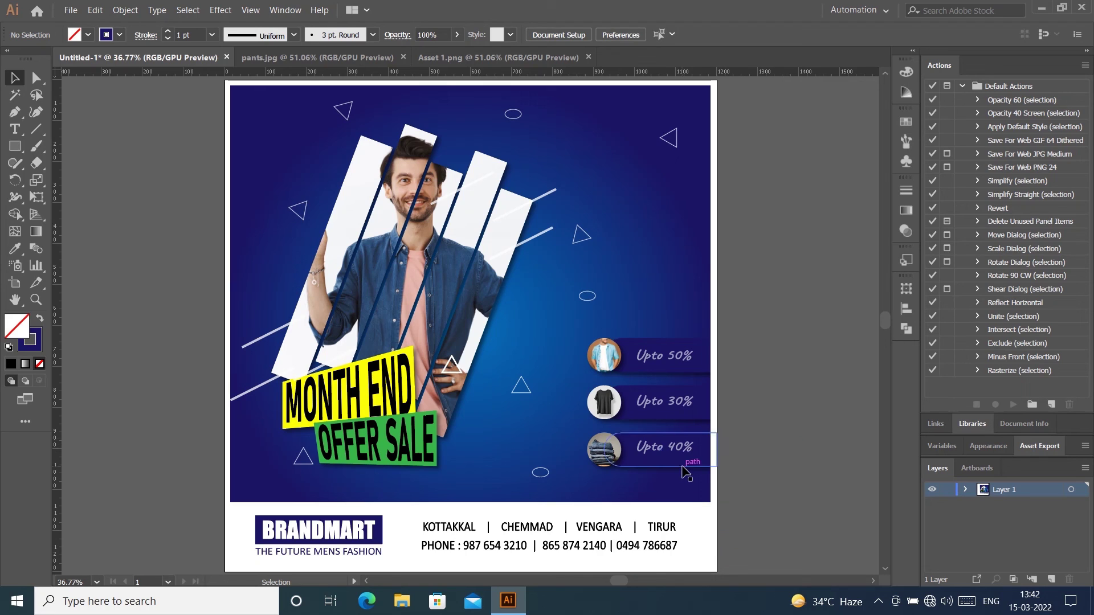
Step: Create a 1200 × 1200 px rectangle and centre it on the artboard
{"action": "left_click", "coordinate": [14, 149]}
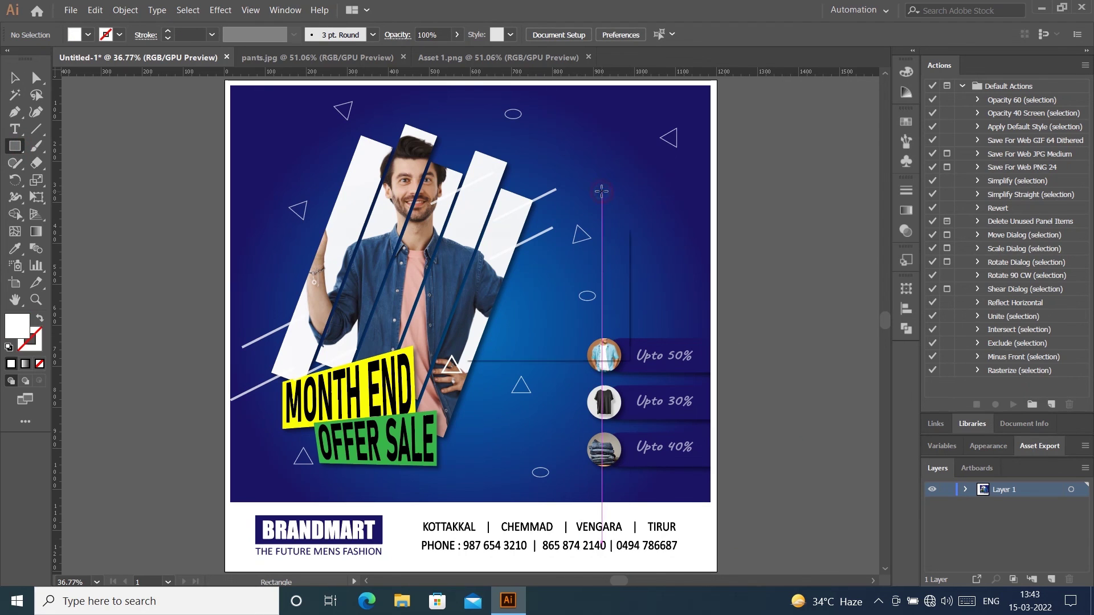
{"action": "left_click", "coordinate": [602, 191]}
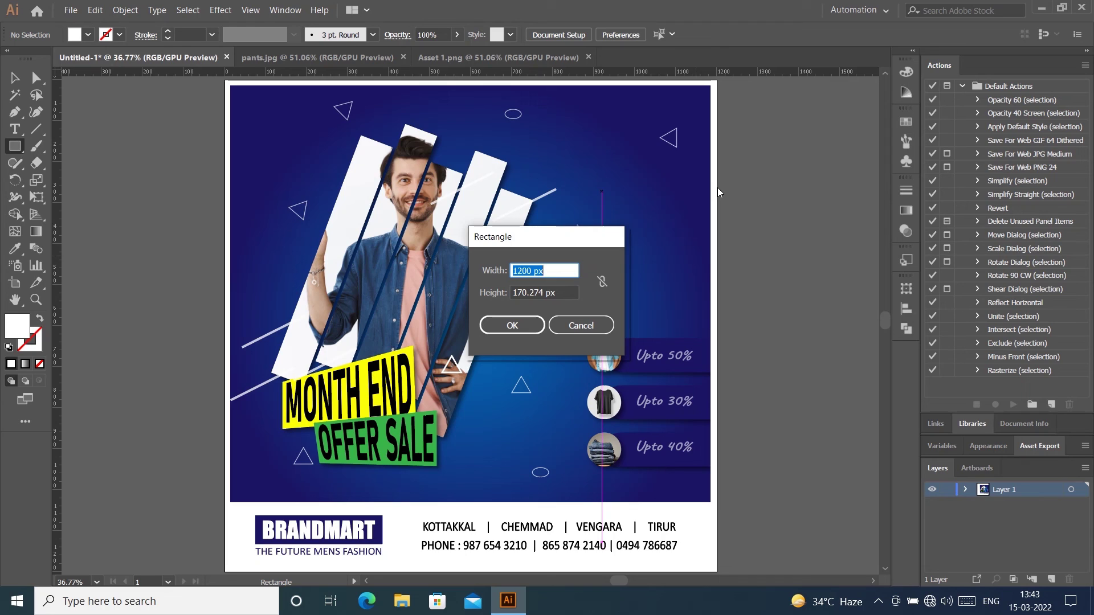
{"action": "key", "text": "Tab"}
{"action": "type", "text": "1"}
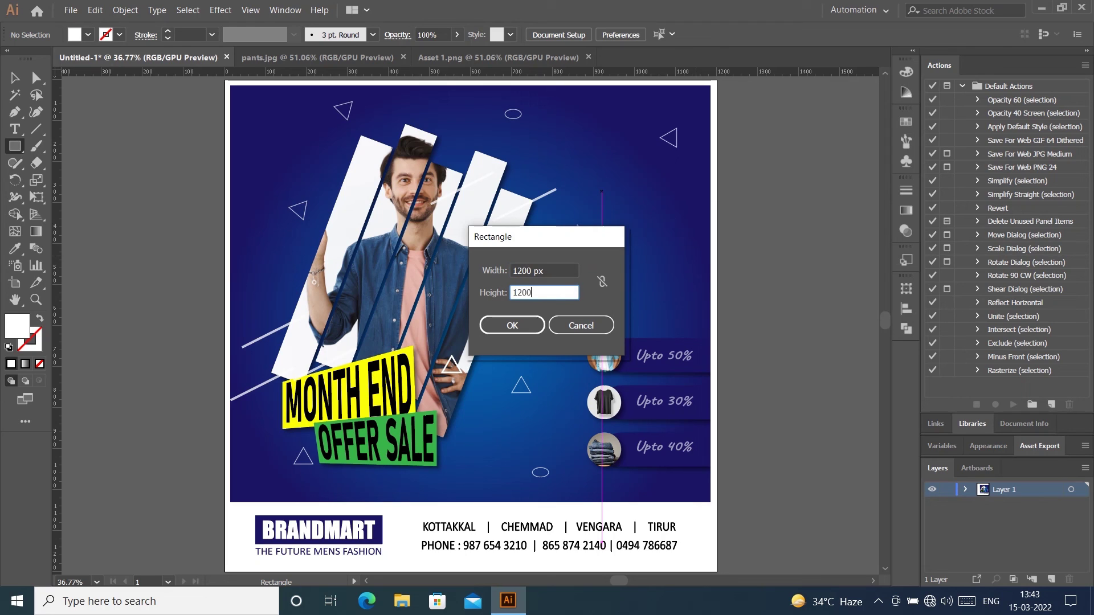
{"action": "key", "text": "Return"}
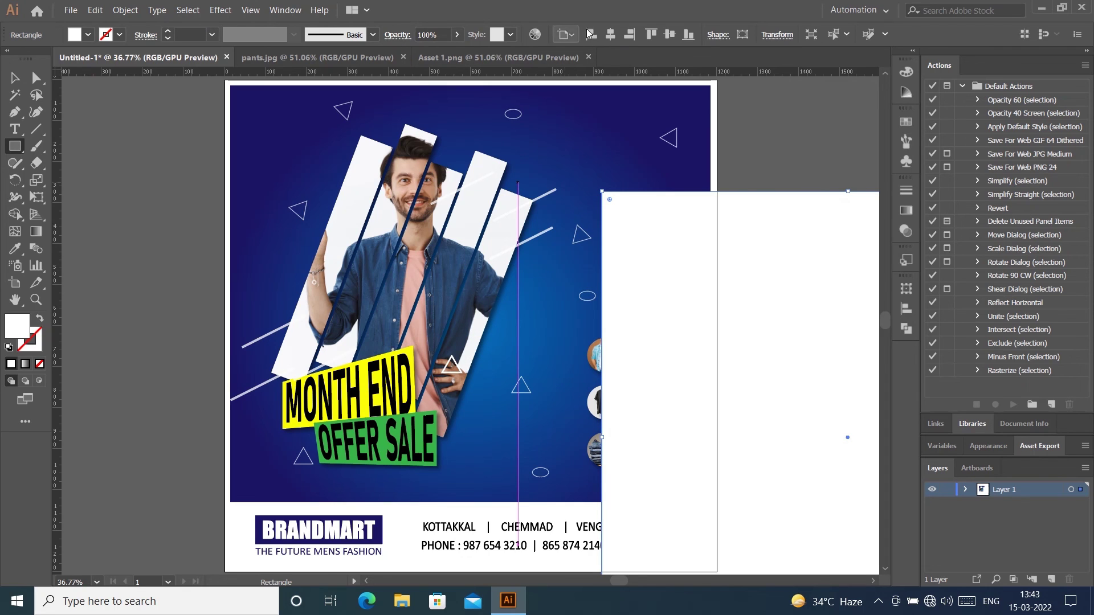
{"action": "left_click", "coordinate": [610, 34]}
{"action": "left_click", "coordinate": [669, 35]}
Step: Send the white rectangle behind all the banner artwork
{"action": "left_click", "coordinate": [17, 80]}
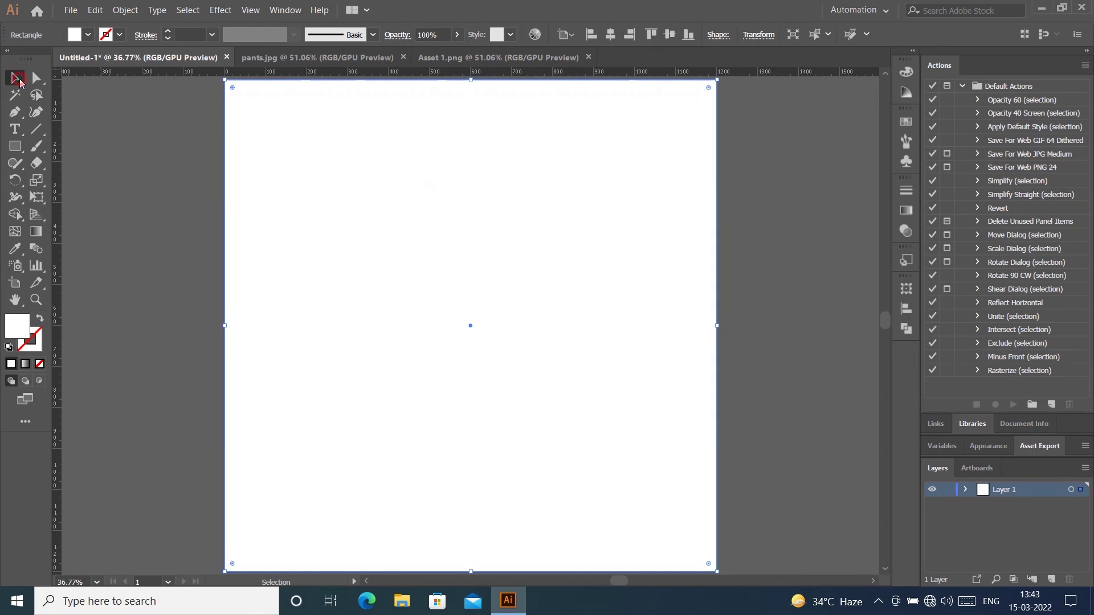
{"action": "right_click", "coordinate": [374, 151]}
{"action": "mouse_move", "coordinate": [406, 344]}
{"action": "left_click", "coordinate": [577, 391]}
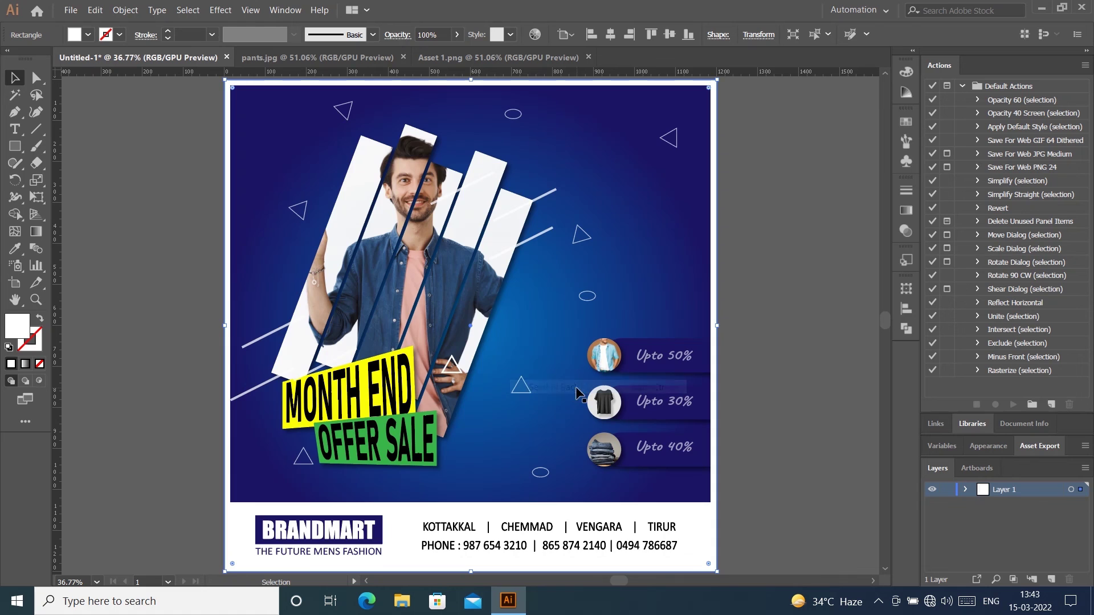
{"action": "left_click", "coordinate": [756, 185]}
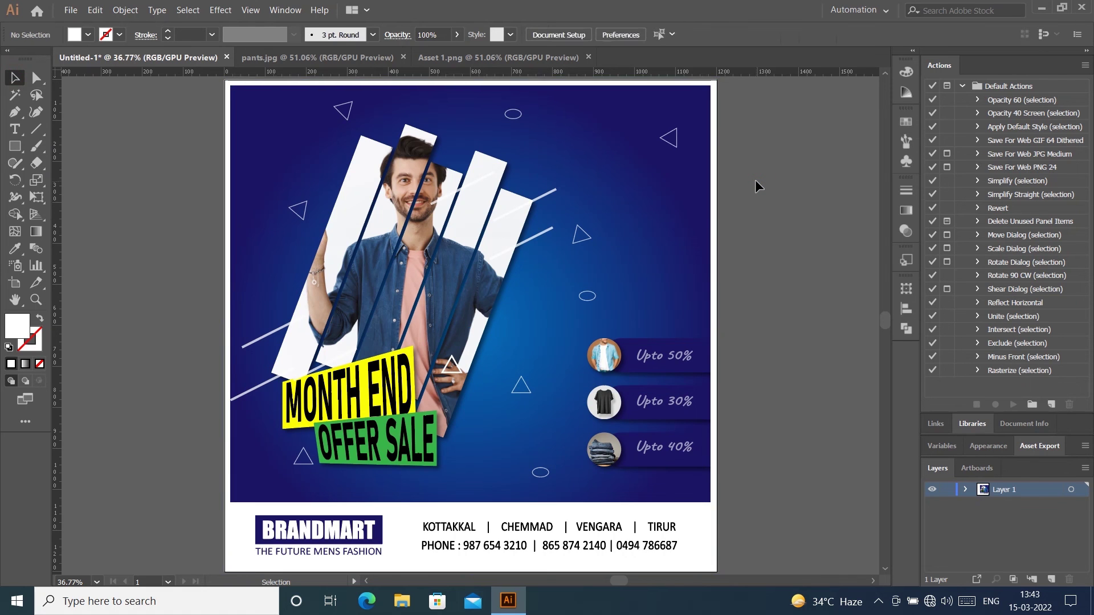